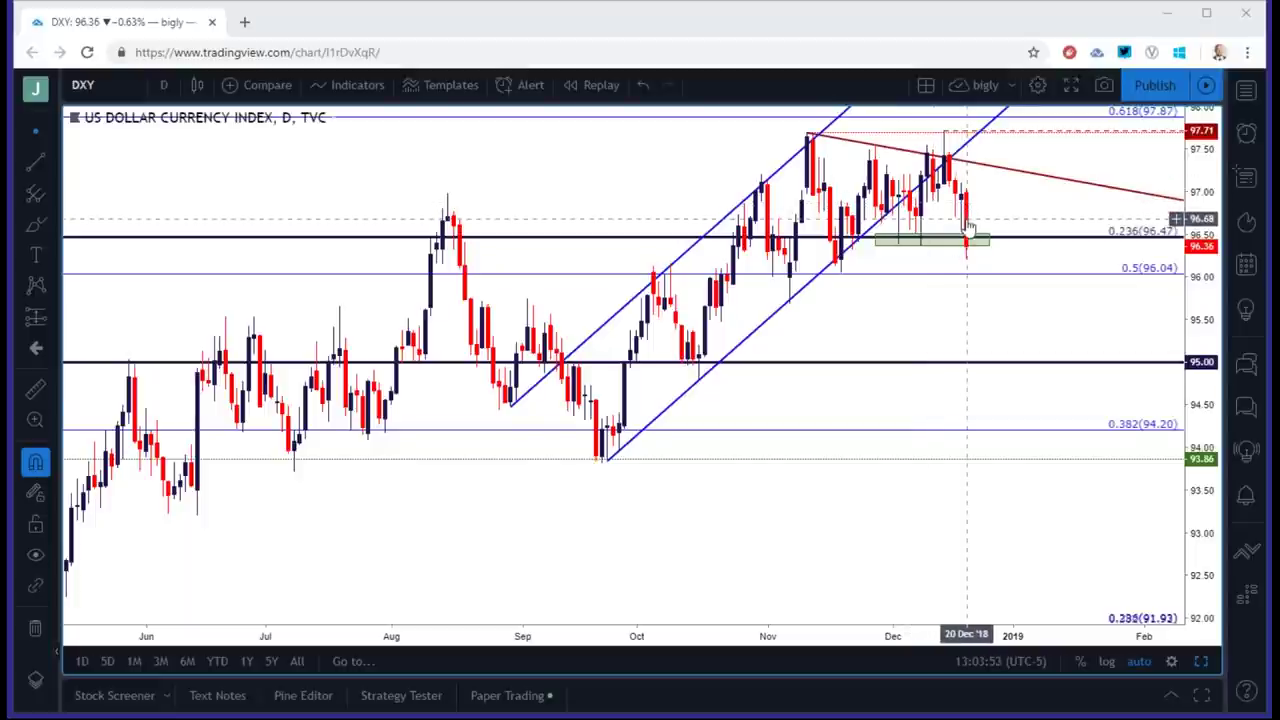
# Review the dollar index around the green support zone on the 4-hour interval and on the 1-hour interval.
pyautogui.click(164, 84)
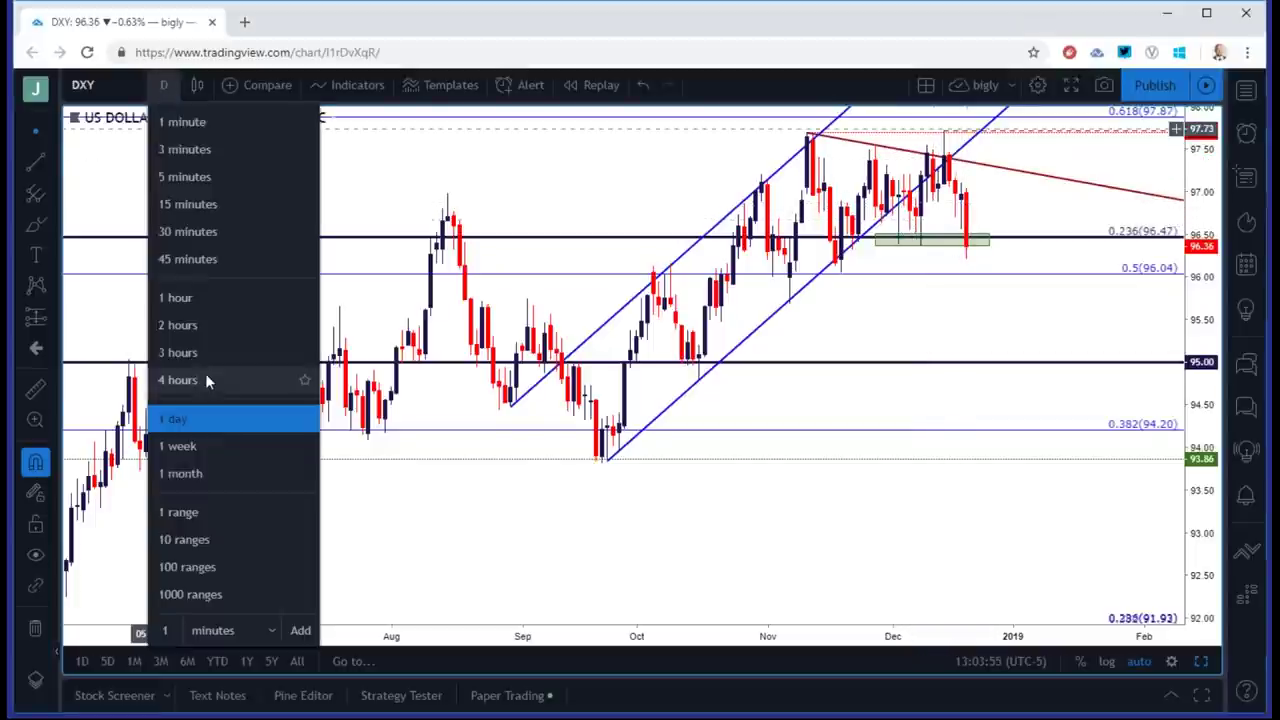
pyautogui.click(178, 380)
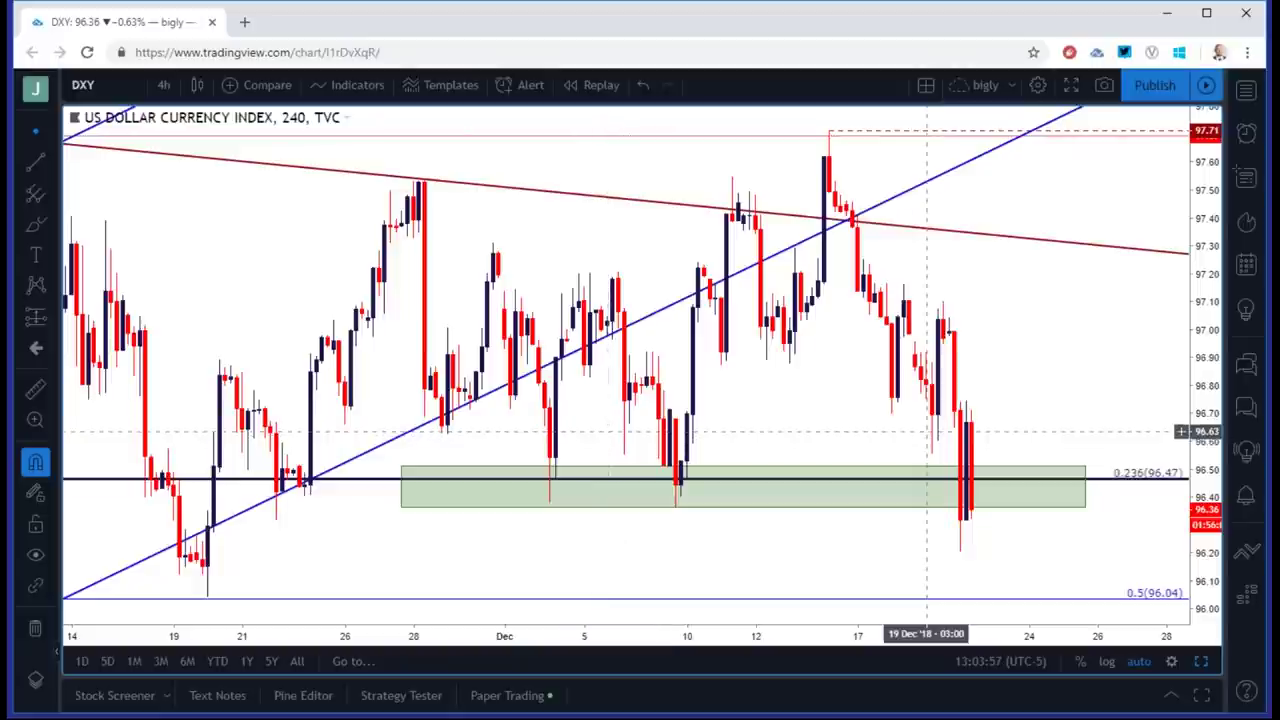
pyautogui.click(164, 84)
pyautogui.click(178, 298)
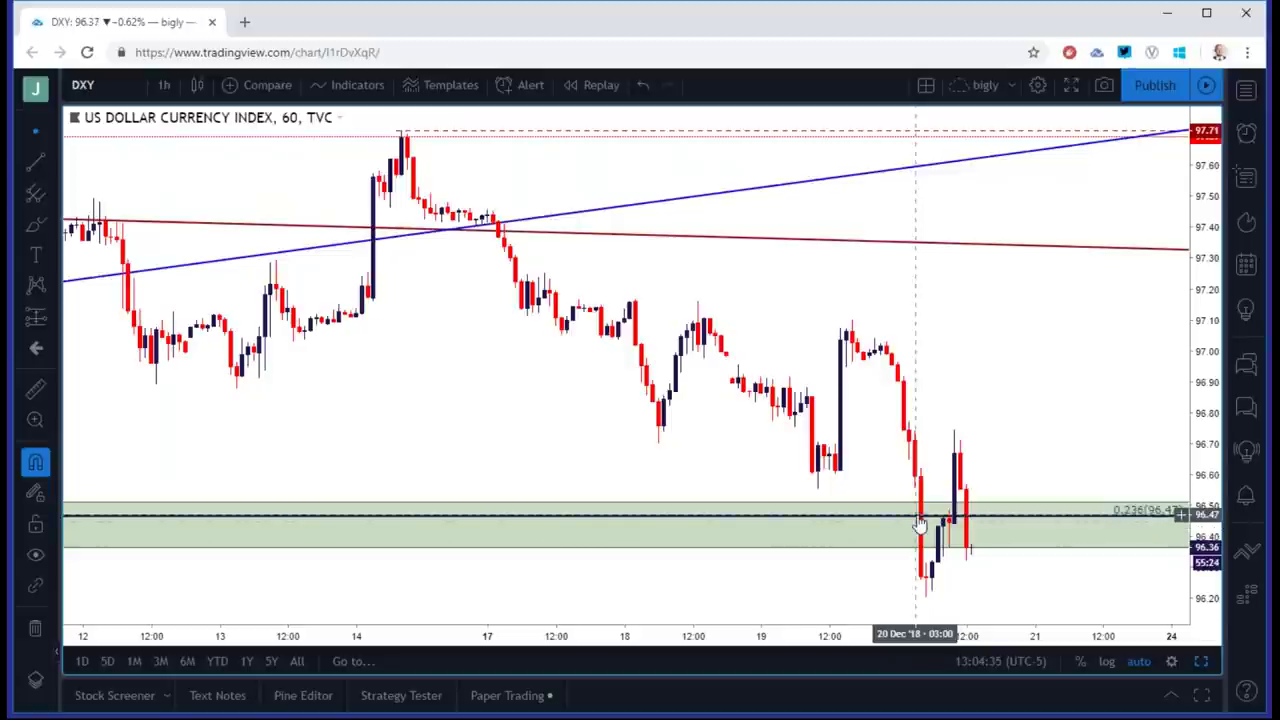
# Examine the dollar index's break of the green support zone on the 4-hour and 2-hour intervals.
pyautogui.click(163, 85)
pyautogui.click(209, 386)
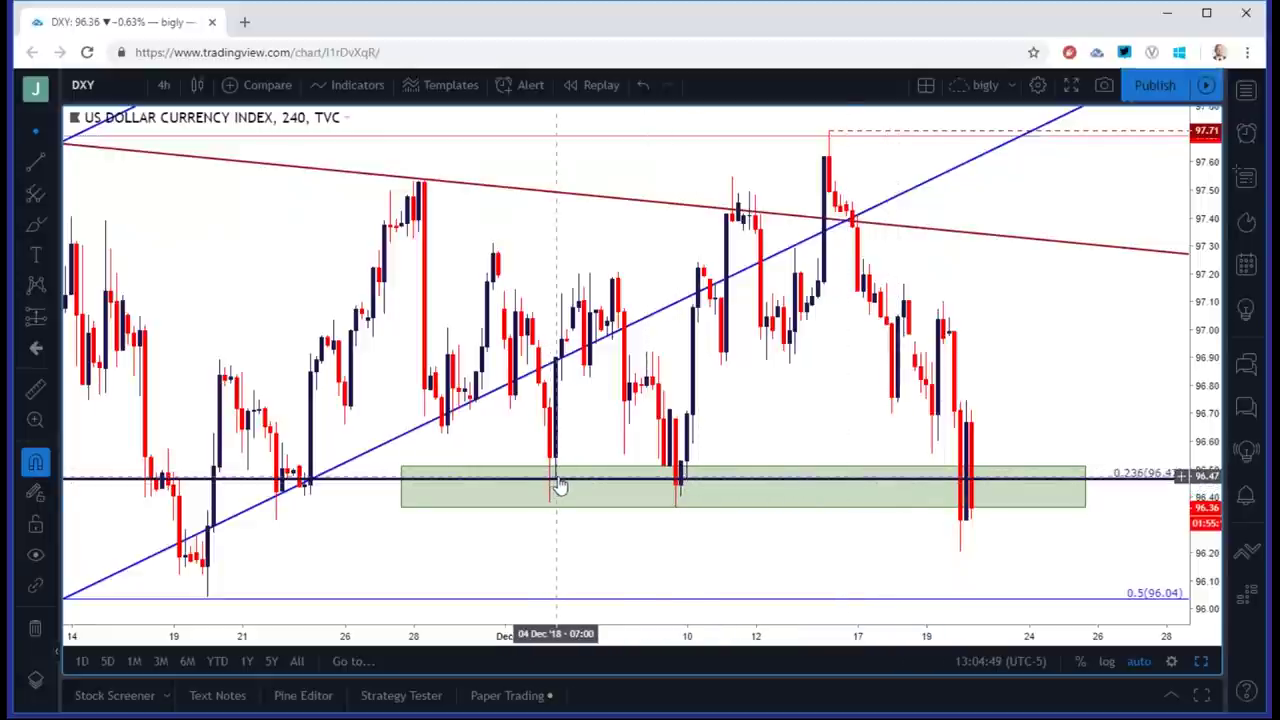
pyautogui.click(163, 84)
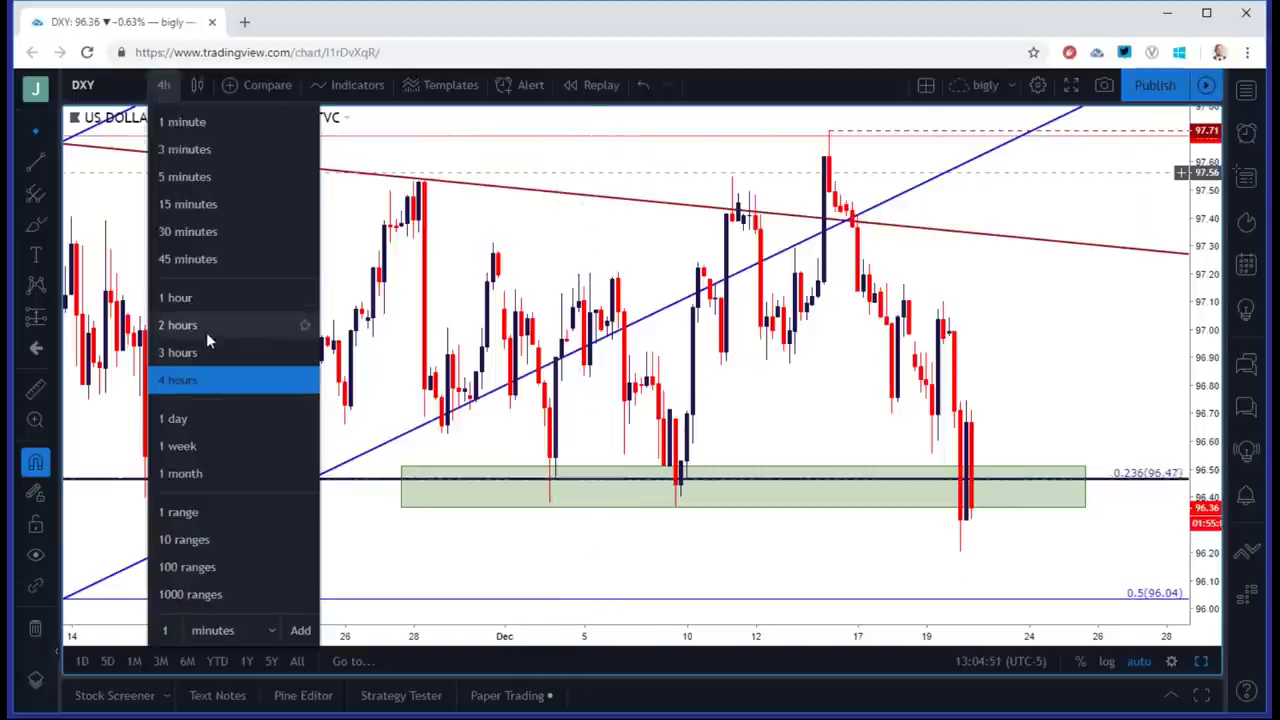
pyautogui.click(212, 330)
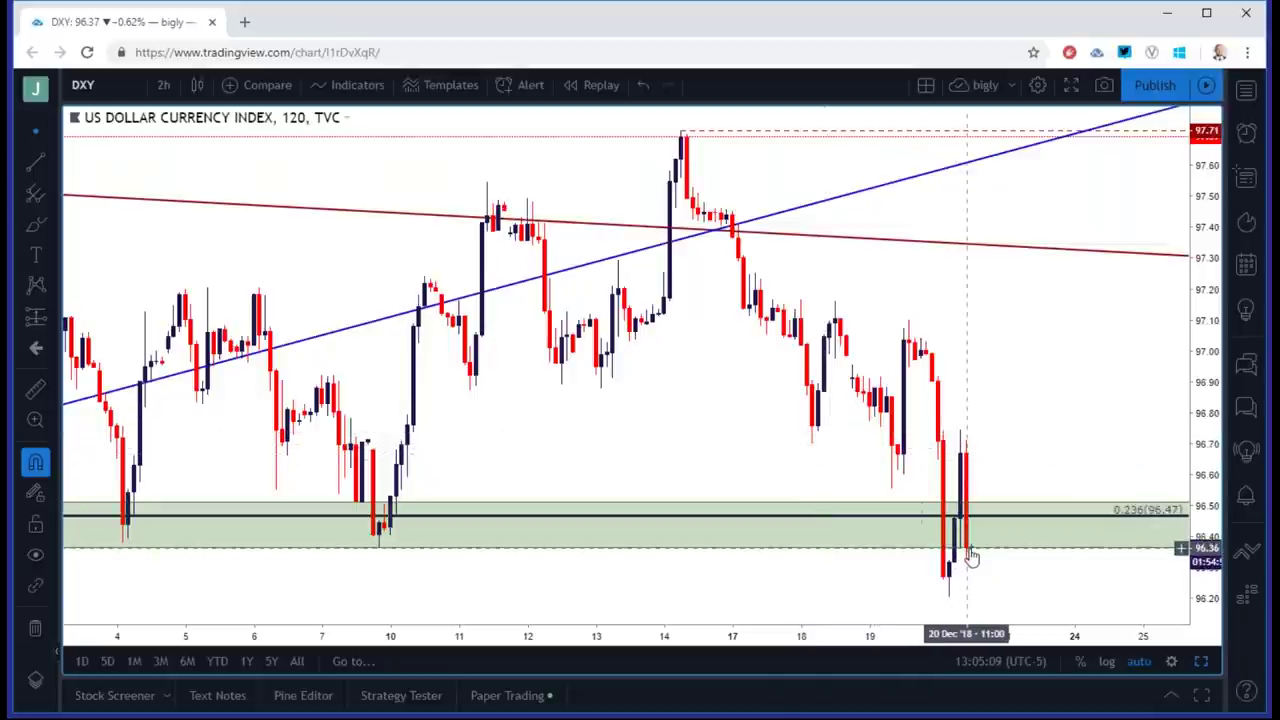
# Return the dollar index chart to the 1-day interval and view the rising channel from August to December.
pyautogui.click(164, 85)
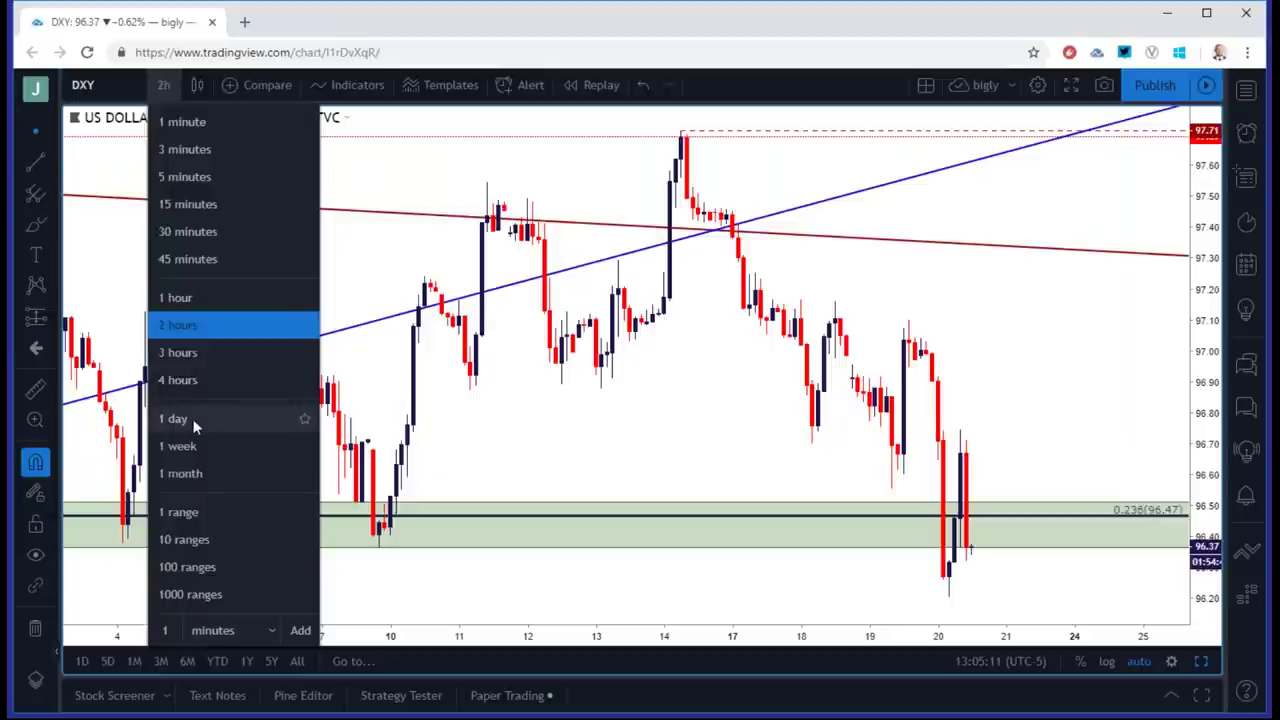
pyautogui.click(194, 423)
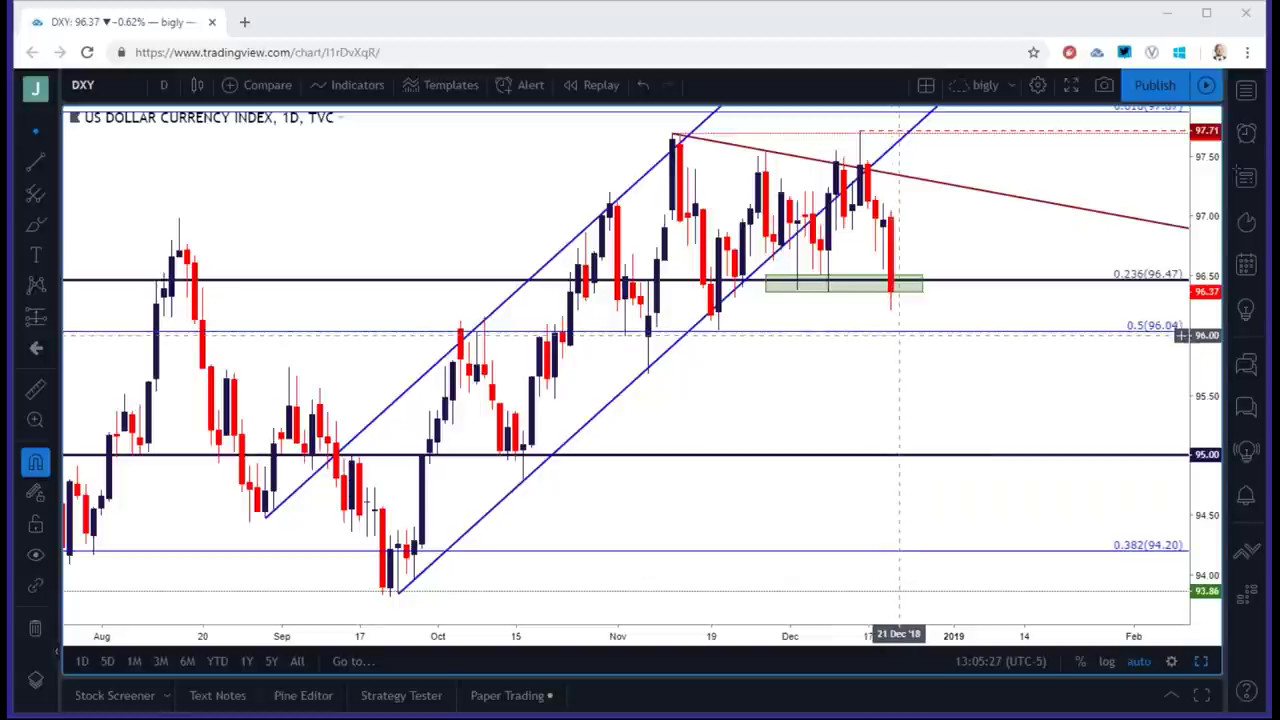
pyautogui.scroll(-2, 898, 337)
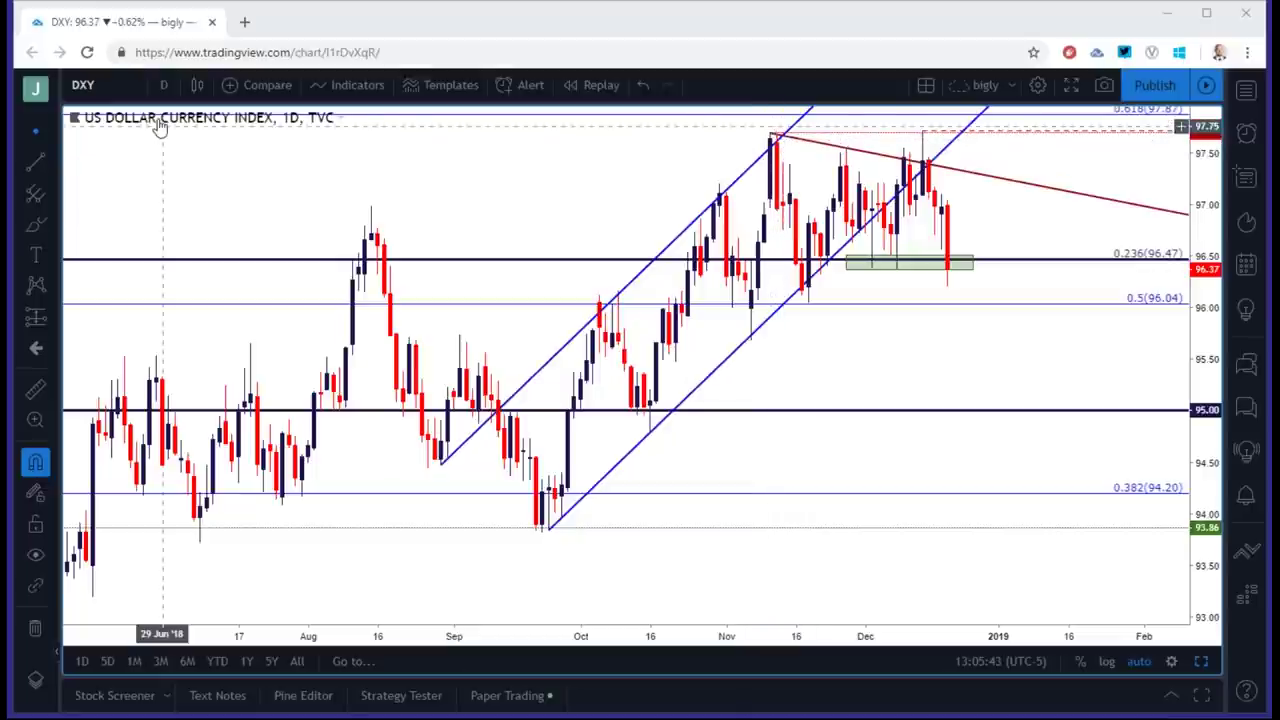
# Check the dollar index's descending resistance line and support zone on the 4-hour and then the 2-hour interval.
pyautogui.click(164, 84)
pyautogui.click(195, 386)
pyautogui.scroll(-4, 370, 420)
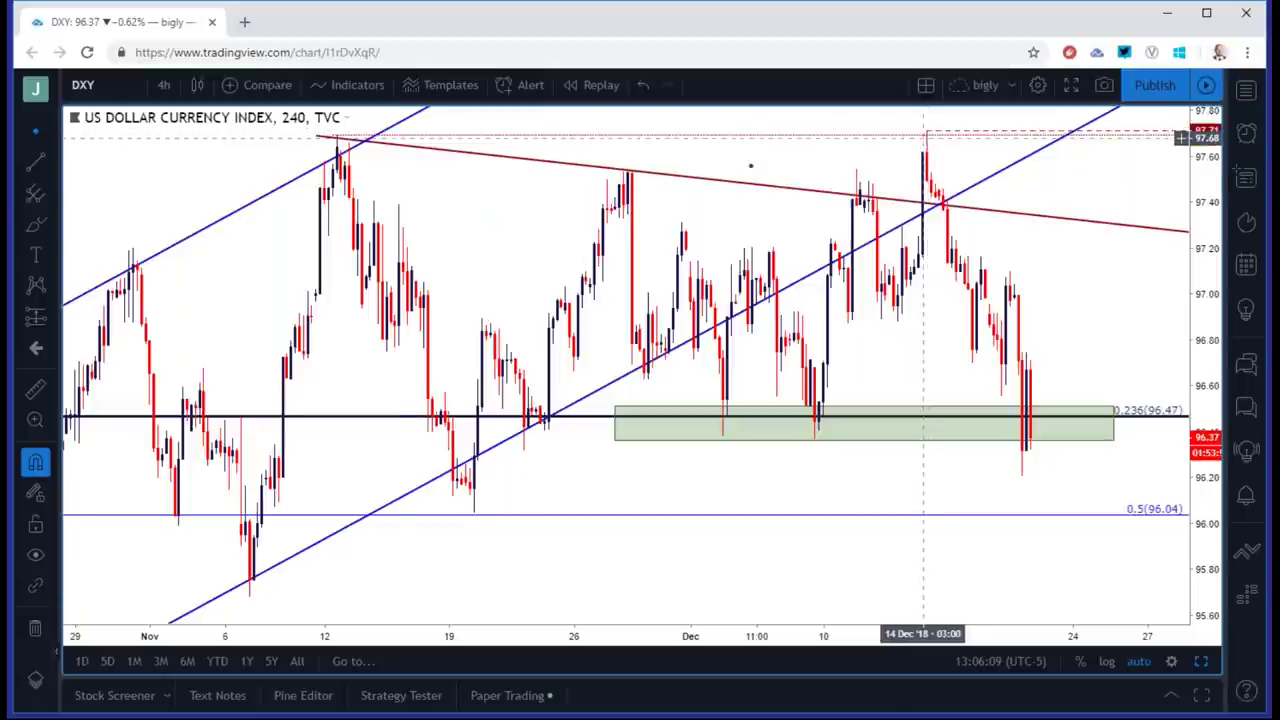
pyautogui.click(166, 86)
pyautogui.click(176, 325)
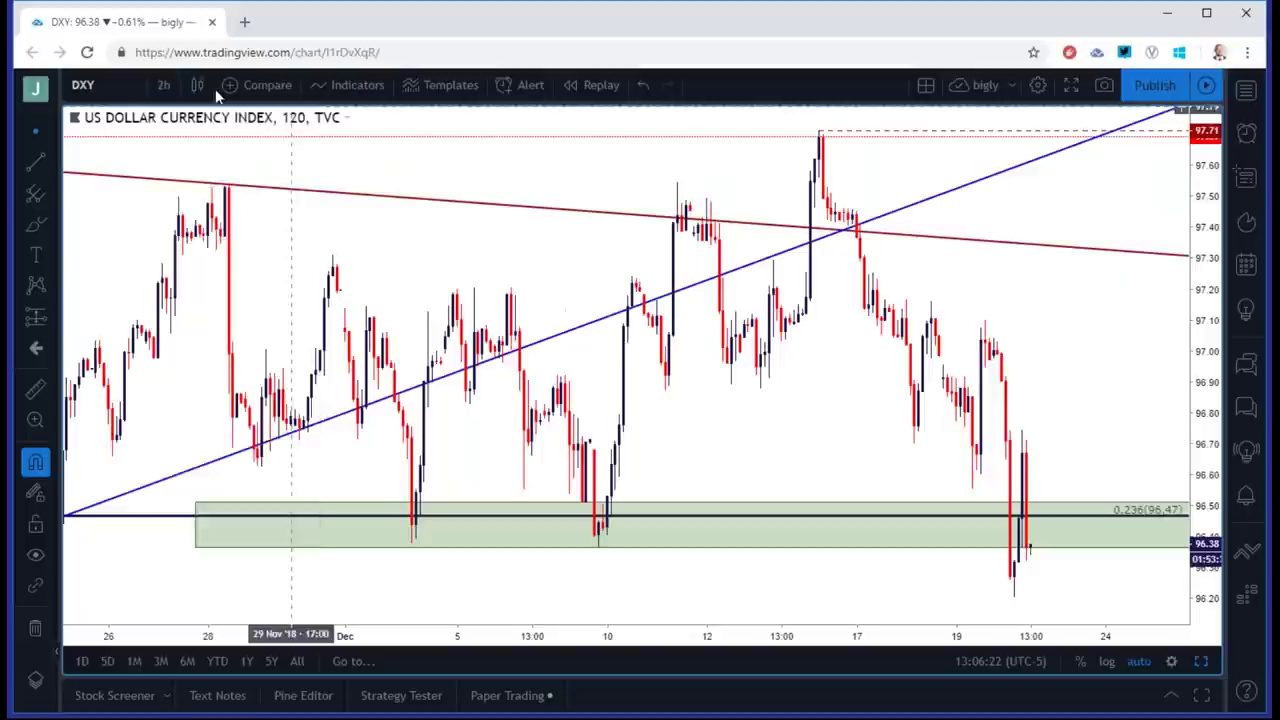
# Set the dollar index chart back to the 4-hour interval and view the whole rising channel since October.
pyautogui.click(163, 85)
pyautogui.click(206, 375)
pyautogui.scroll(-4, 305, 333)
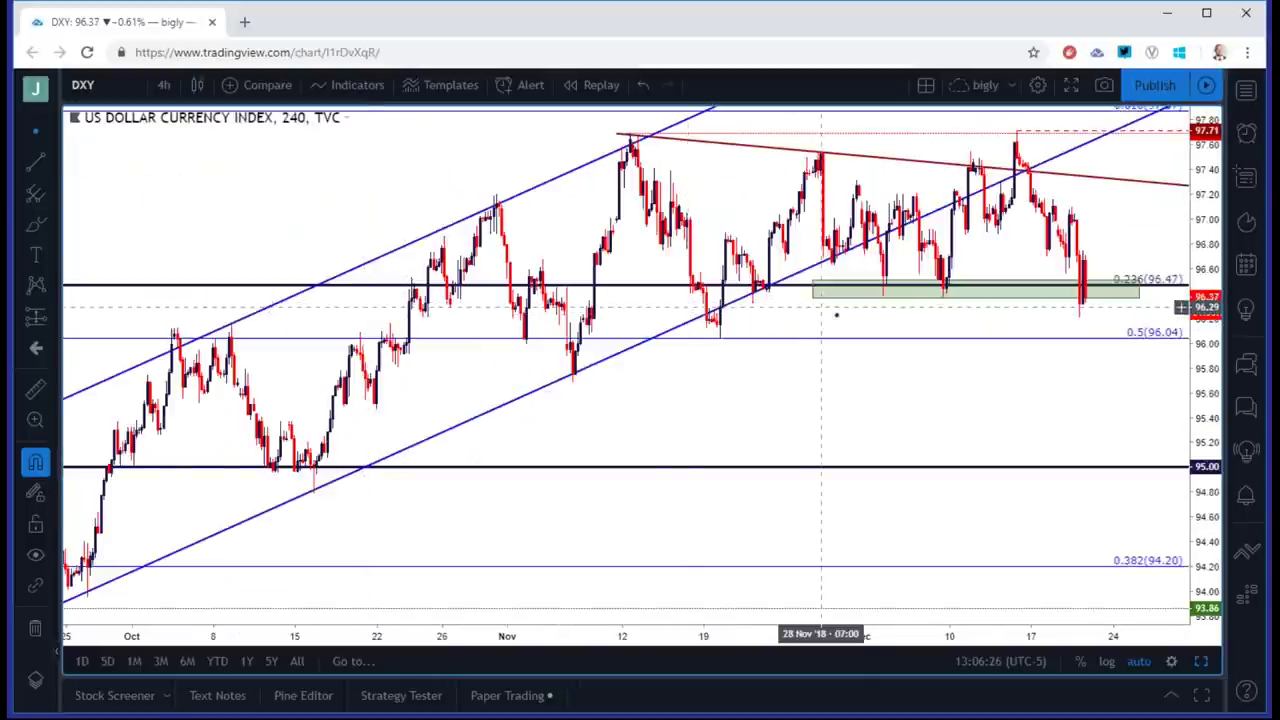
pyautogui.scroll(-2, 822, 310)
# Set the dollar index chart to the 1-day interval and review its price history back to 2017.
pyautogui.click(163, 85)
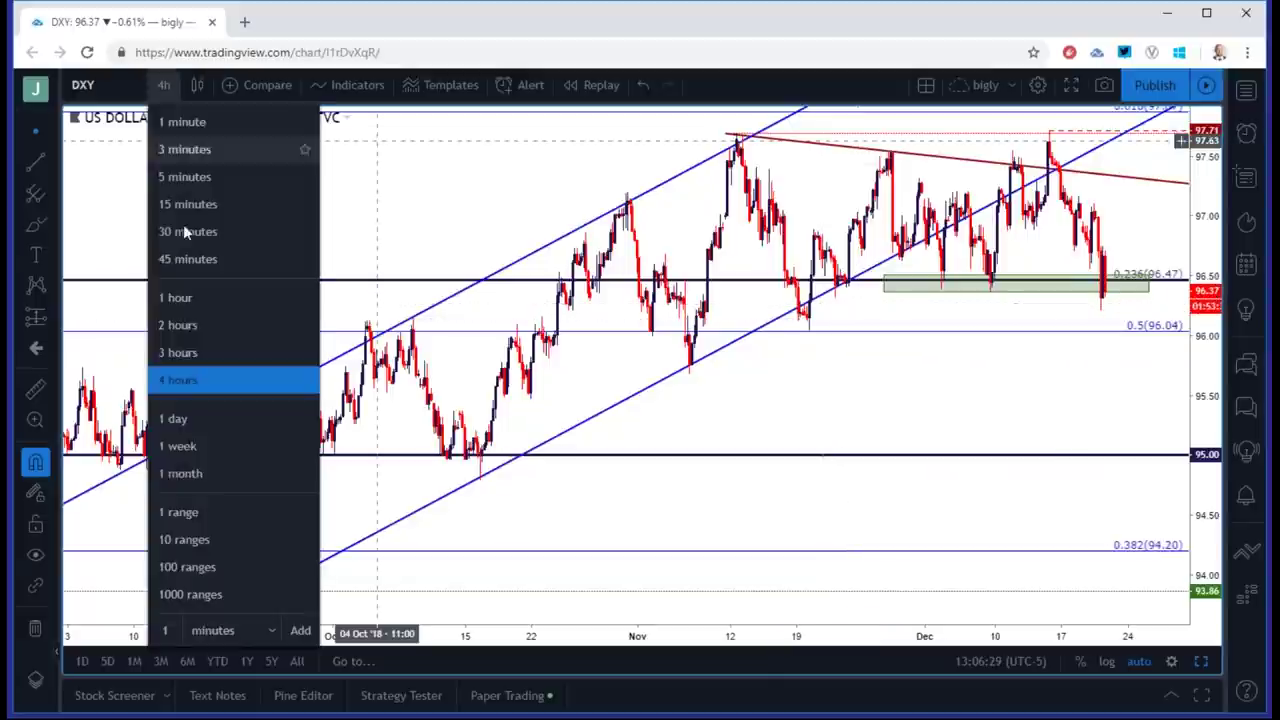
pyautogui.click(192, 420)
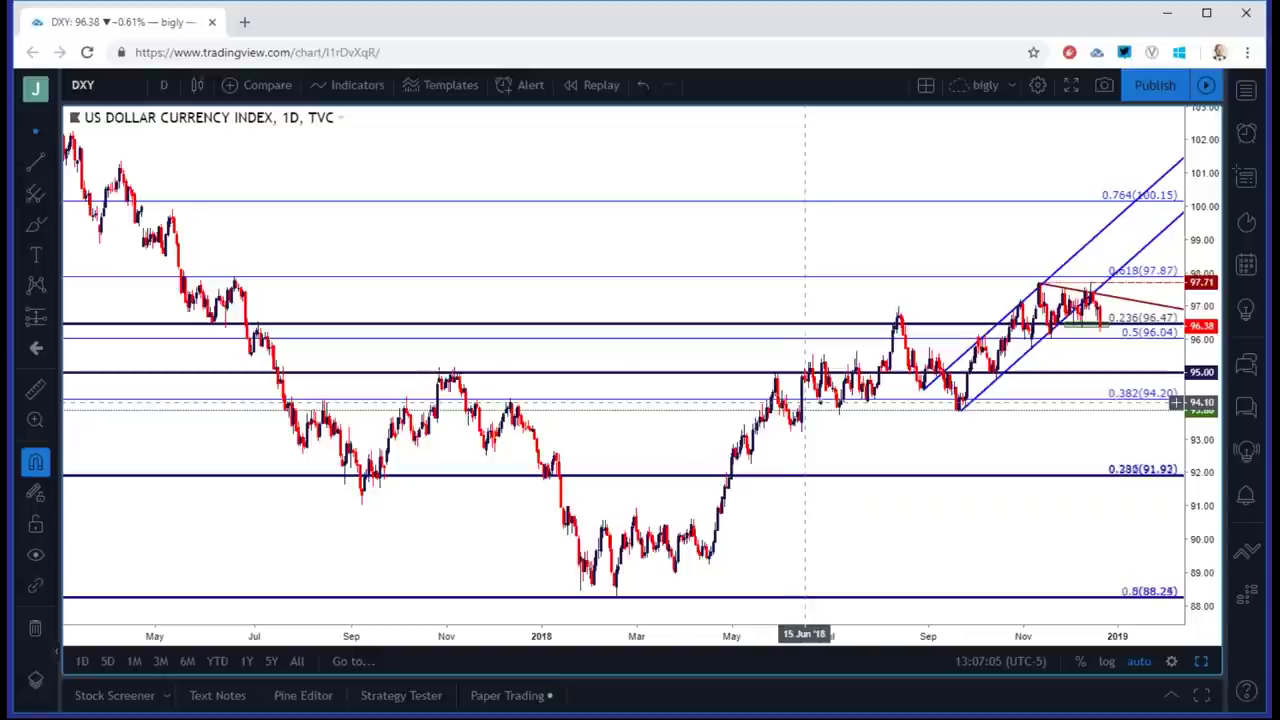
pyautogui.scroll(3, 905, 408)
# Change the chart symbol to EURUSD.
pyautogui.click(150, 83)
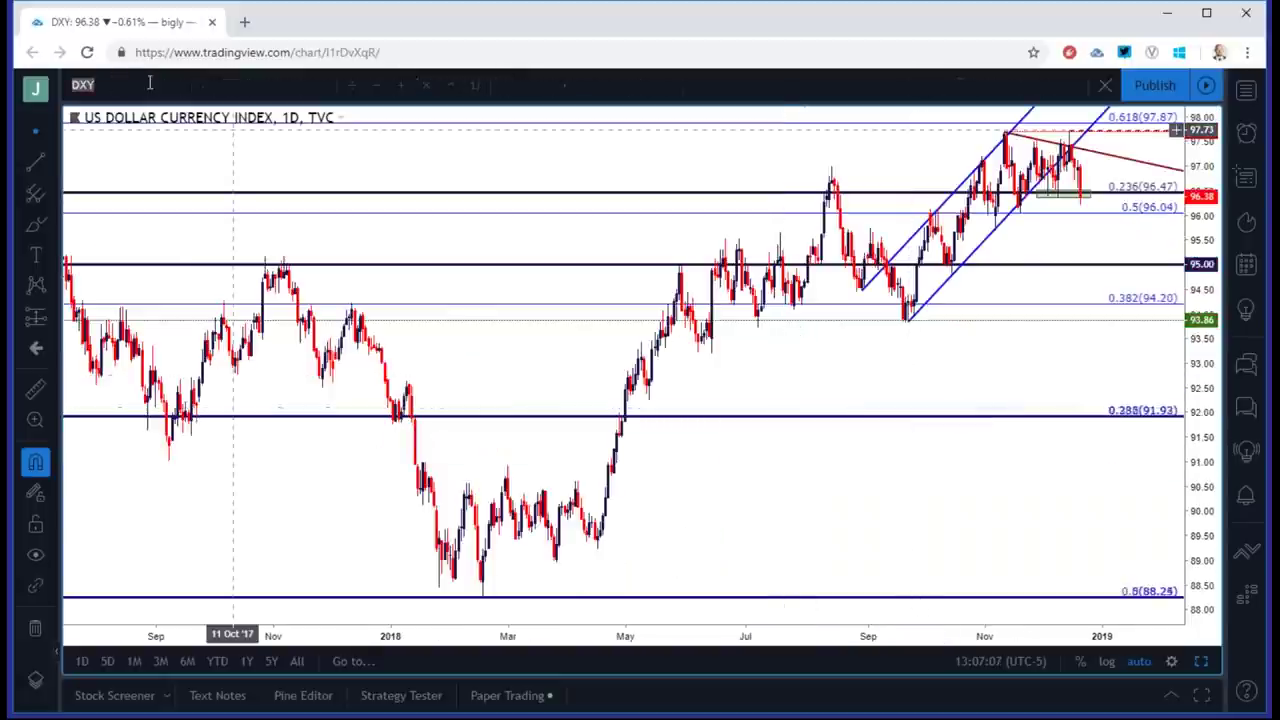
pyautogui.write('EURUSD')
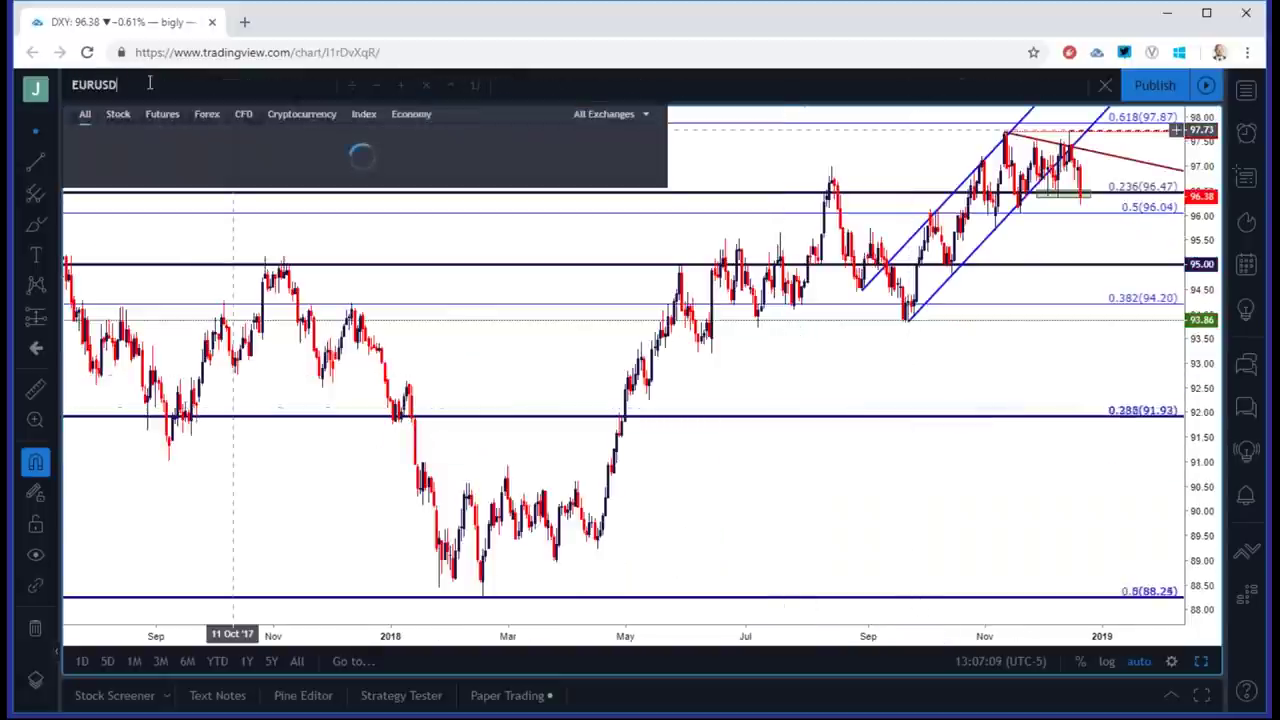
pyautogui.press('Return')
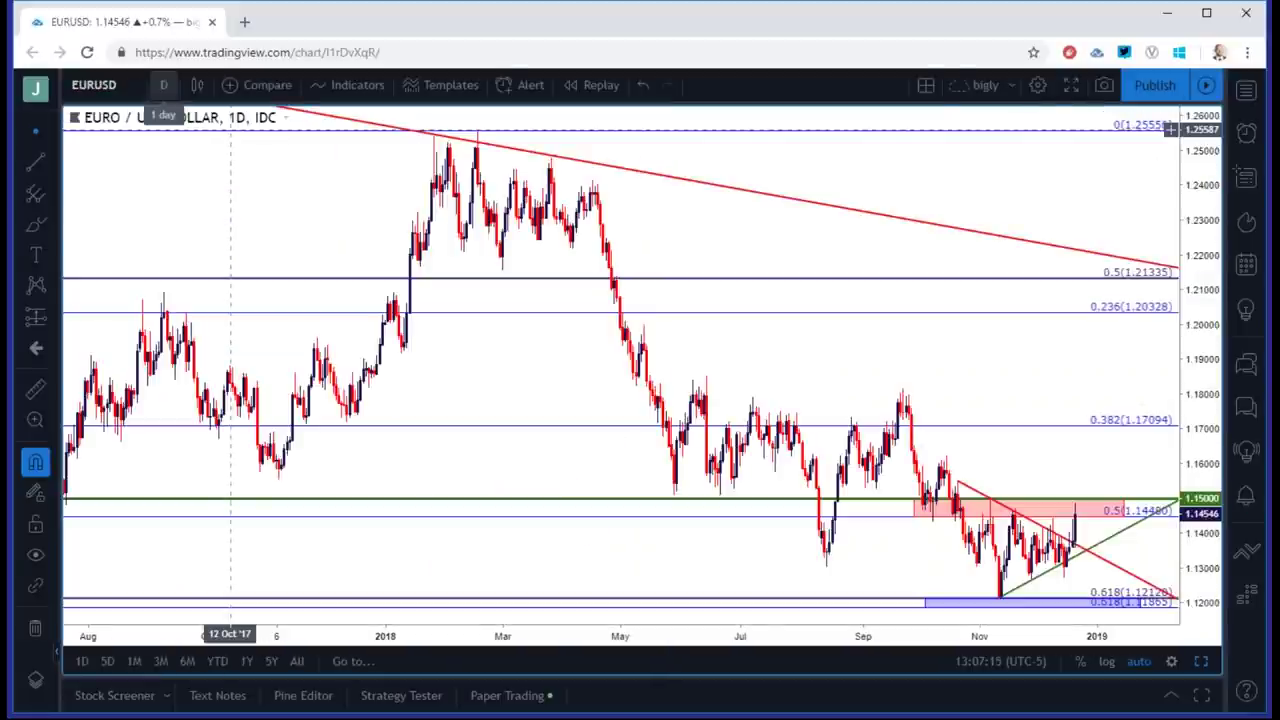
# Review EURUSD on the 4-hour interval, and return to the 1-day interval to see the retracement levels since 2017.
pyautogui.click(164, 86)
pyautogui.click(180, 377)
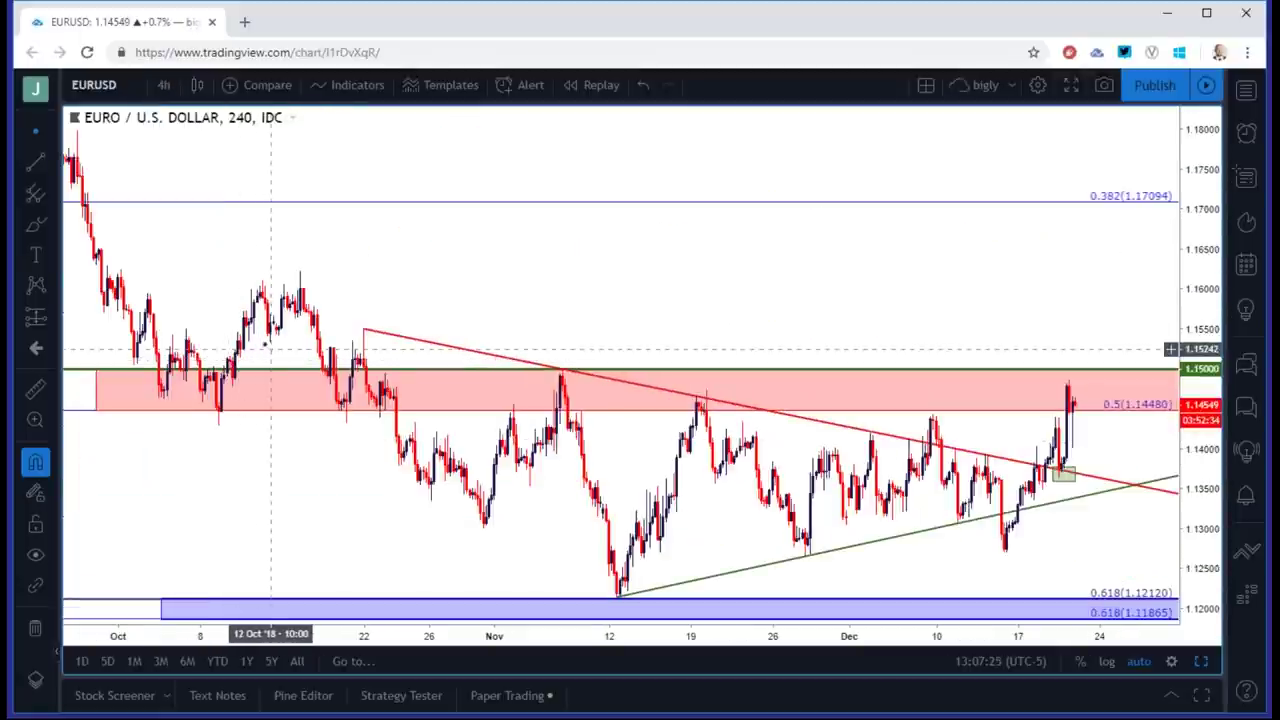
pyautogui.click(164, 85)
pyautogui.click(185, 418)
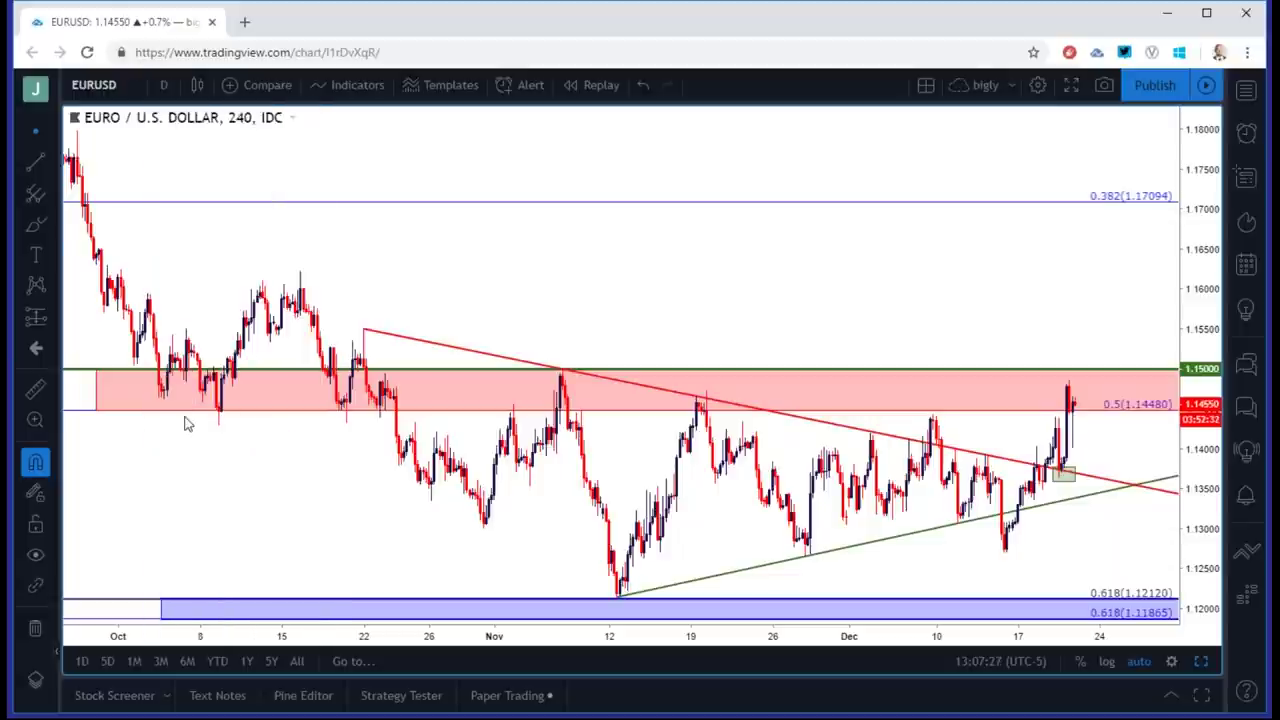
pyautogui.scroll(-5, 229, 380)
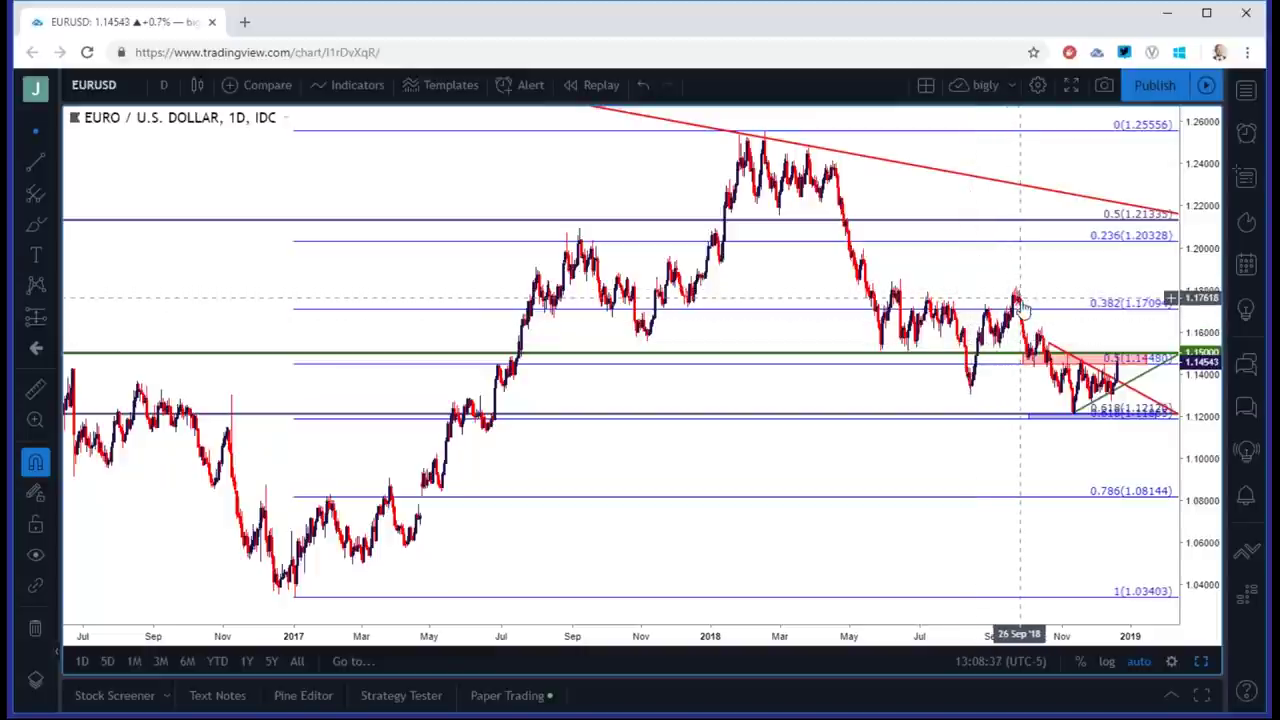
# Examine the blue support zone at the November low and the rising green trendline starting from it.
pyautogui.click(1065, 416)
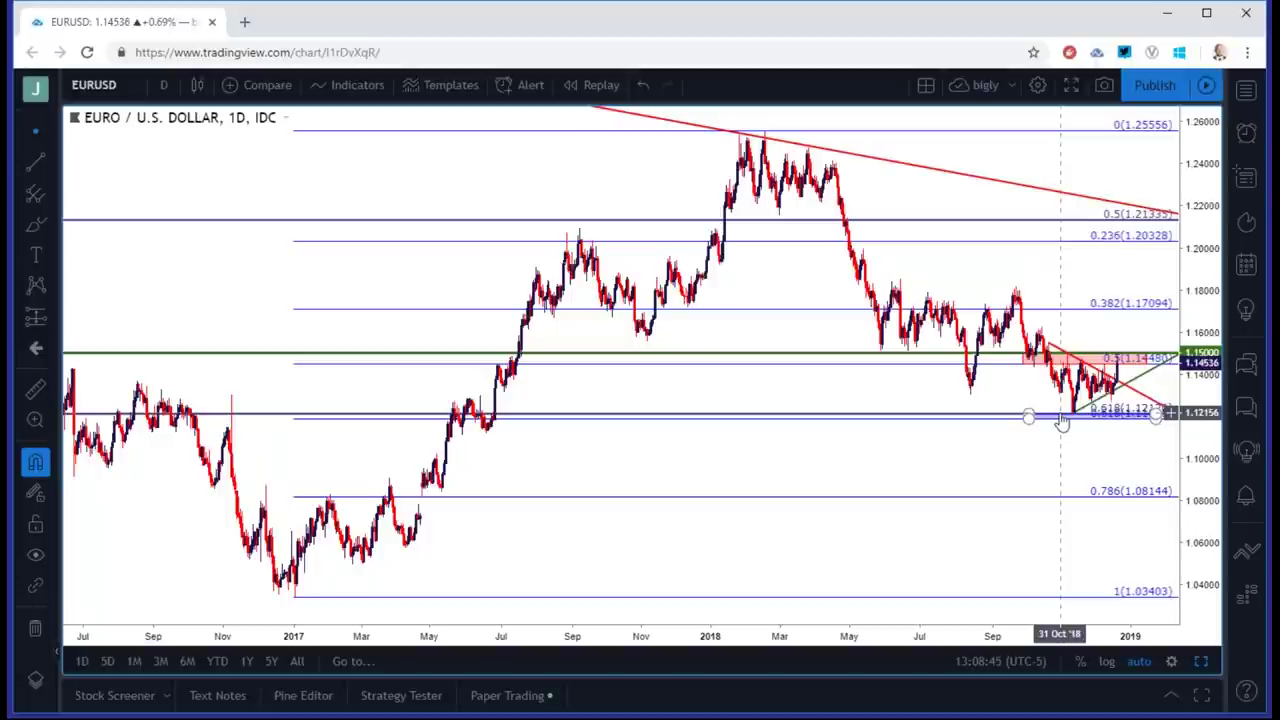
pyautogui.scroll(4, 1060, 427)
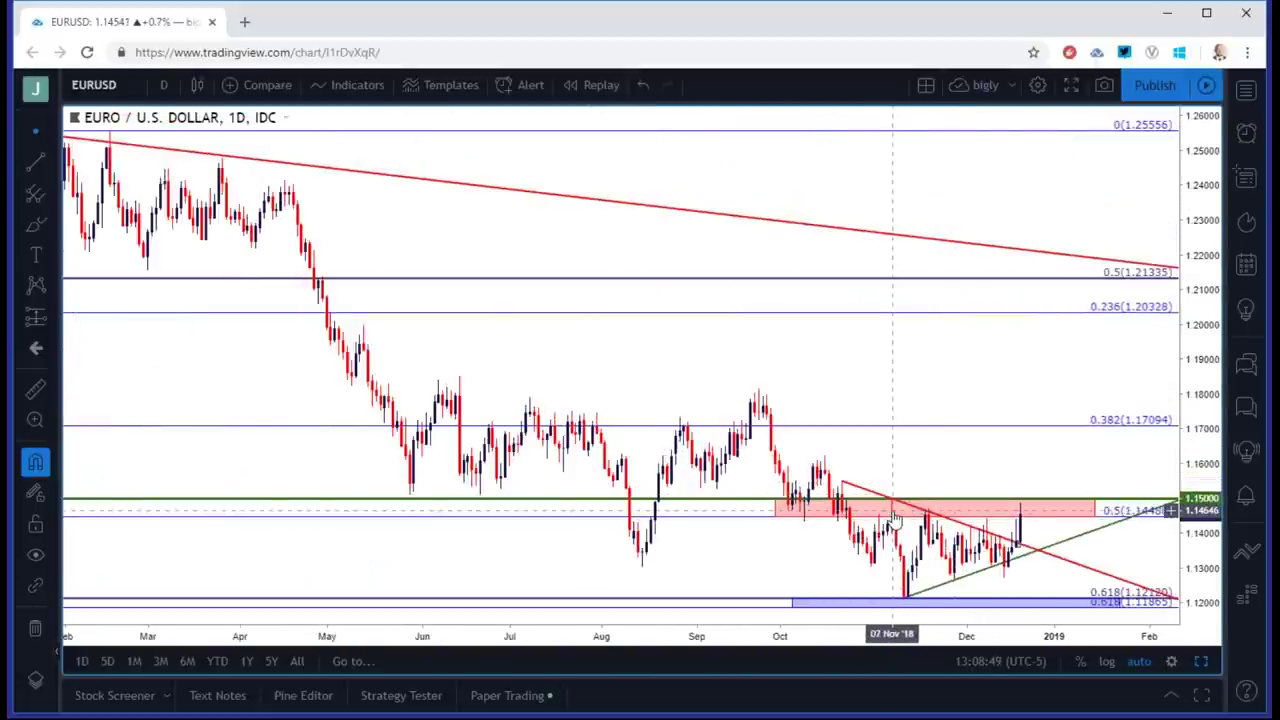
pyautogui.click(905, 604)
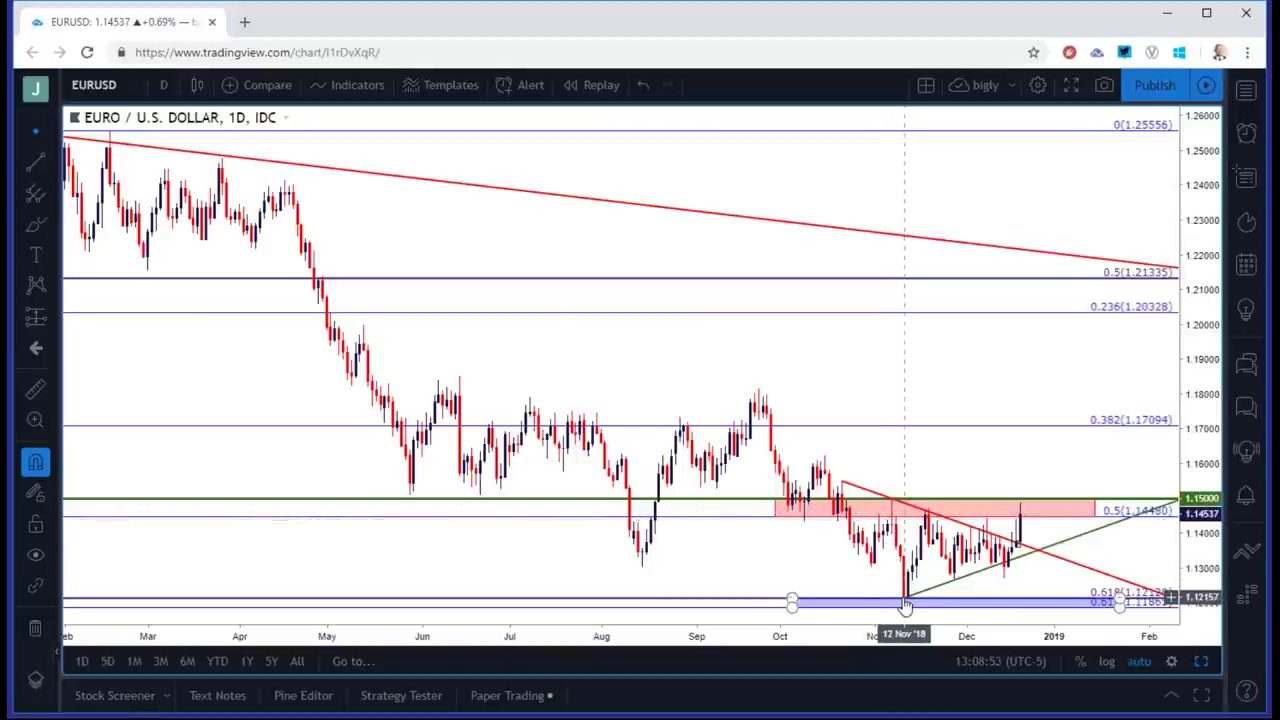
pyautogui.click(903, 597)
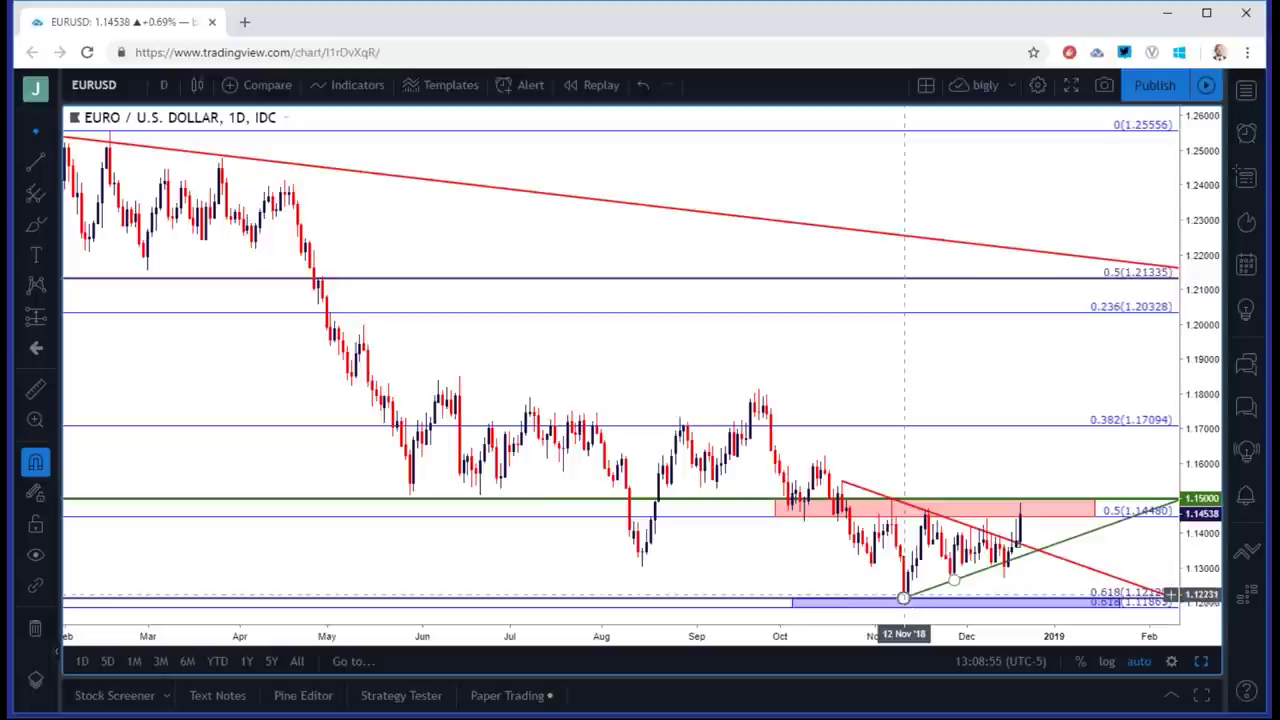
# Set the EURUSD chart to the 4-hour interval and inspect the start of the descending red trendline.
pyautogui.click(163, 85)
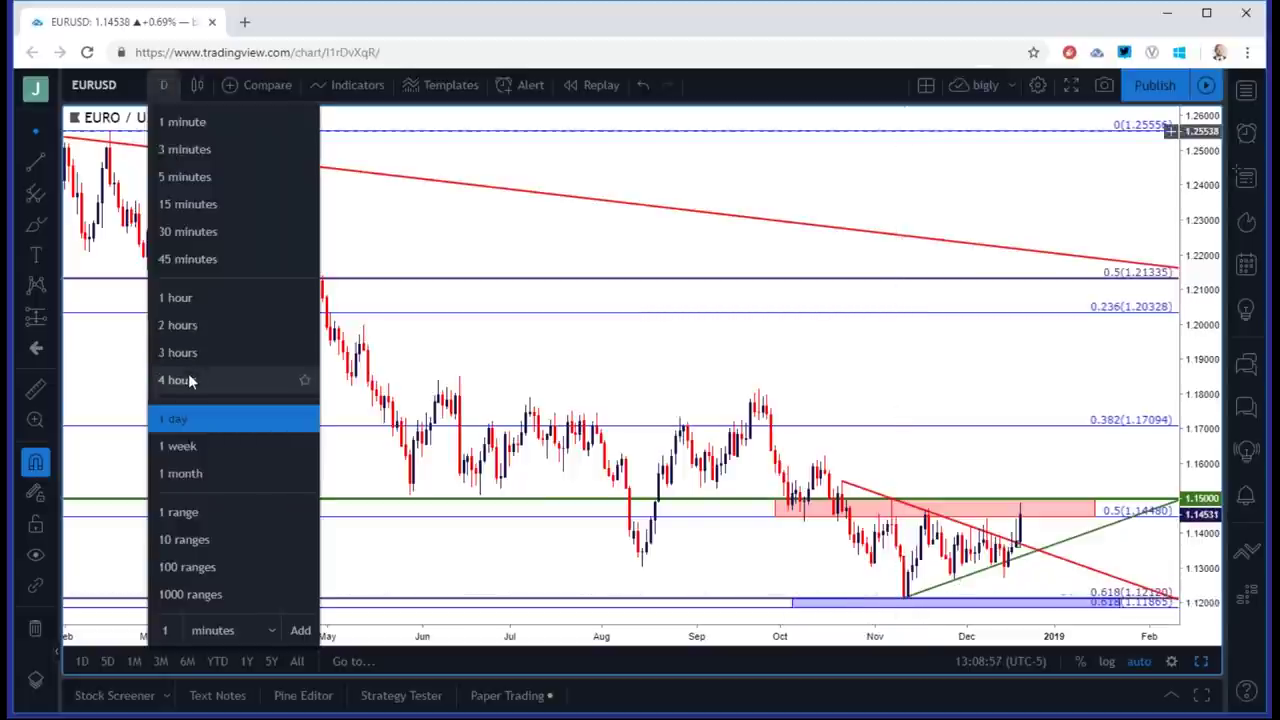
pyautogui.click(190, 380)
pyautogui.click(366, 330)
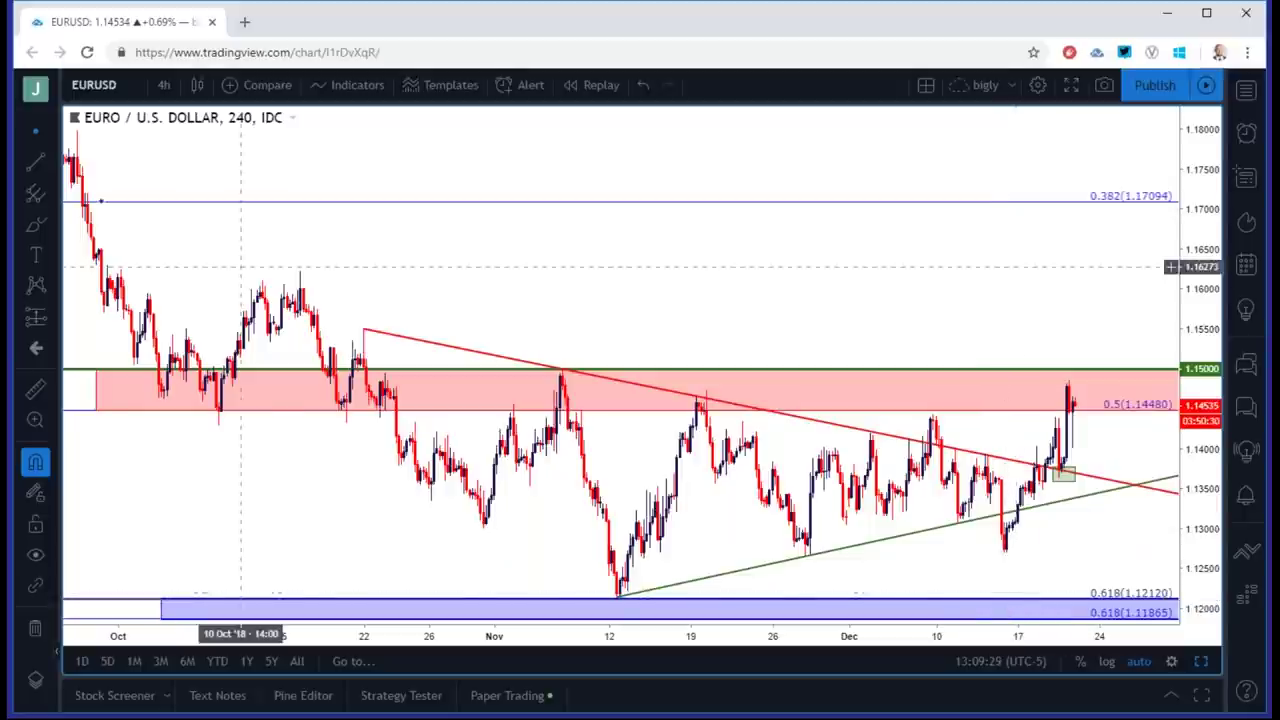
# Set the EURUSD chart to the 2-hour interval and examine the trendline breakout into the red resistance zone.
pyautogui.click(164, 85)
pyautogui.click(188, 325)
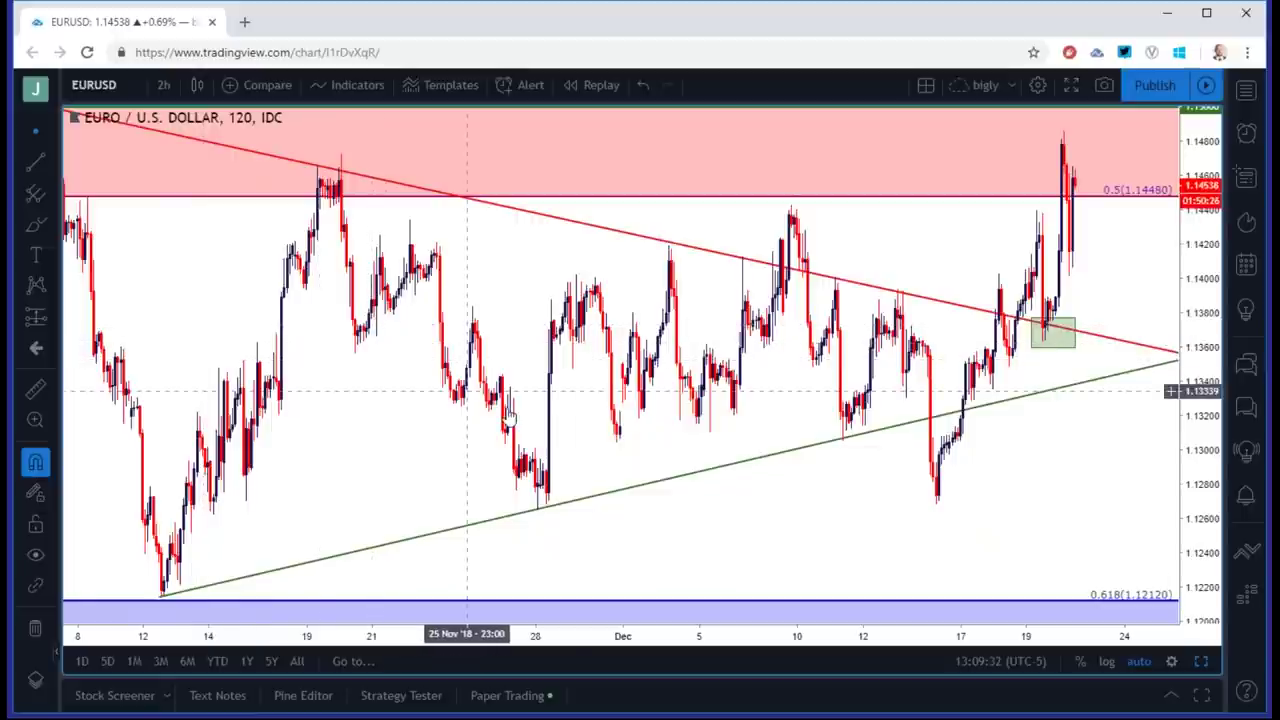
pyautogui.scroll(3, 560, 440)
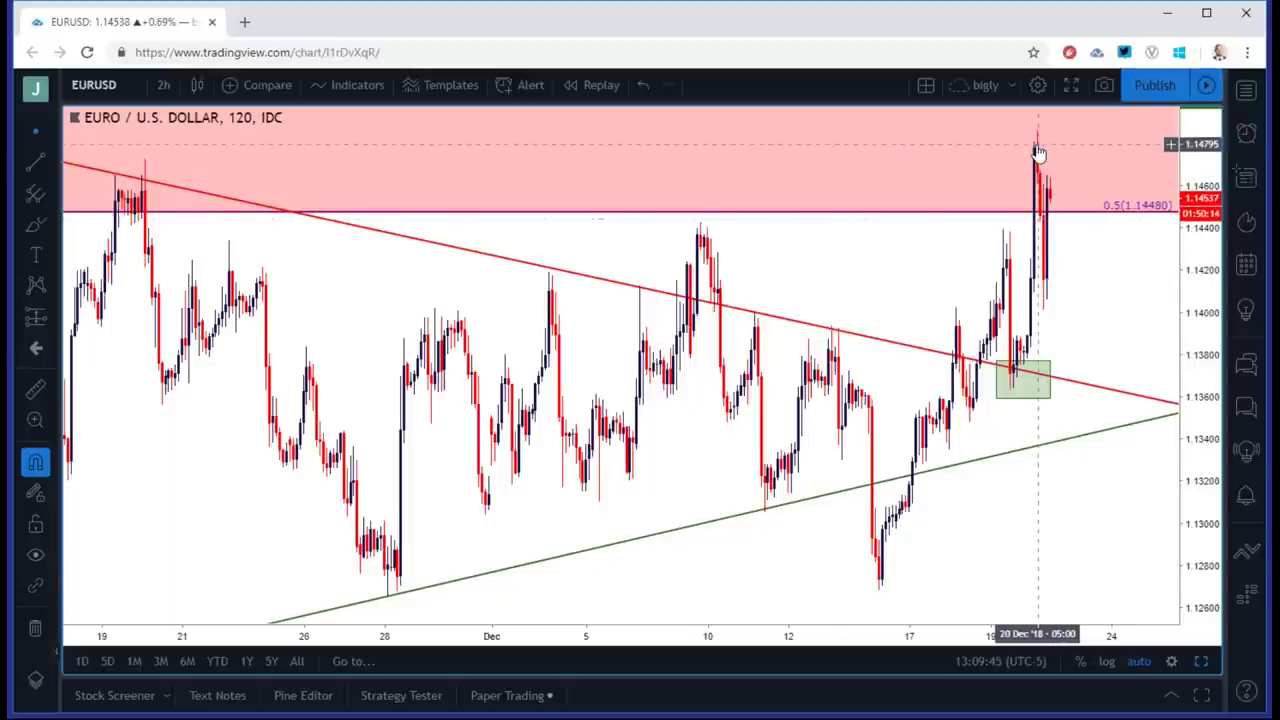
pyautogui.scroll(-5, 1038, 150)
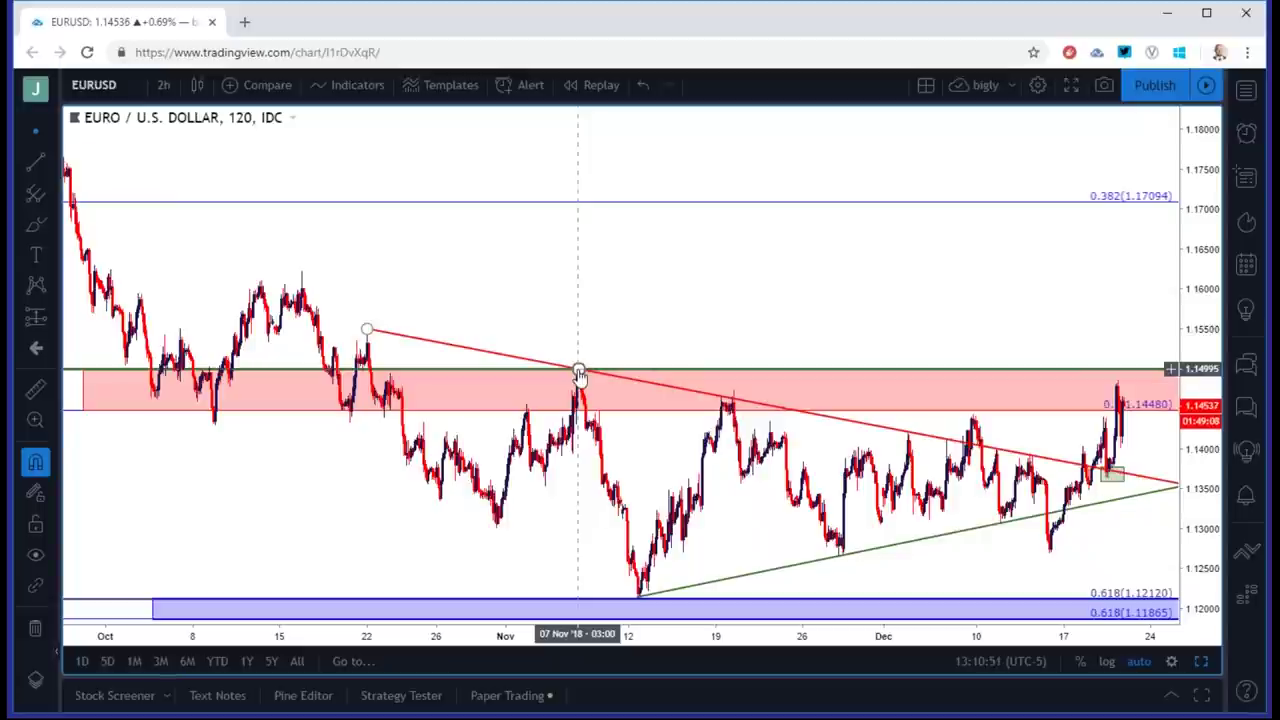
# Set the EURUSD chart to the 1-day interval and review the long-term retracement levels with room for 2019.
pyautogui.click(163, 84)
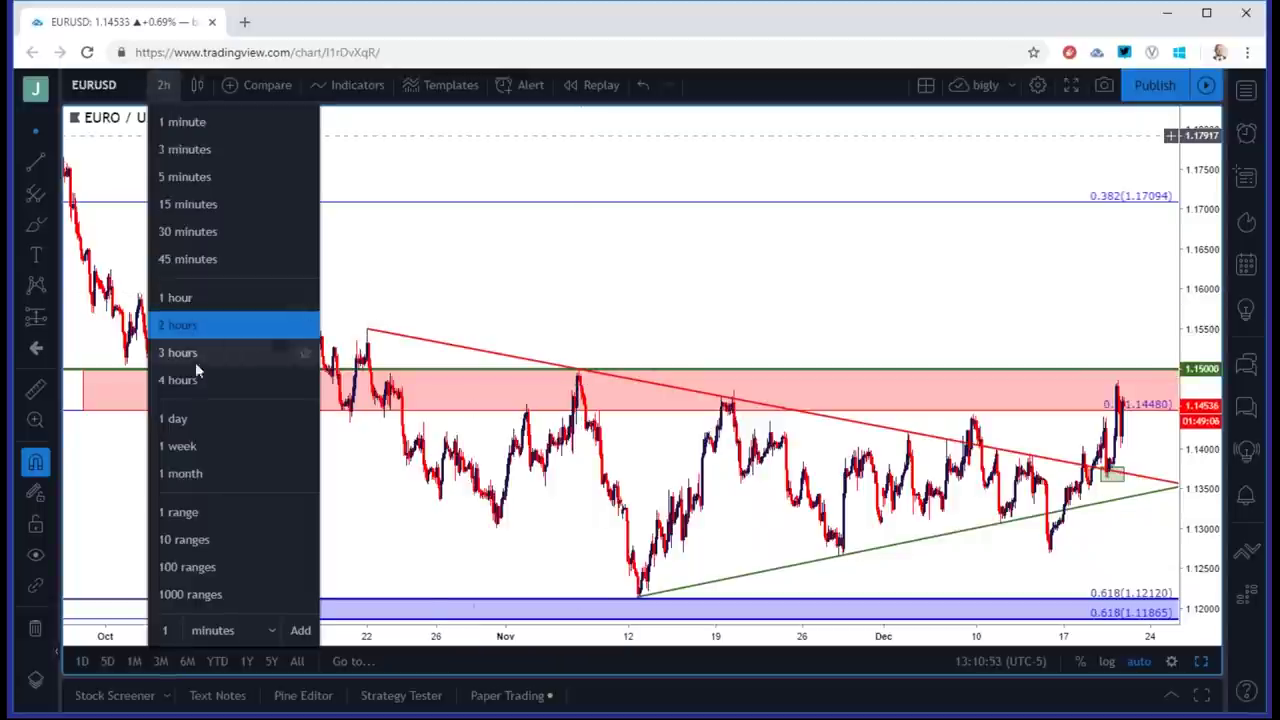
pyautogui.click(203, 425)
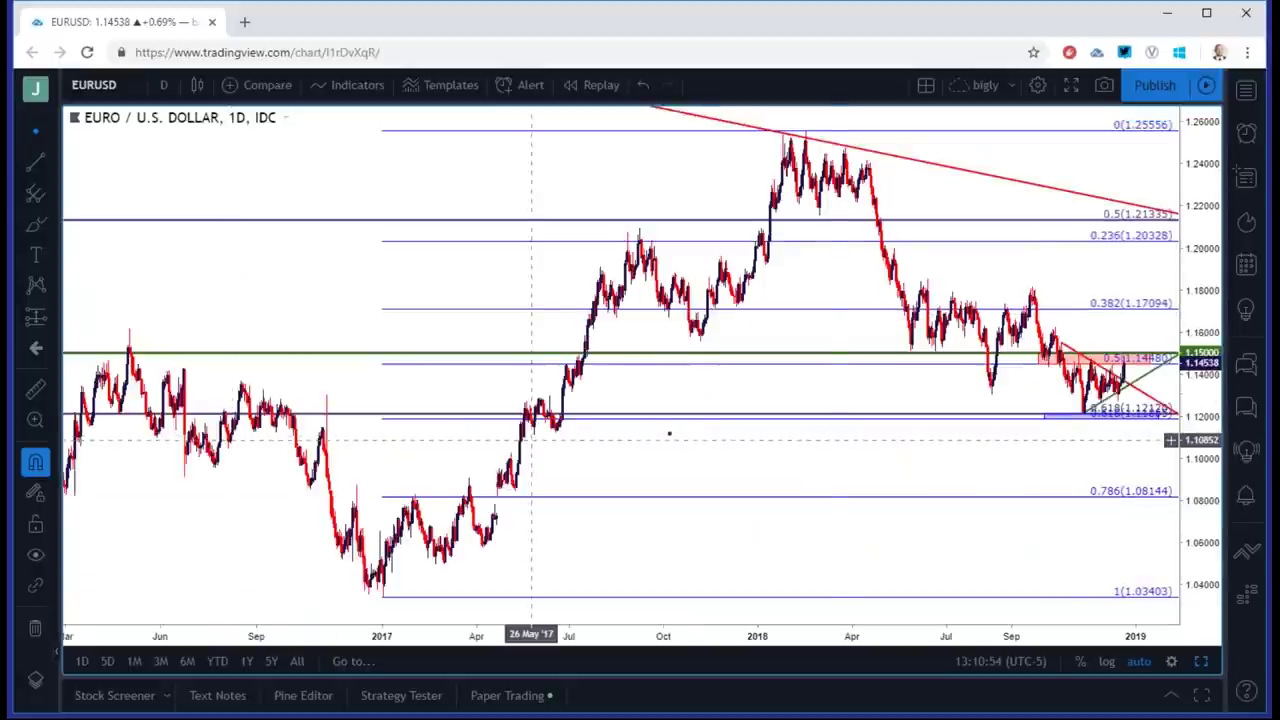
pyautogui.moveTo(921, 460); pyautogui.dragTo(786, 460)
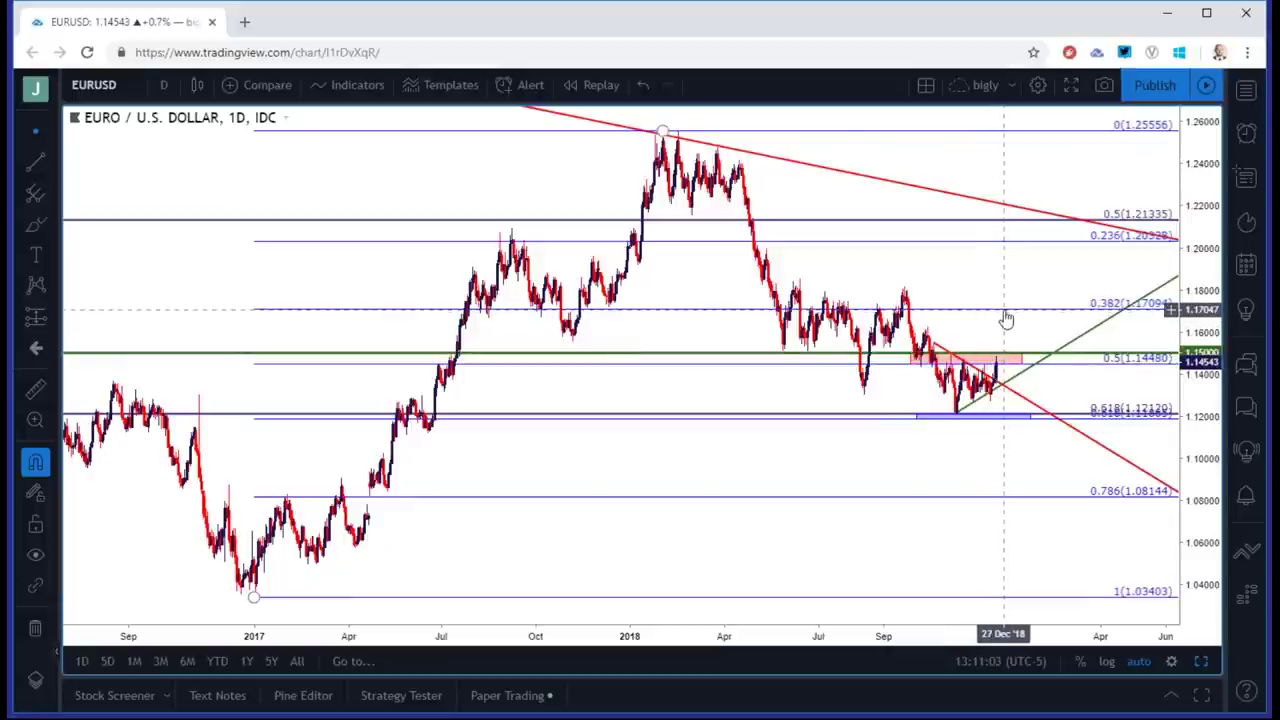
pyautogui.scroll(-1, 1006, 317)
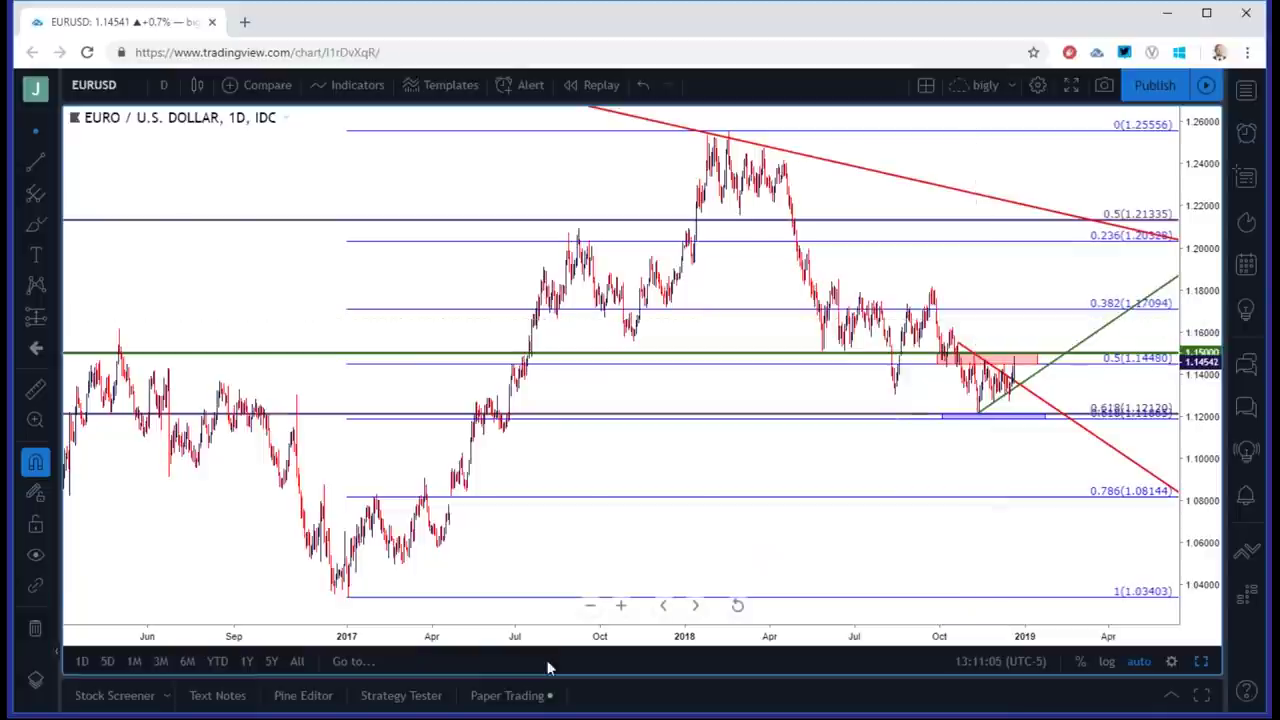
pyautogui.scroll(1, 580, 550)
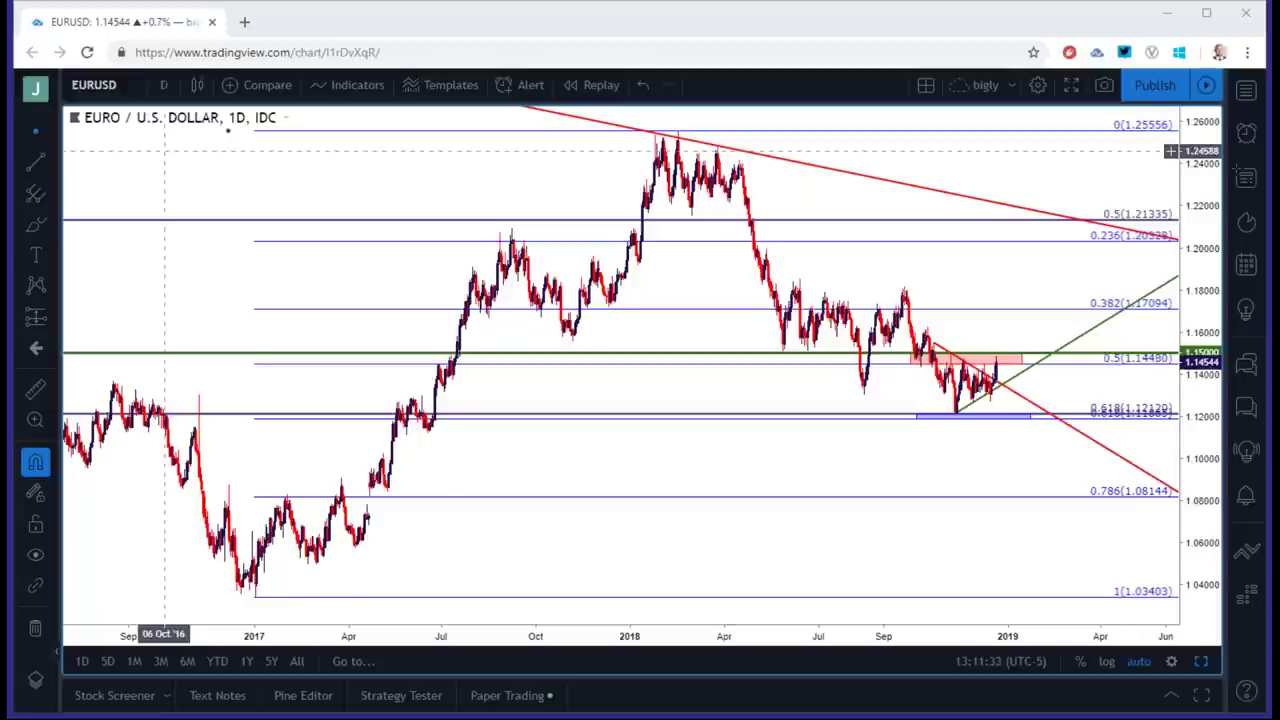
pyautogui.moveTo(287, 160); pyautogui.dragTo(284, 163)
pyautogui.scroll(1, 283, 183)
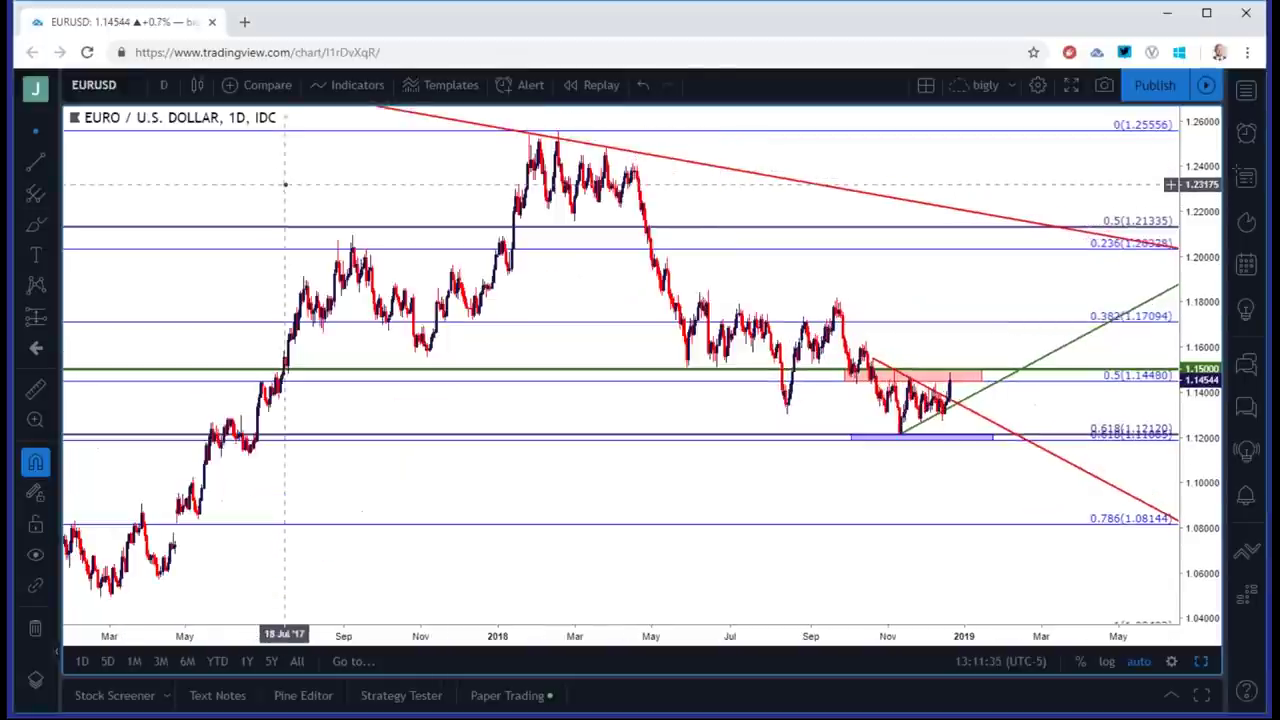
# Set the EURUSD chart to the 4-hour interval and review price in the red resistance zone below 1.15000.
pyautogui.click(163, 84)
pyautogui.click(178, 380)
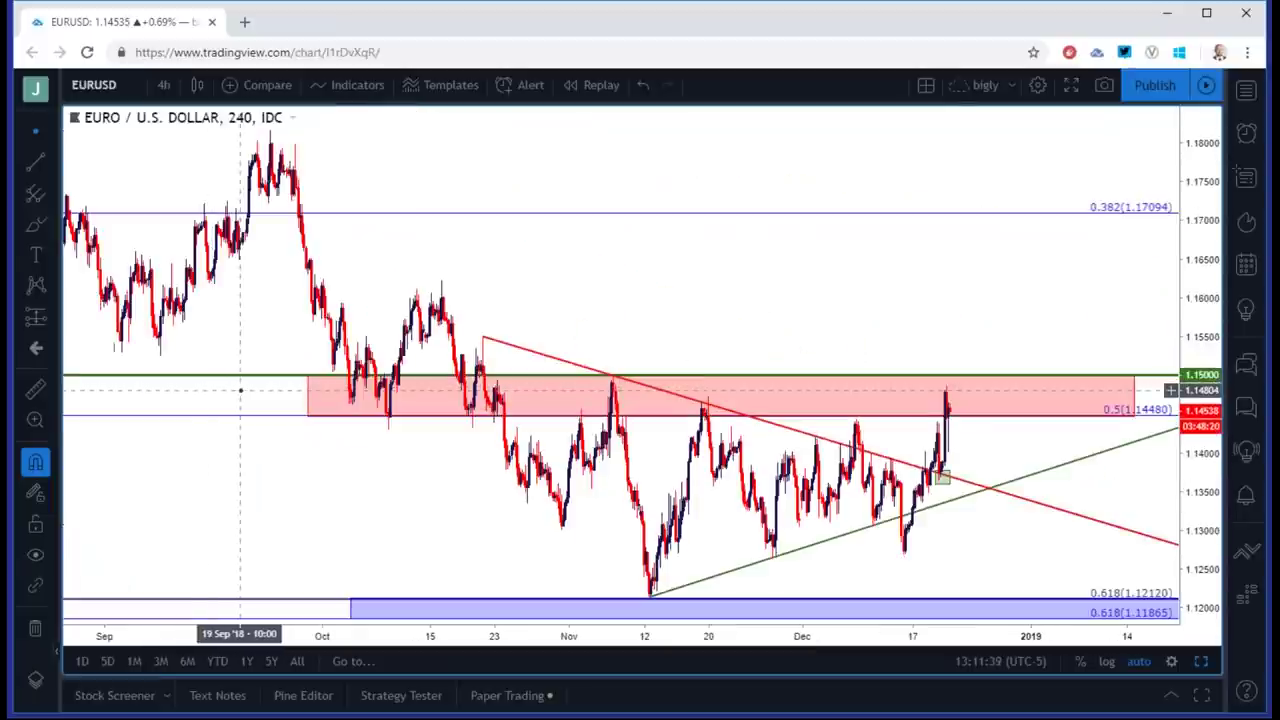
pyautogui.scroll(2, 240, 390)
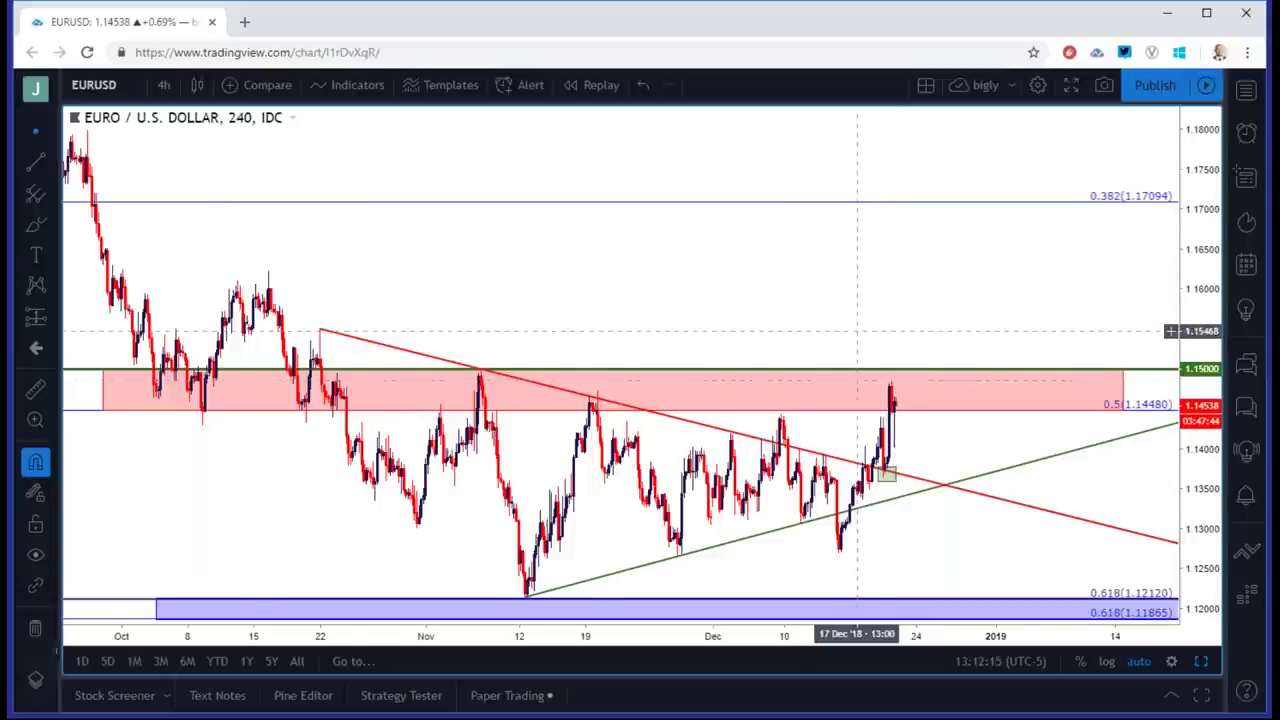
pyautogui.scroll(-5, 857, 331)
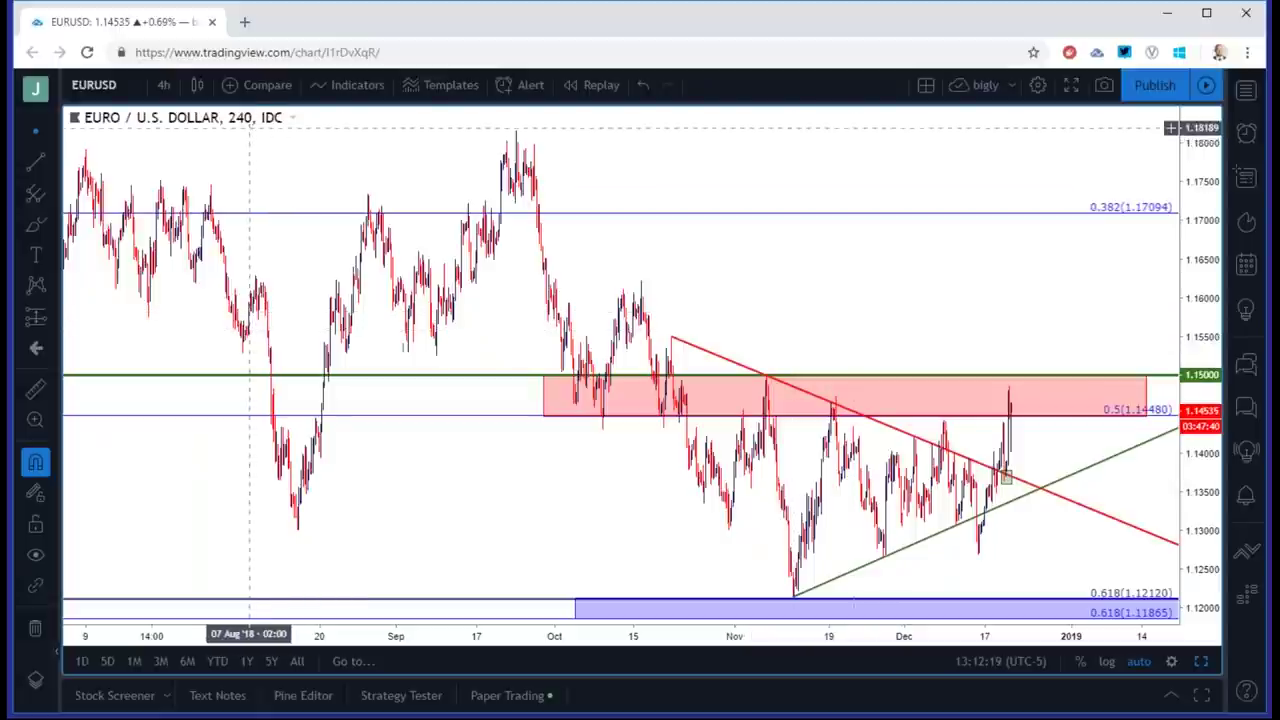
# Set the EURUSD chart to the 1-day interval and review the Fibonacci levels down to the 2017 low.
pyautogui.click(163, 84)
pyautogui.click(228, 419)
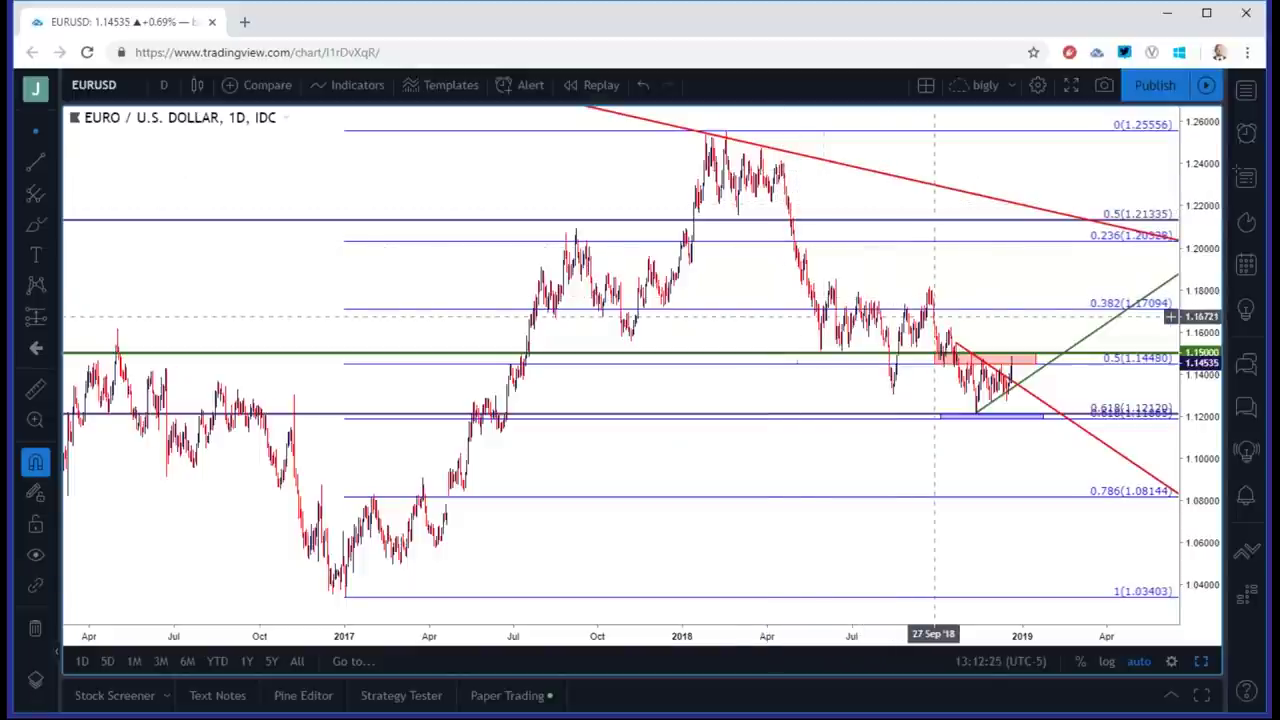
pyautogui.scroll(3, 935, 316)
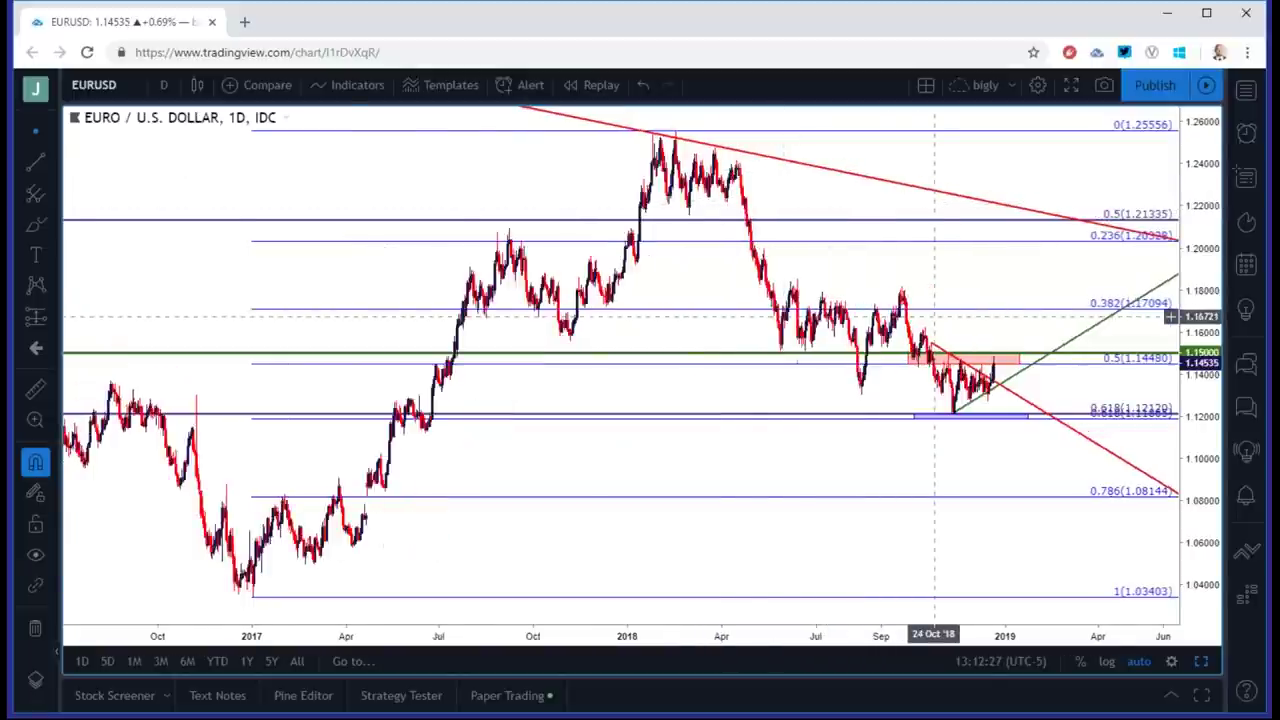
# Load the GBPUSD symbol into the chart.
pyautogui.click(135, 88)
pyautogui.write('GBU')
pyautogui.press('BackSpace')
pyautogui.write('PUSD')
pyautogui.press('Return')
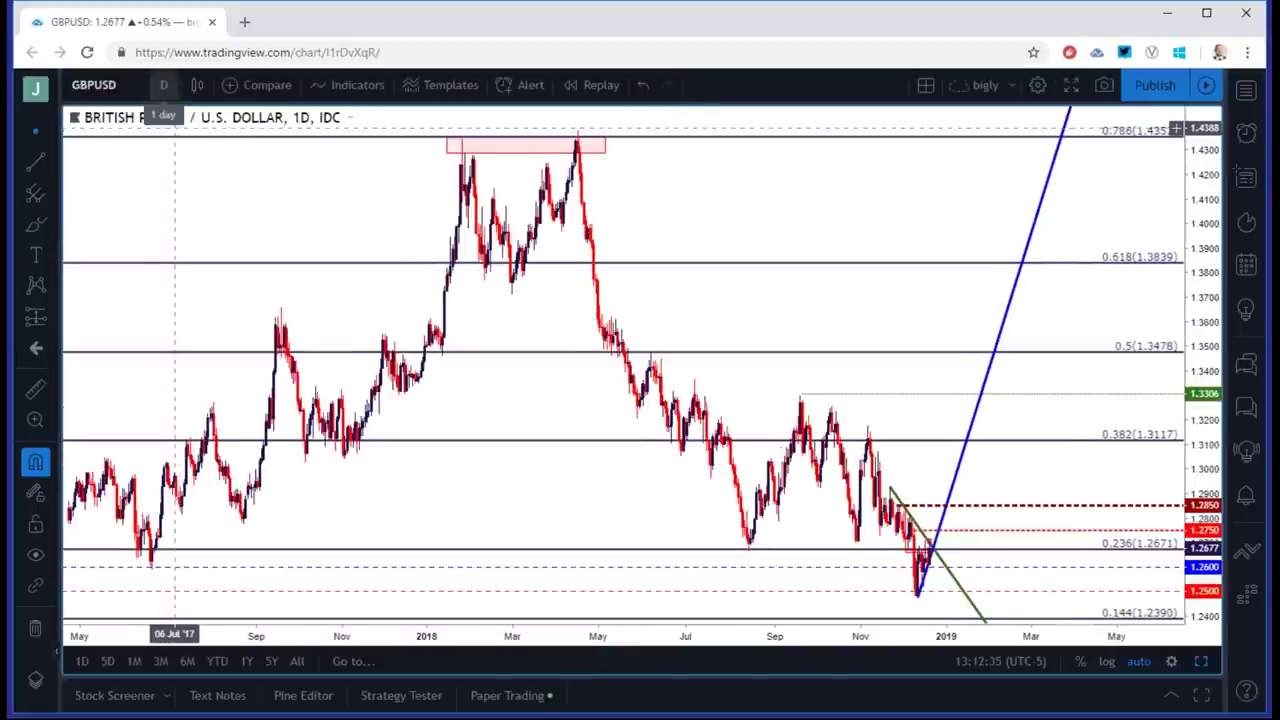
# Set the GBPUSD chart to the 4-hour interval and inspect where the green and blue trendlines converge.
pyautogui.click(164, 85)
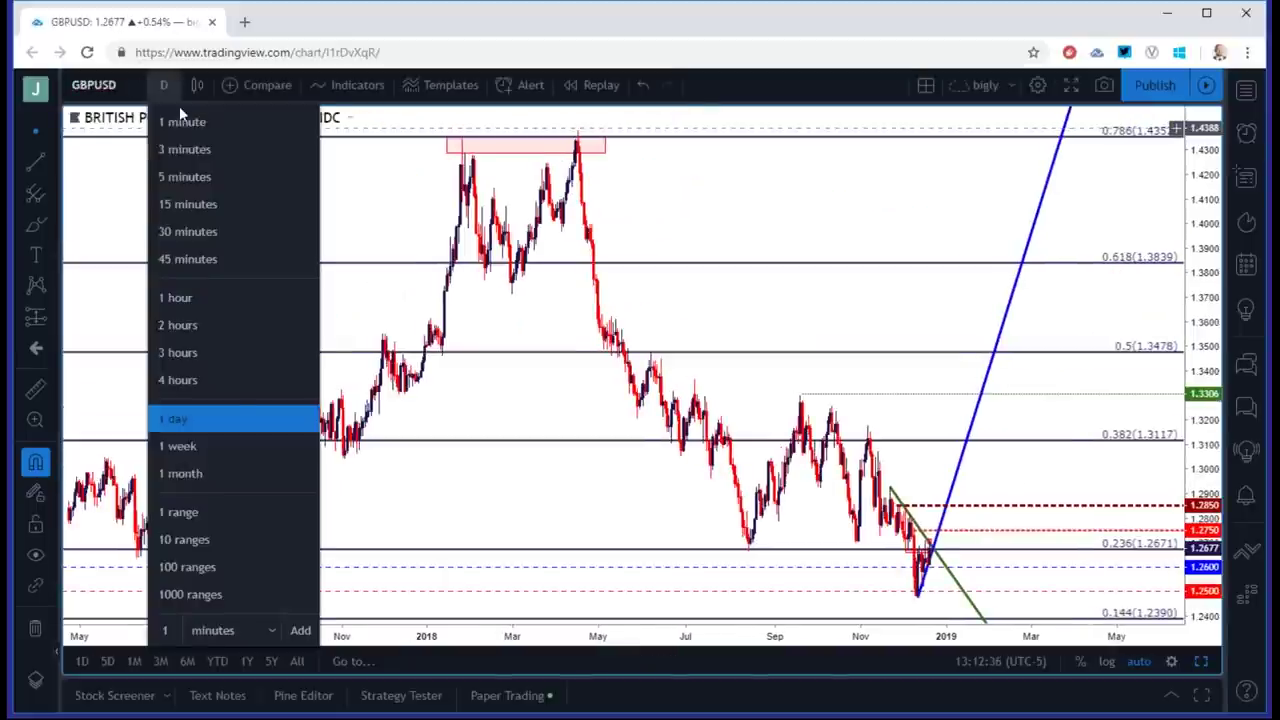
pyautogui.click(215, 384)
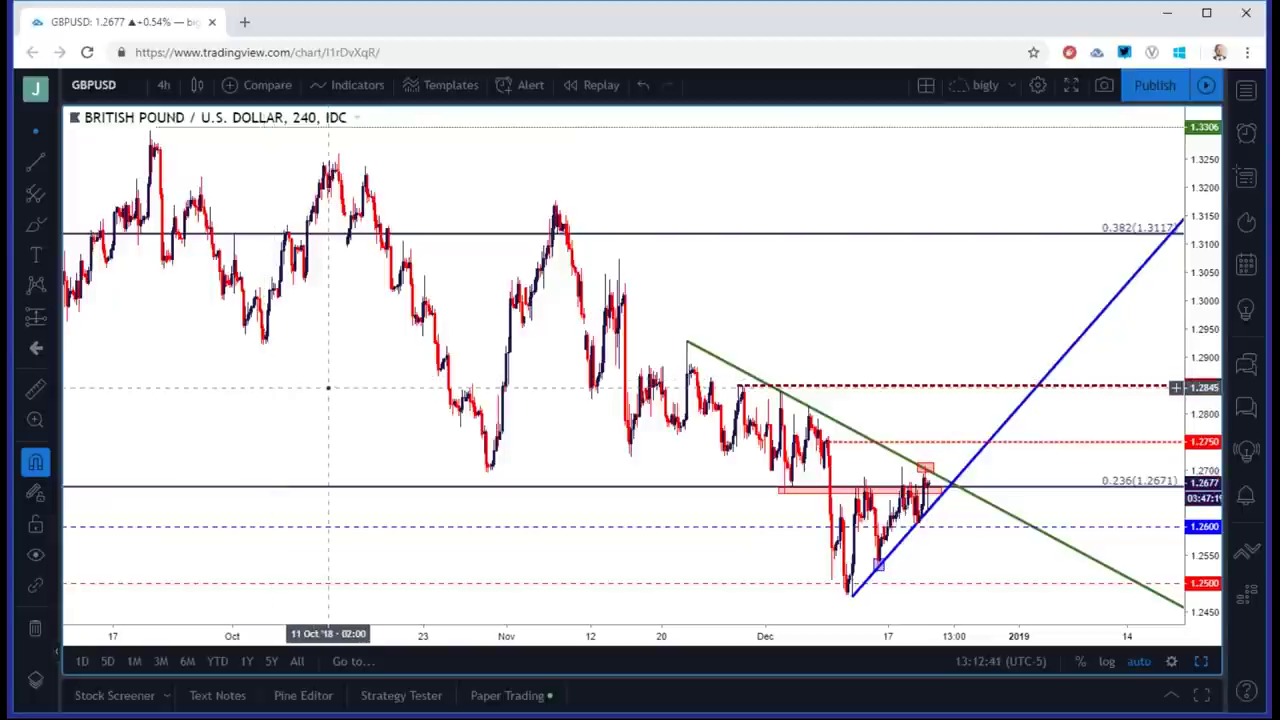
pyautogui.scroll(3, 328, 388)
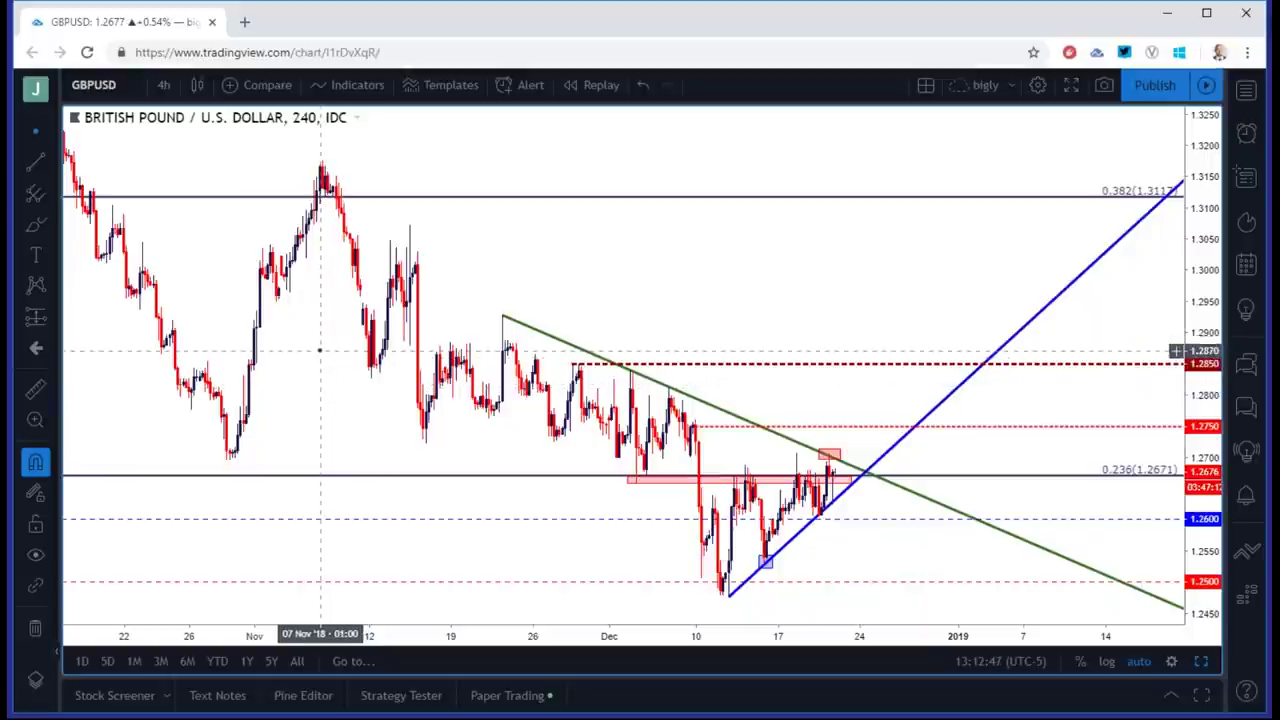
# Set the GBPUSD chart to the 2-hour interval and examine the August low at the 0.236 retracement level.
pyautogui.click(163, 85)
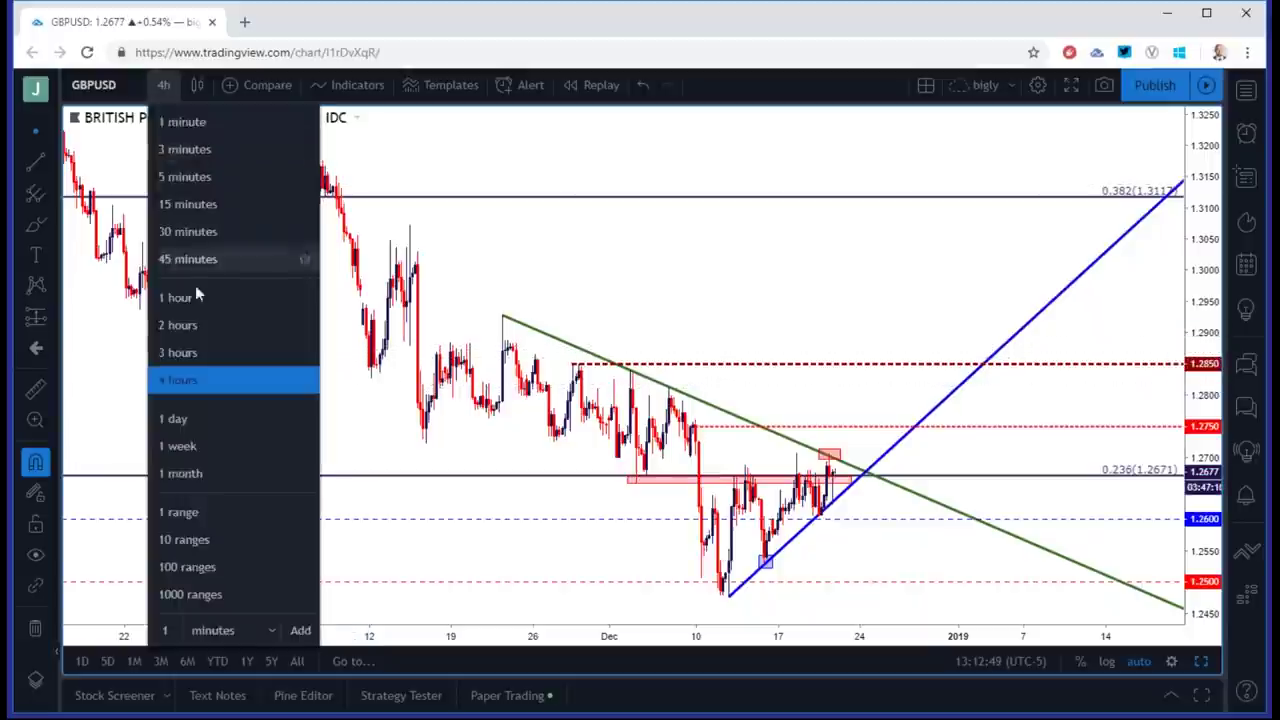
pyautogui.click(185, 325)
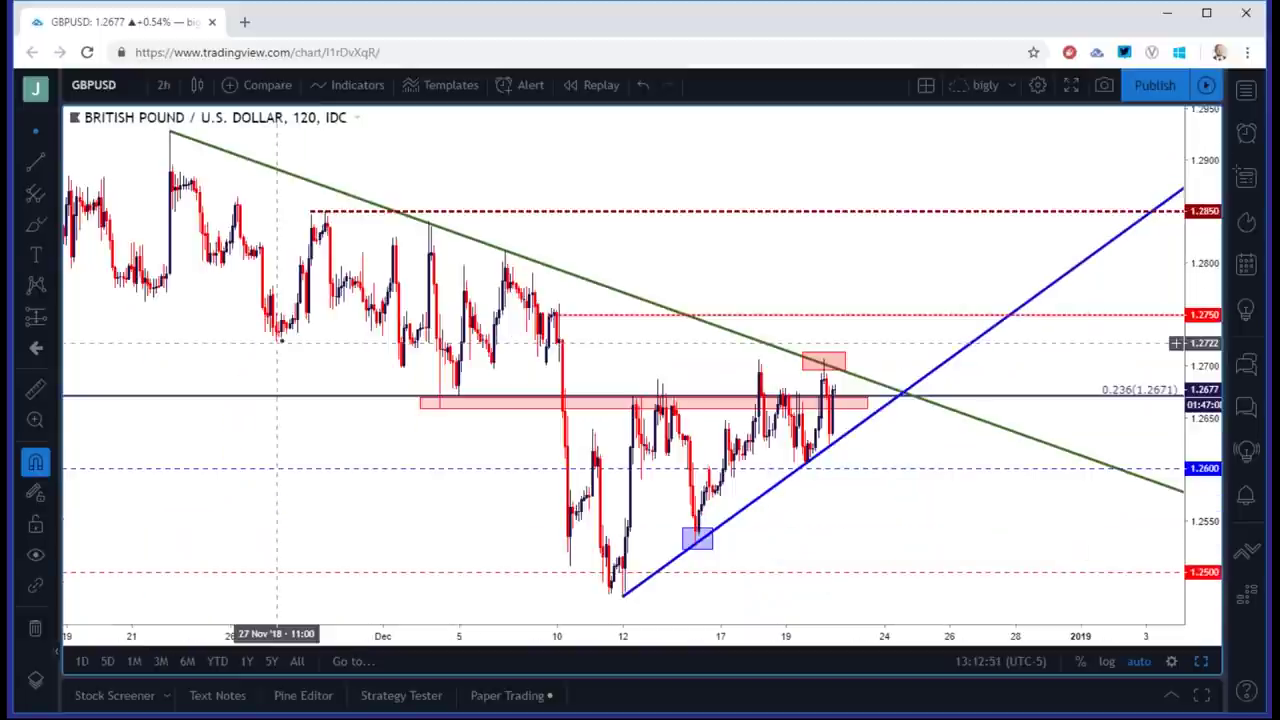
pyautogui.scroll(-3, 310, 340)
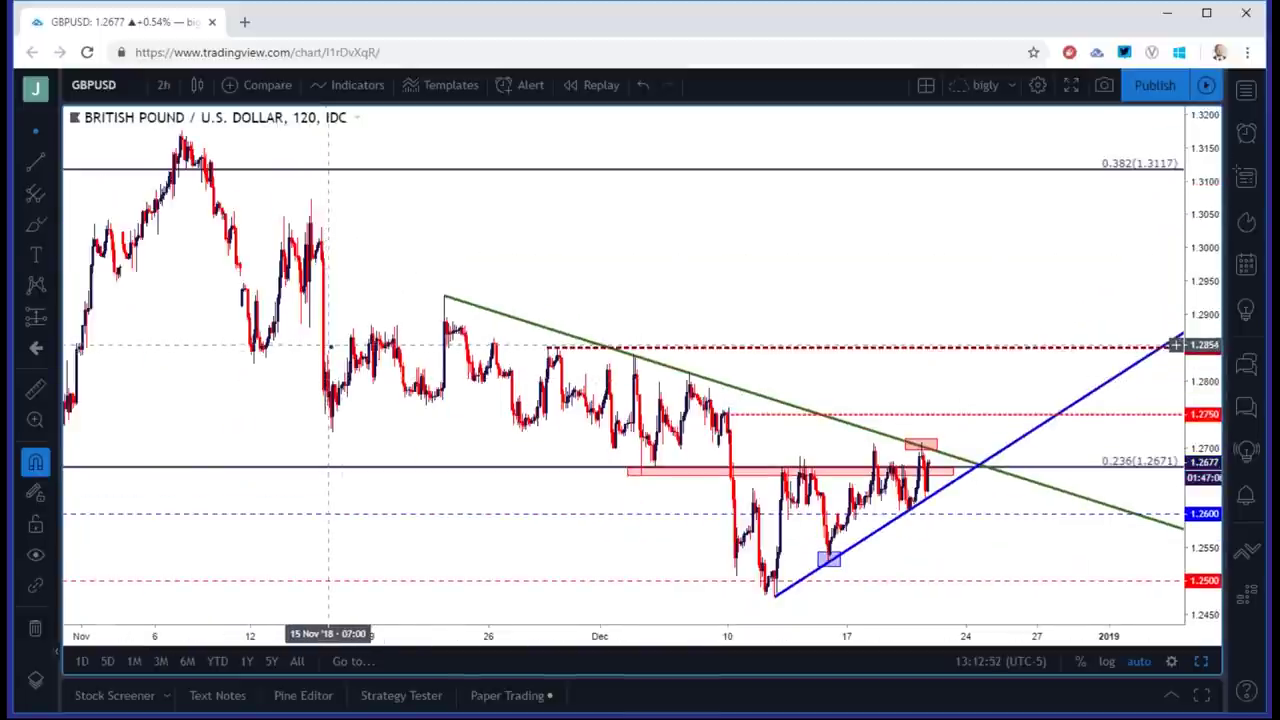
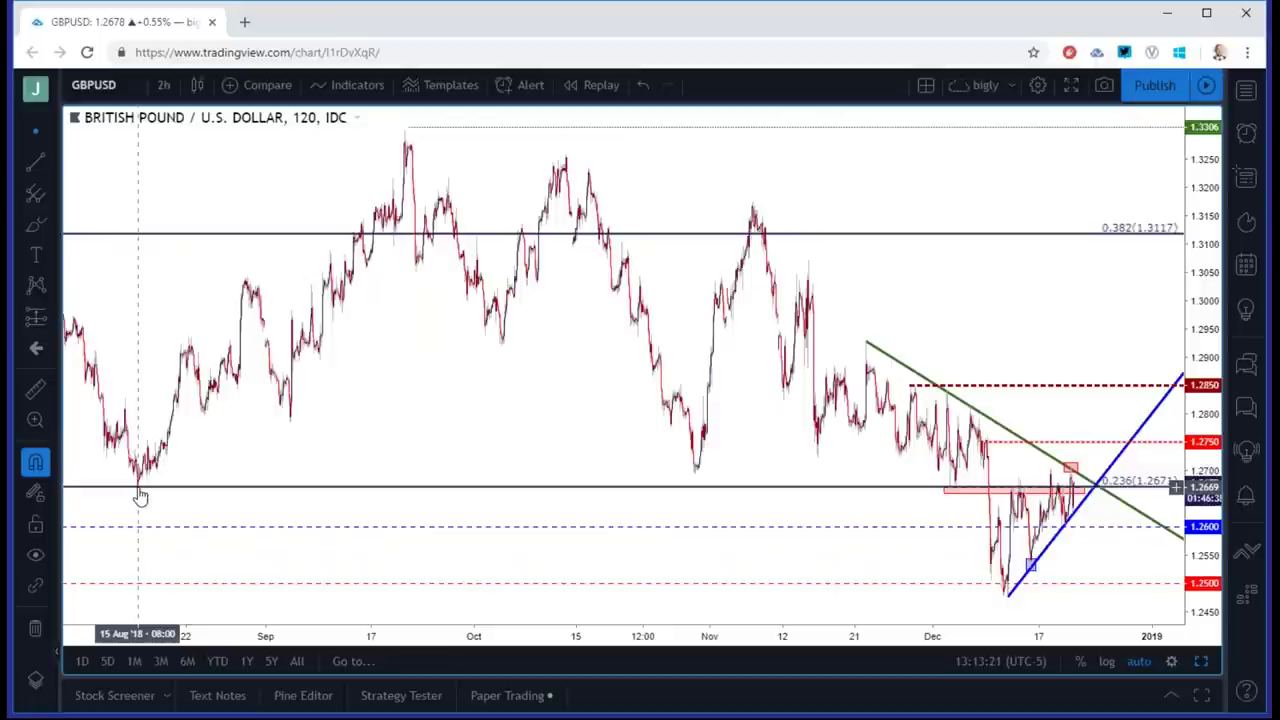
# Inspect the long red zone just under the 0.236 level, starting from the early December low.
pyautogui.scroll(5, 140, 497)
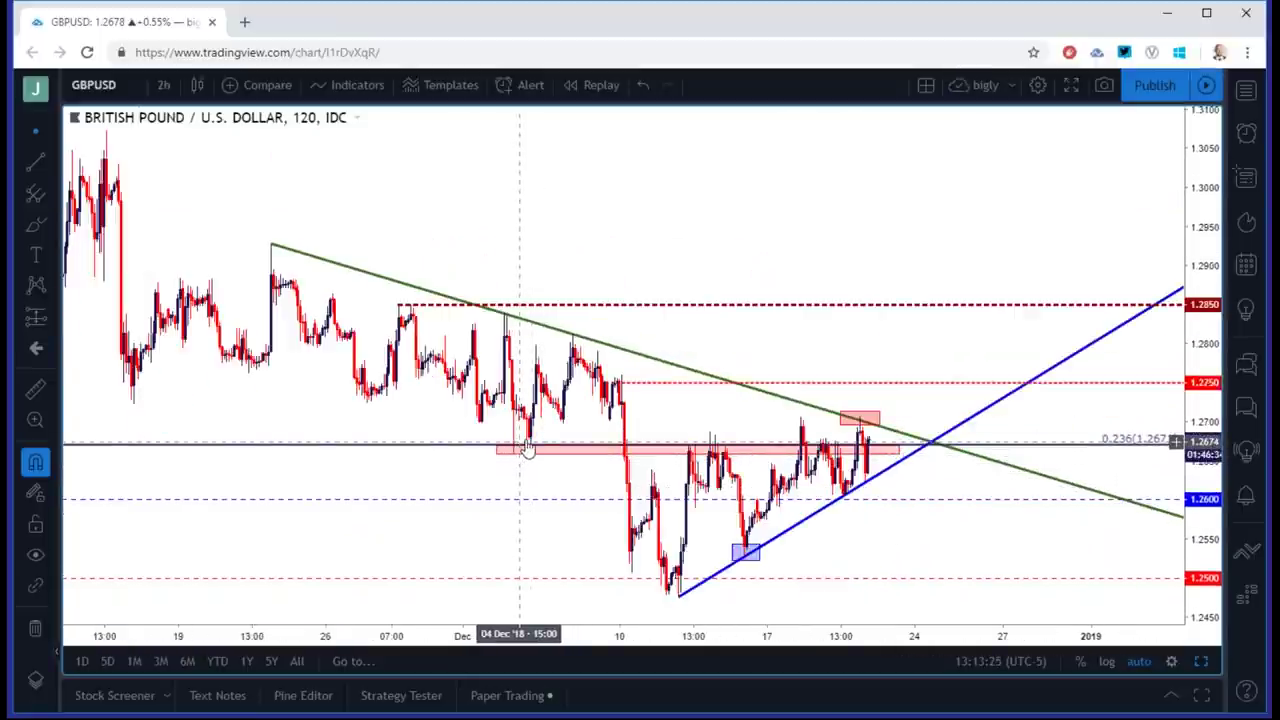
pyautogui.click(625, 453)
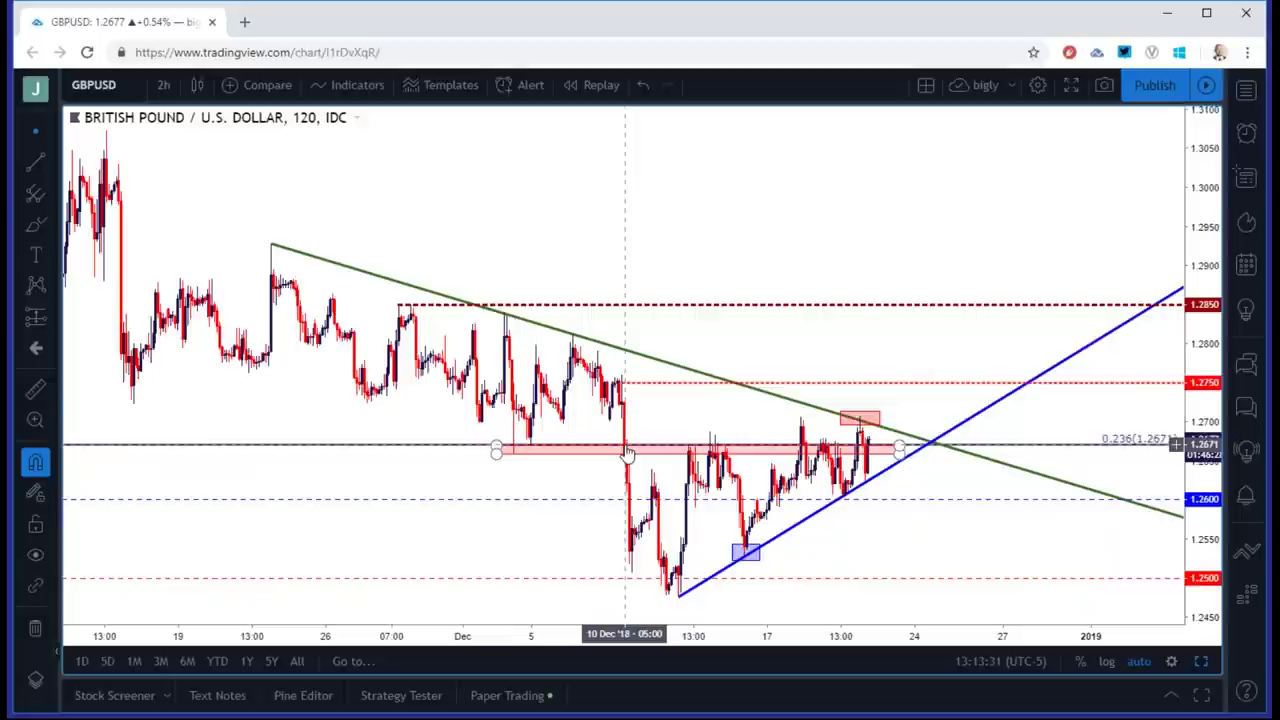
pyautogui.click(625, 462)
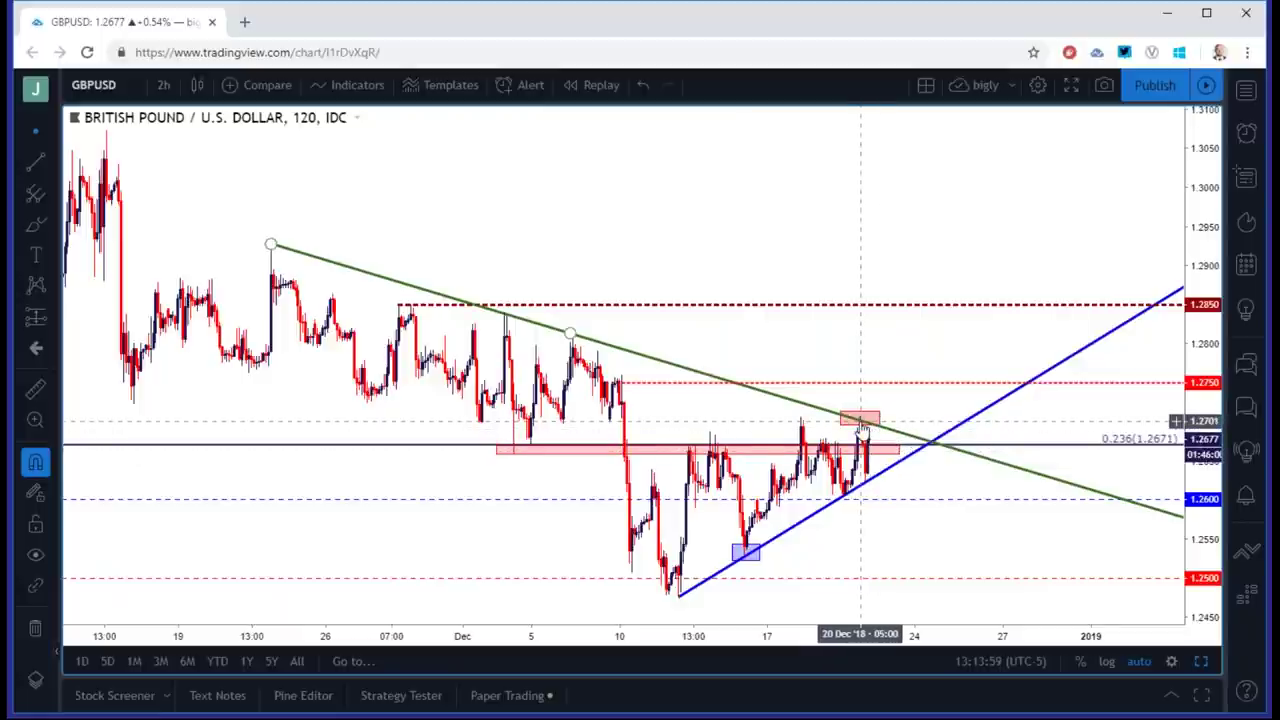
# Examine the small red zone at the descending green trendline and the rising blue trendline from the December low.
pyautogui.scroll(1, 705, 500)
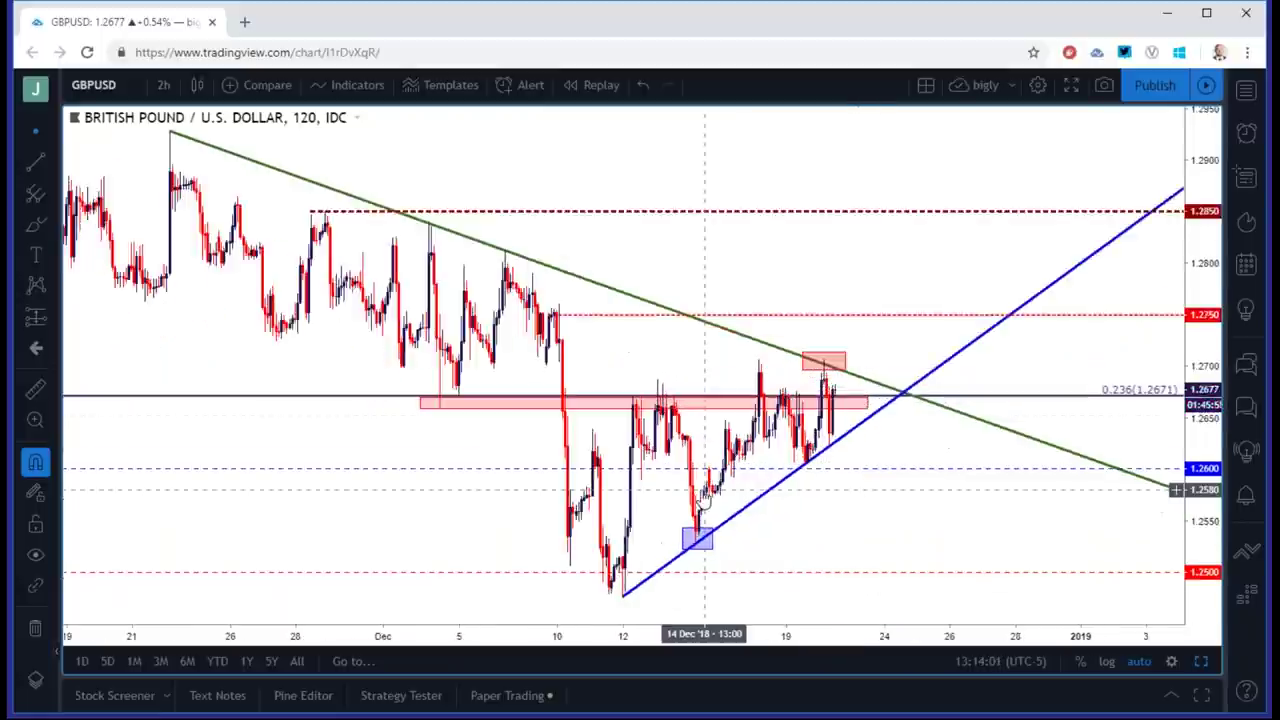
pyautogui.scroll(1, 705, 500)
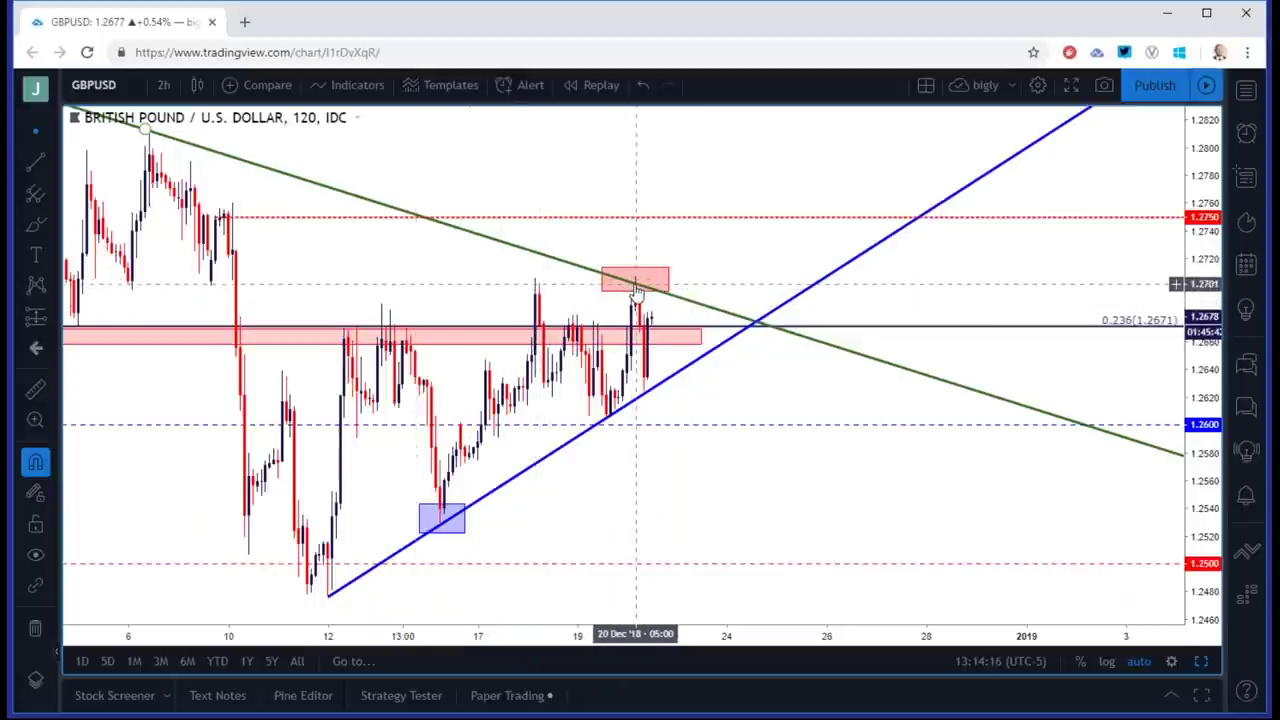
pyautogui.scroll(1, 636, 286)
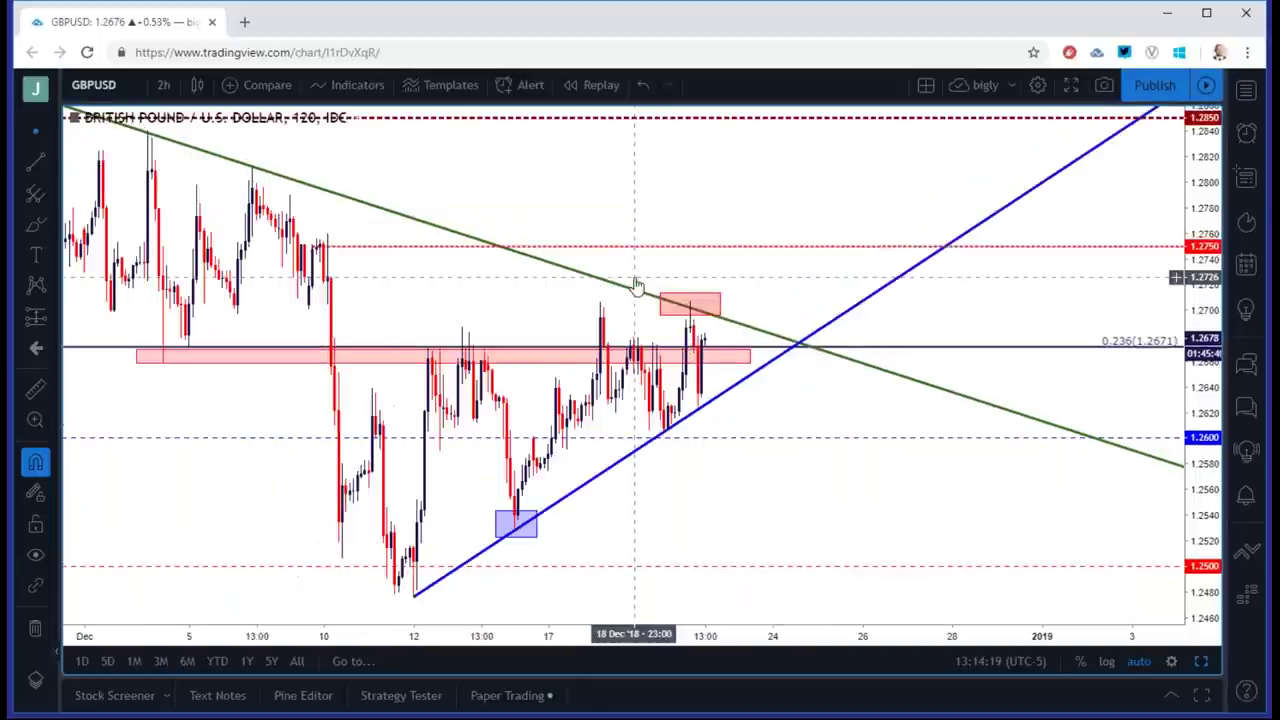
pyautogui.scroll(-1, 636, 286)
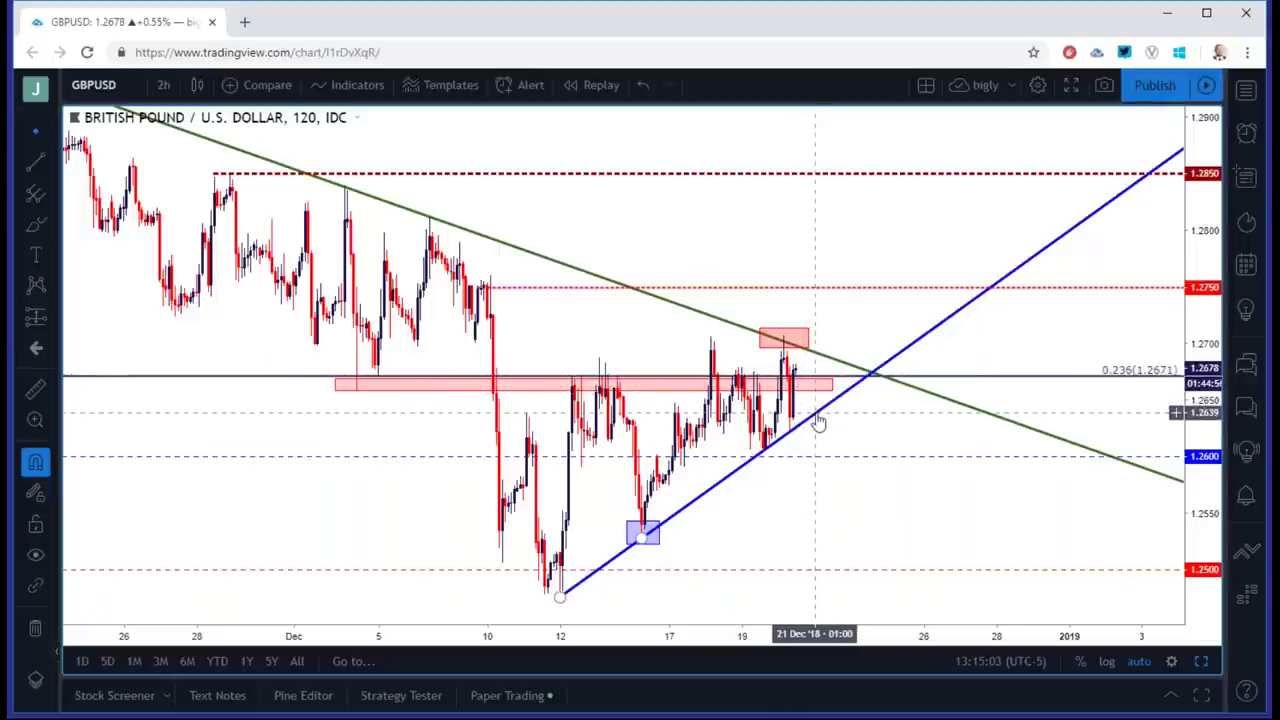
pyautogui.scroll(-1, 818, 424)
pyautogui.scroll(-1, 818, 424)
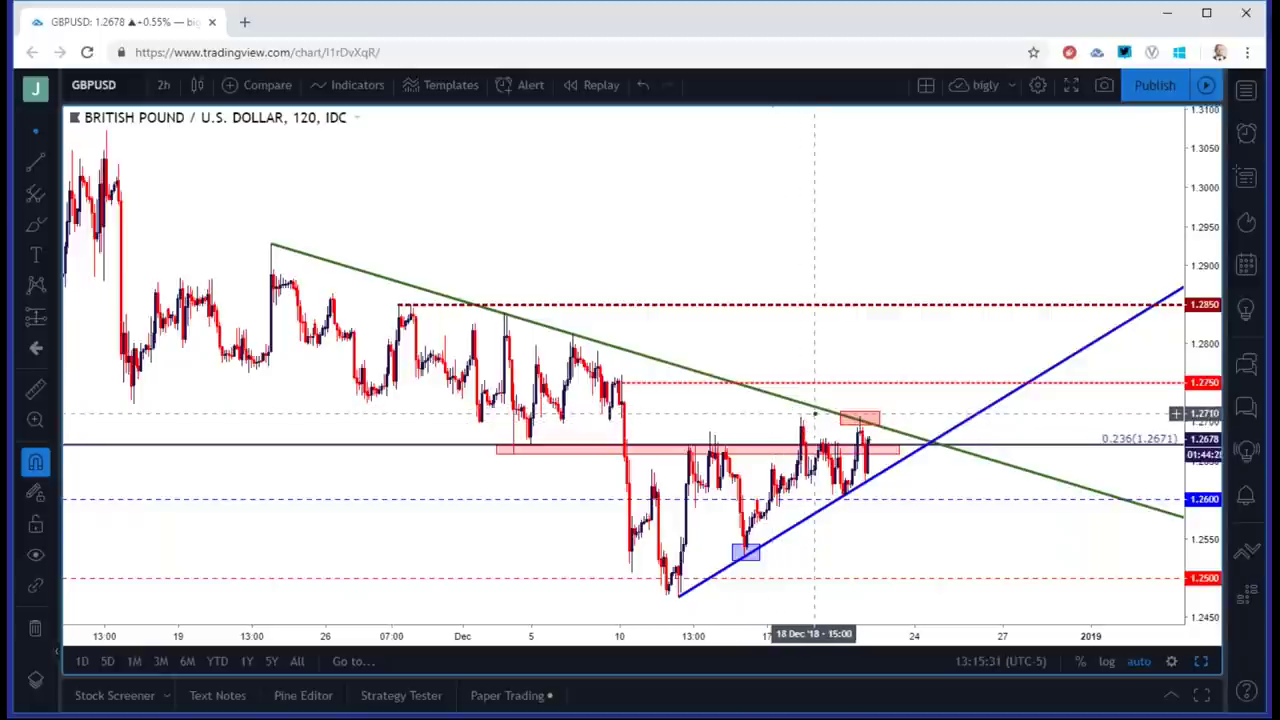
# Set the GBPUSD chart to the 1-hour interval and inspect the small red zone and the rising blue trendline.
pyautogui.click(163, 84)
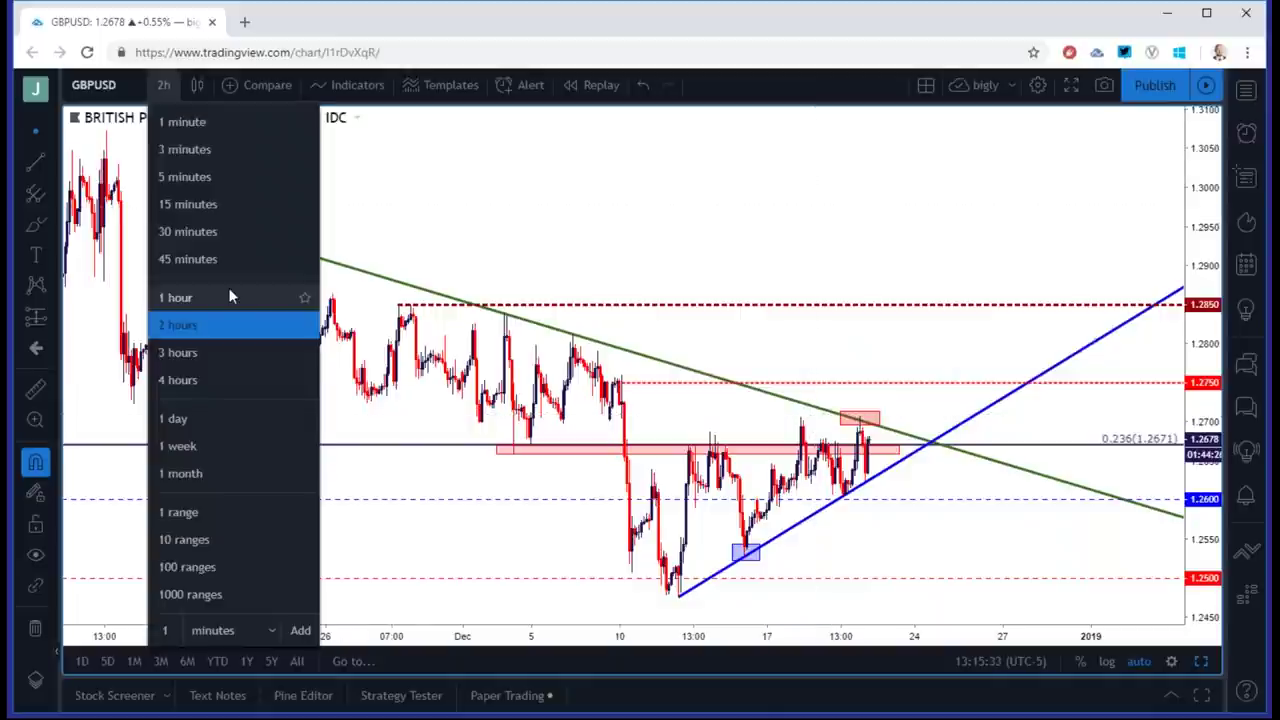
pyautogui.click(229, 292)
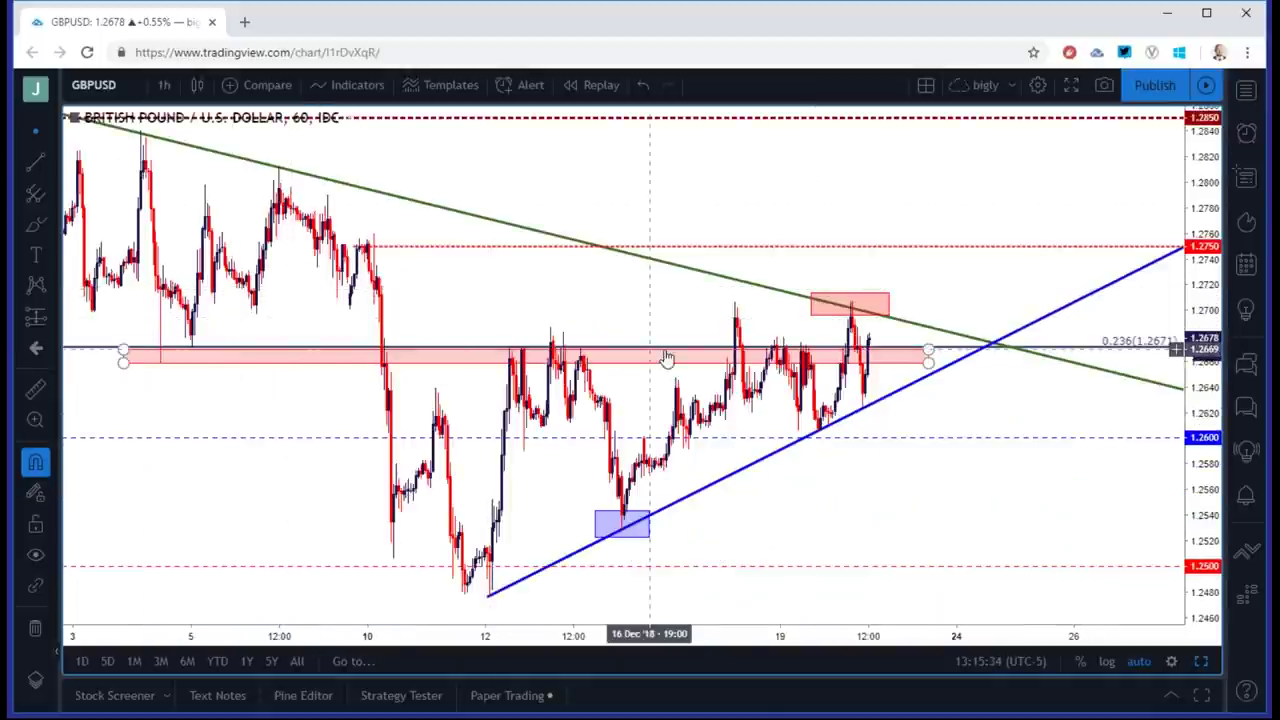
pyautogui.click(852, 314)
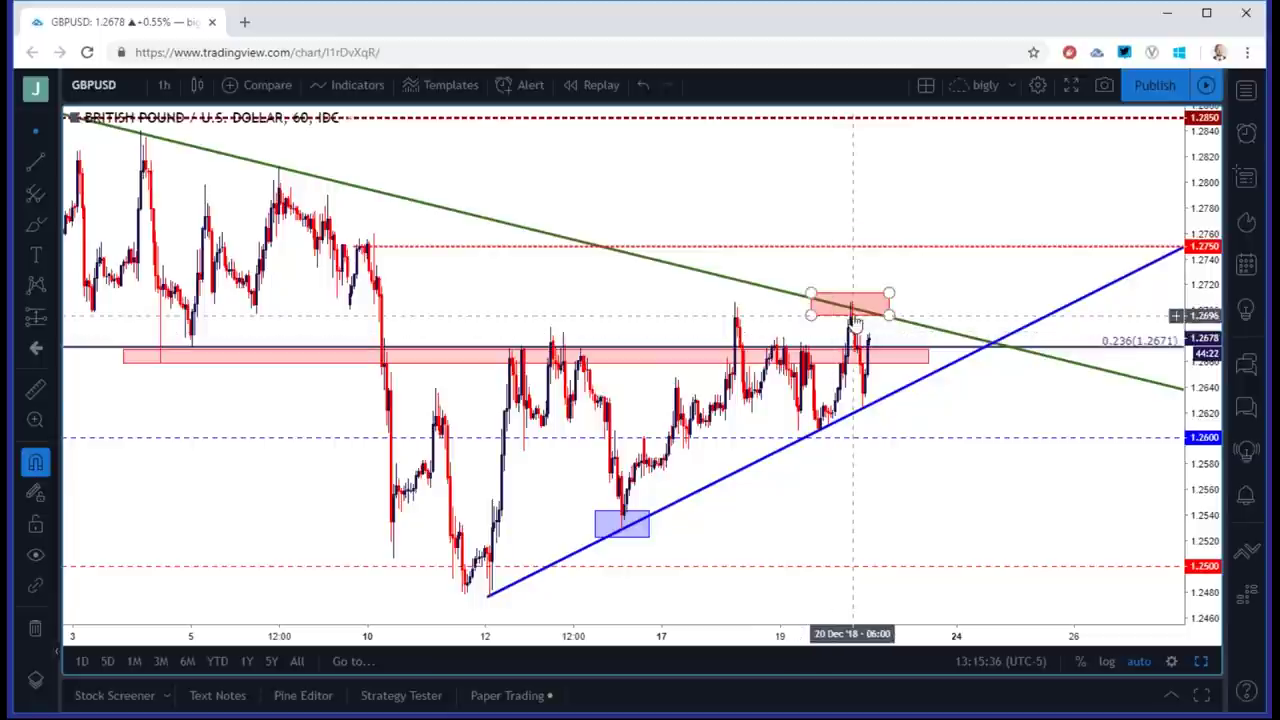
pyautogui.click(853, 415)
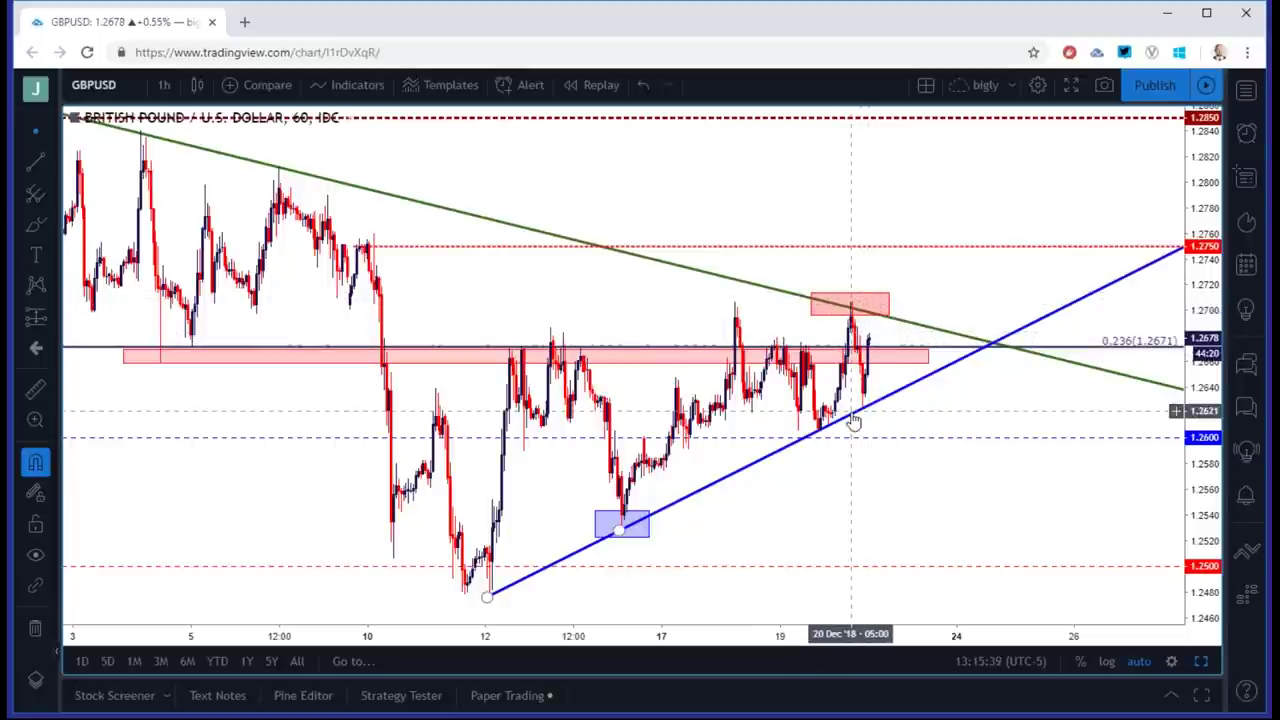
# Review the dashed resistance lines at 1.2750 and 1.2850 on the wider GBPUSD hourly chart.
pyautogui.scroll(-3, 810, 390)
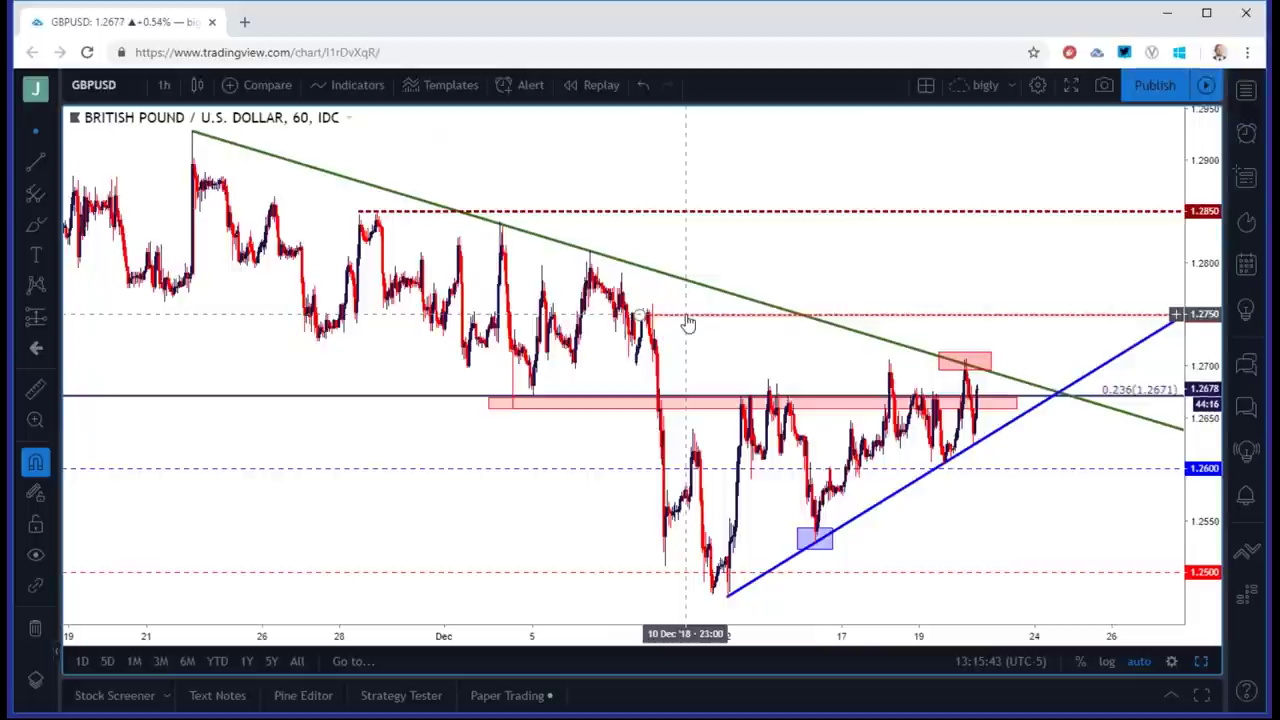
pyautogui.moveTo(688, 322); pyautogui.dragTo(688, 326)
pyautogui.scroll(-4, 684, 322)
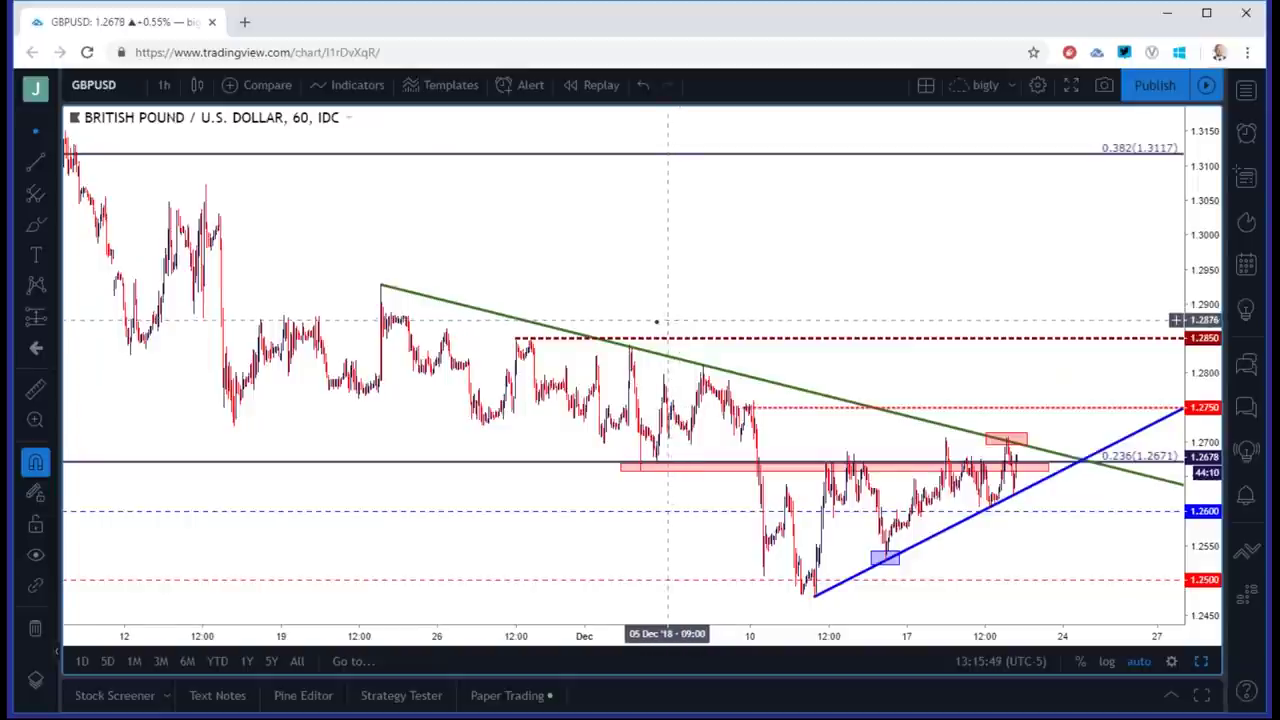
pyautogui.scroll(-1, 656, 322)
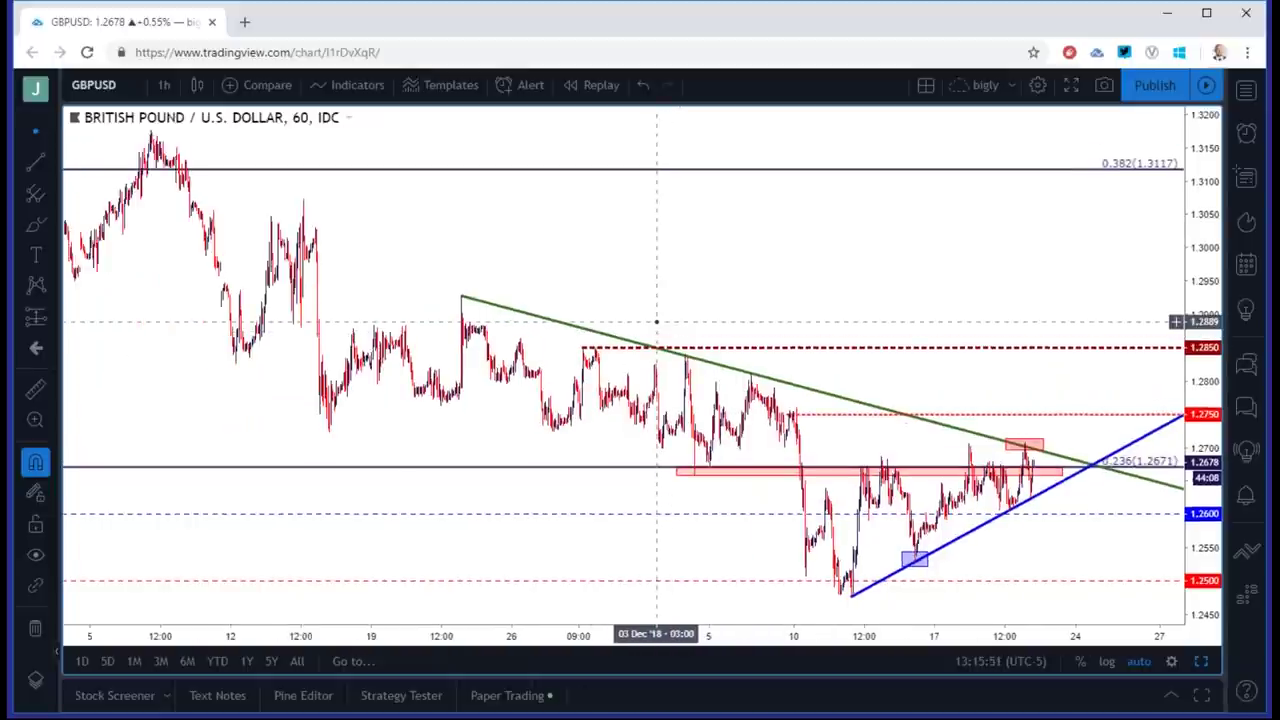
pyautogui.scroll(1, 656, 322)
# Load the USDJPY symbol into the chart.
pyautogui.click(152, 86)
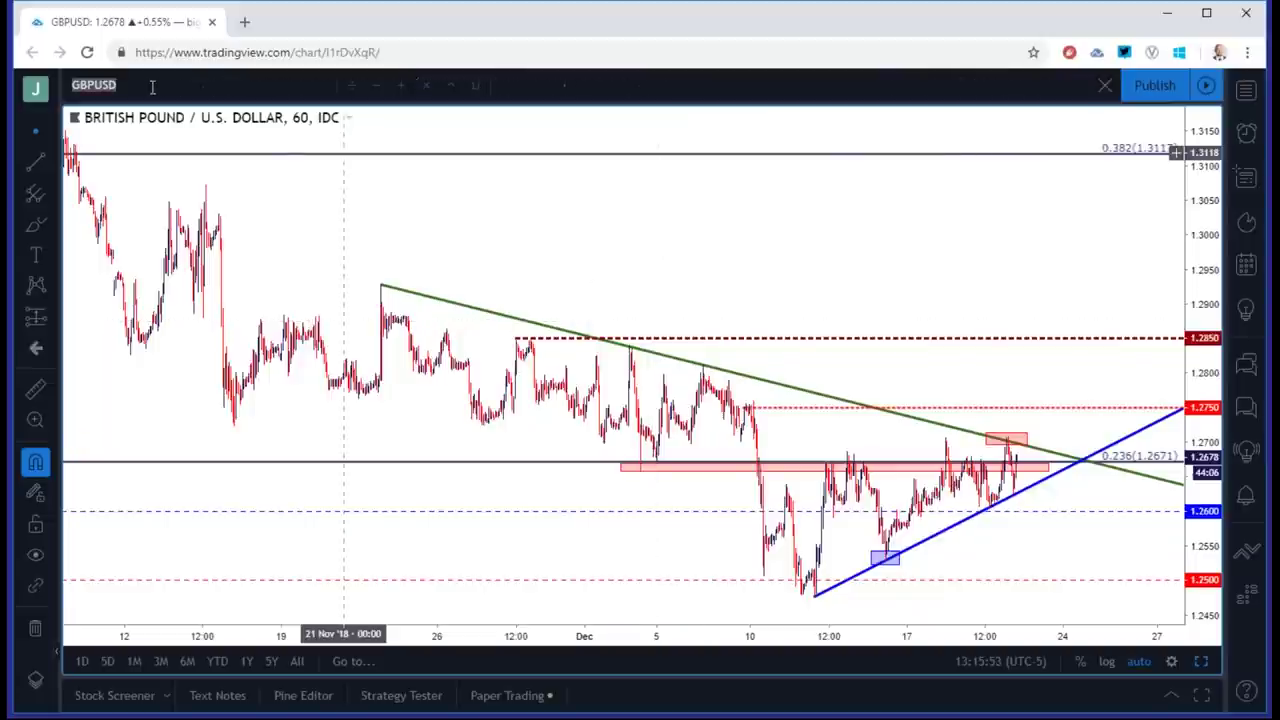
pyautogui.write('USDJPY')
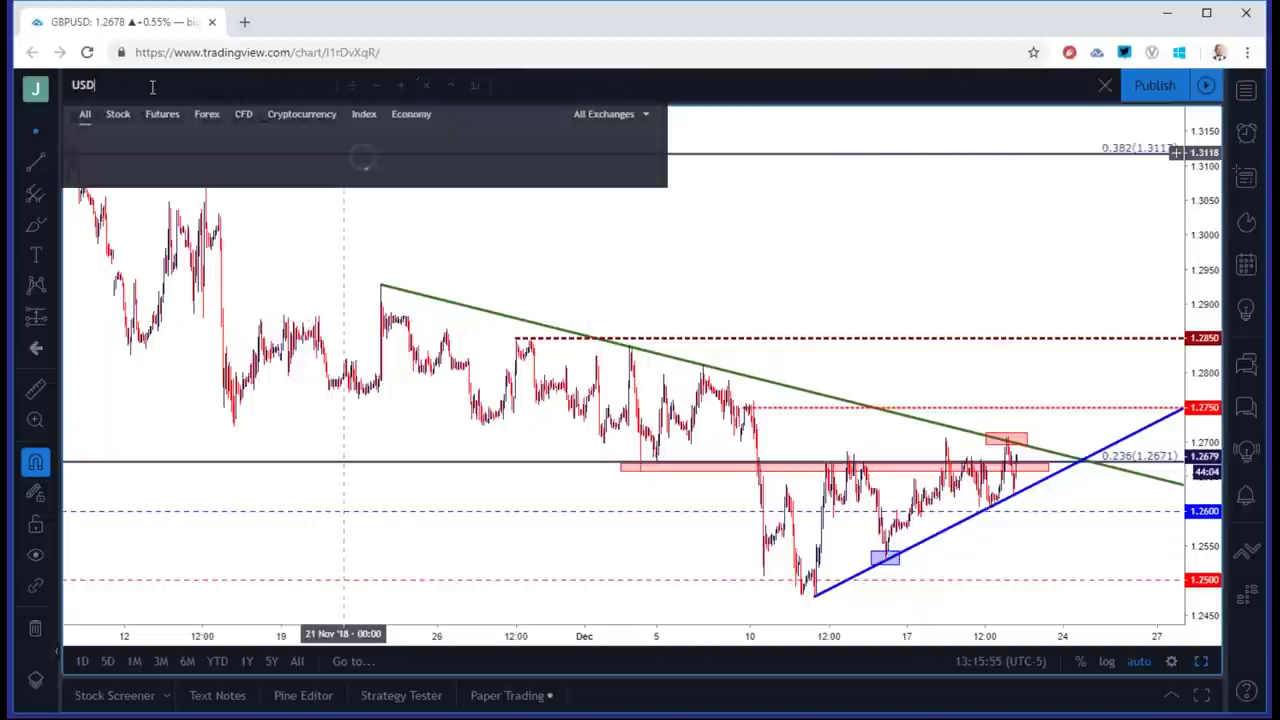
pyautogui.press('Down')
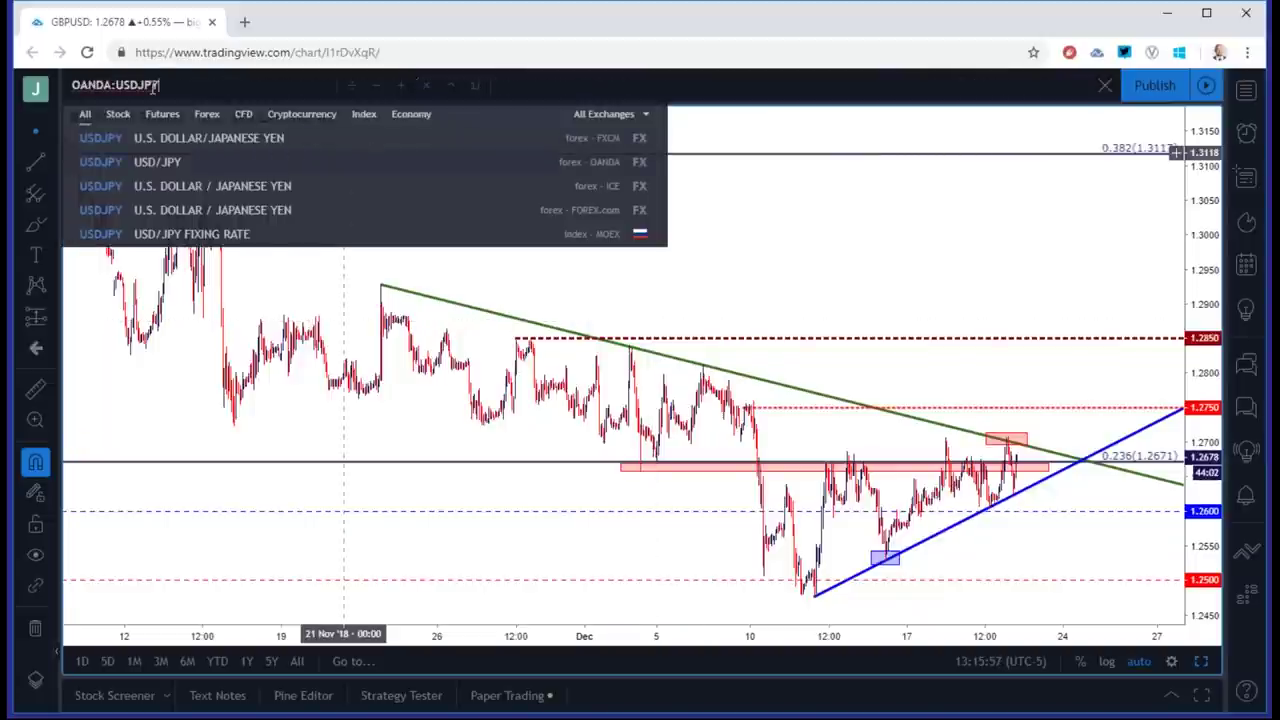
pyautogui.press('Up')
pyautogui.press('Return')
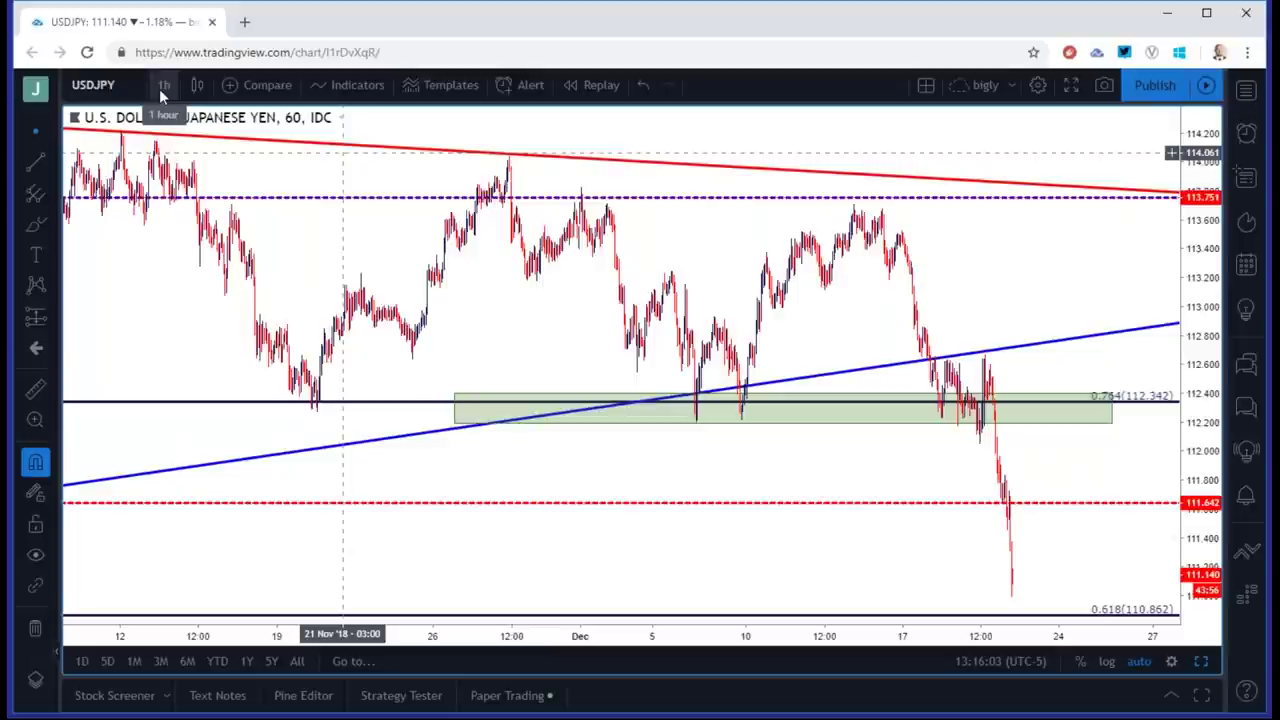
# Set the USDJPY chart to the 1-day interval and examine price below the rising blue channel.
pyautogui.click(162, 88)
pyautogui.click(180, 419)
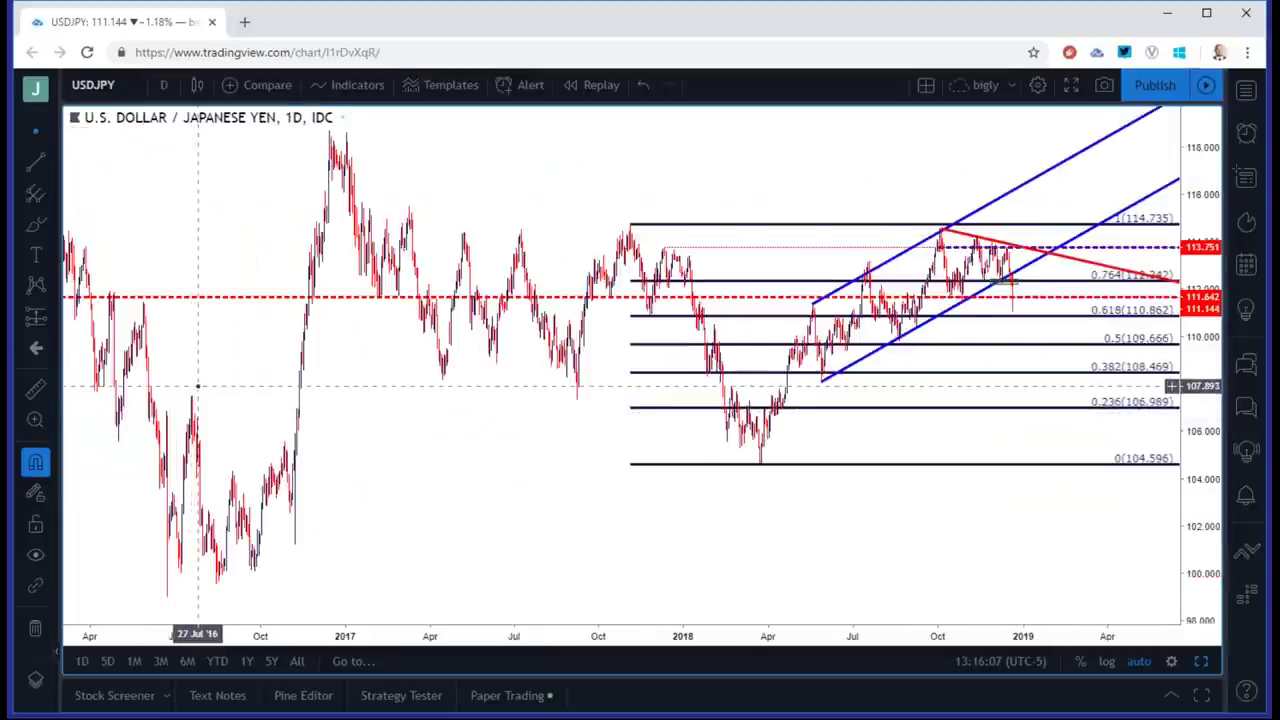
pyautogui.scroll(10, 198, 385)
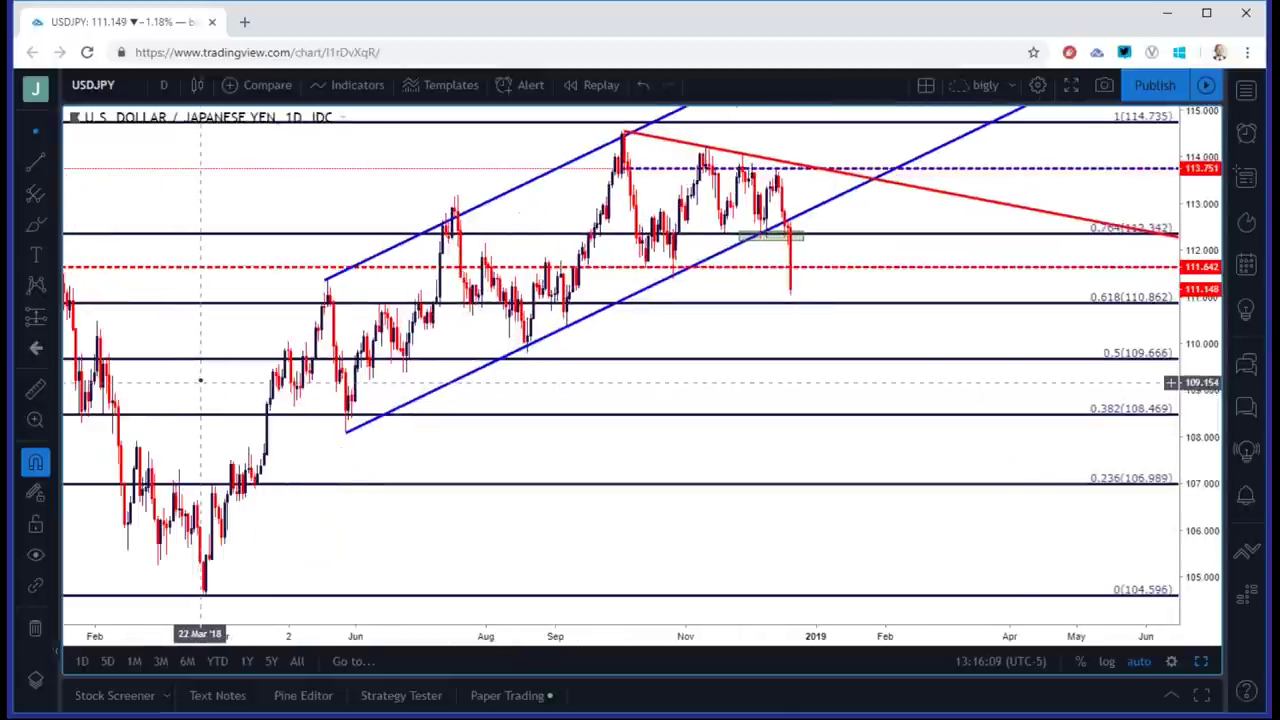
# Set the USDJPY chart to the 4-hour interval.
pyautogui.click(163, 85)
pyautogui.click(196, 382)
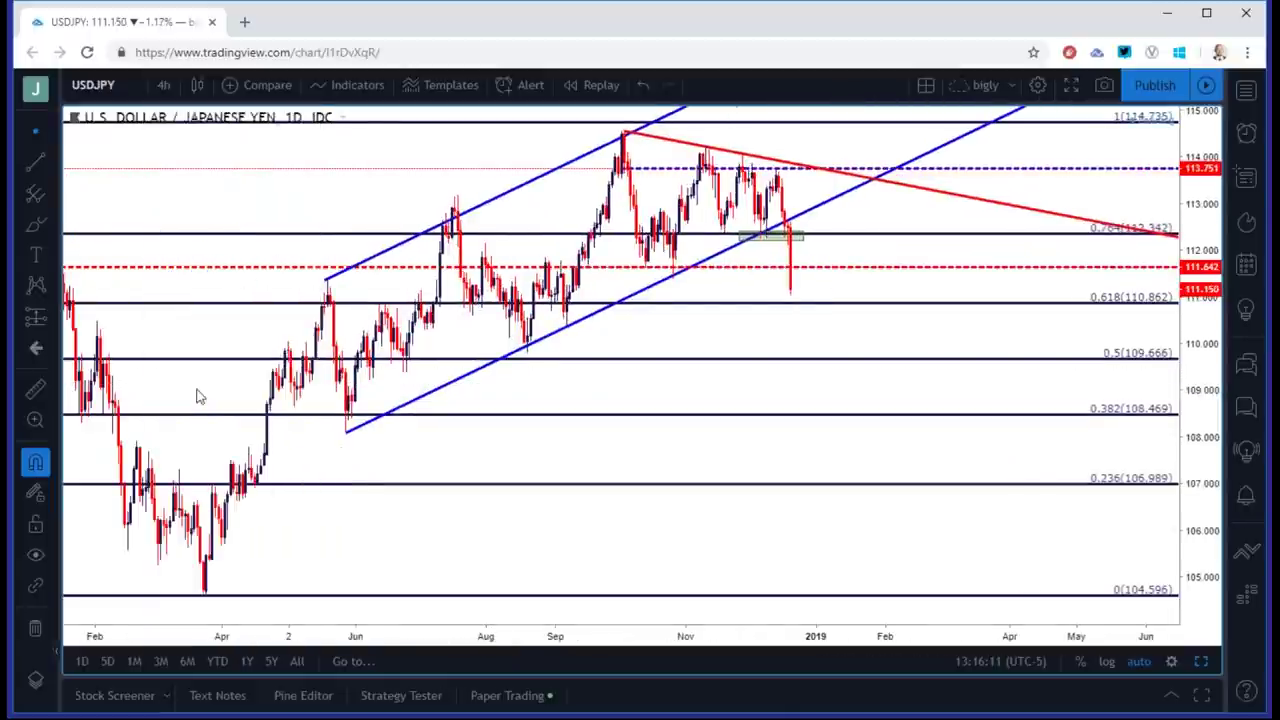
# Switch the USDJPY chart to the 1-day interval and examine the Fibonacci levels alongside the blue channel.
pyautogui.scroll(-4, 420, 155)
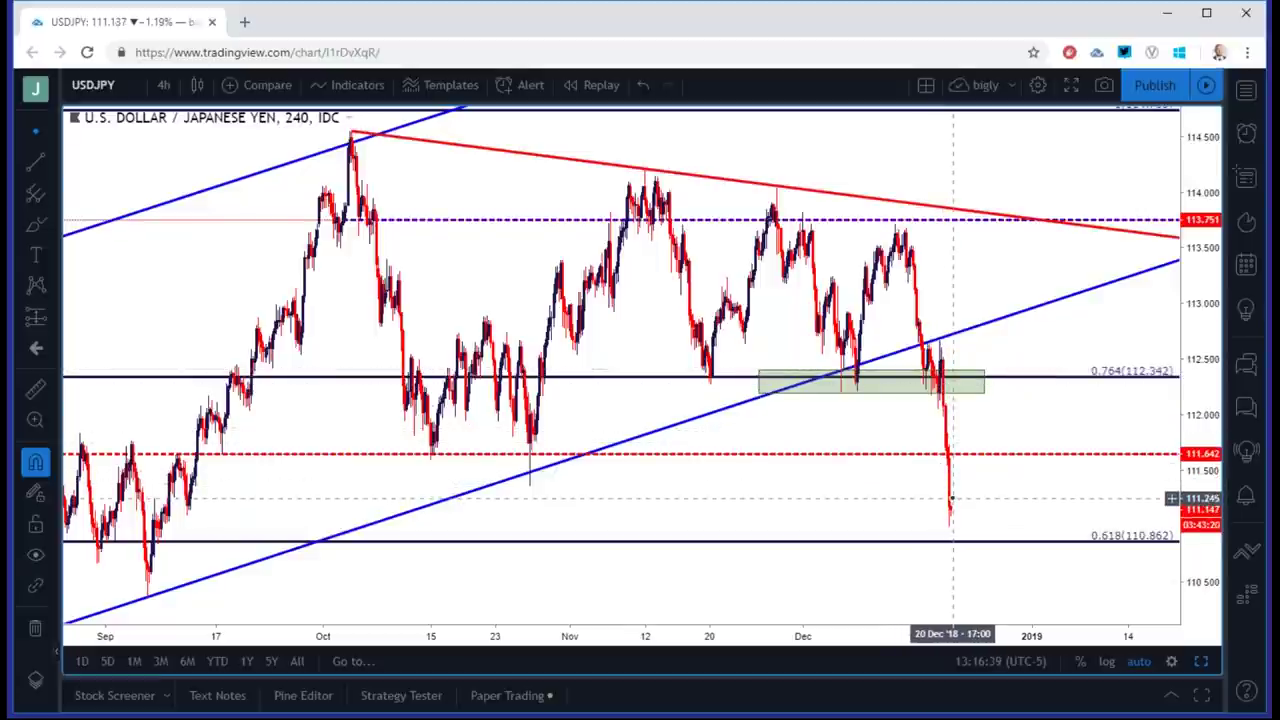
pyautogui.click(163, 85)
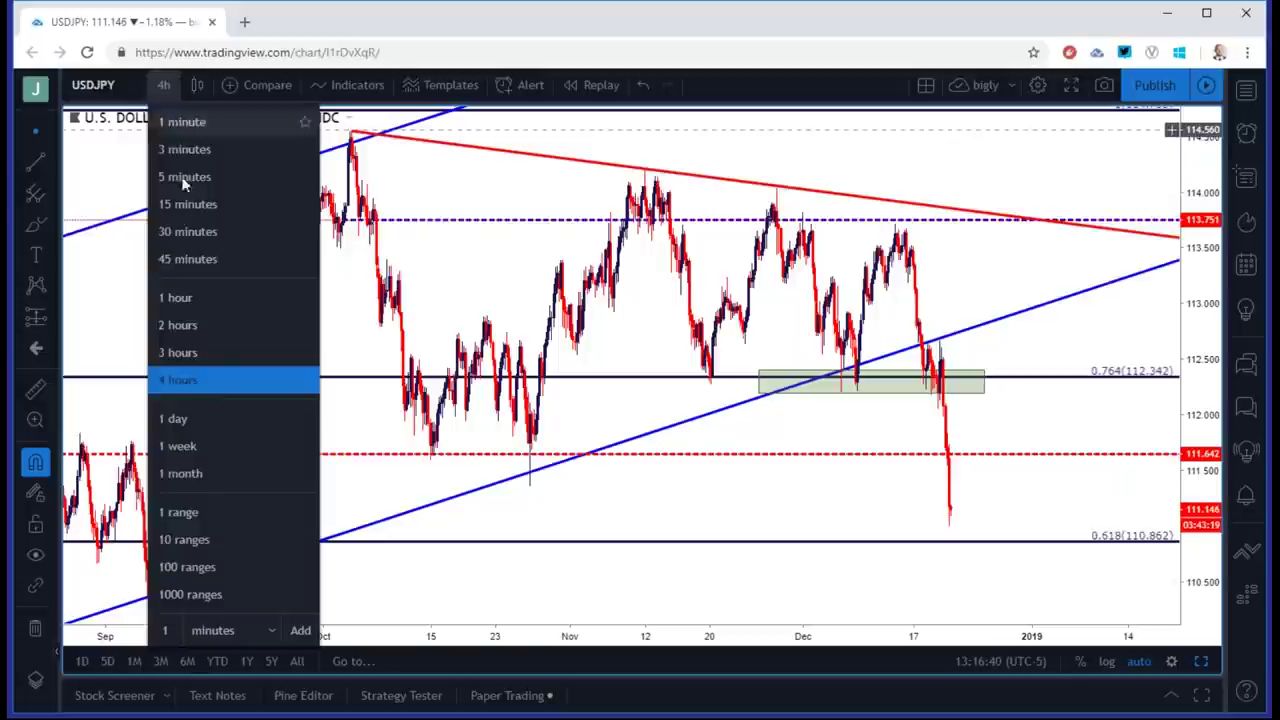
pyautogui.click(213, 418)
pyautogui.scroll(-2, 236, 390)
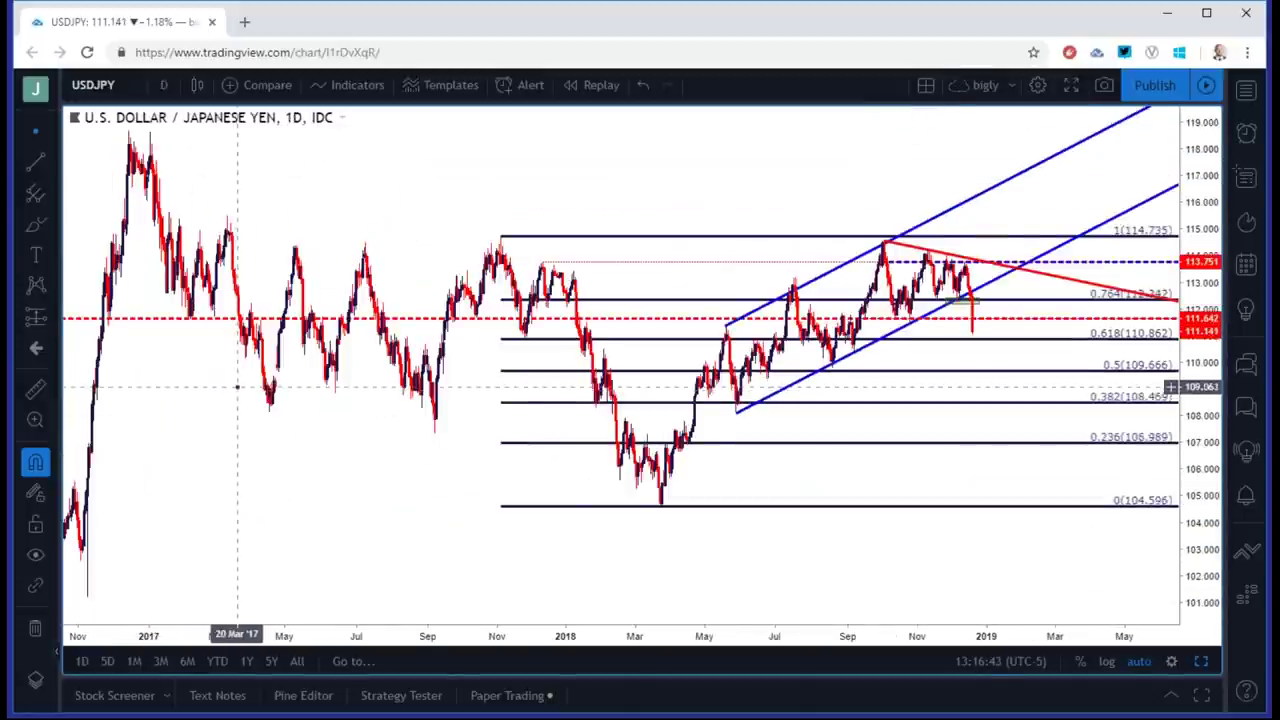
pyautogui.scroll(2, 236, 390)
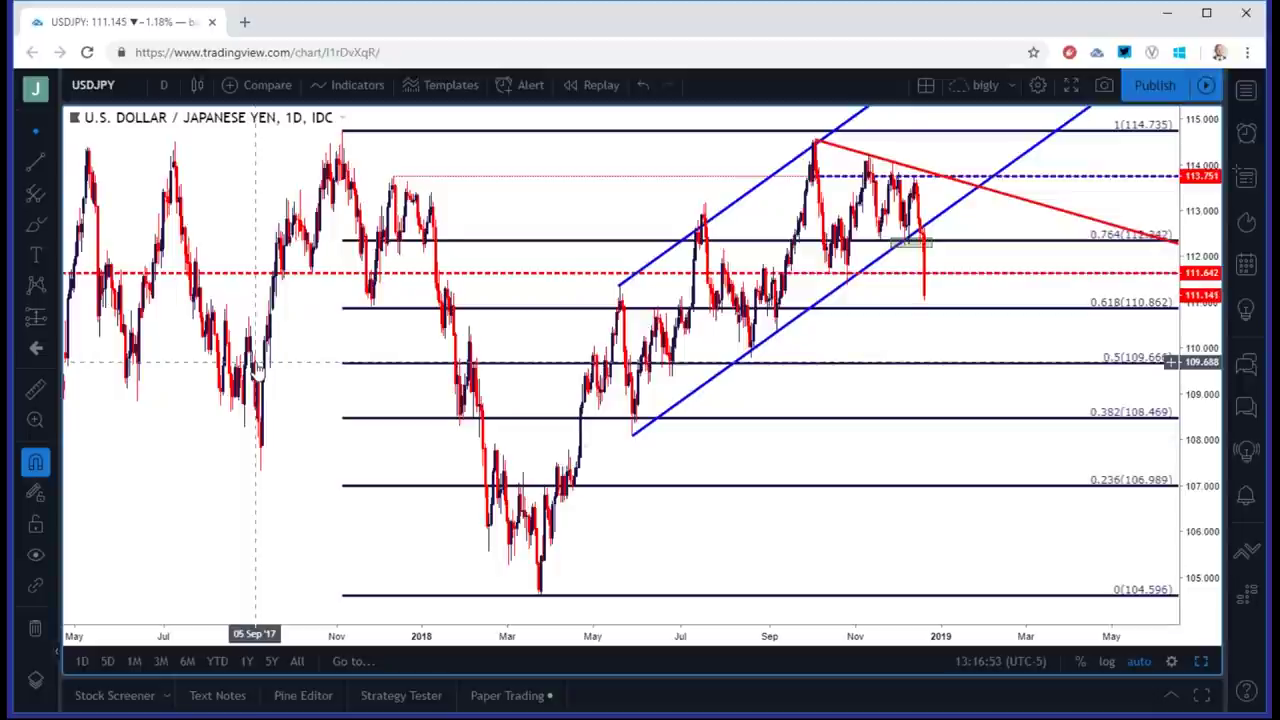
pyautogui.scroll(2, 291, 350)
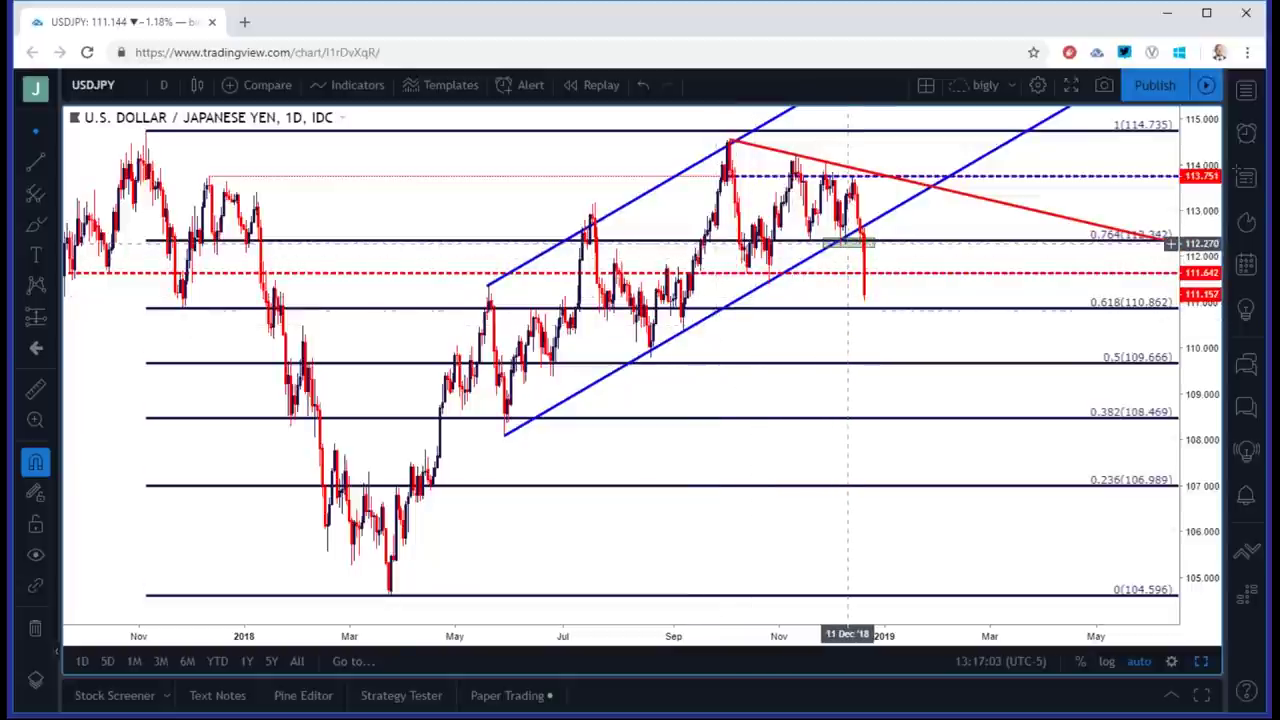
# Step the USDJPY chart down to the 4-hour and 1-hour intervals and review price around the green zone and dashed 111.642 line.
pyautogui.click(163, 85)
pyautogui.click(197, 383)
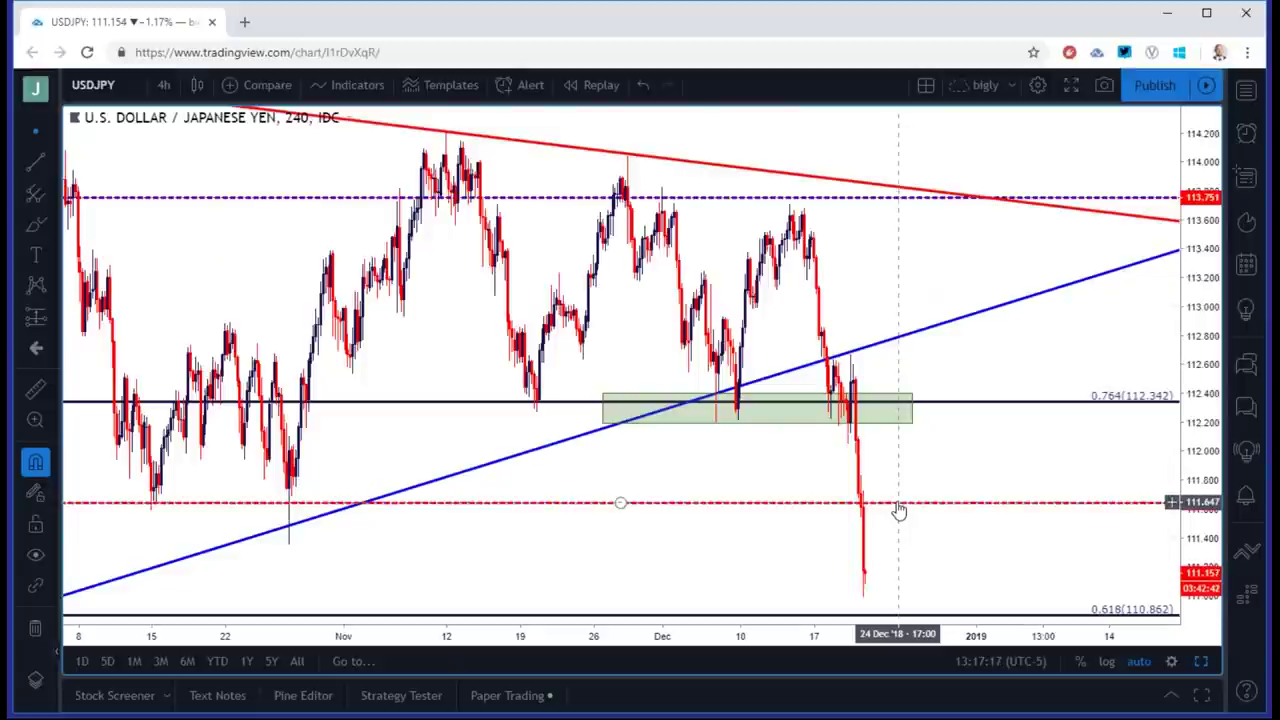
pyautogui.click(163, 84)
pyautogui.click(174, 297)
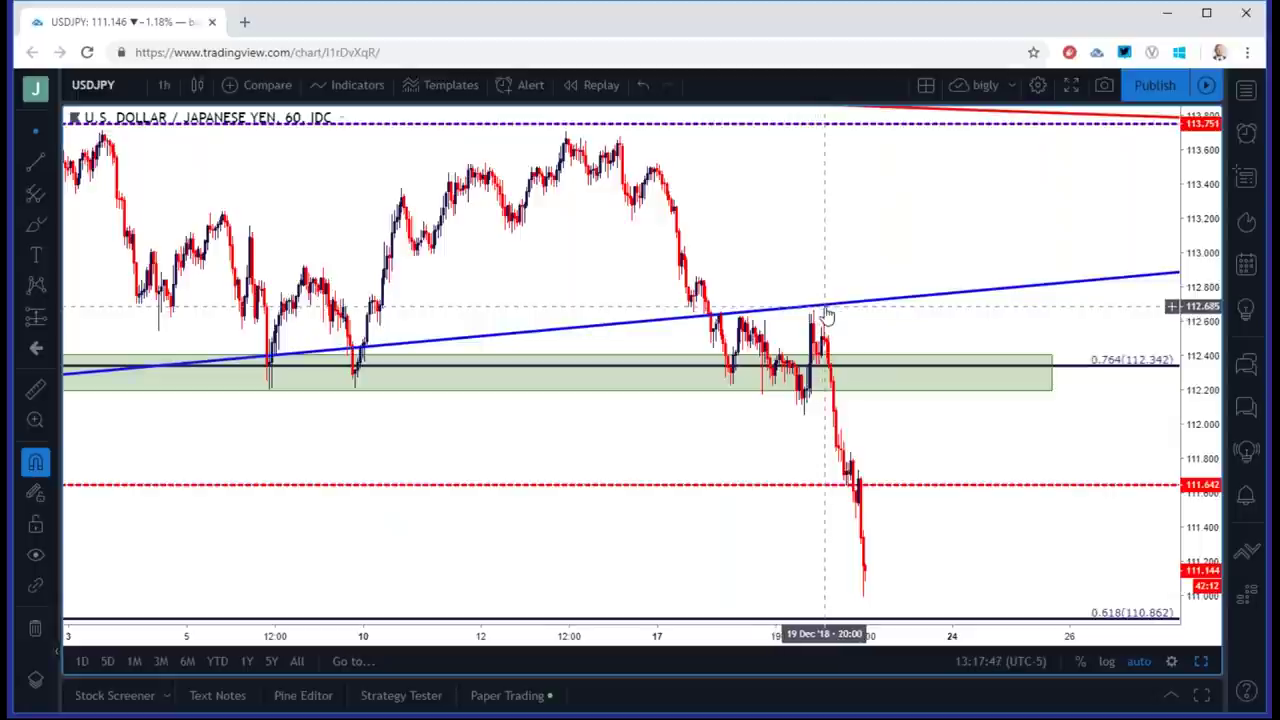
pyautogui.scroll(-3, 828, 293)
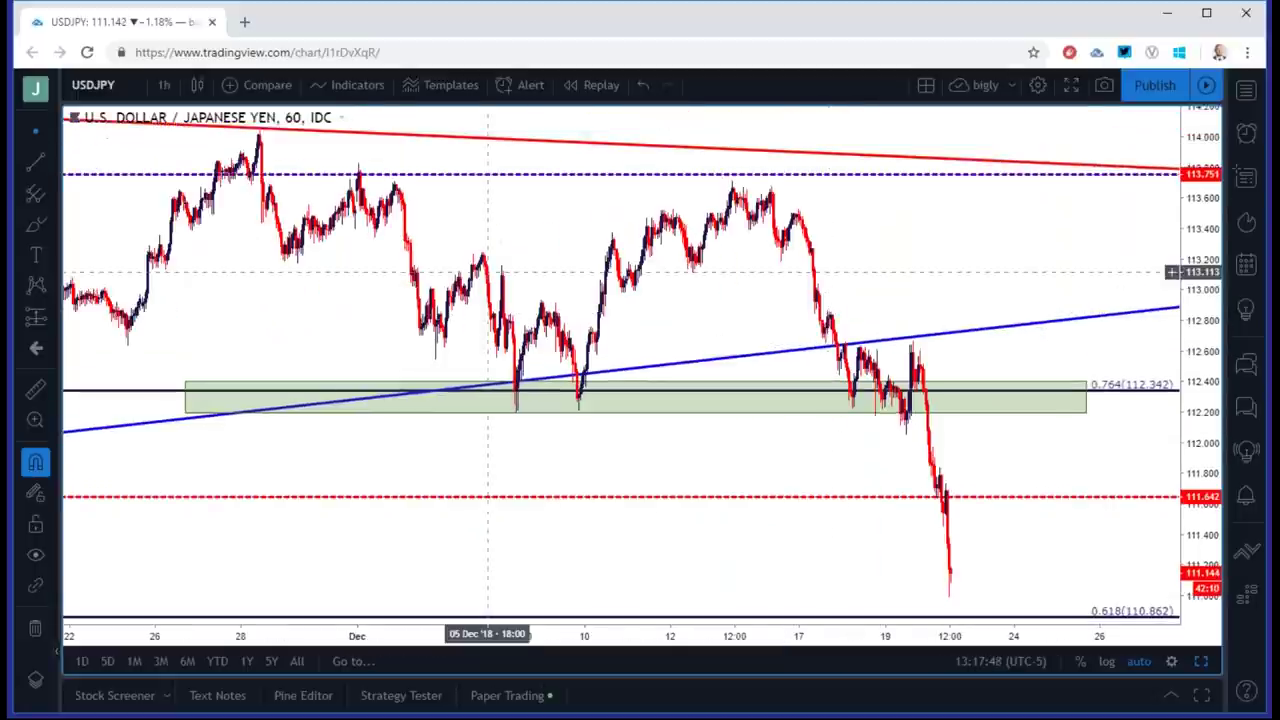
# Return the USDJPY chart to the 4-hour interval and examine price against the 0.618 level at 110.862.
pyautogui.click(163, 84)
pyautogui.click(212, 378)
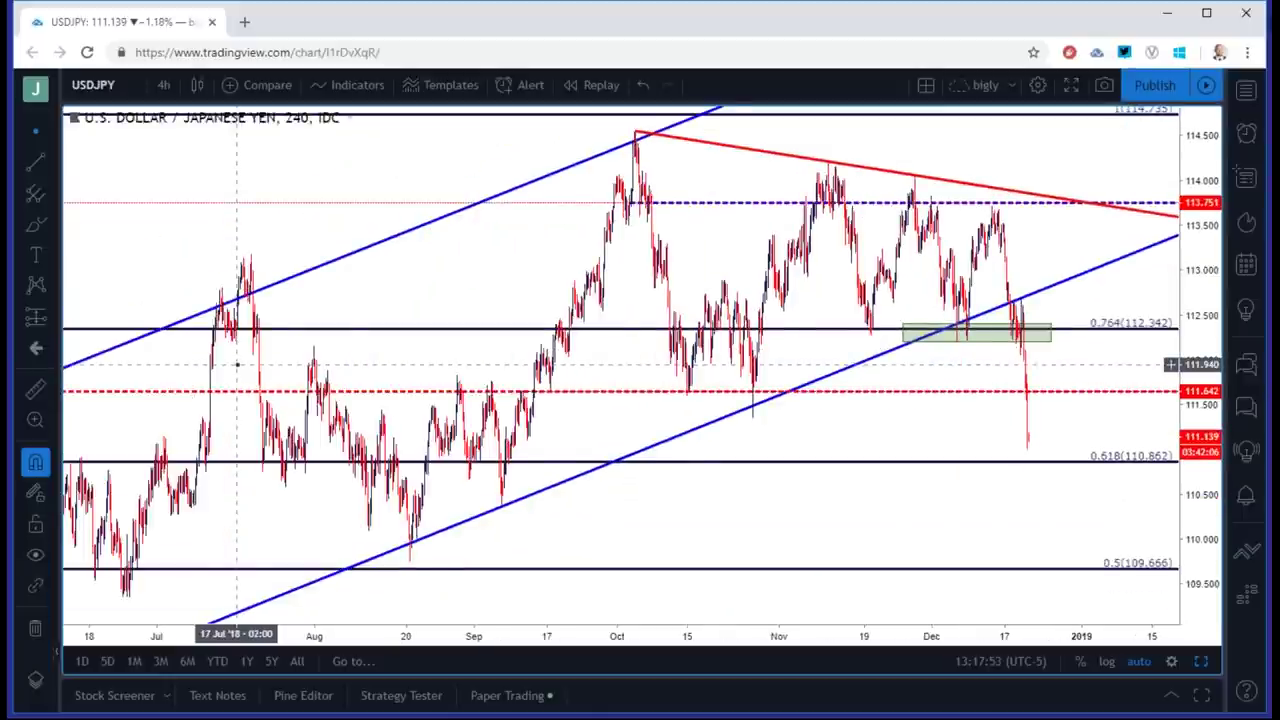
pyautogui.scroll(-4, 237, 367)
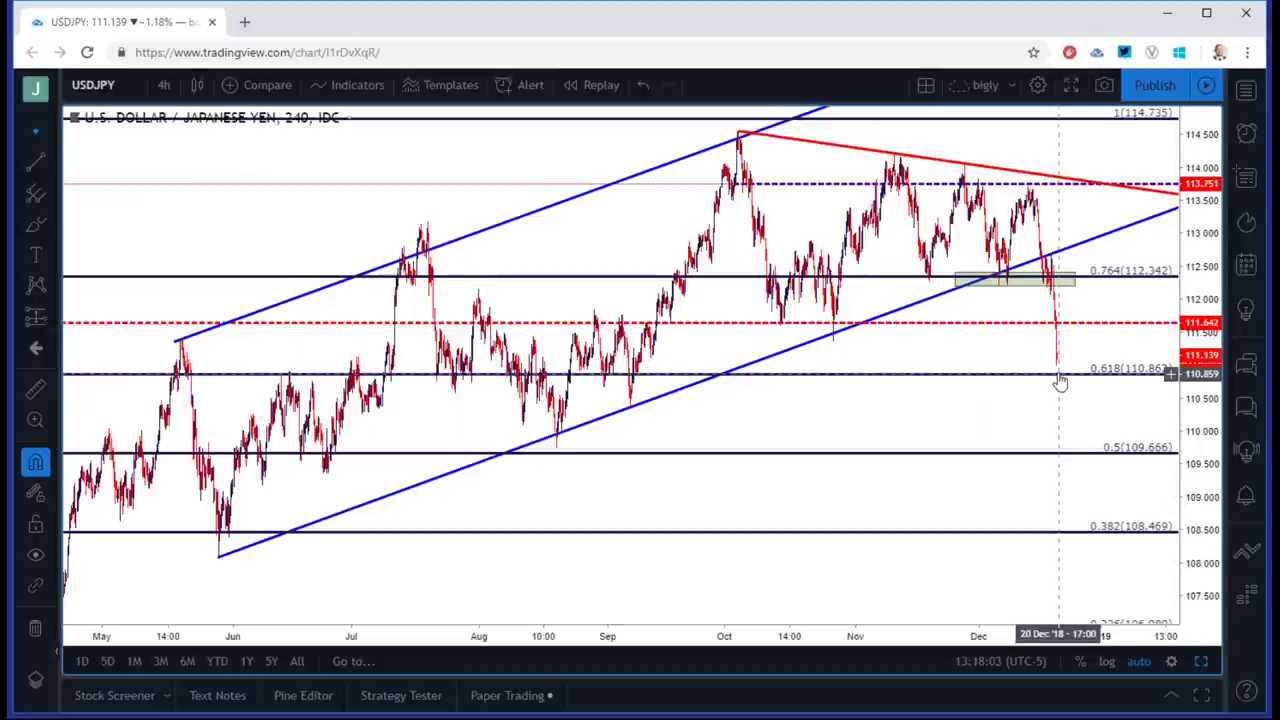
pyautogui.click(1033, 284)
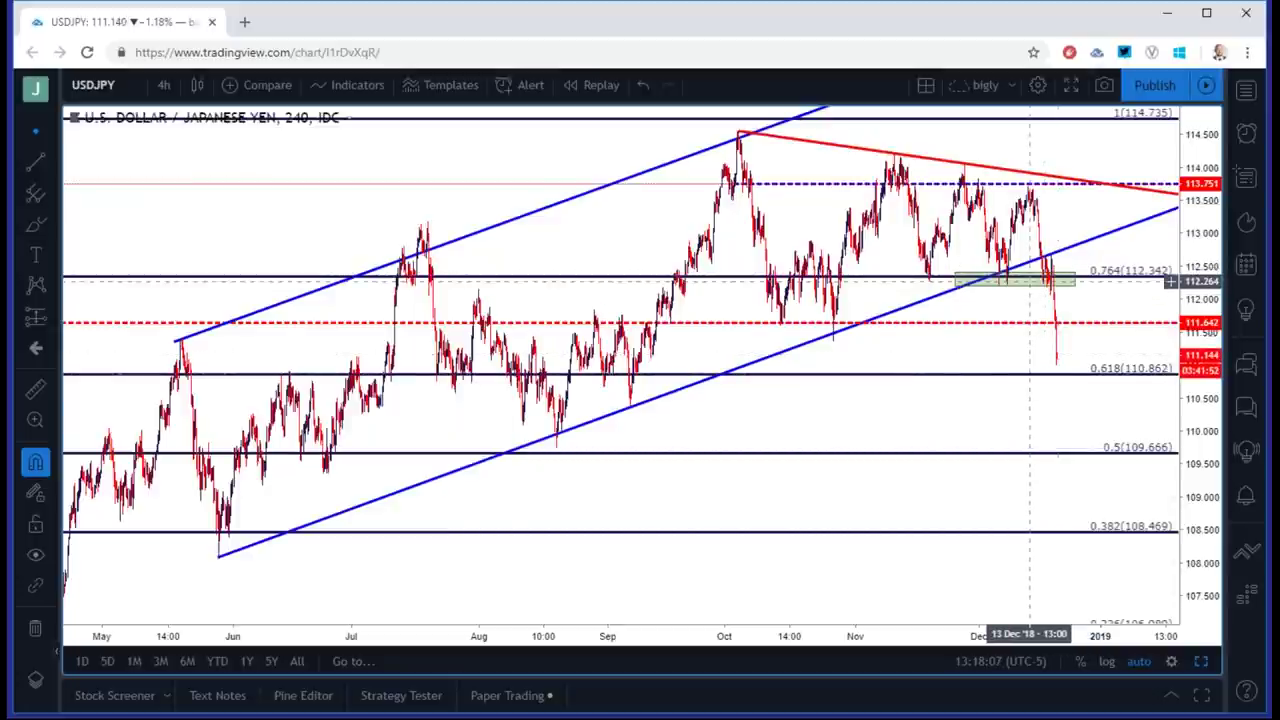
pyautogui.click(1039, 429)
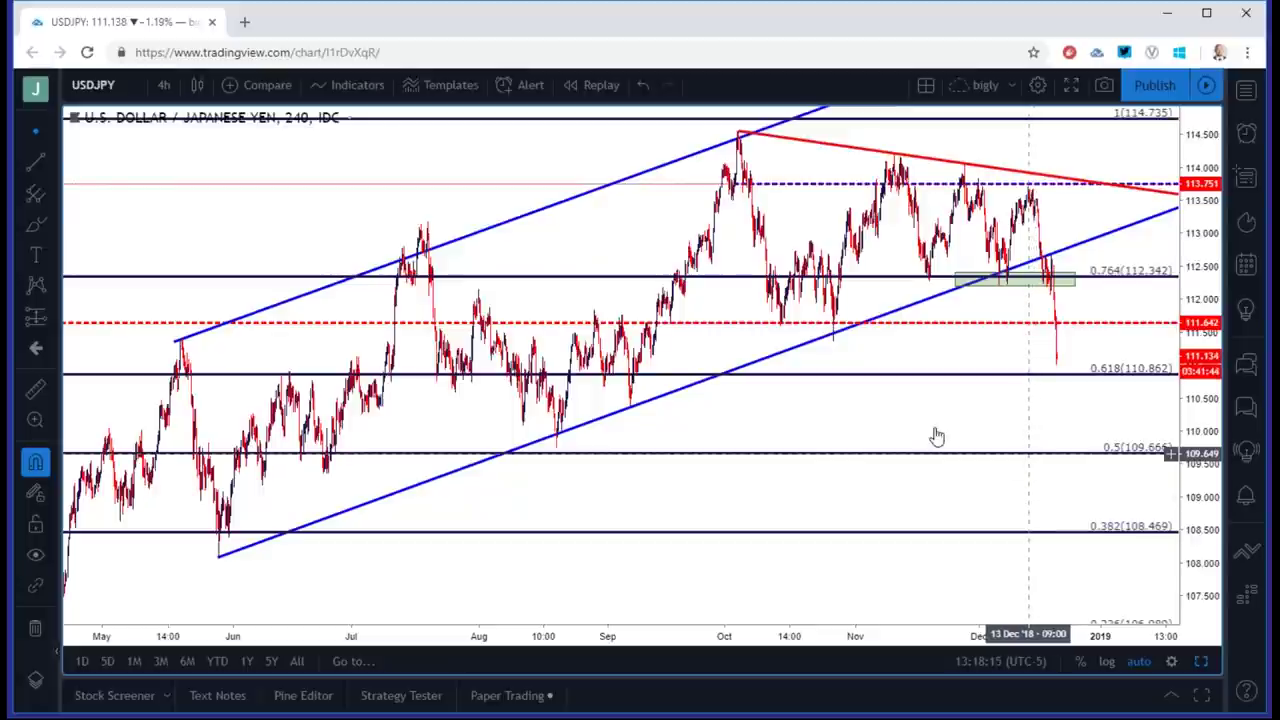
# Set the USDJPY chart back to the 1-day interval and review the retracement anchored at the March 2018 low.
pyautogui.press(',')
pyautogui.click(220, 432)
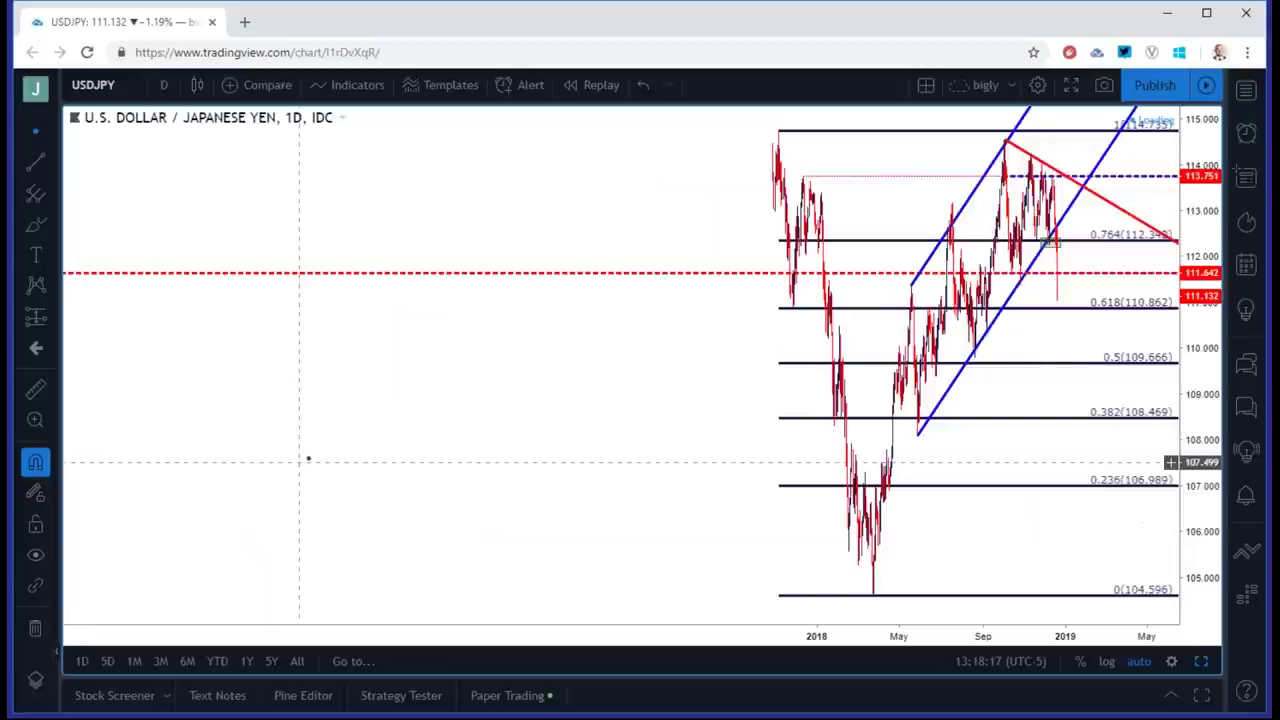
pyautogui.scroll(3, 390, 453)
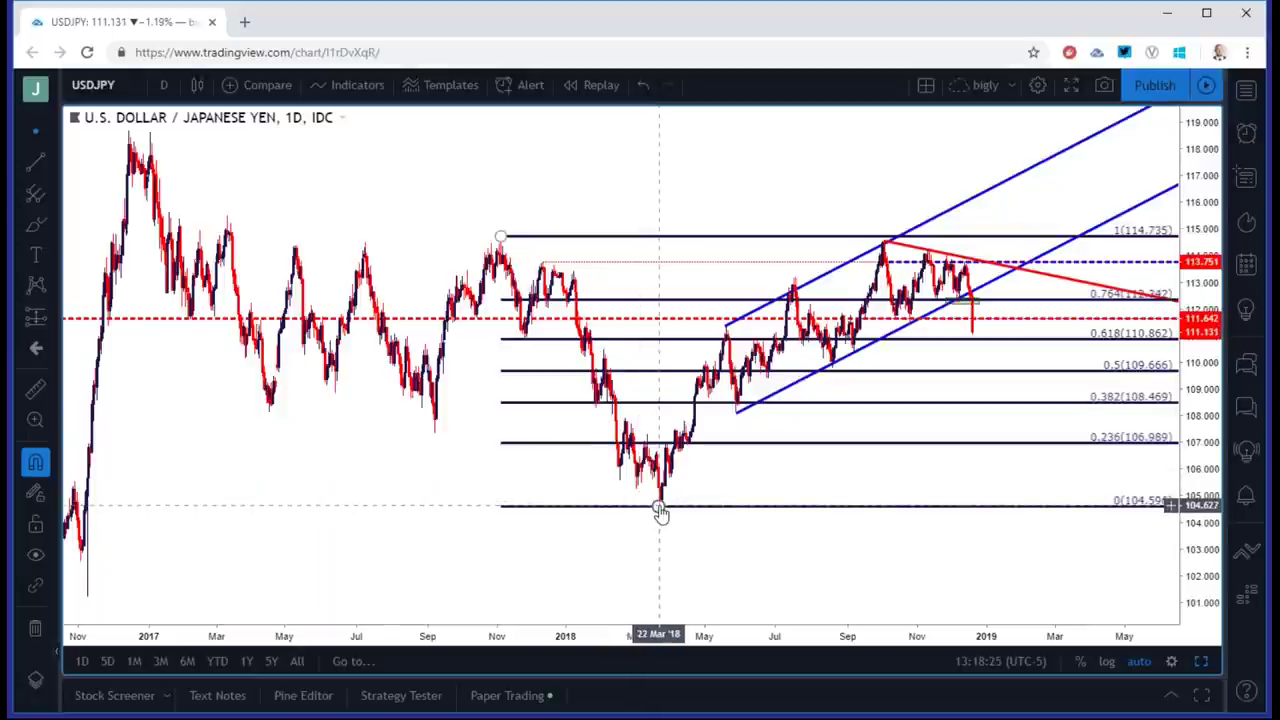
pyautogui.scroll(3, 660, 510)
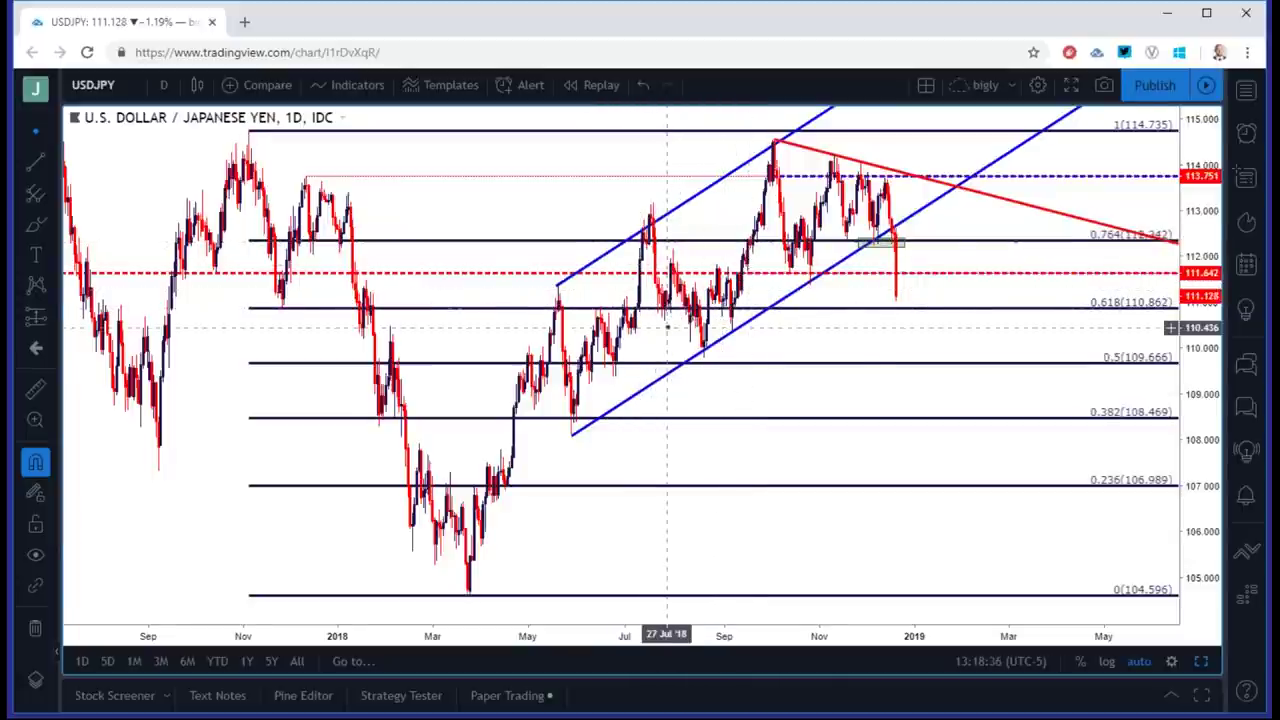
pyautogui.scroll(-2, 657, 328)
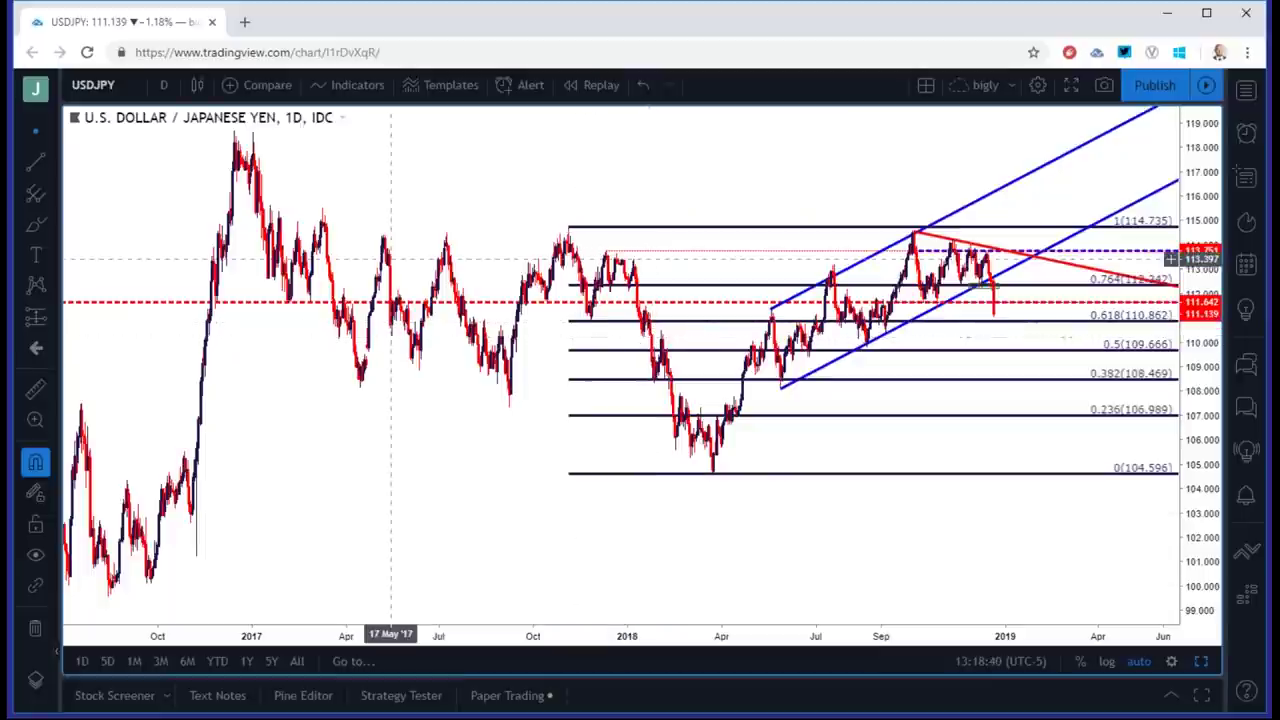
# Load the USDCAD symbol into the chart.
pyautogui.click(135, 84)
pyautogui.write('USDCAD')
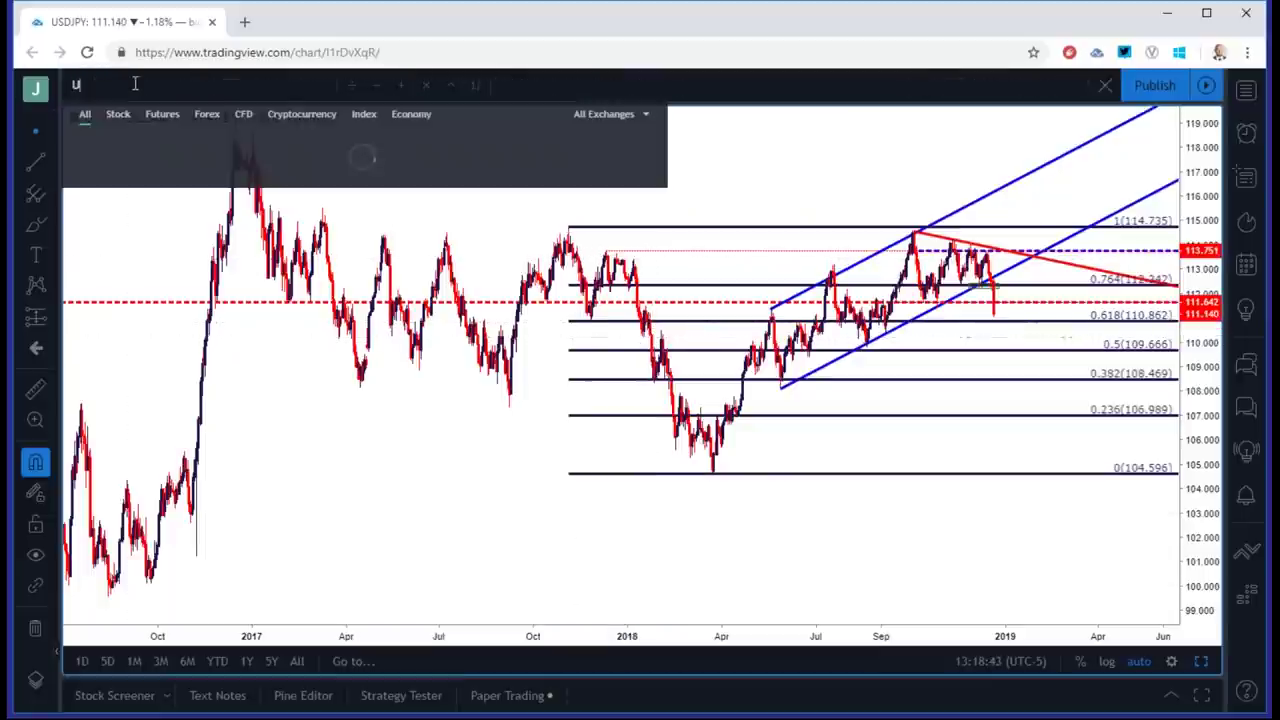
pyautogui.press('Return')
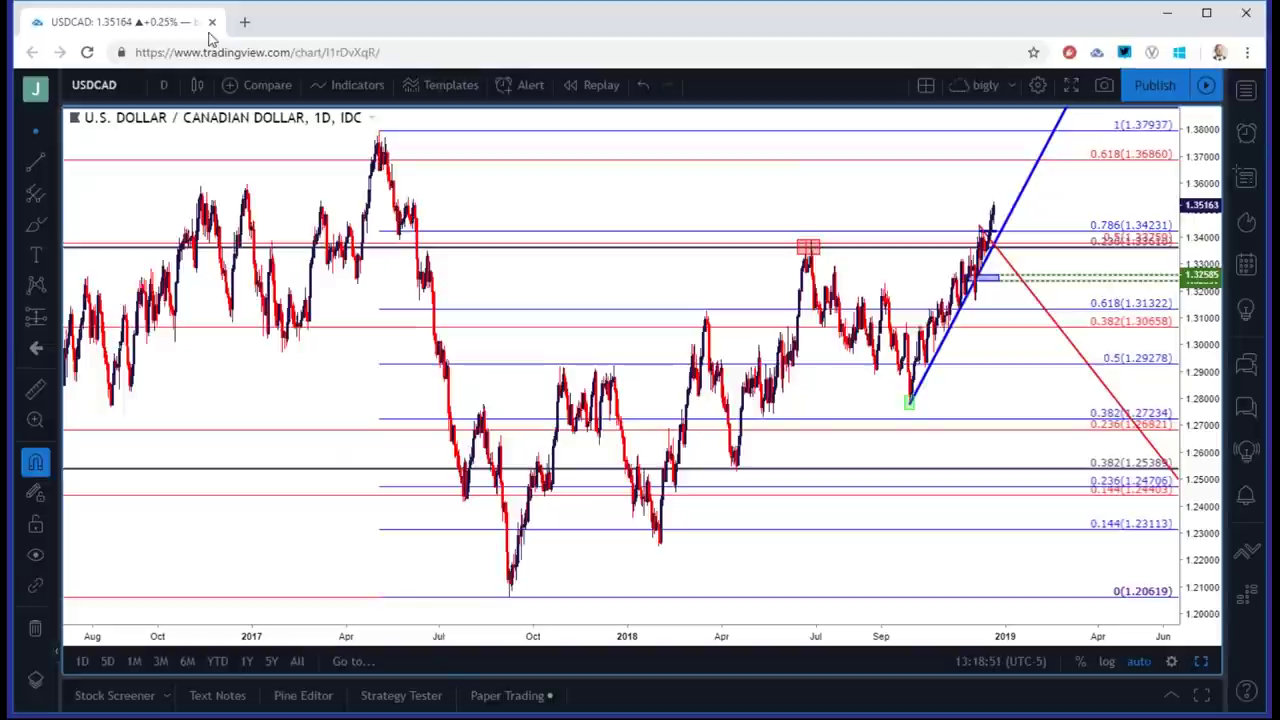
# Set the USDCAD chart to the 4-hour interval and examine the rising blue trendline and the 0.786 level at 1.34231.
pyautogui.click(163, 85)
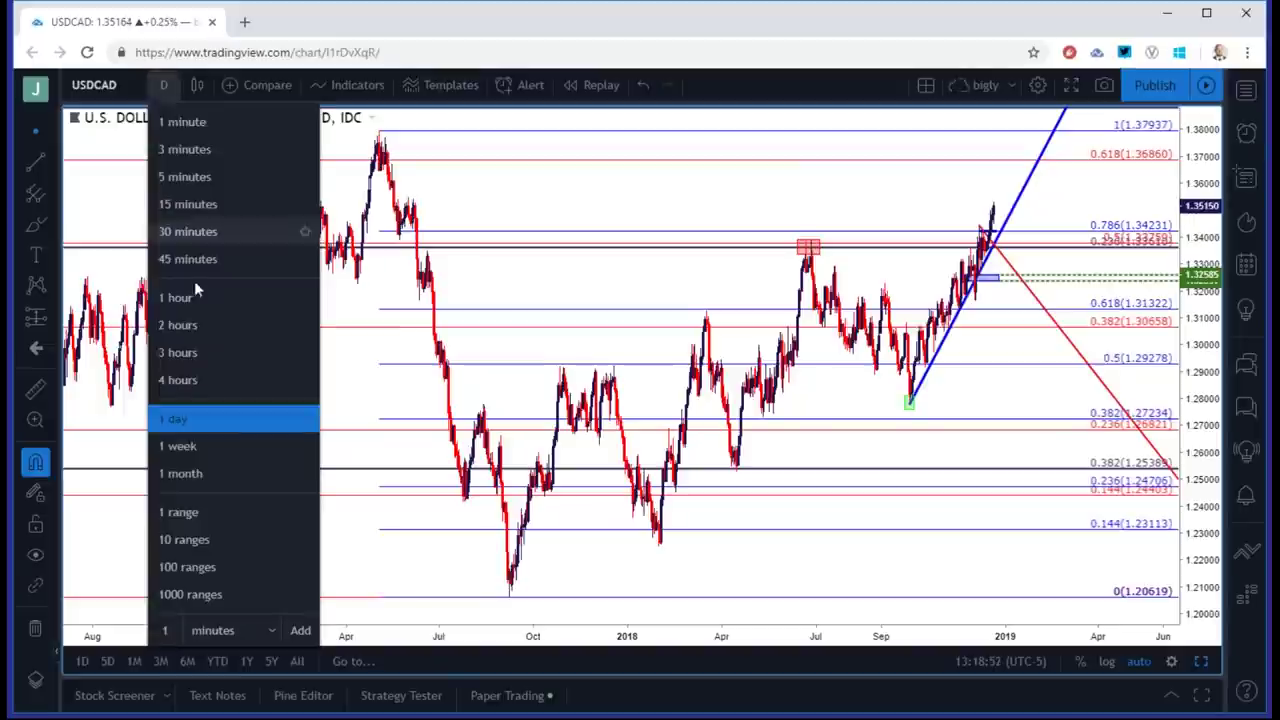
pyautogui.click(202, 376)
pyautogui.scroll(3, 679, 145)
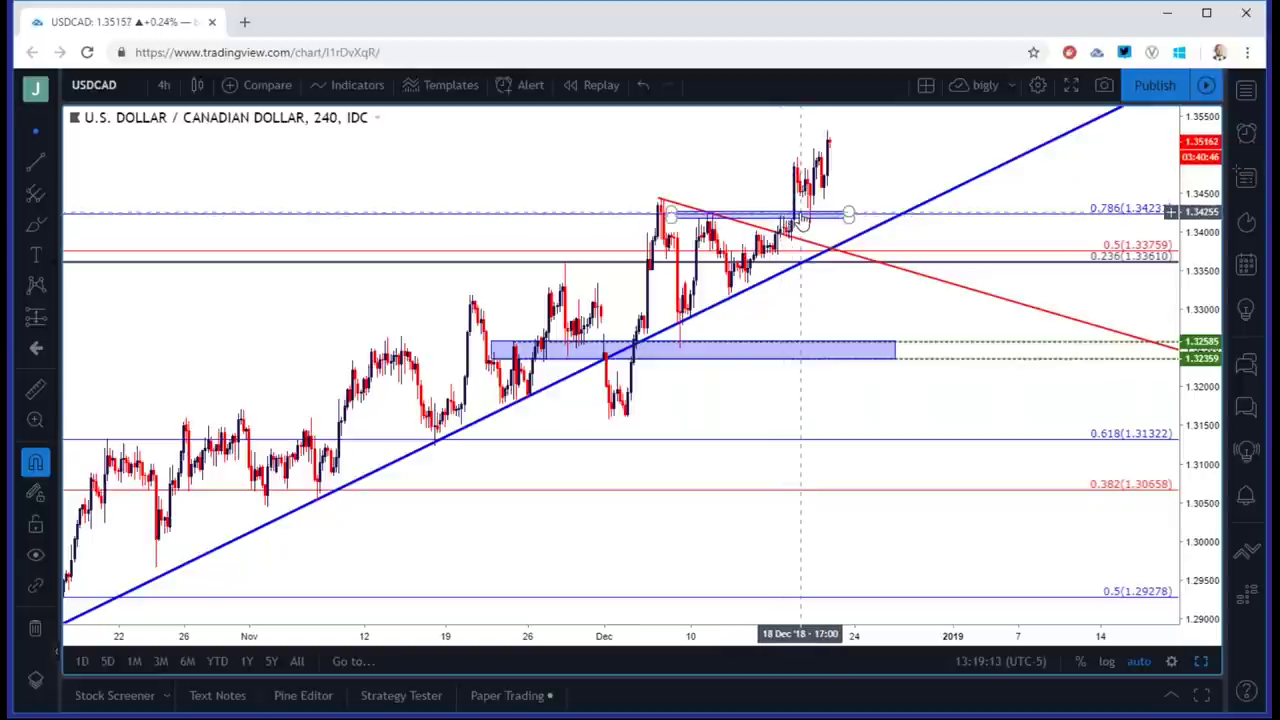
pyautogui.scroll(-2, 800, 220)
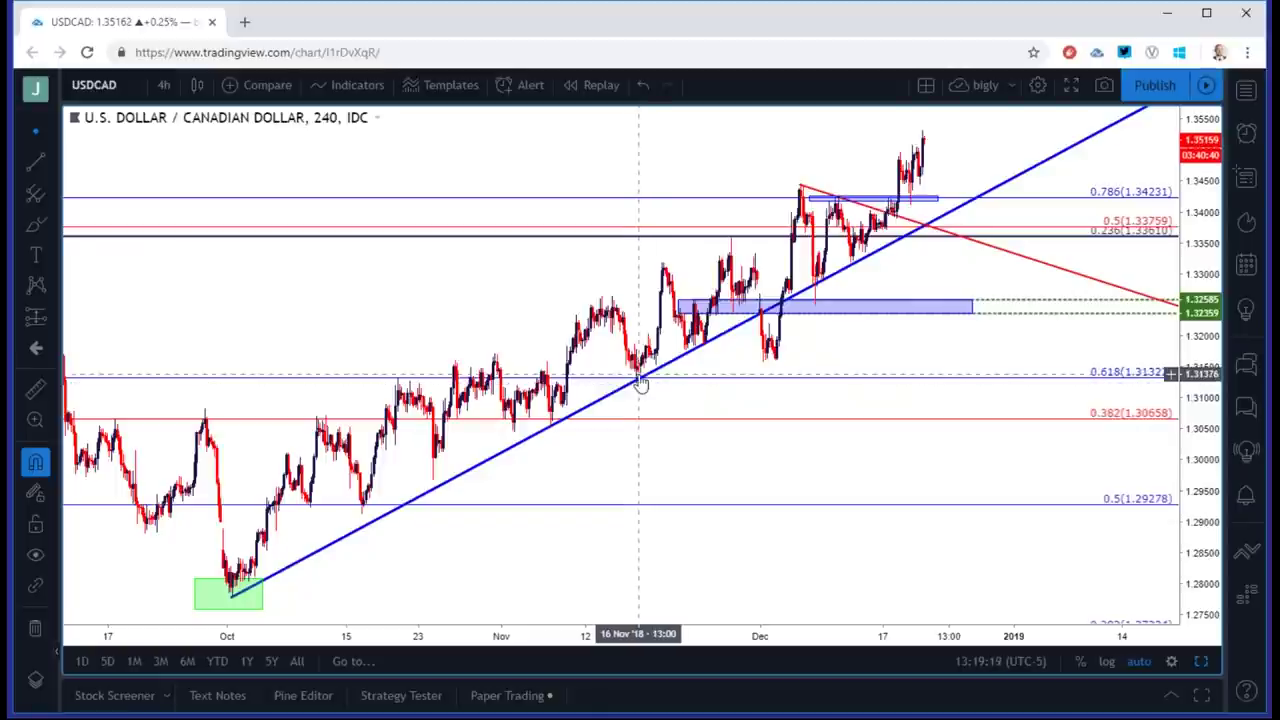
pyautogui.scroll(-1, 640, 372)
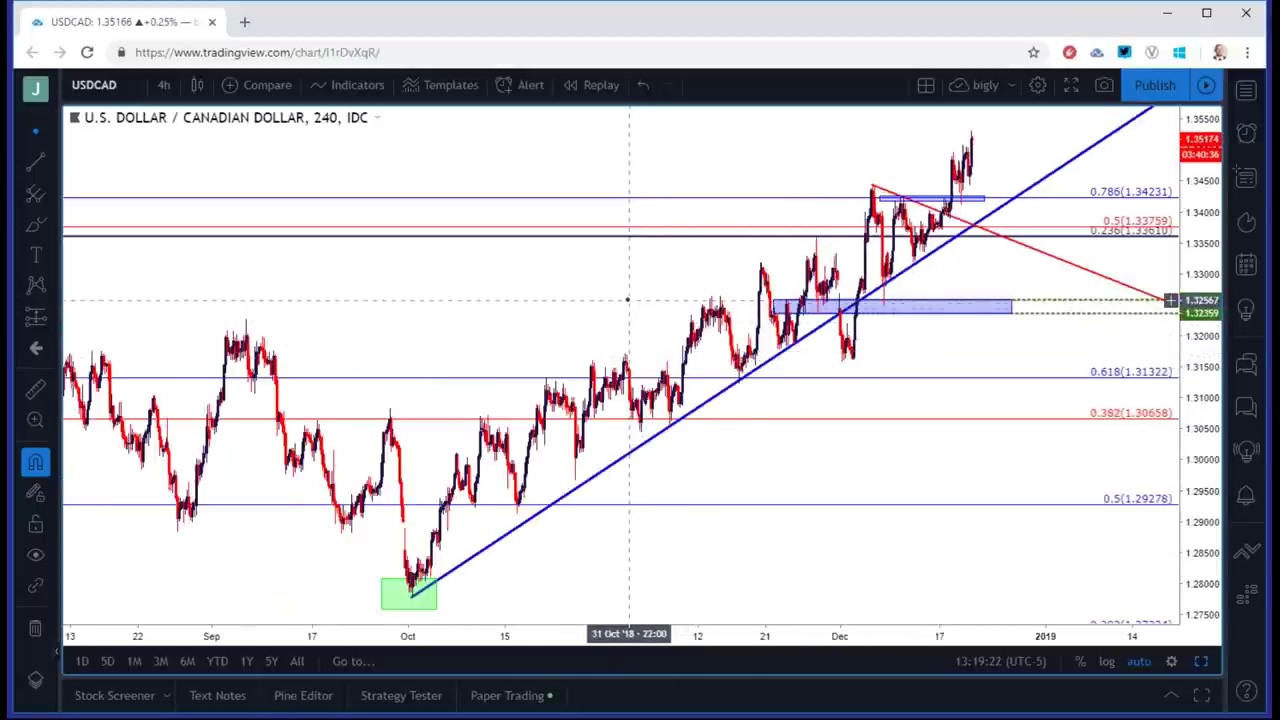
# Set the USDCAD chart to the 1-day interval and examine the recent advance around the blue support zone.
pyautogui.click(163, 85)
pyautogui.click(197, 408)
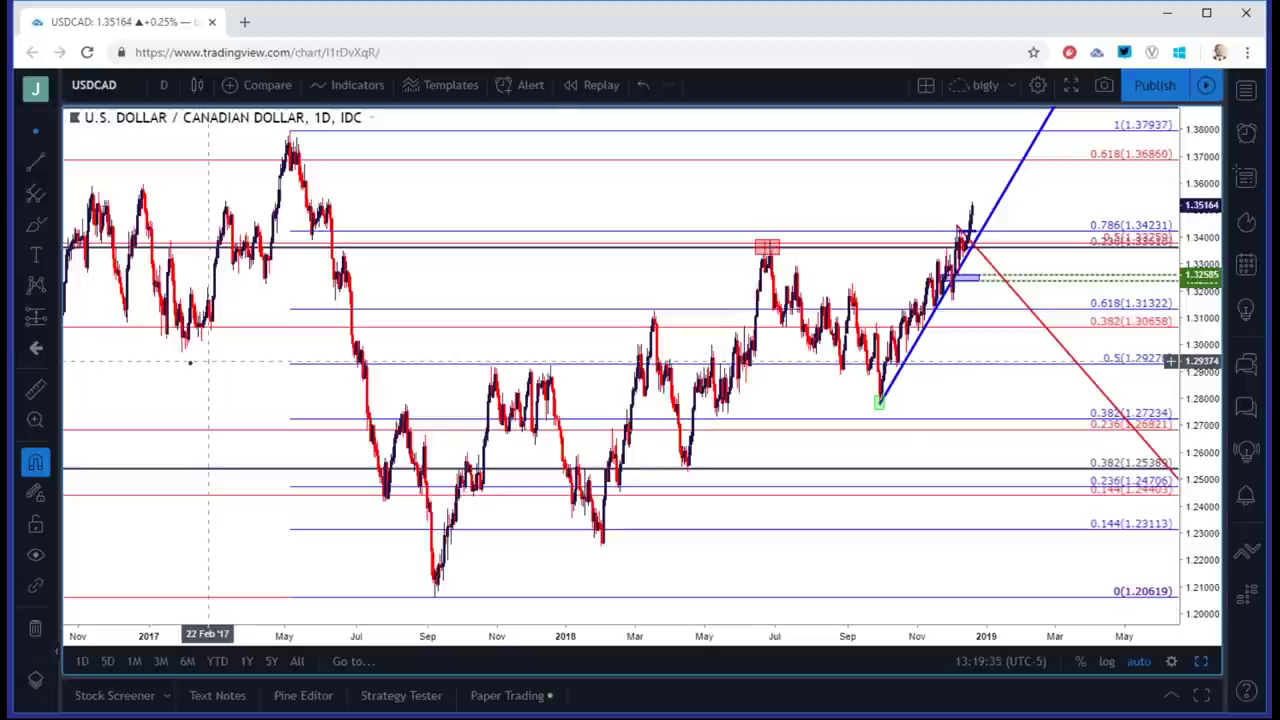
pyautogui.scroll(5, 392, 484)
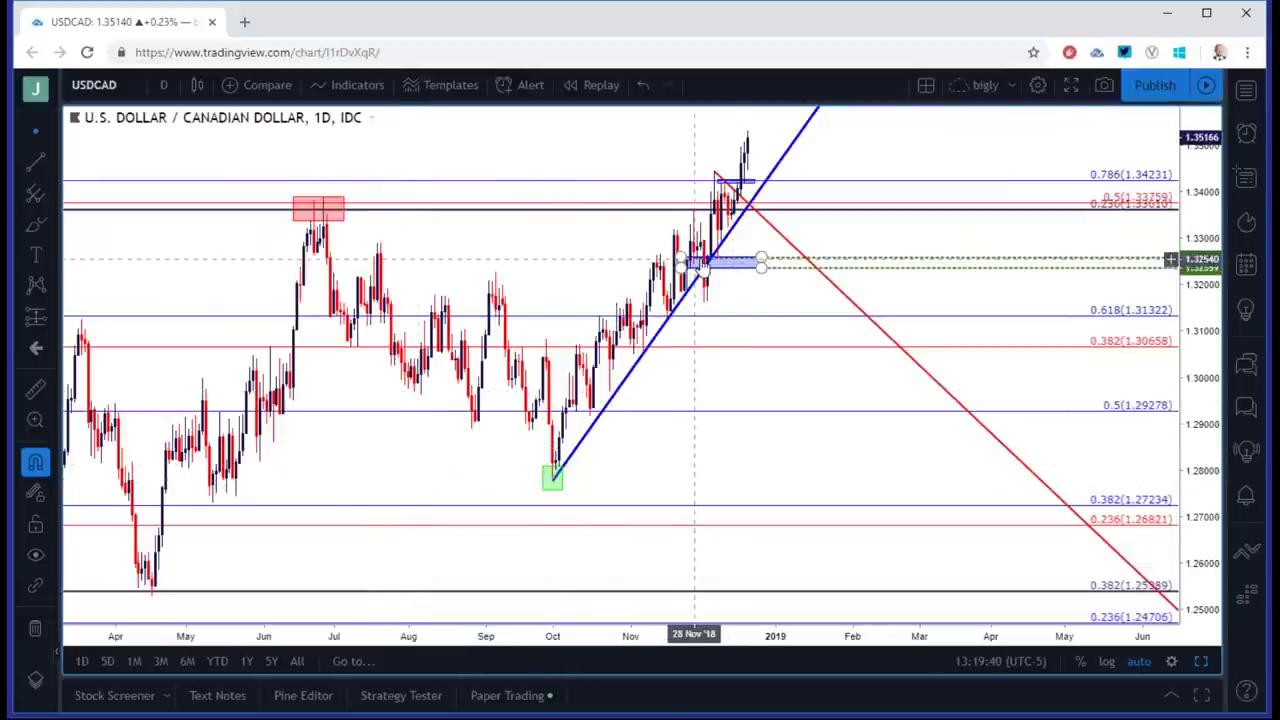
# Return the USDCAD chart to the 4-hour interval and delete the descending red trendline.
pyautogui.click(163, 85)
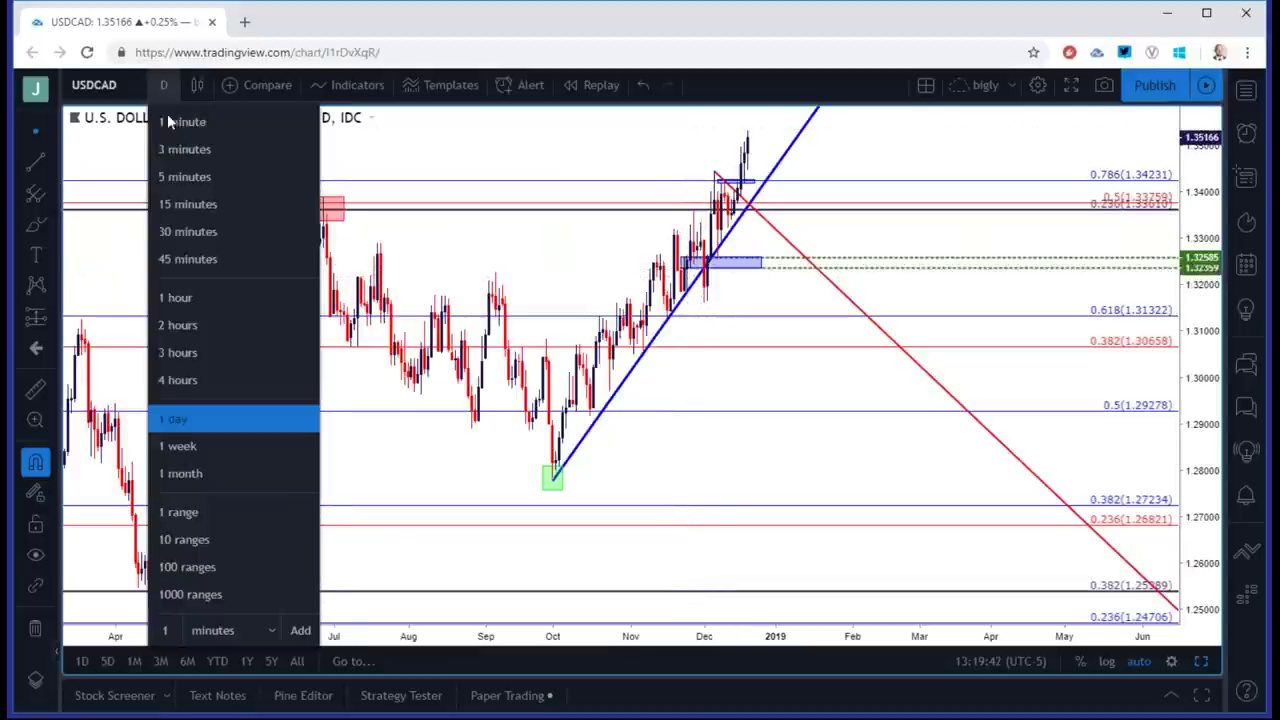
pyautogui.click(193, 386)
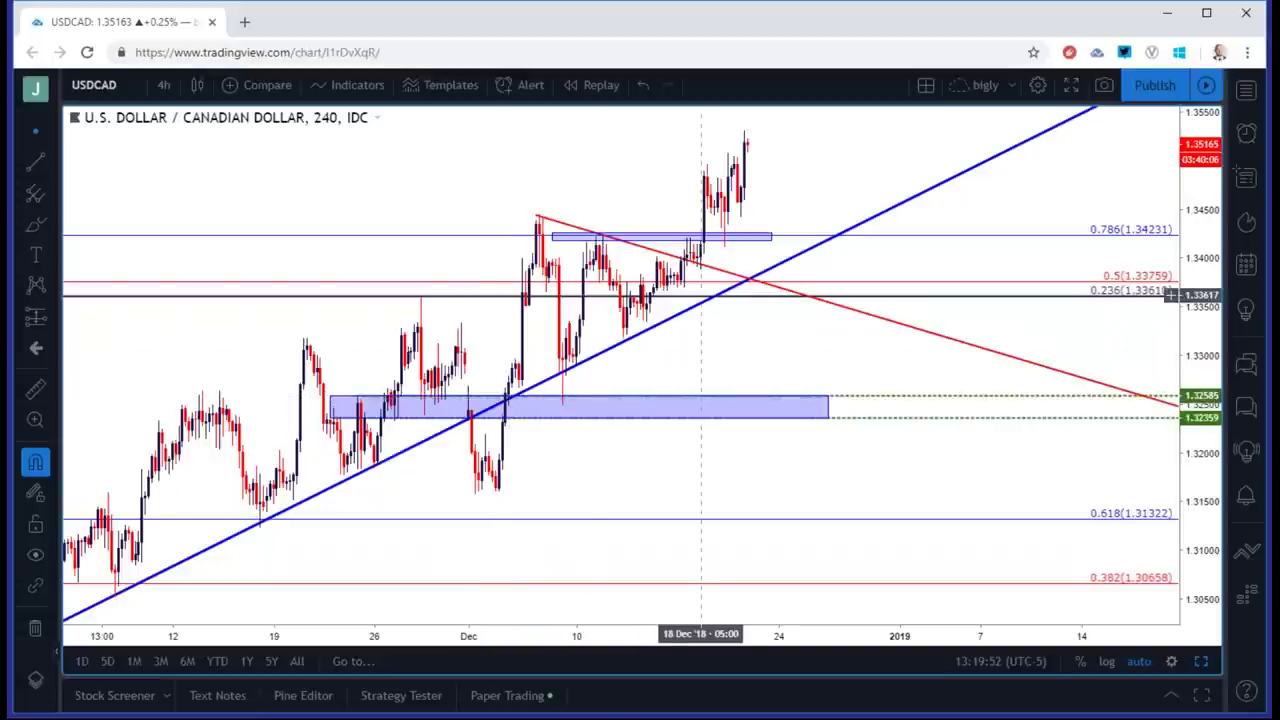
pyautogui.click(714, 268)
pyautogui.doubleClick(714, 267)
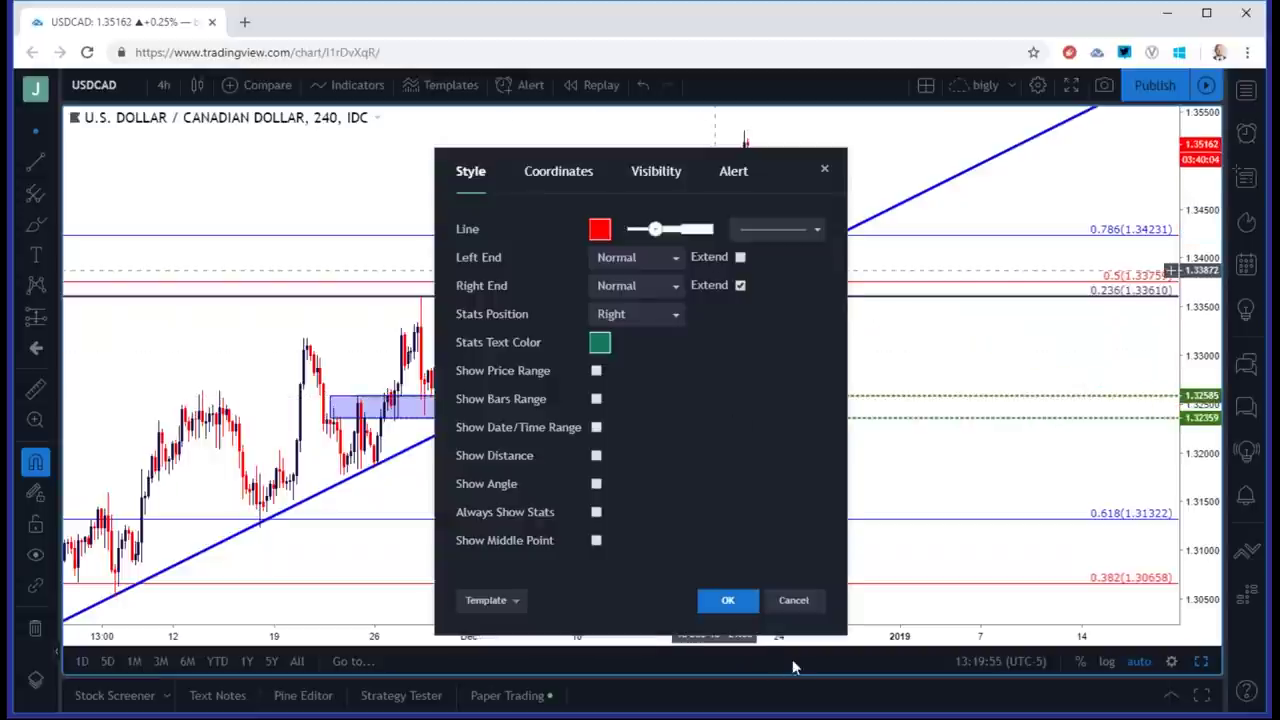
pyautogui.click(791, 600)
pyautogui.press('Delete')
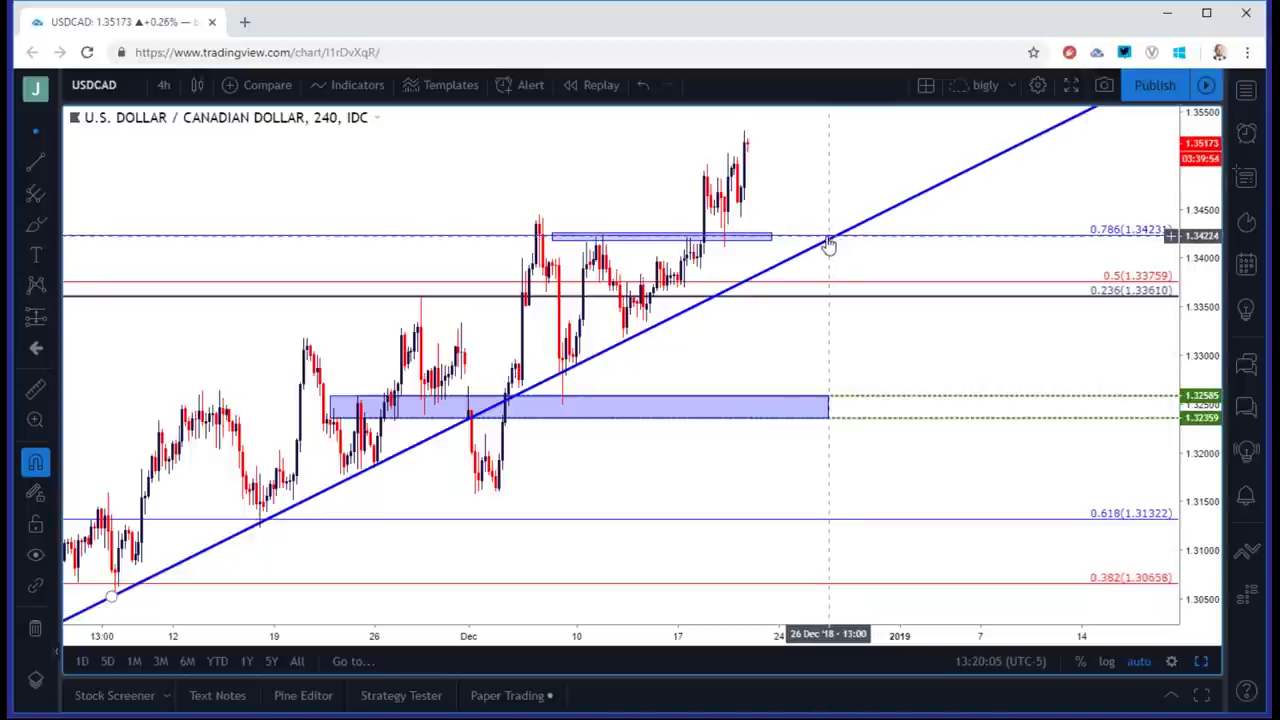
# Enable the 0.764 level on the blue Fibonacci retracement and apply the change.
pyautogui.click(785, 236)
pyautogui.doubleClick(785, 236)
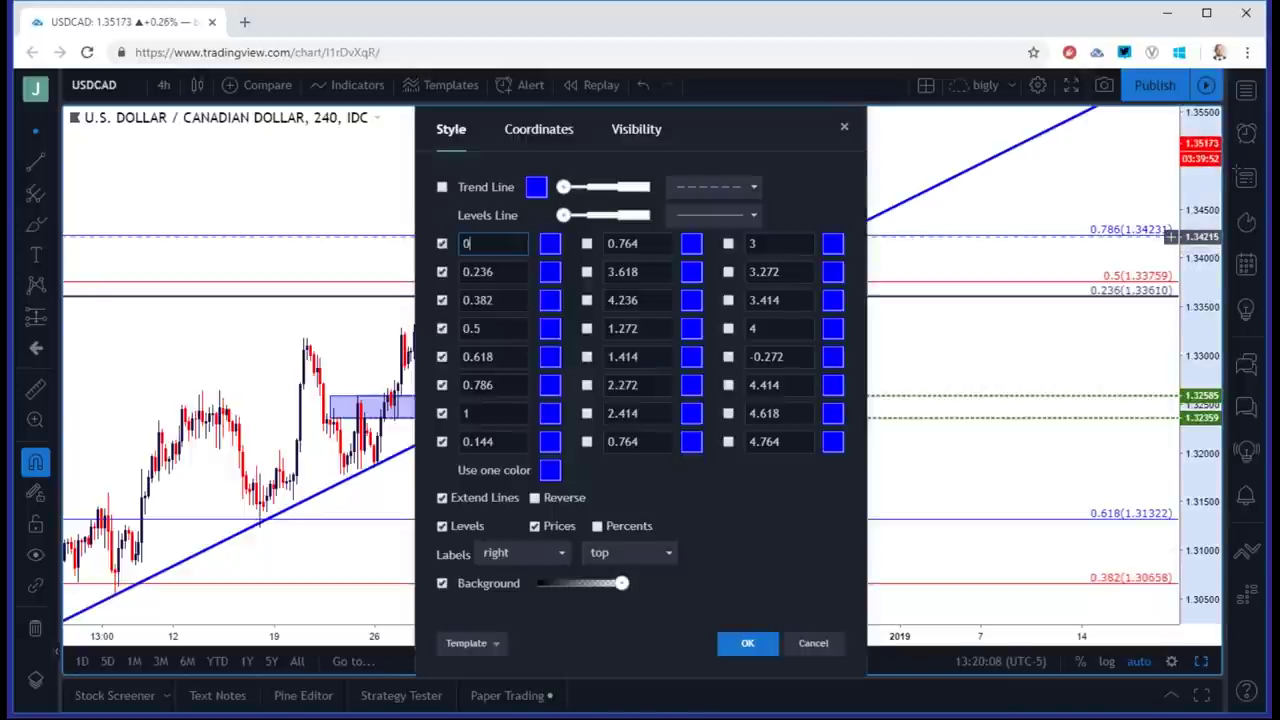
pyautogui.click(587, 243)
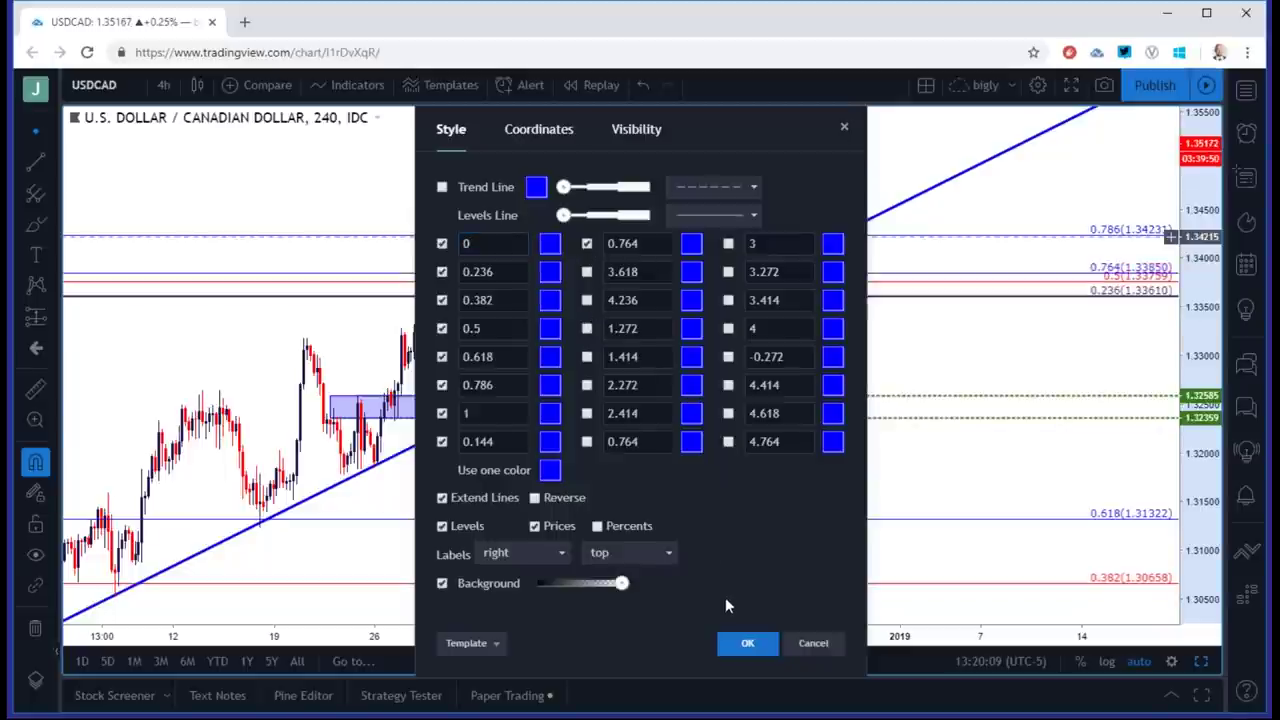
pyautogui.click(746, 645)
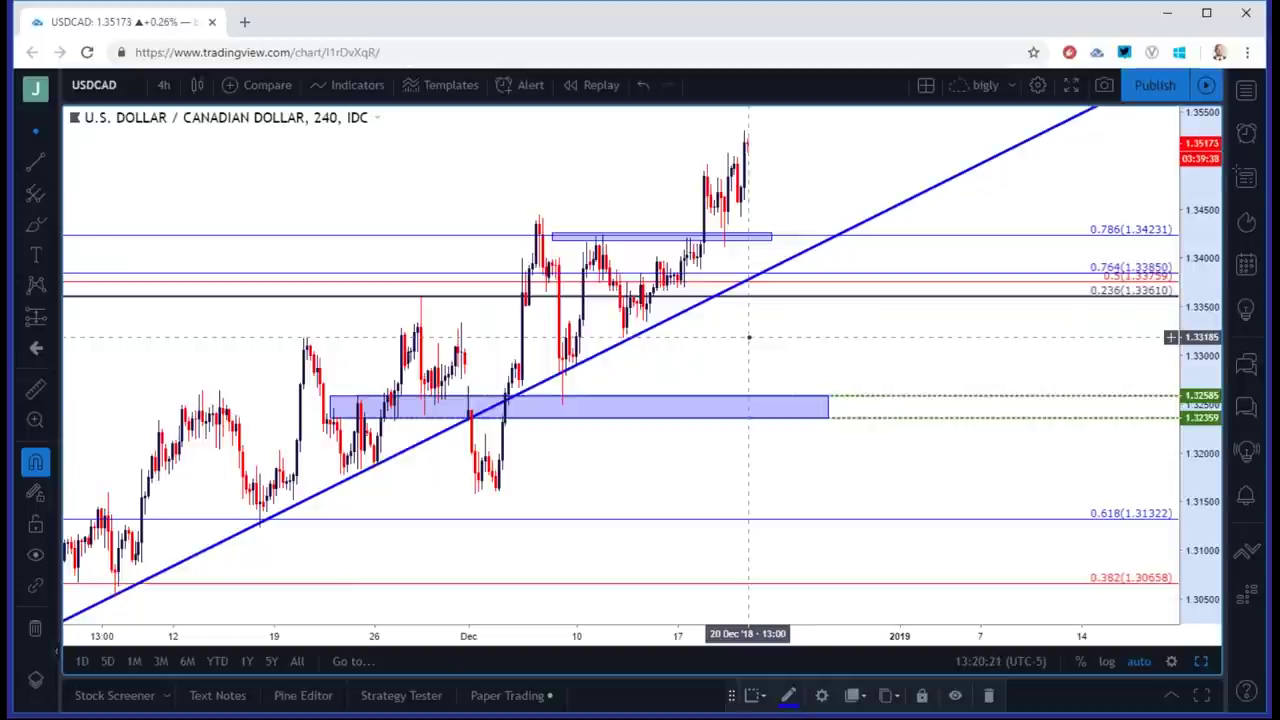
# Place a dashed blue horizontal line just below 1.35000 through the recent highs on the USDCAD chart.
pyautogui.scroll(-5, 748, 337)
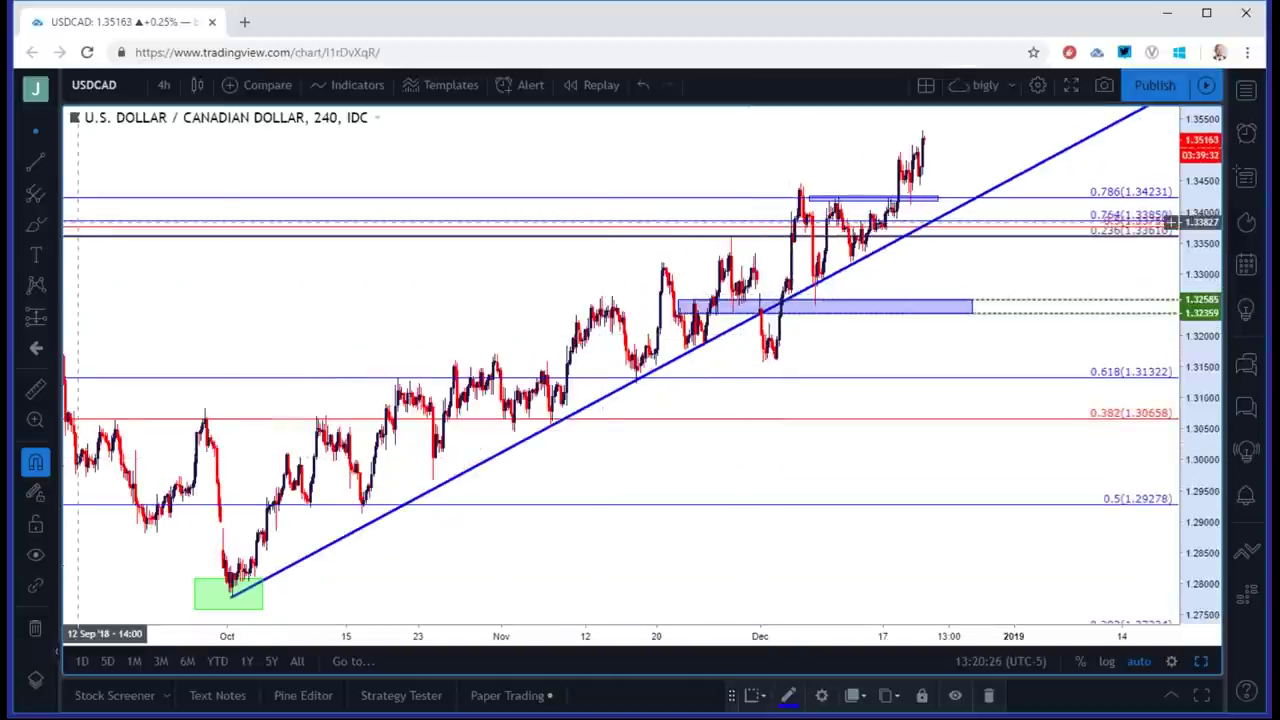
pyautogui.click(52, 162)
pyautogui.click(129, 258)
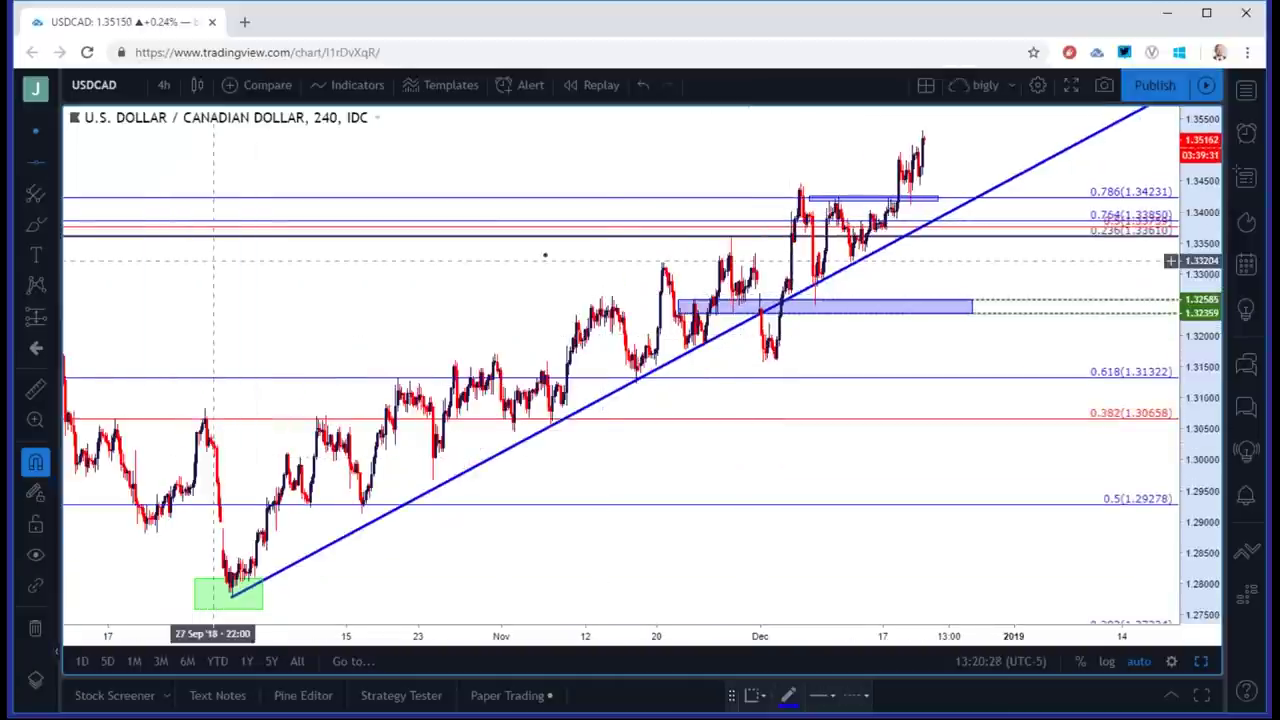
pyautogui.click(738, 150)
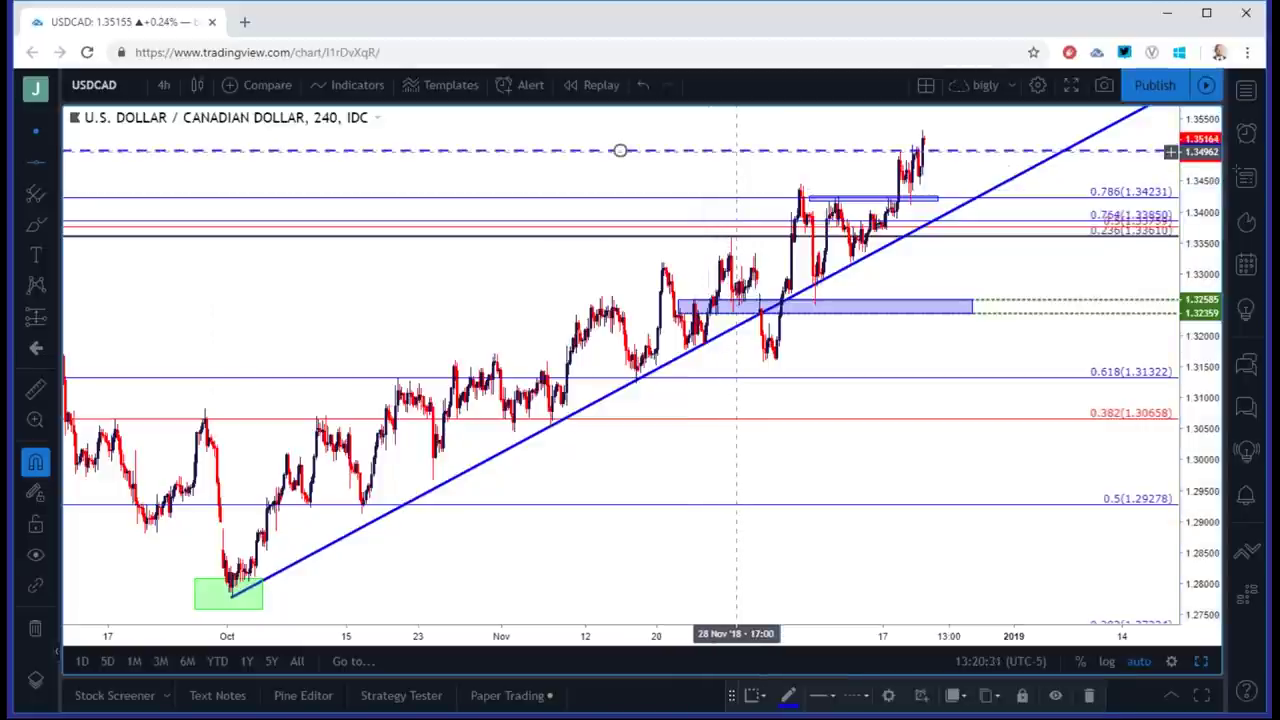
# Set the new horizontal line's price to 1.3500 and review it against the wider USDCAD price history.
pyautogui.doubleClick(706, 150)
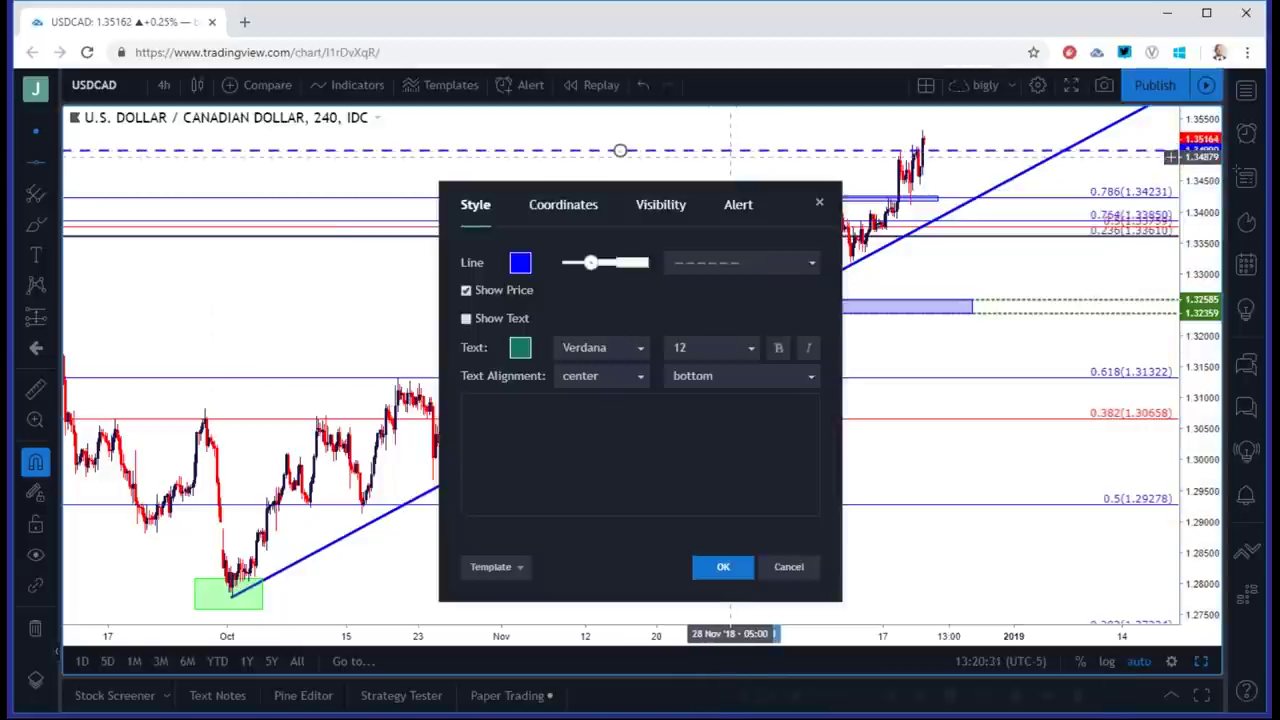
pyautogui.click(563, 205)
pyautogui.doubleClick(530, 261)
pyautogui.write('1.3500')
pyautogui.press('Return')
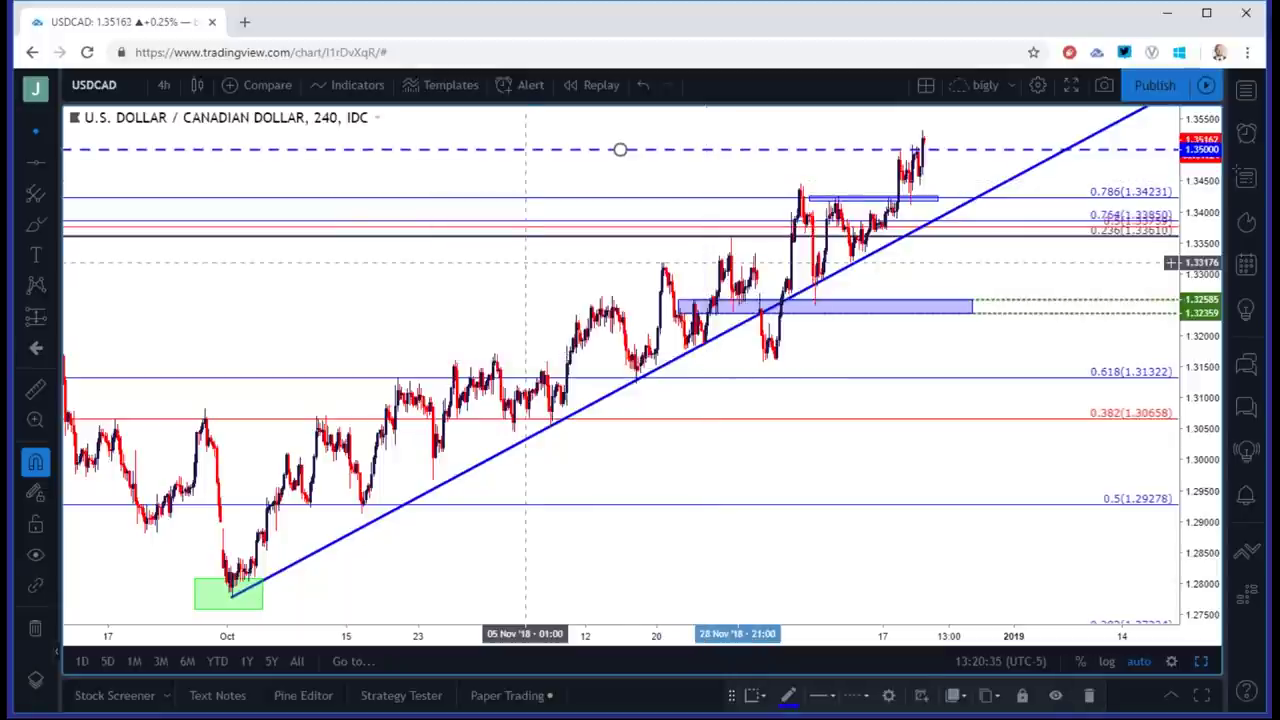
pyautogui.scroll(-1, 500, 300)
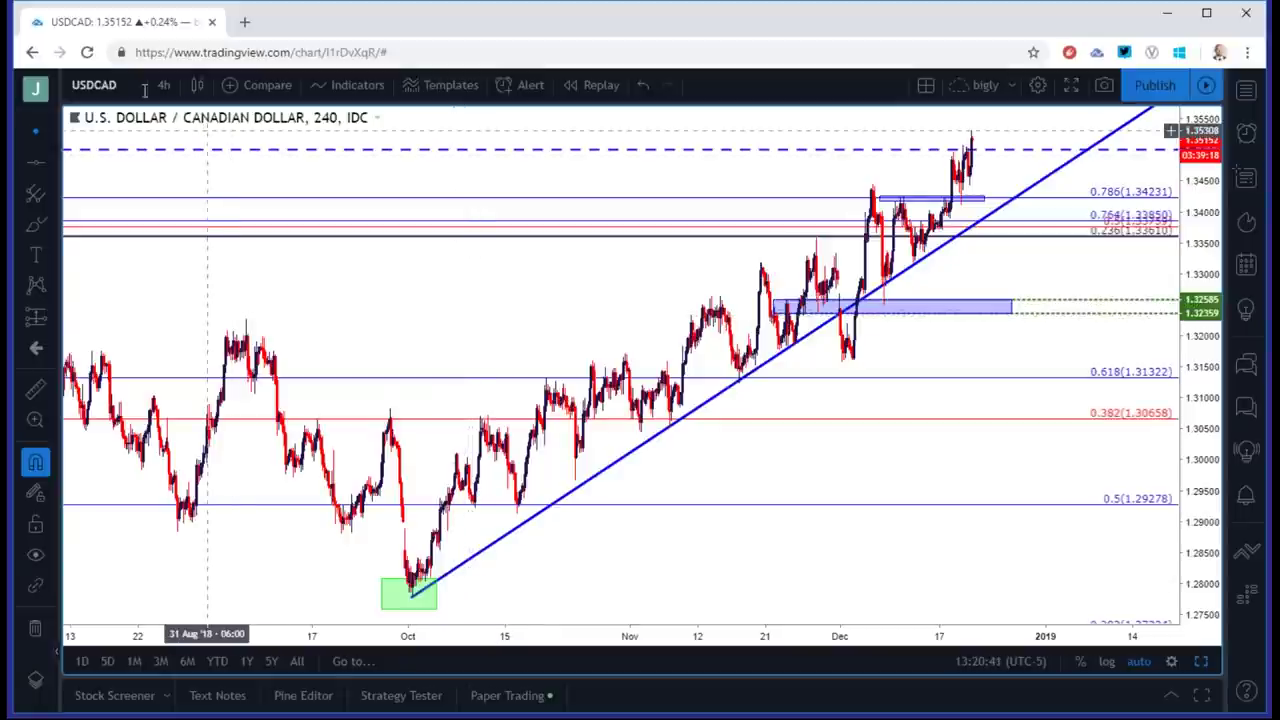
# Switch the chart to USDCHF from the IDC feed.
pyautogui.click(93, 84)
pyautogui.write('usdchf')
pyautogui.press('Down')
pyautogui.press('Down')
pyautogui.press('Down')
pyautogui.press('Down')
pyautogui.press('Return')
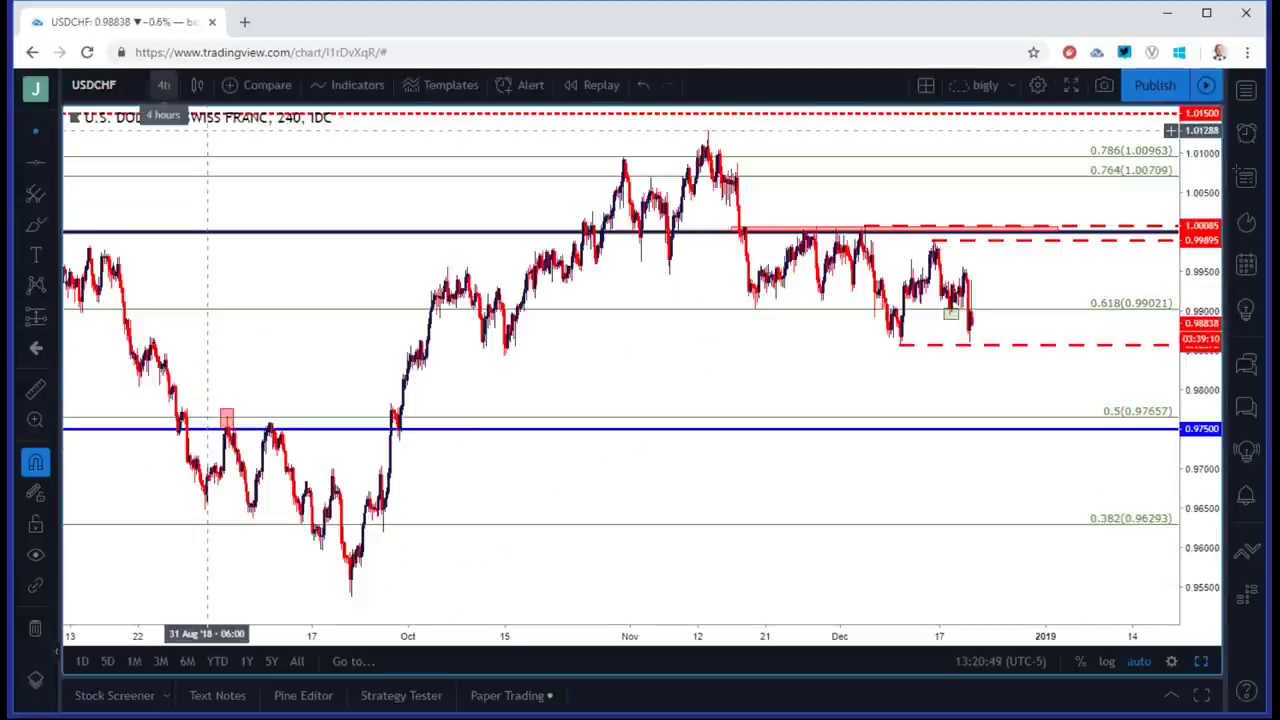
# Set the USDCHF chart to the 1-day interval and examine the green Fibonacci levels and the price swings since 2017.
pyautogui.click(164, 86)
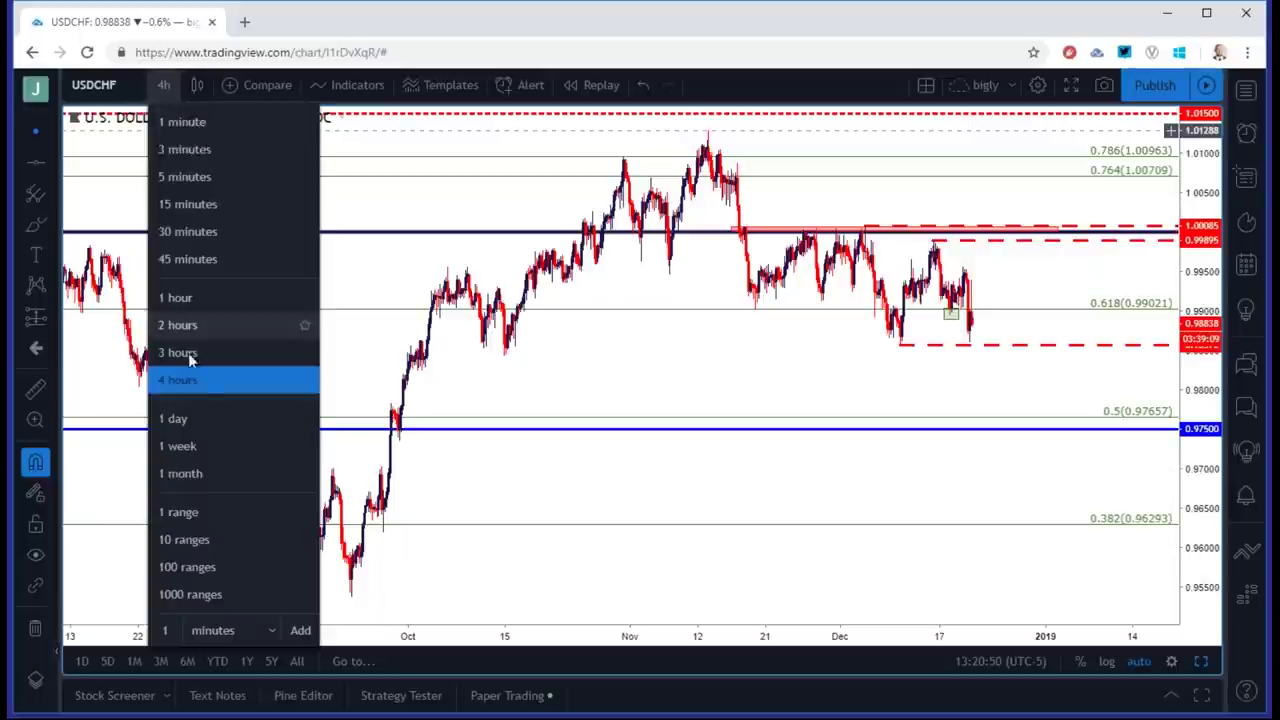
pyautogui.click(192, 415)
pyautogui.scroll(-3, 200, 397)
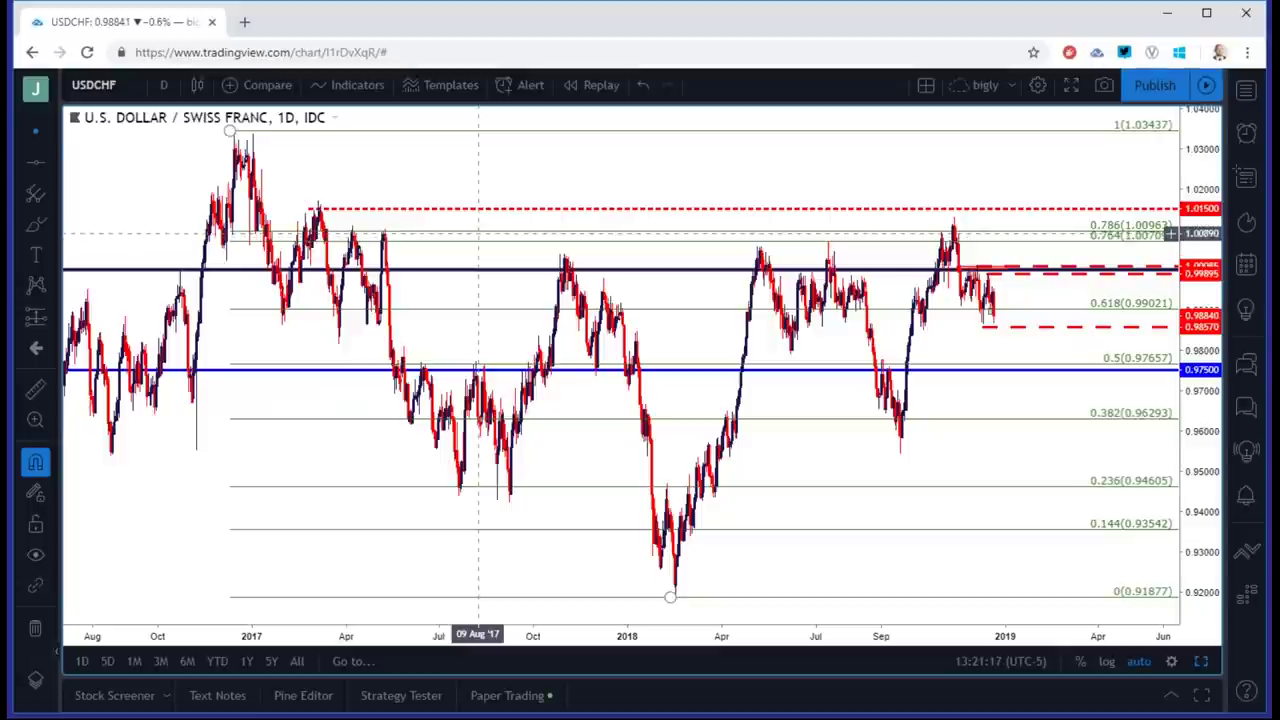
pyautogui.scroll(3, 591, 249)
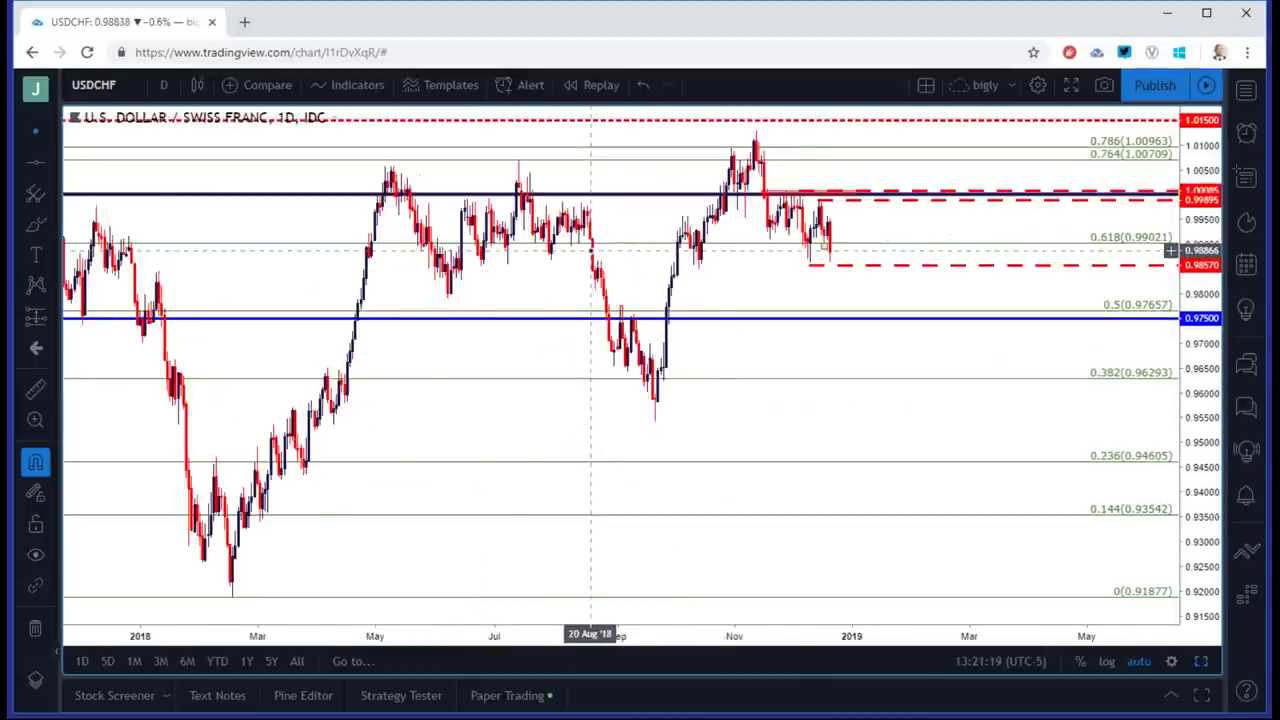
pyautogui.scroll(-3, 588, 258)
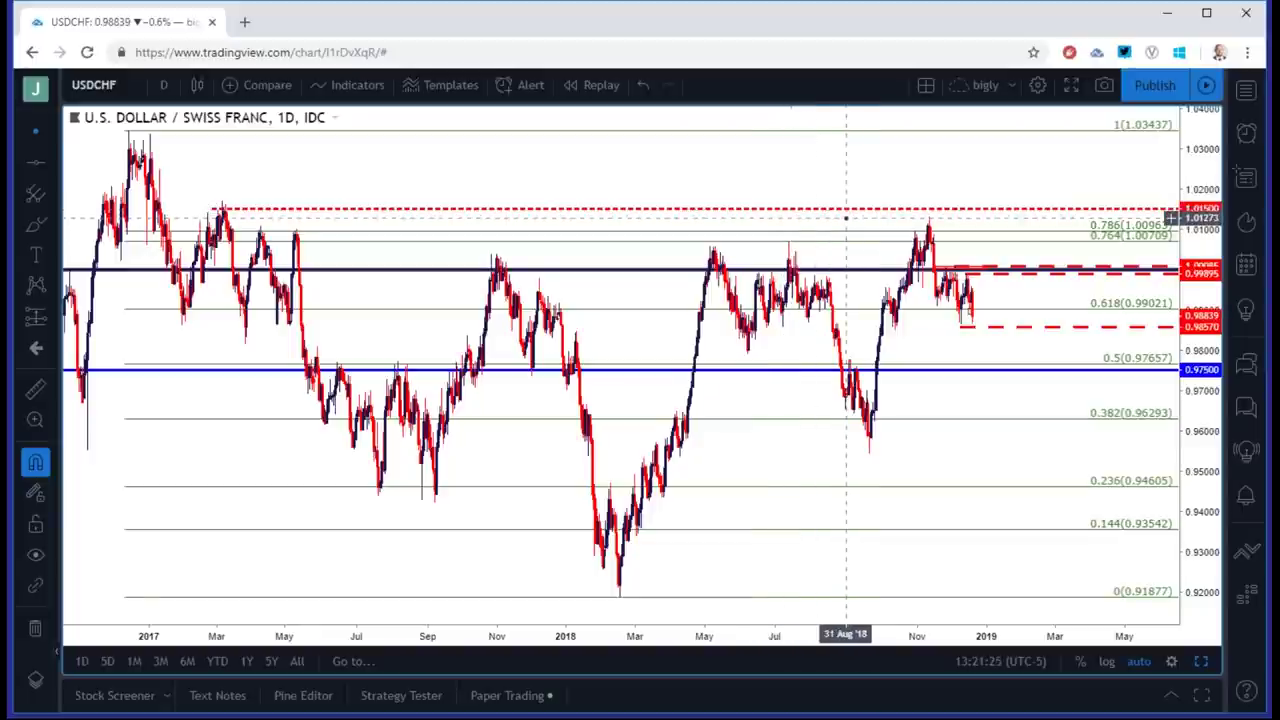
pyautogui.scroll(2, 845, 218)
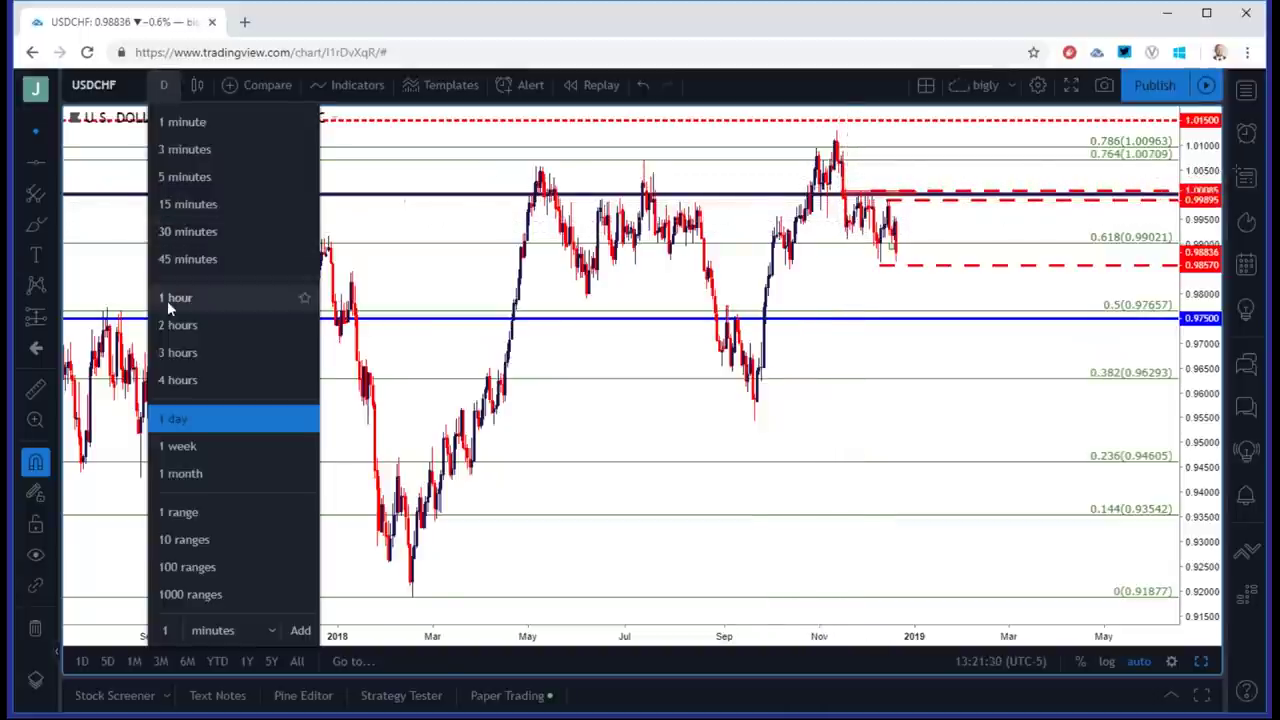
# Examine USDCHF's recent range between the dashed red levels on the 4-hour interval and on the 2-hour interval.
pyautogui.click(172, 380)
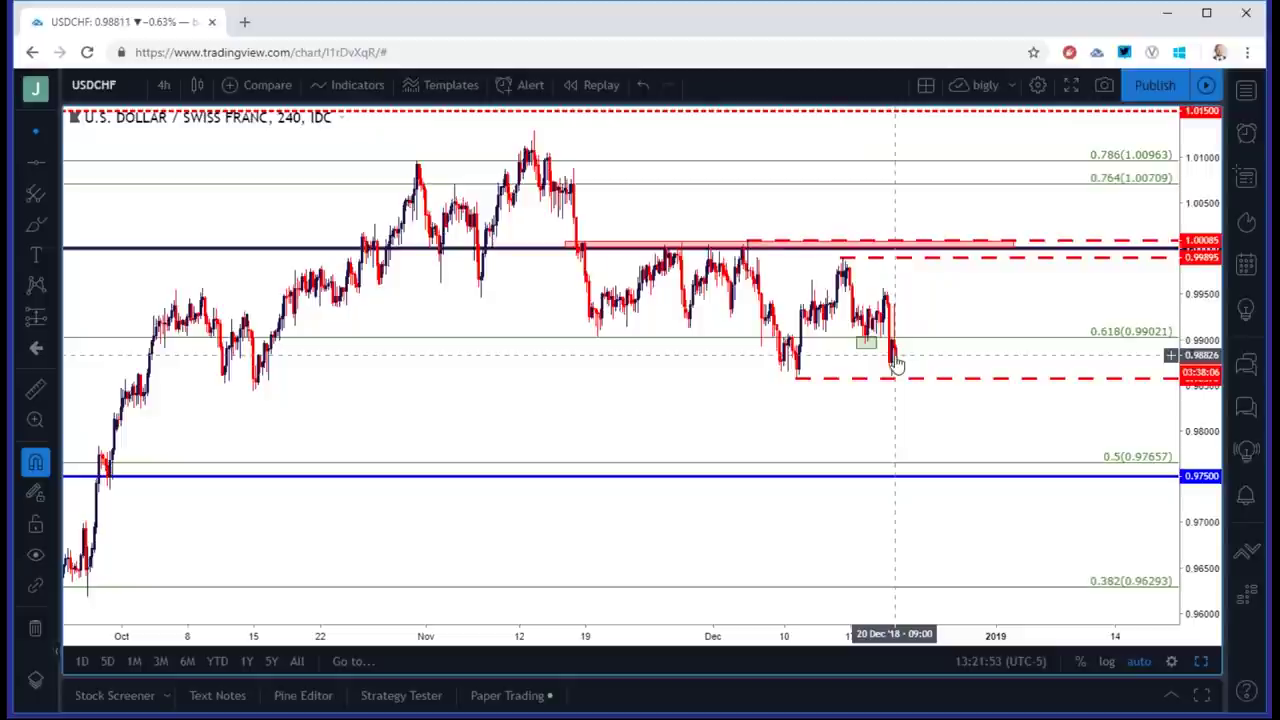
pyautogui.click(171, 87)
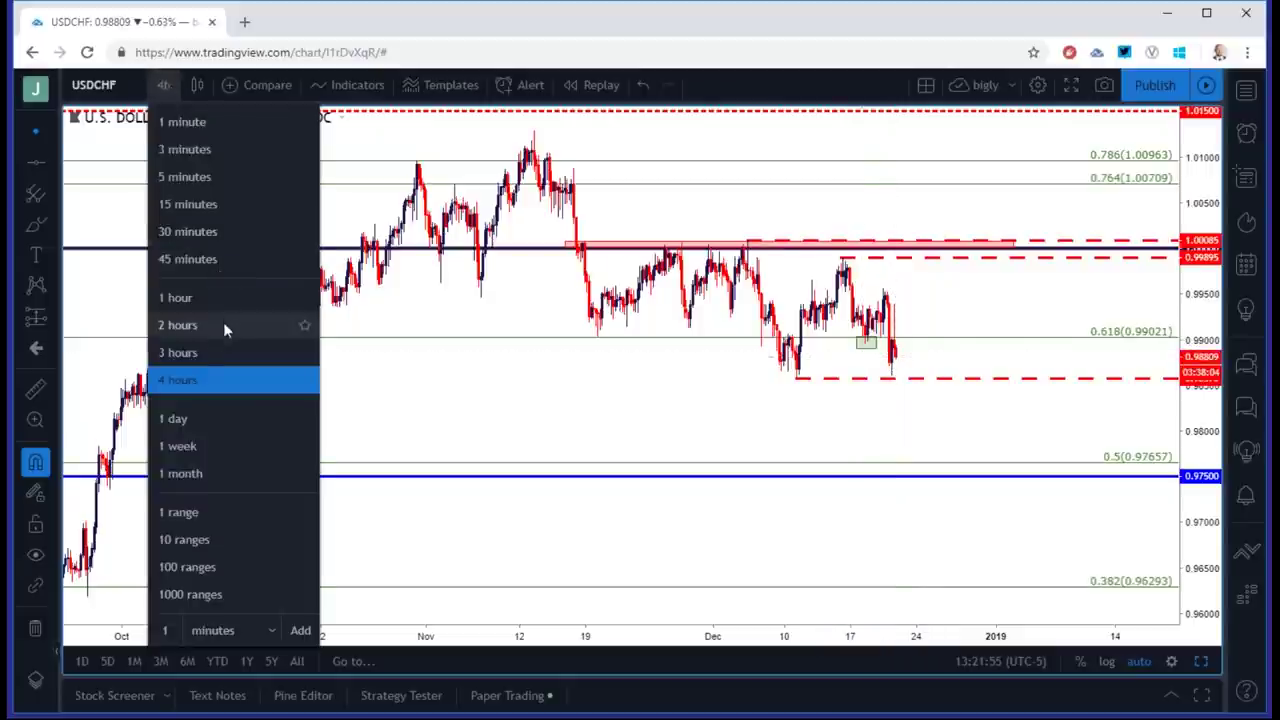
pyautogui.click(219, 324)
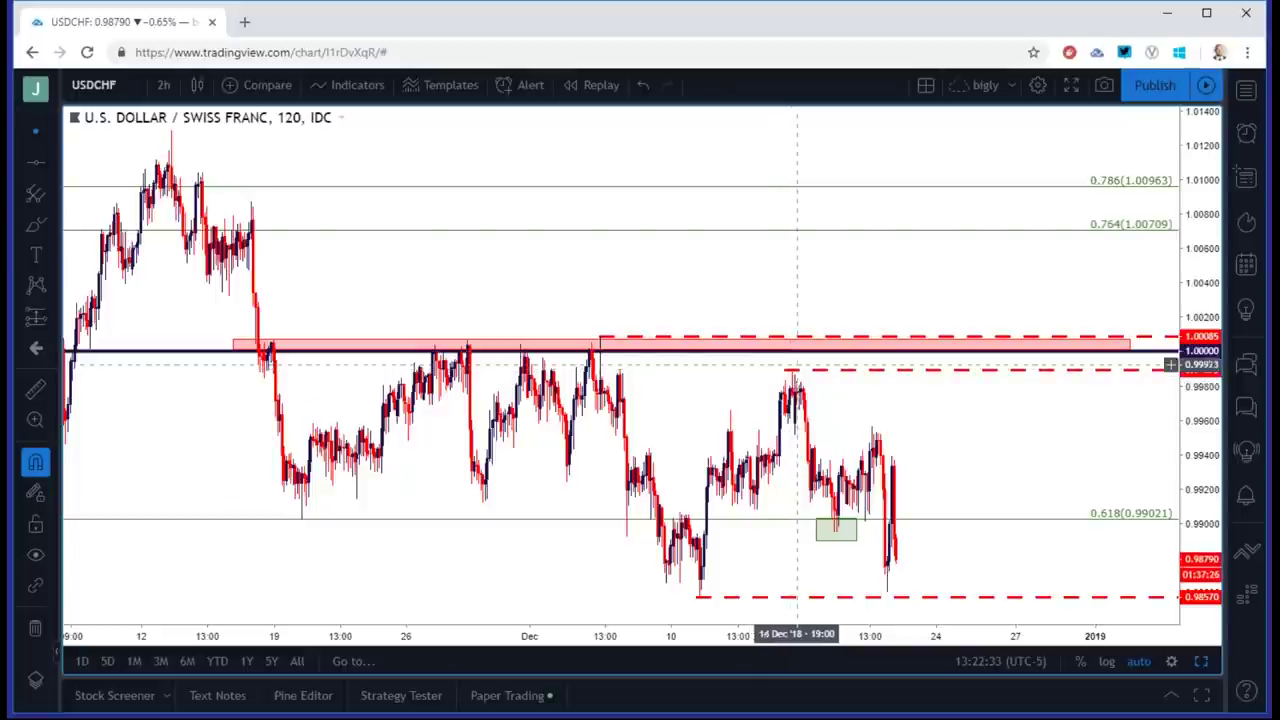
# Switch the chart to AUDUSD from the IDC feed.
pyautogui.click(100, 85)
pyautogui.write('AUD')
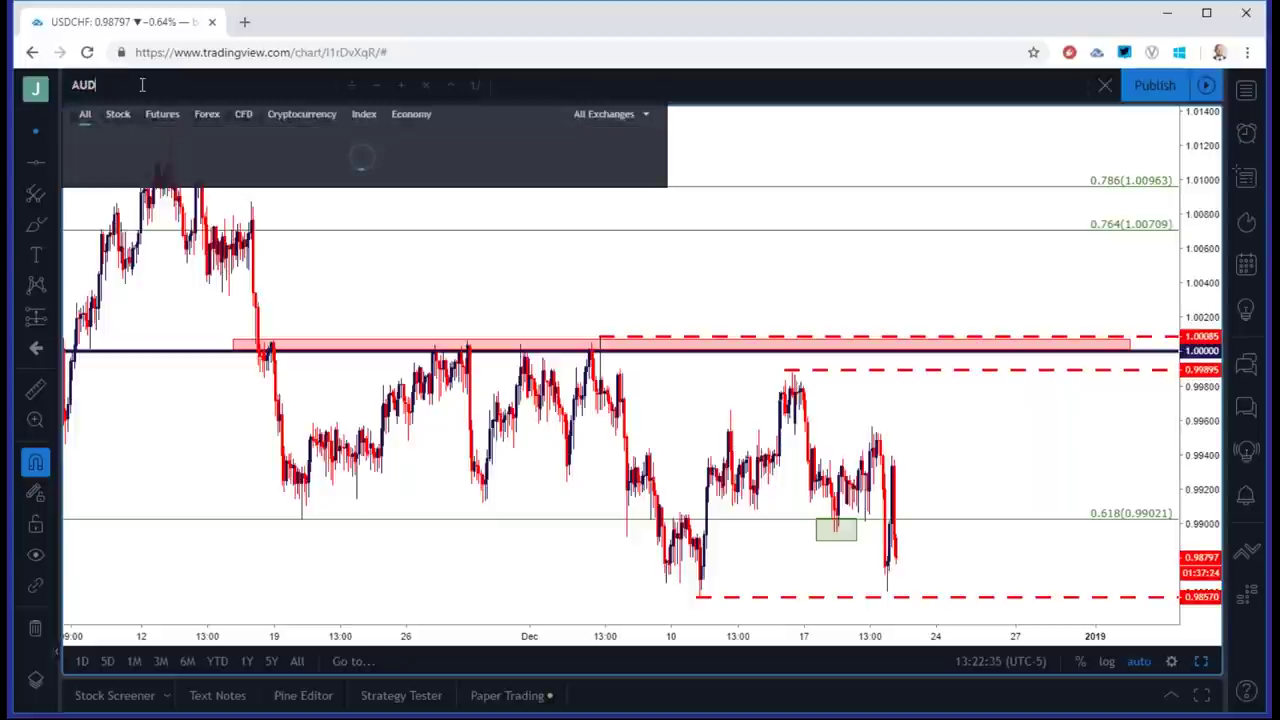
pyautogui.write('USD')
pyautogui.press('Down')
pyautogui.press('Down')
pyautogui.press('Return')
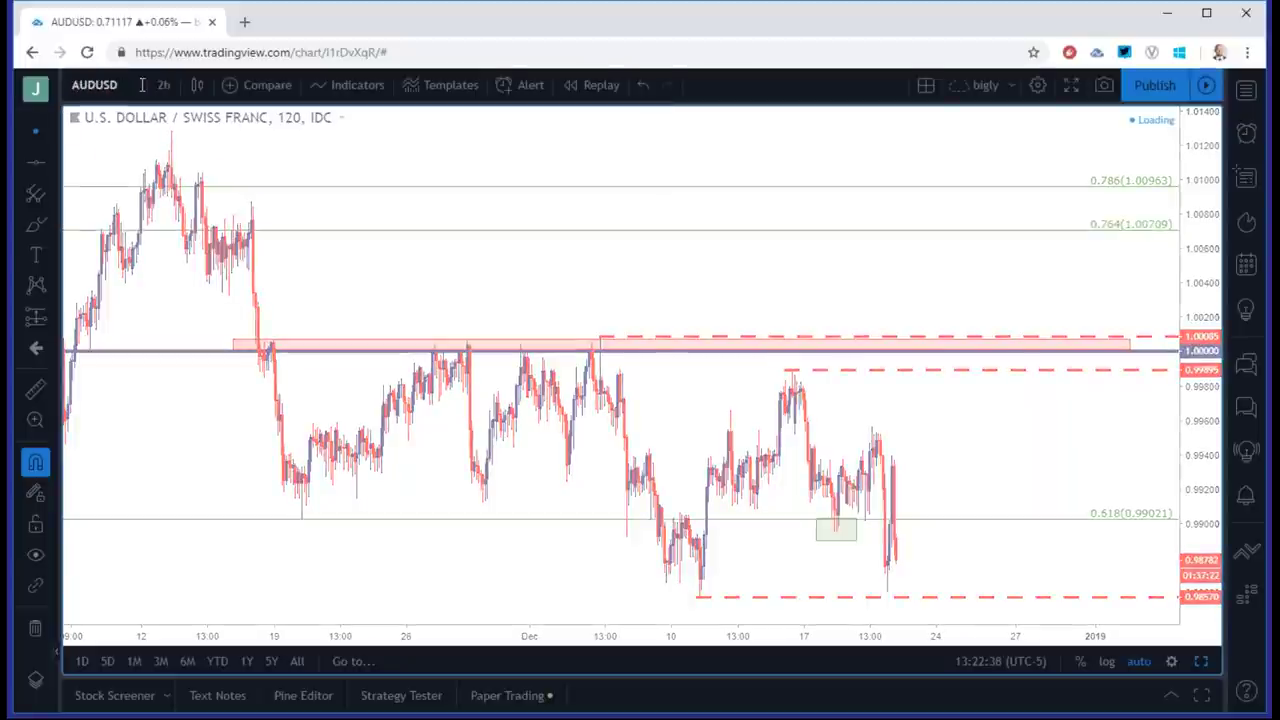
# Set the AUDUSD chart to the 1-day interval and examine the descending red trendline and the green line under the lows.
pyautogui.click(163, 85)
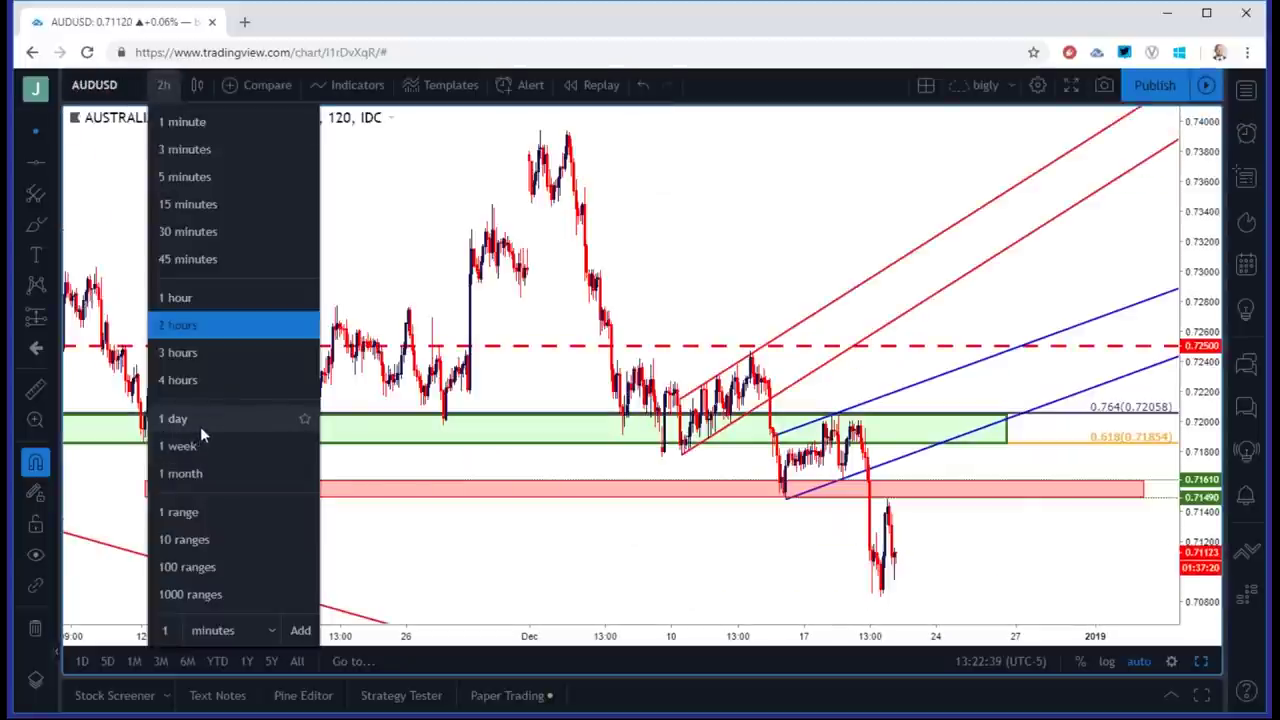
pyautogui.click(200, 426)
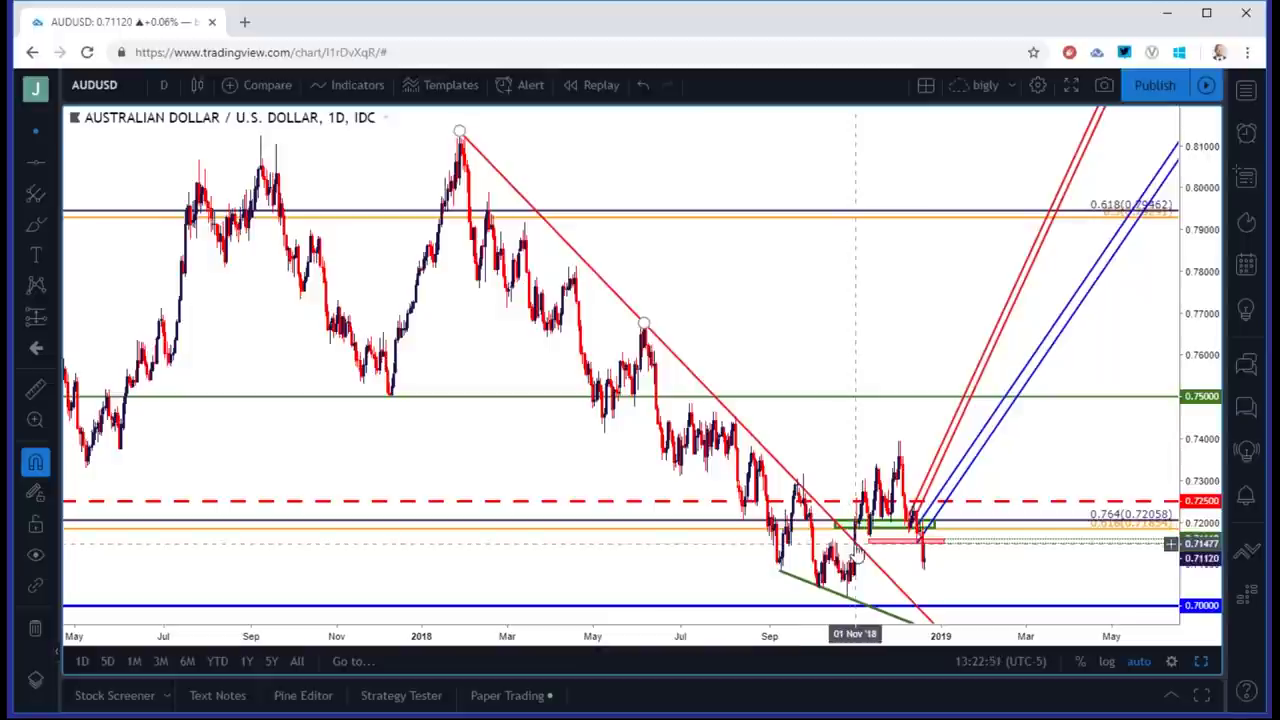
pyautogui.click(824, 589)
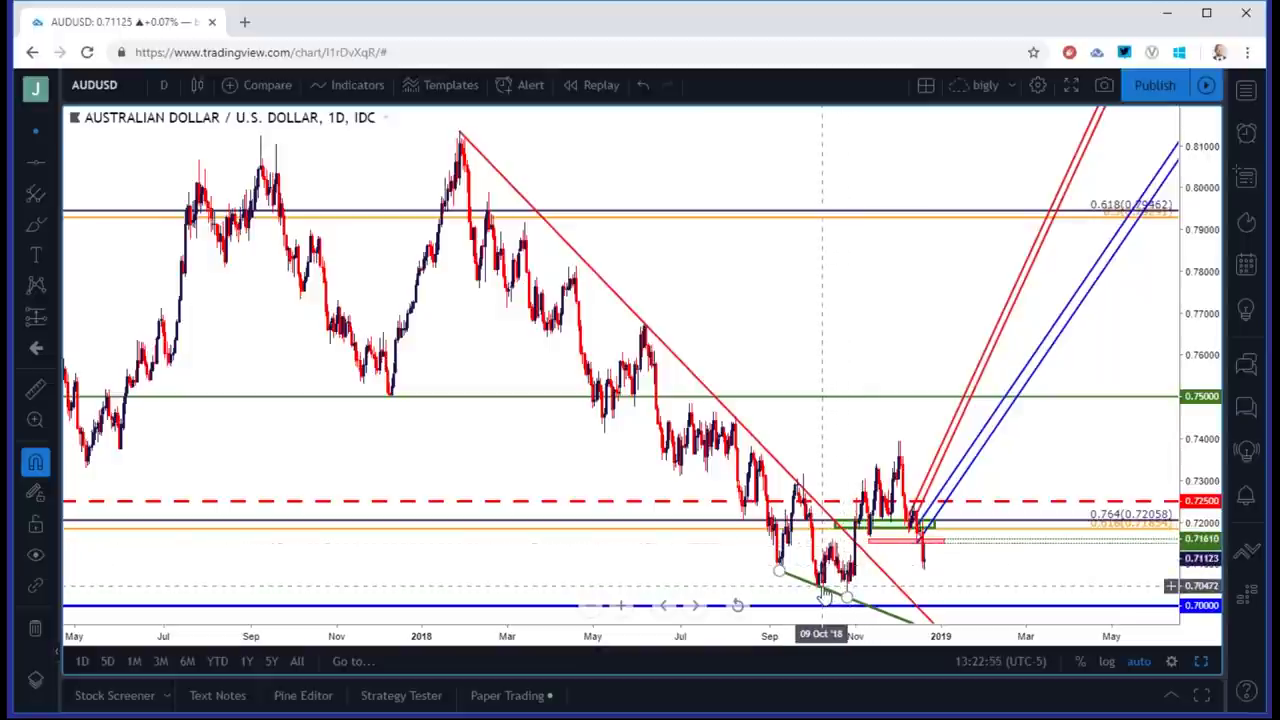
pyautogui.scroll(5, 686, 590)
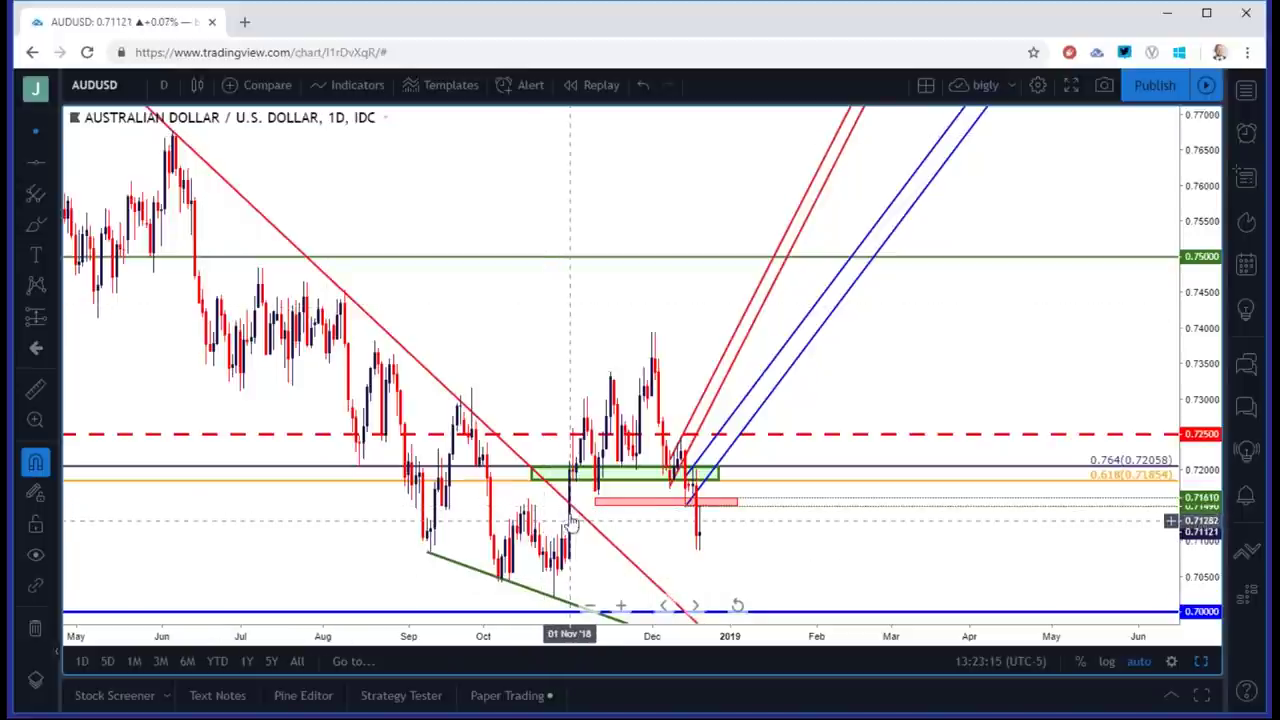
# Set the AUDUSD chart to the 4-hour interval and examine the red and blue rising channels around the green and red zones.
pyautogui.click(164, 84)
pyautogui.click(229, 374)
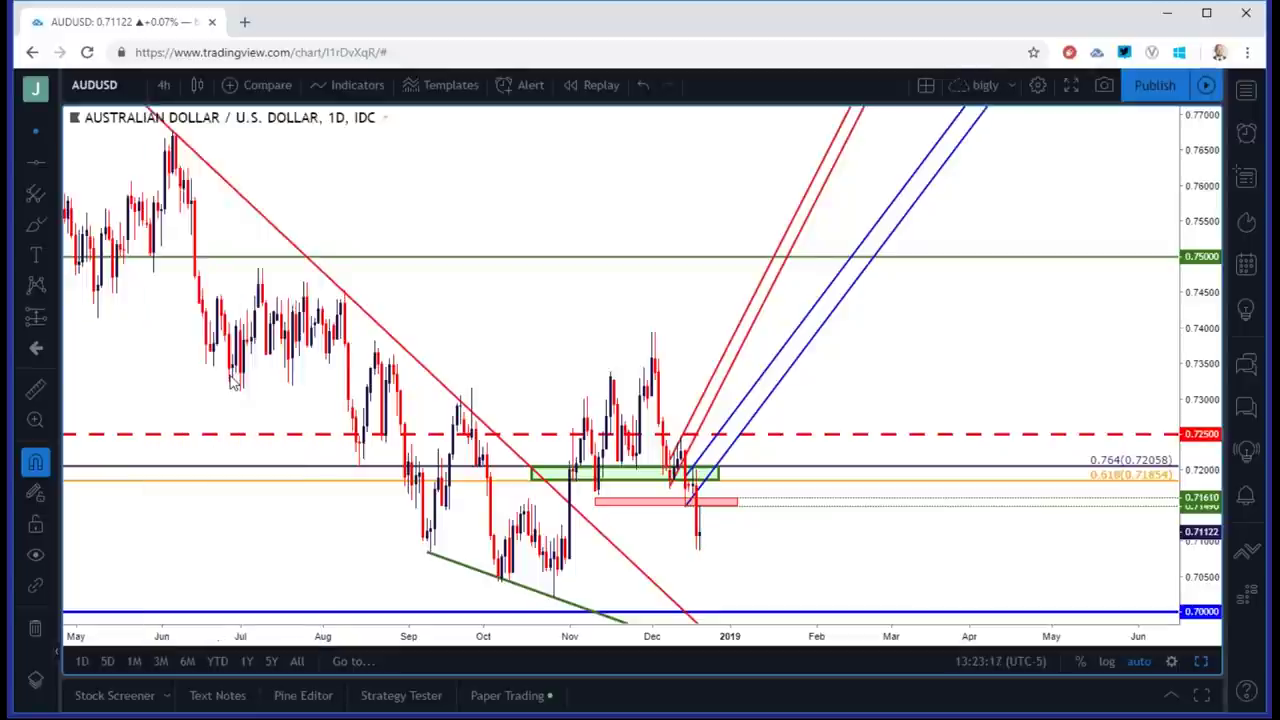
pyautogui.moveTo(560, 220); pyautogui.dragTo(877, 217)
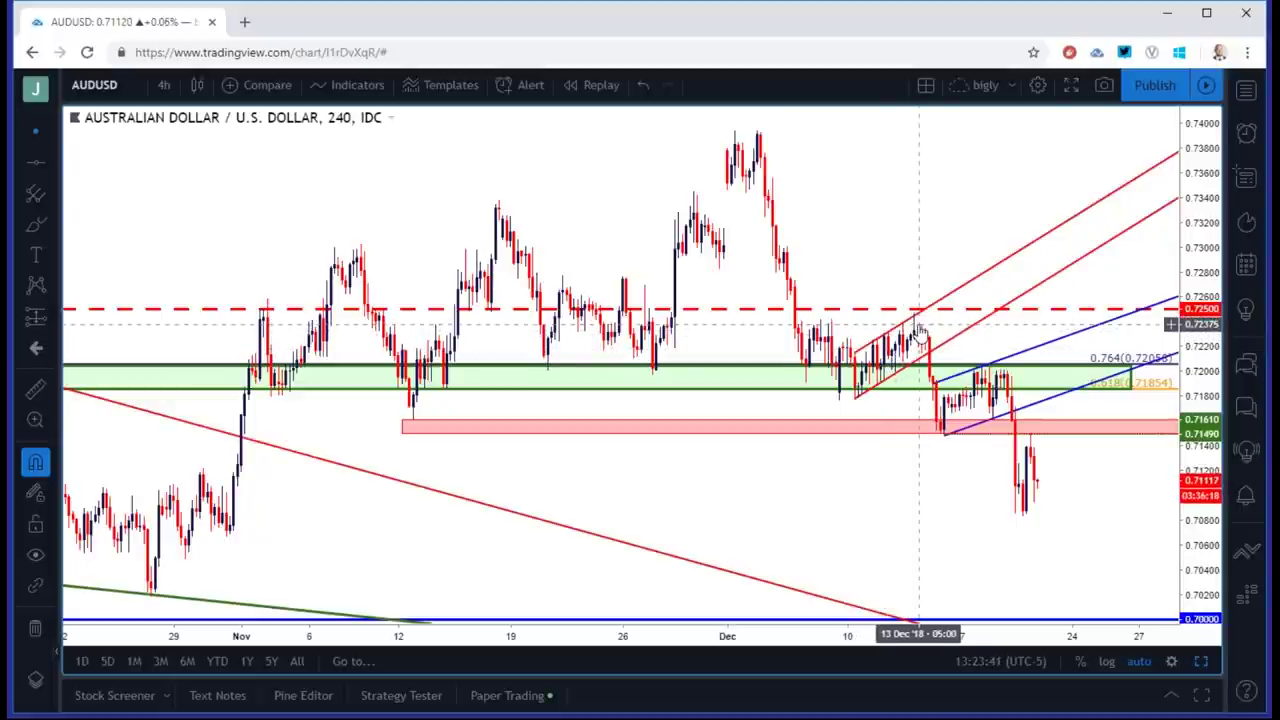
pyautogui.click(945, 441)
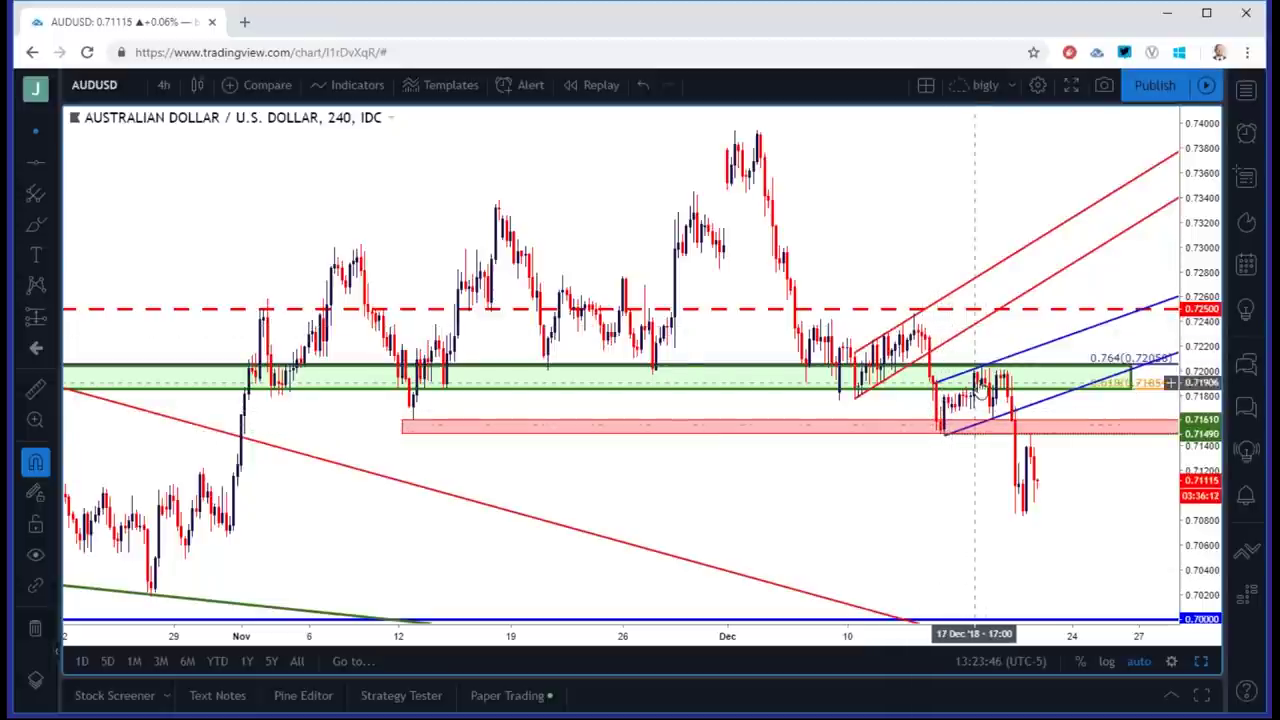
pyautogui.click(983, 368)
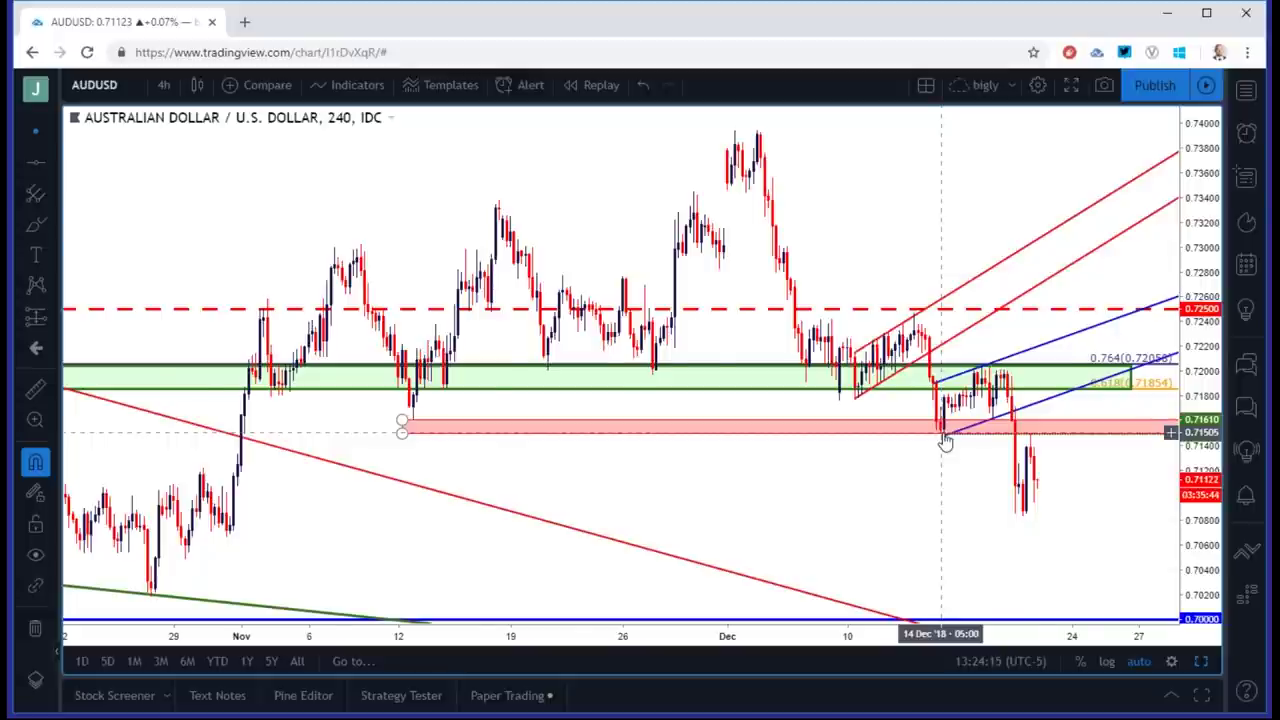
pyautogui.scroll(-3, 945, 441)
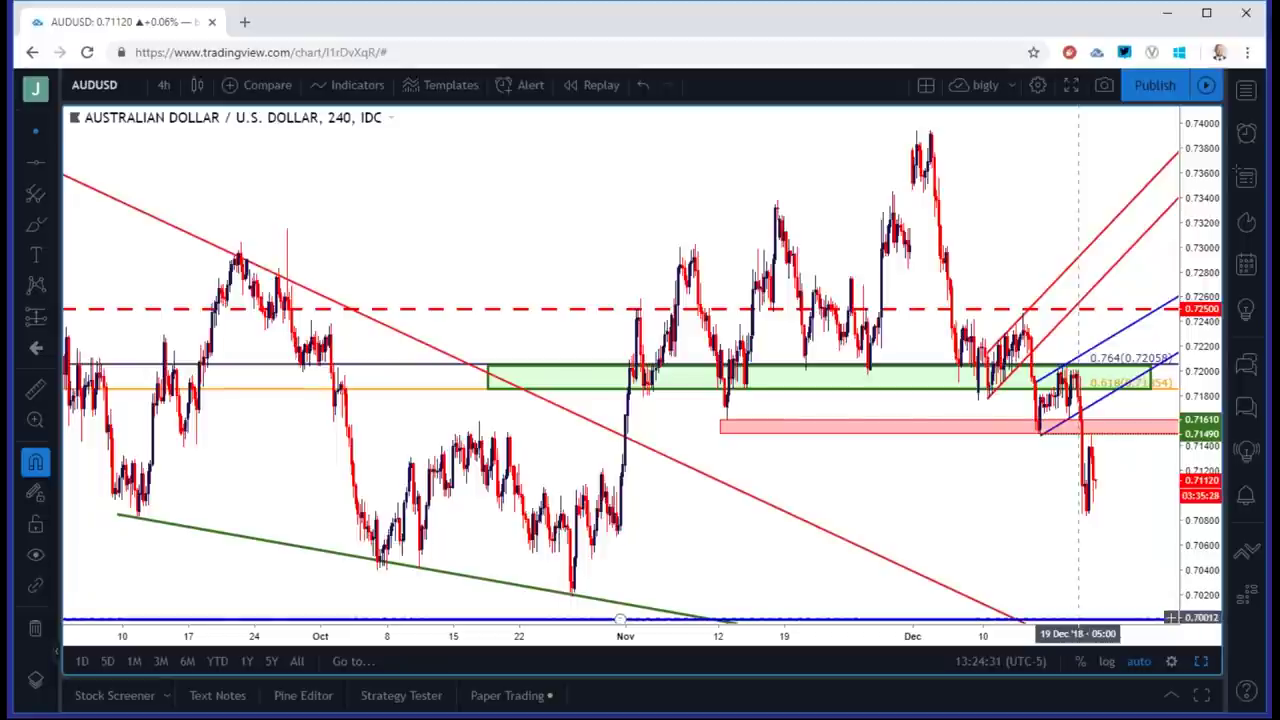
# Return the AUDUSD chart to the 1-day interval and examine the price history back to 2016 around the blue boxes.
pyautogui.click(165, 85)
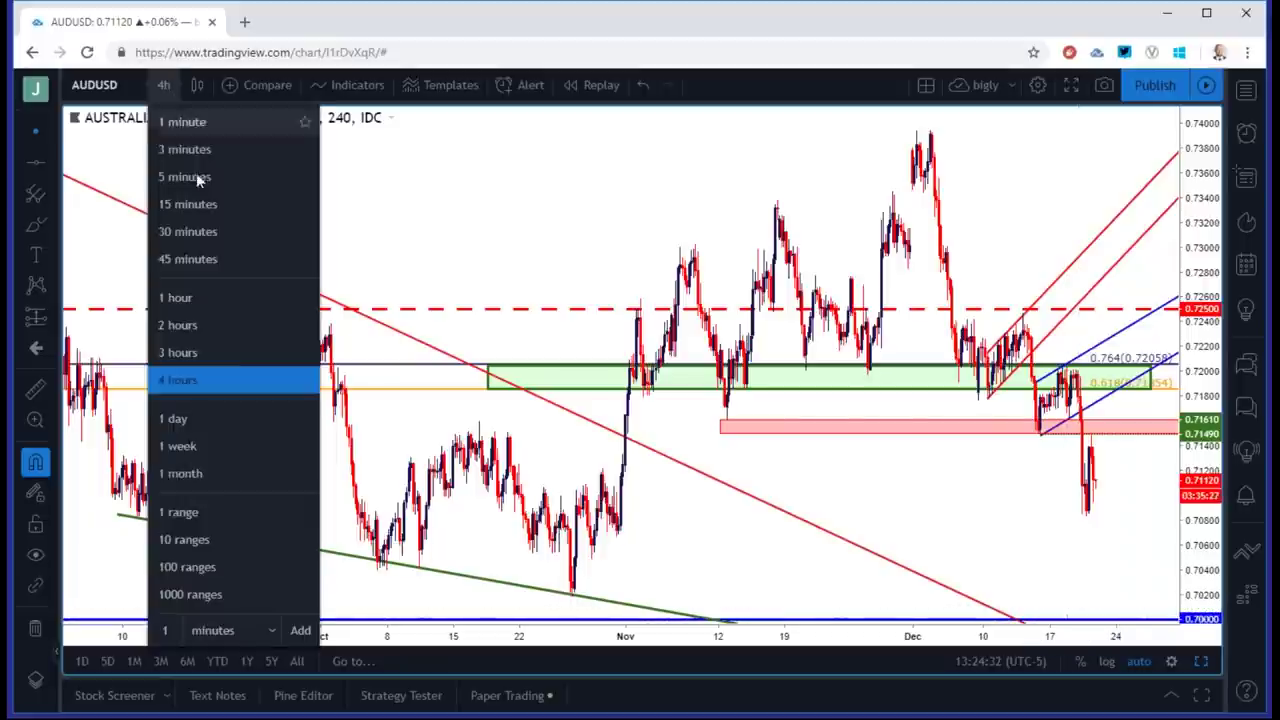
pyautogui.click(236, 421)
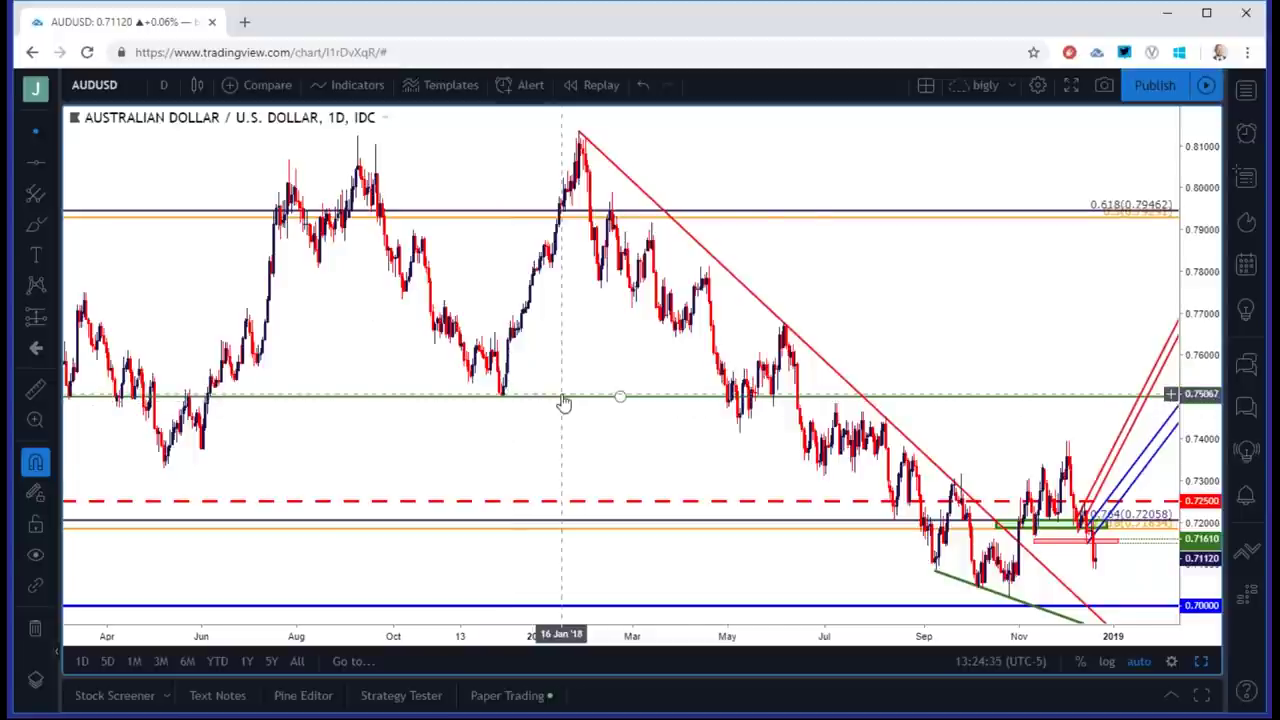
pyautogui.scroll(-5, 563, 400)
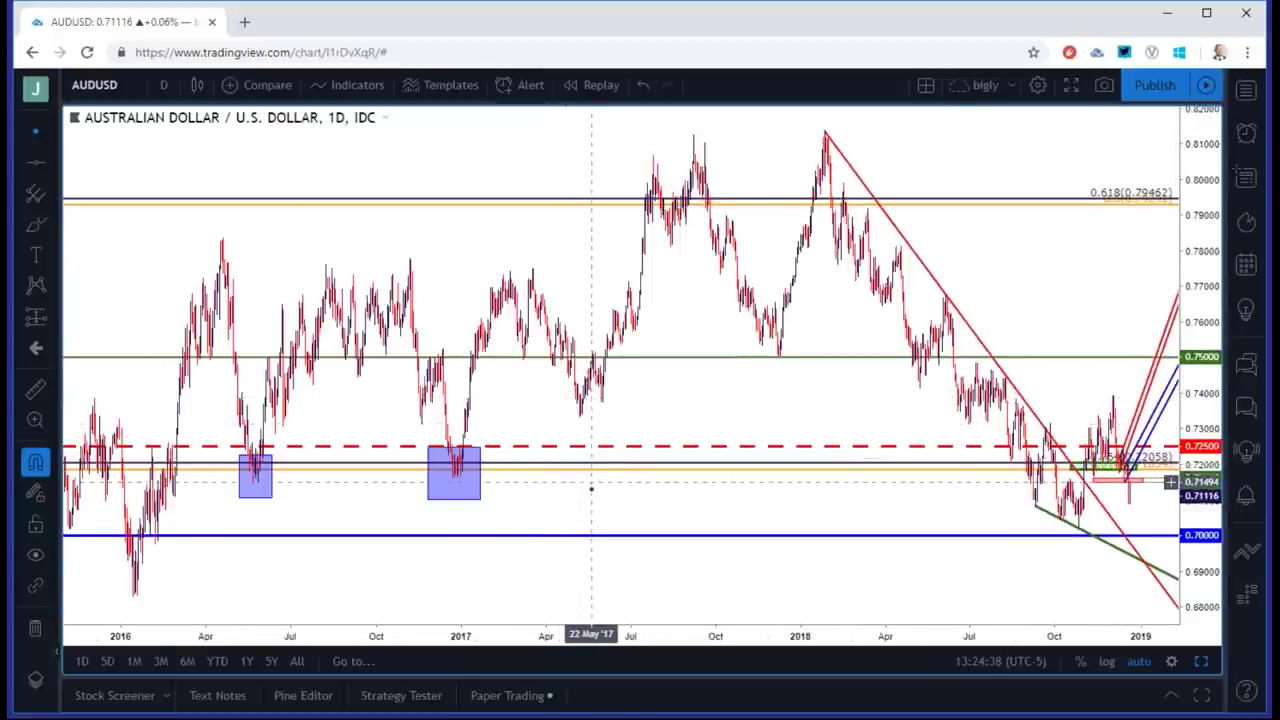
pyautogui.scroll(2, 591, 487)
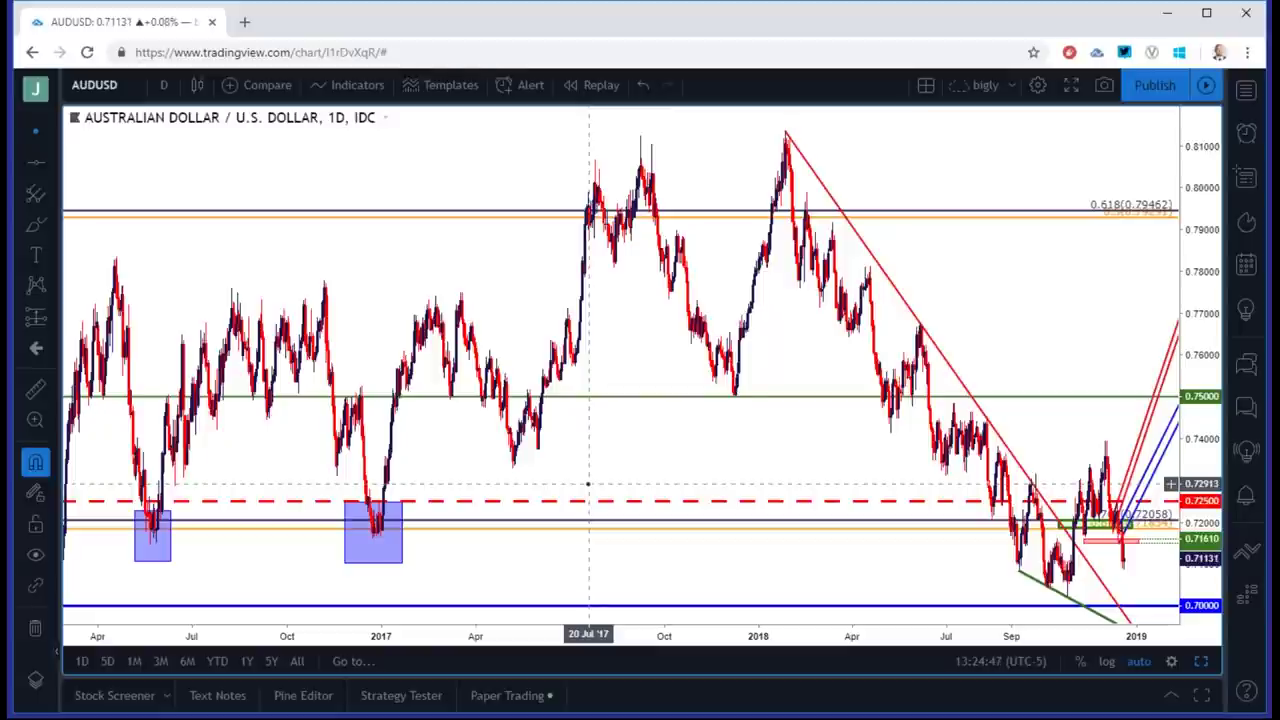
# Return the chart to the 4-hour interval and switch it to NZDUSD to examine the price action since October.
pyautogui.click(163, 85)
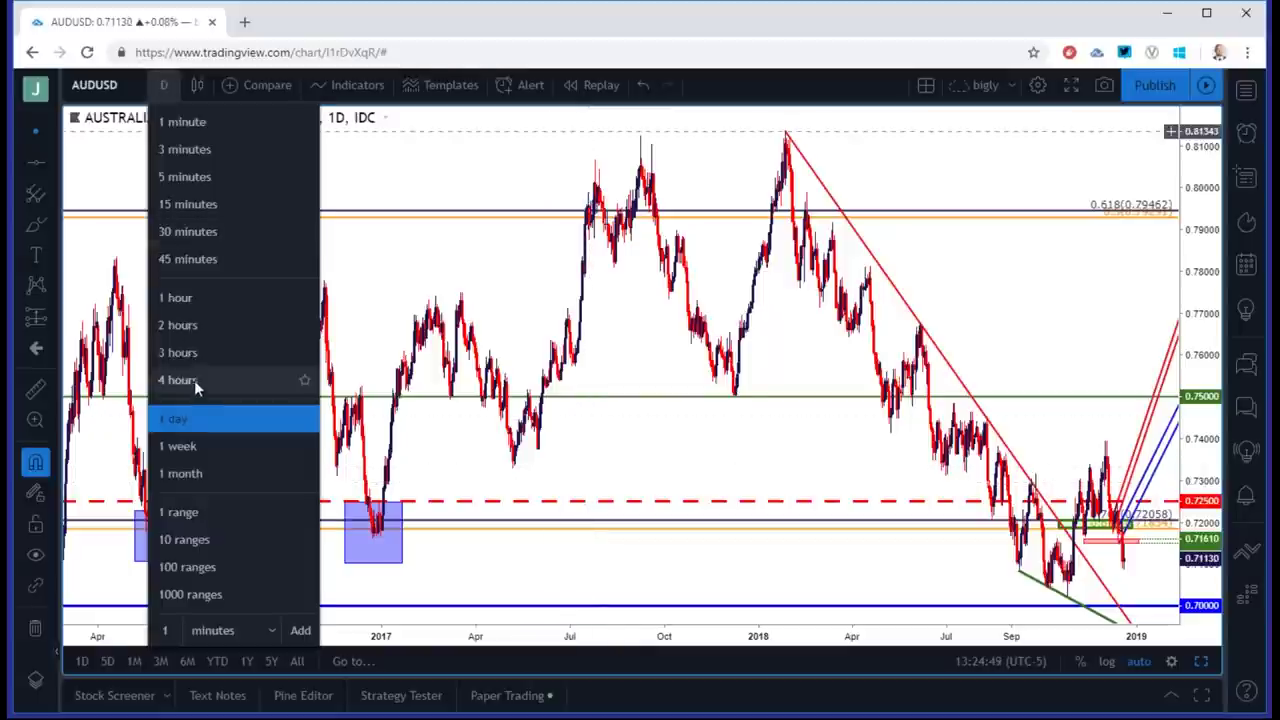
pyautogui.click(178, 380)
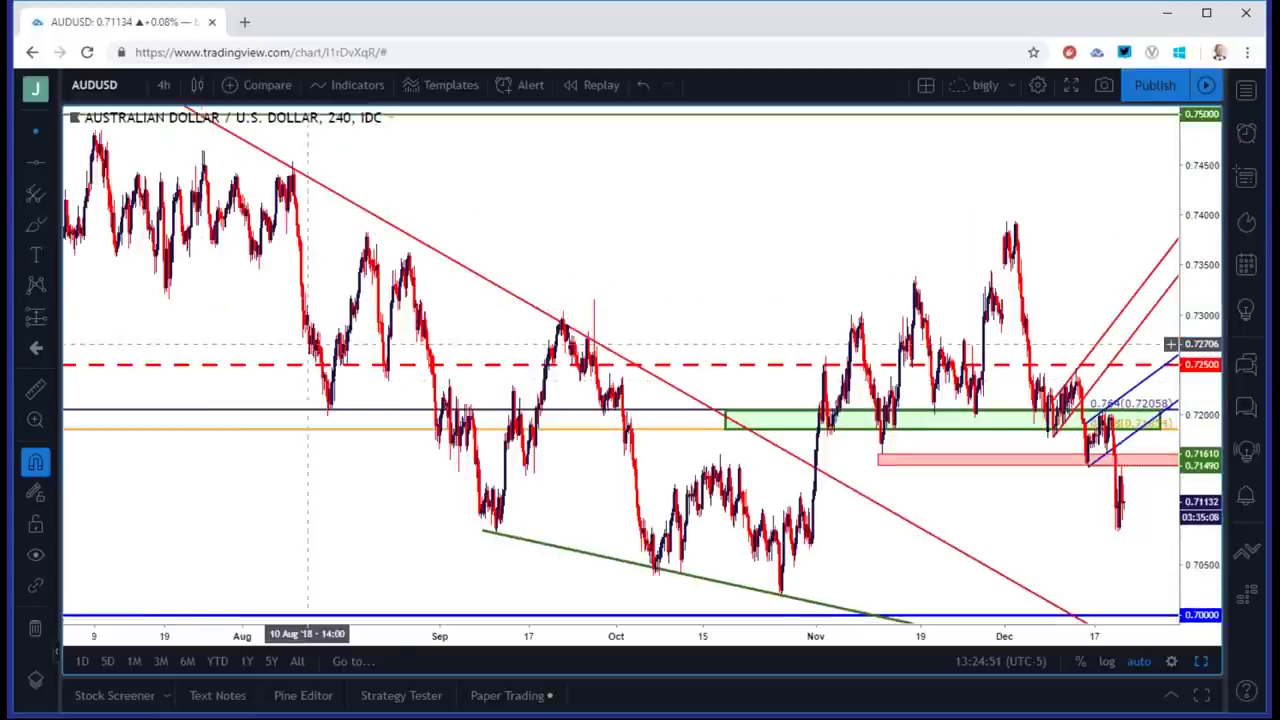
pyautogui.click(117, 88)
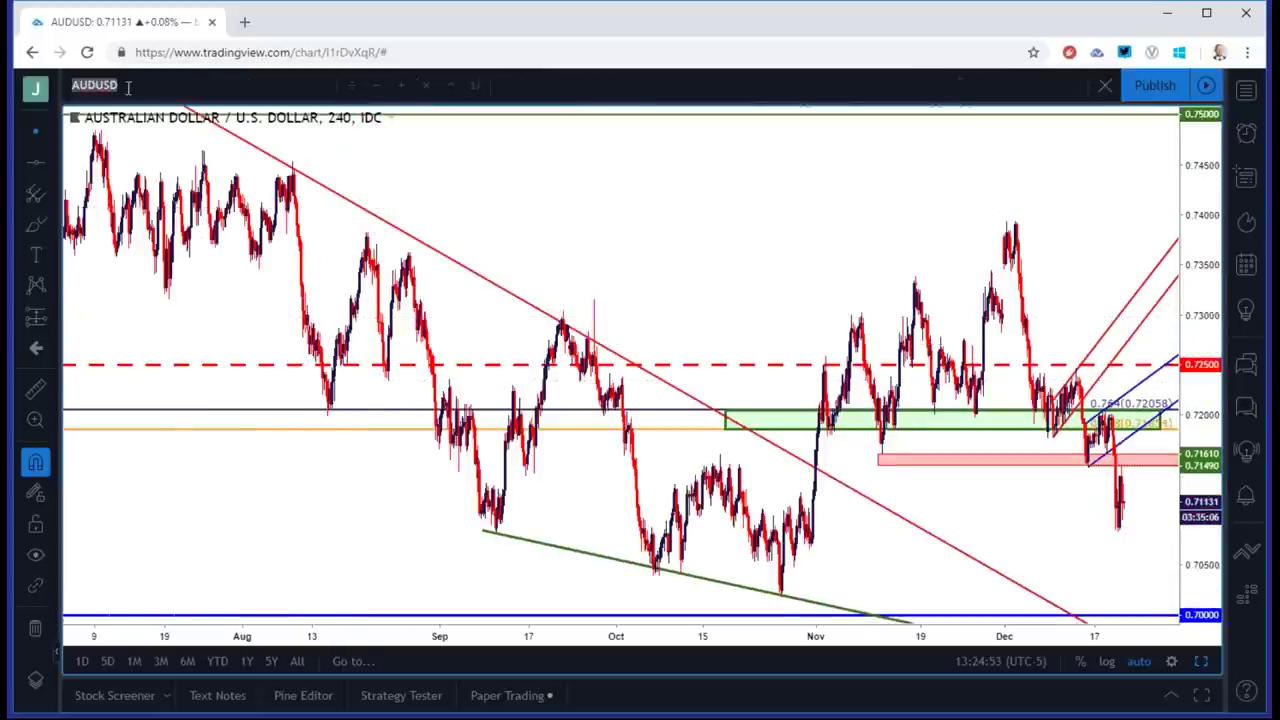
pyautogui.write('nzdusd')
pyautogui.press('Return')
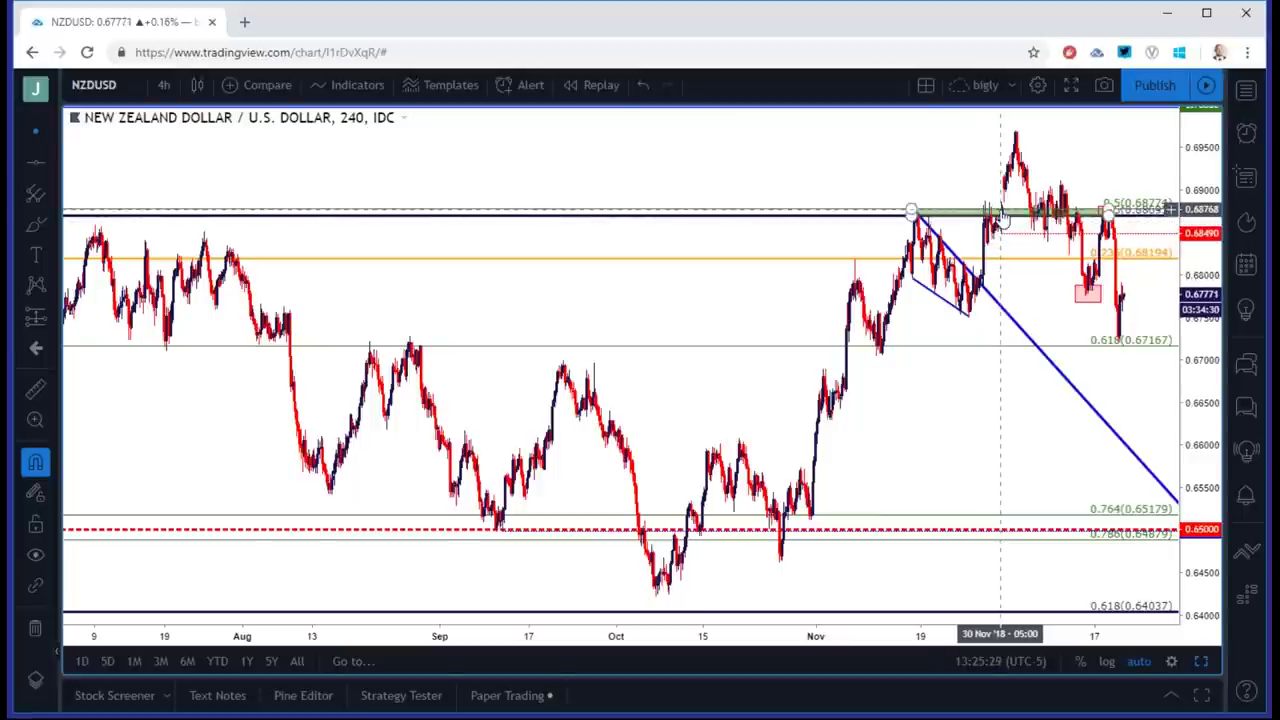
pyautogui.scroll(3, 995, 219)
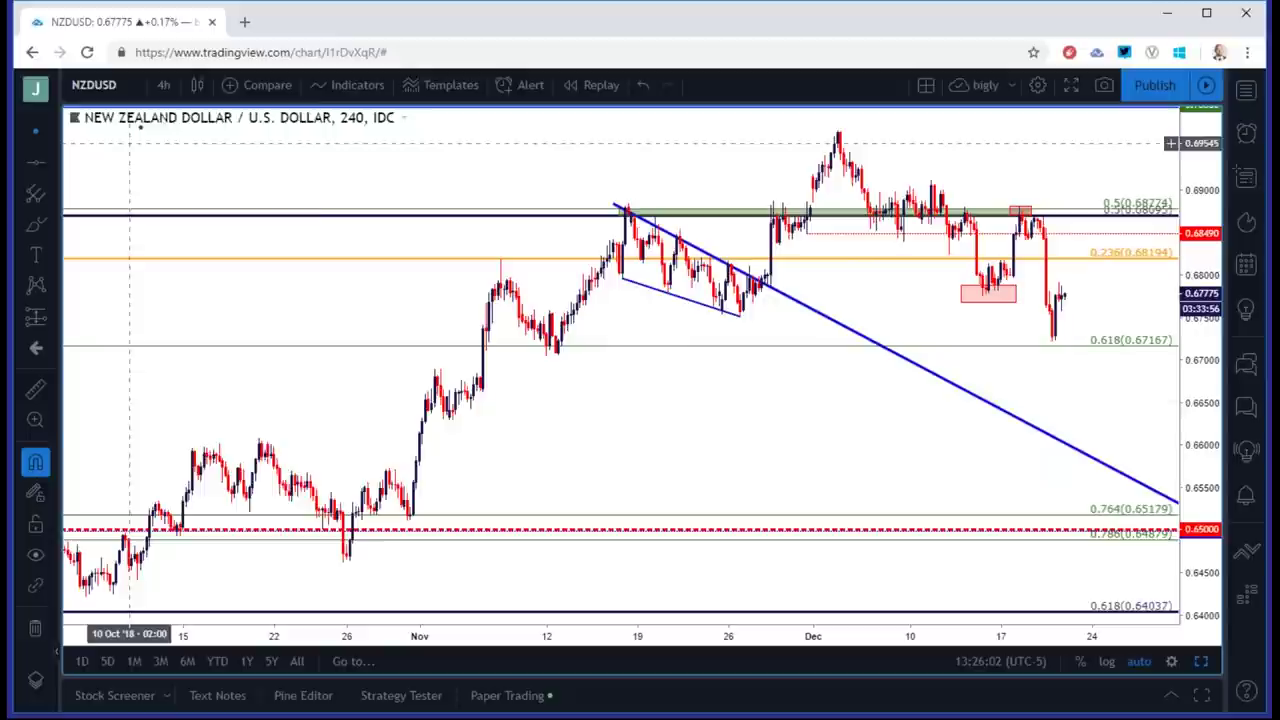
# Set the NZDUSD chart to the 2-hour interval and examine price since November around the green zone, the red boxes and the 0.618 level.
pyautogui.click(163, 84)
pyautogui.click(186, 328)
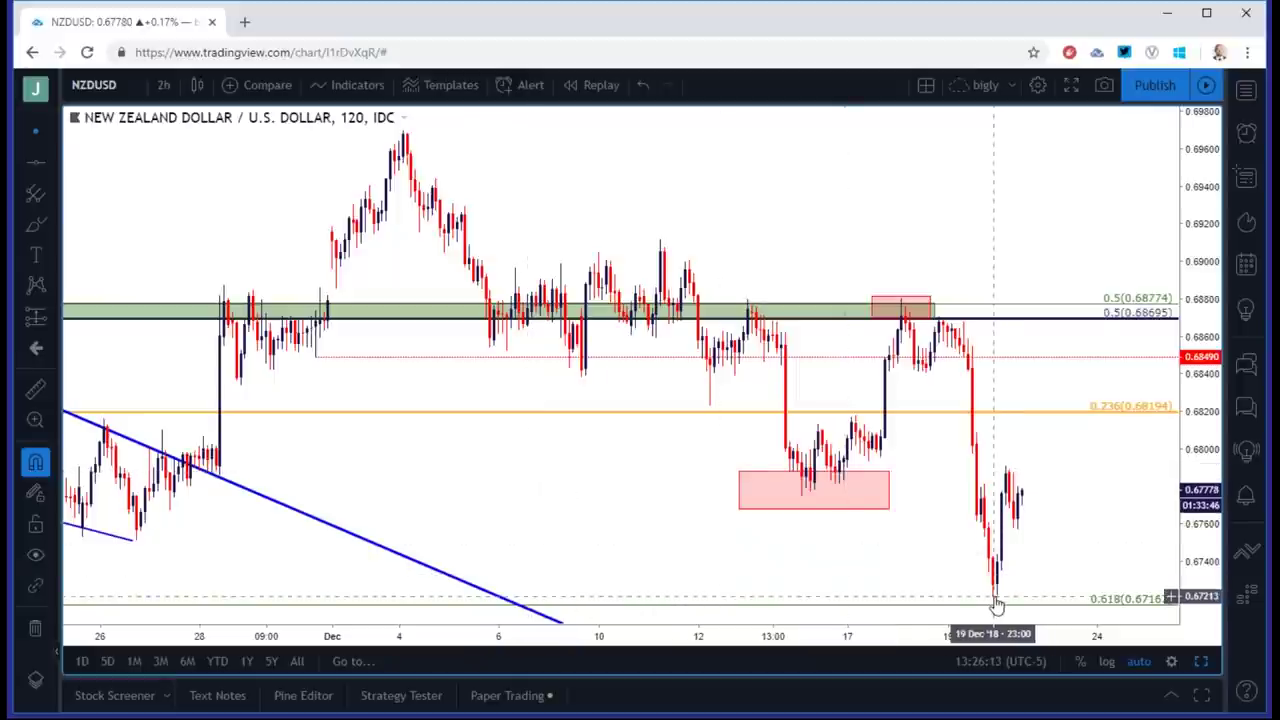
pyautogui.scroll(-3, 993, 598)
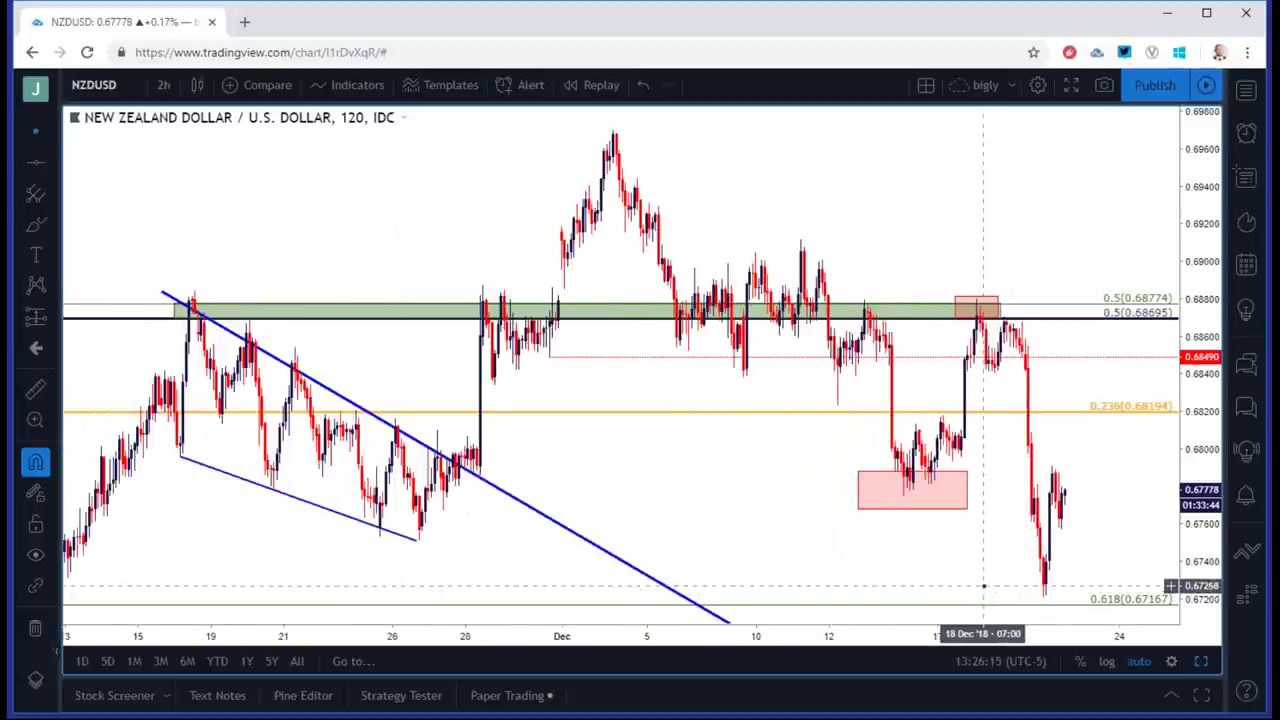
pyautogui.scroll(-3, 950, 540)
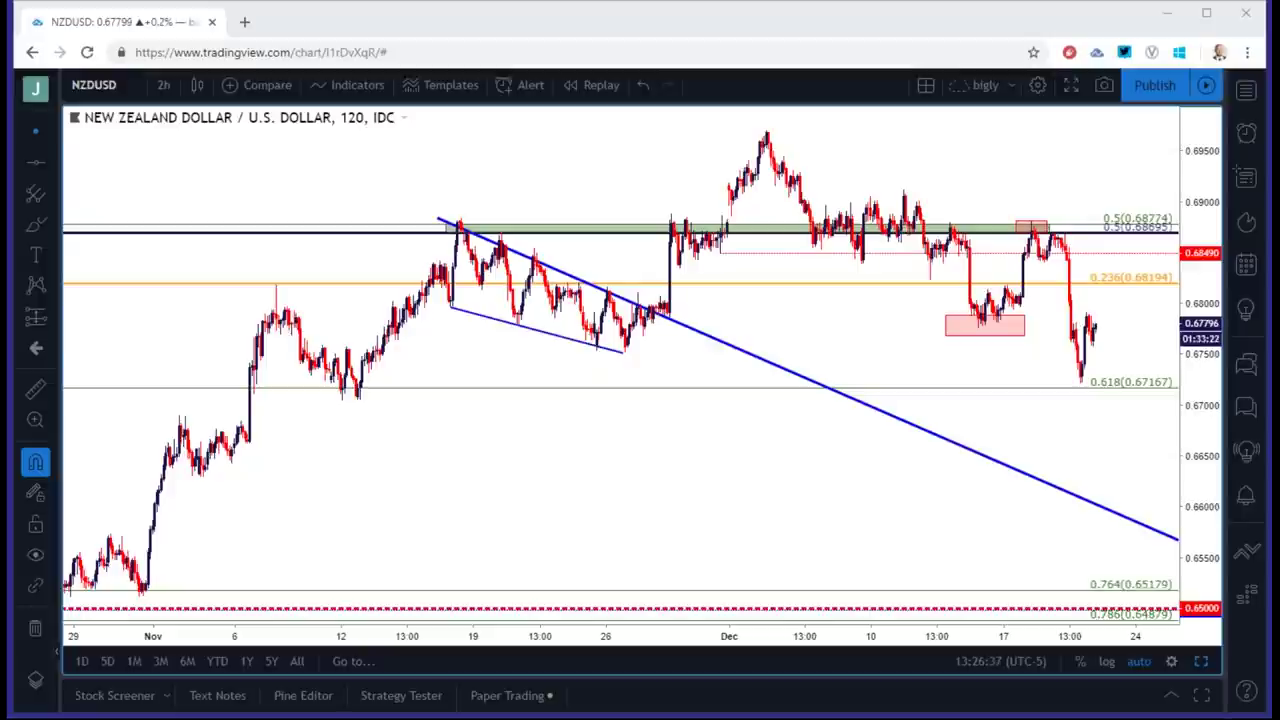
# Switch the chart to the FXCM Dow Jones index US30 and examine it on the 1-day interval with its Fibonacci levels.
pyautogui.click(94, 84)
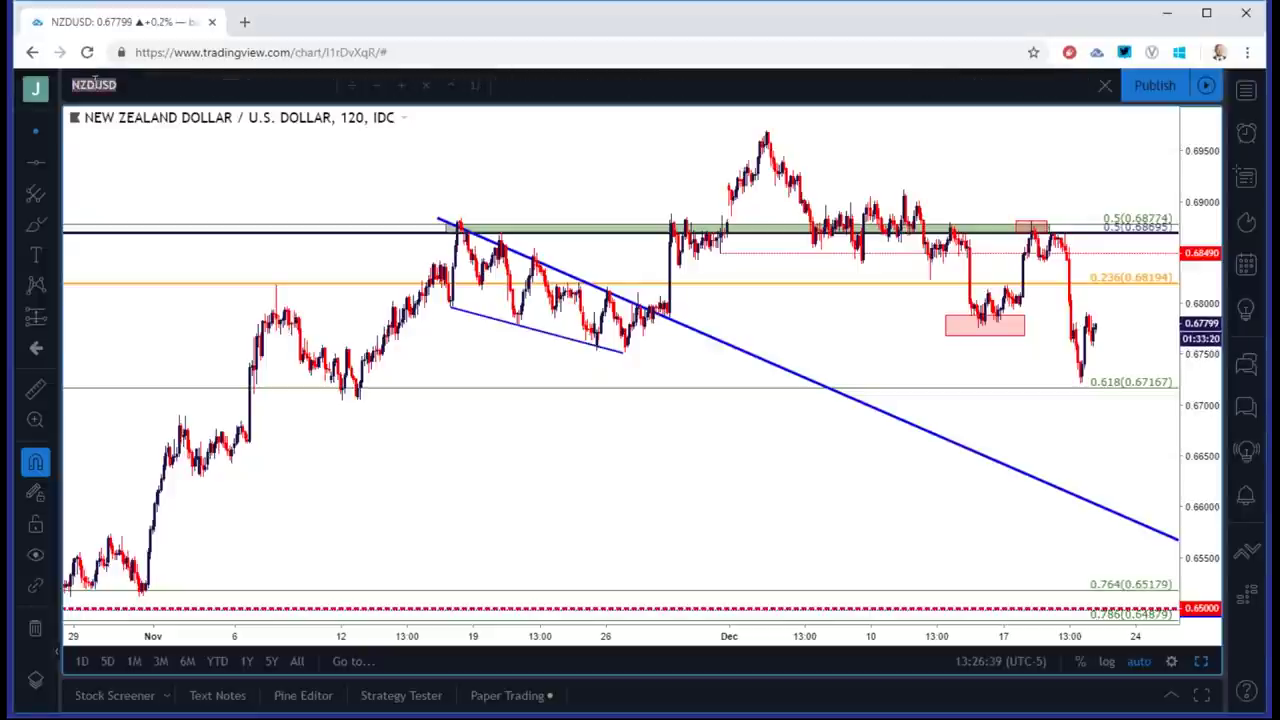
pyautogui.write('US30')
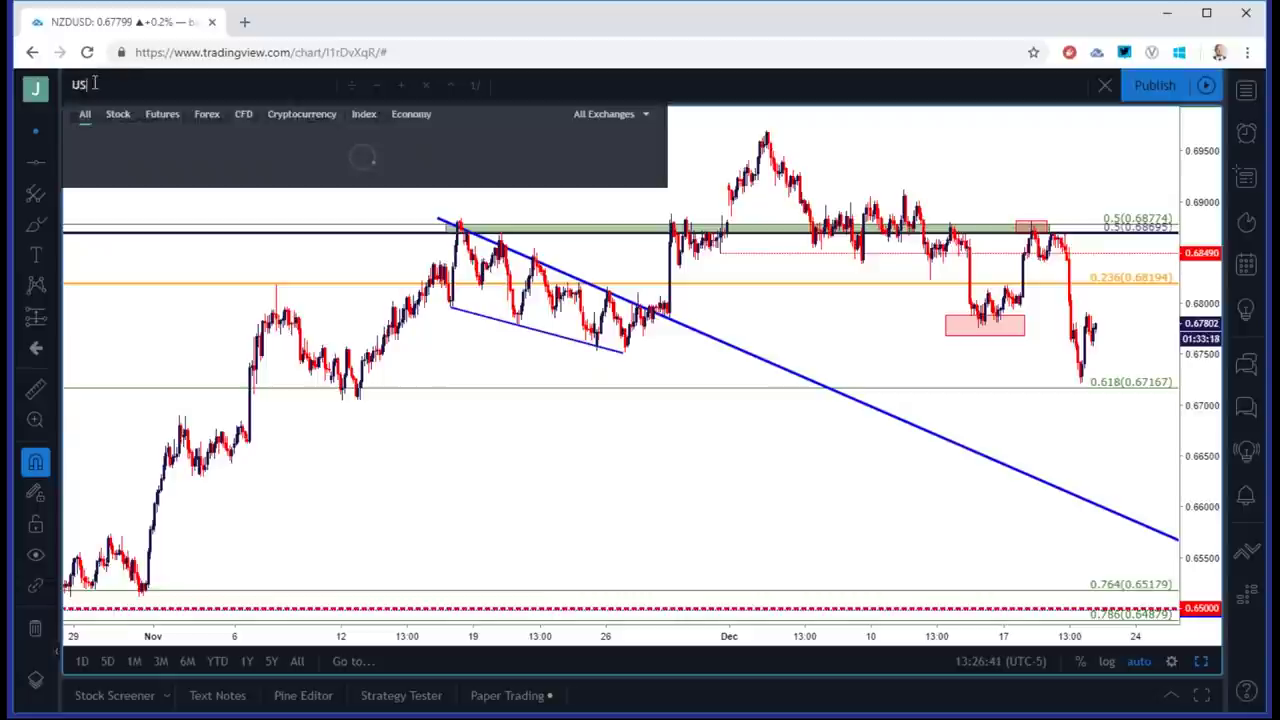
pyautogui.press('Home')
pyautogui.write('TVC:')
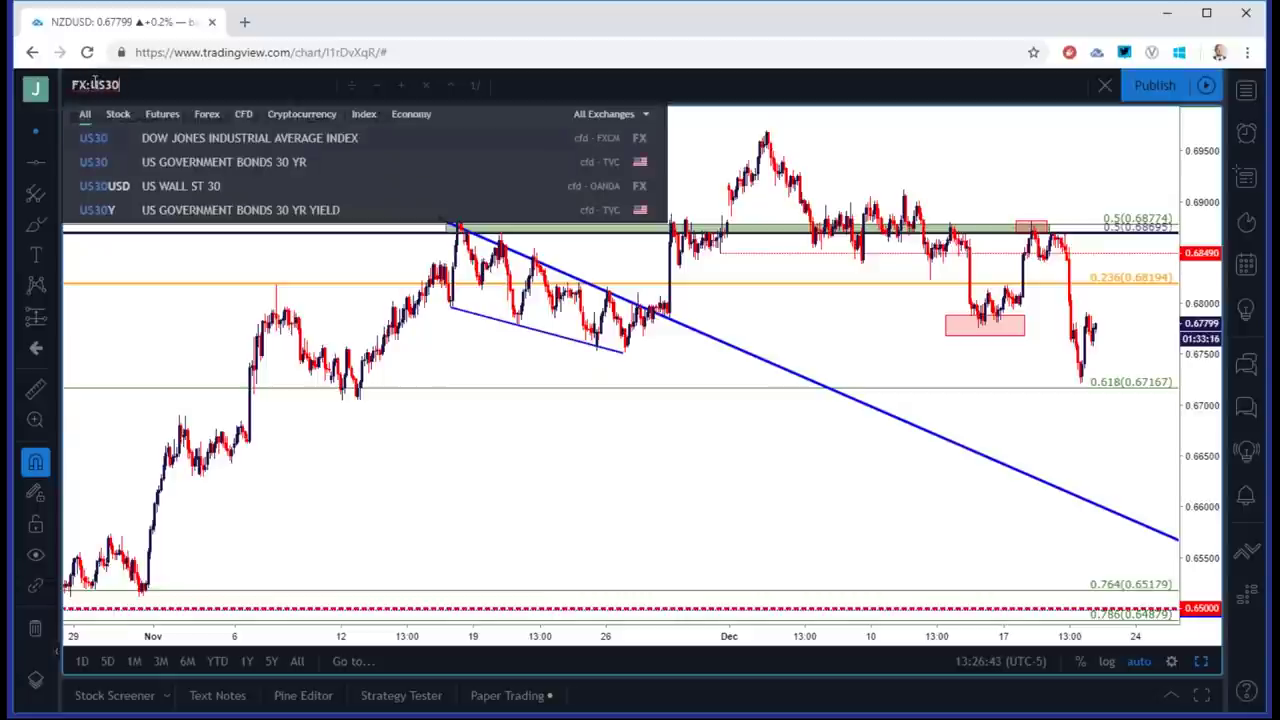
pyautogui.press('Return')
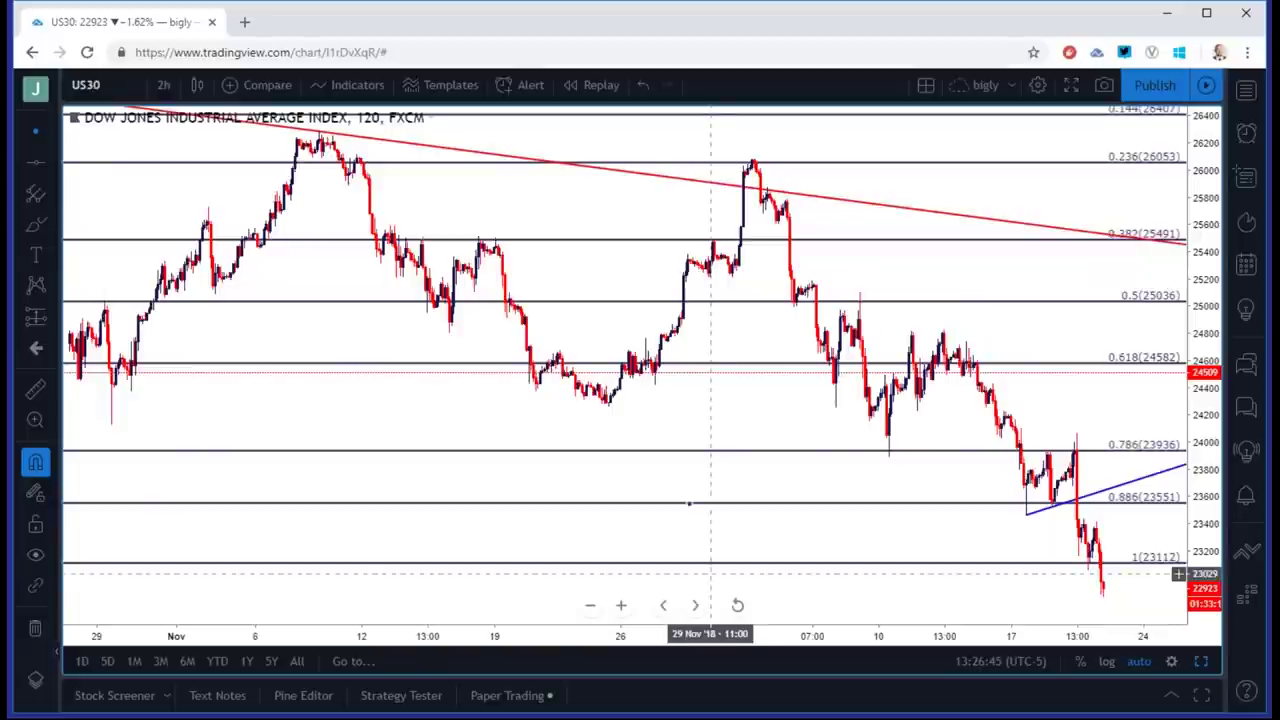
pyautogui.click(160, 88)
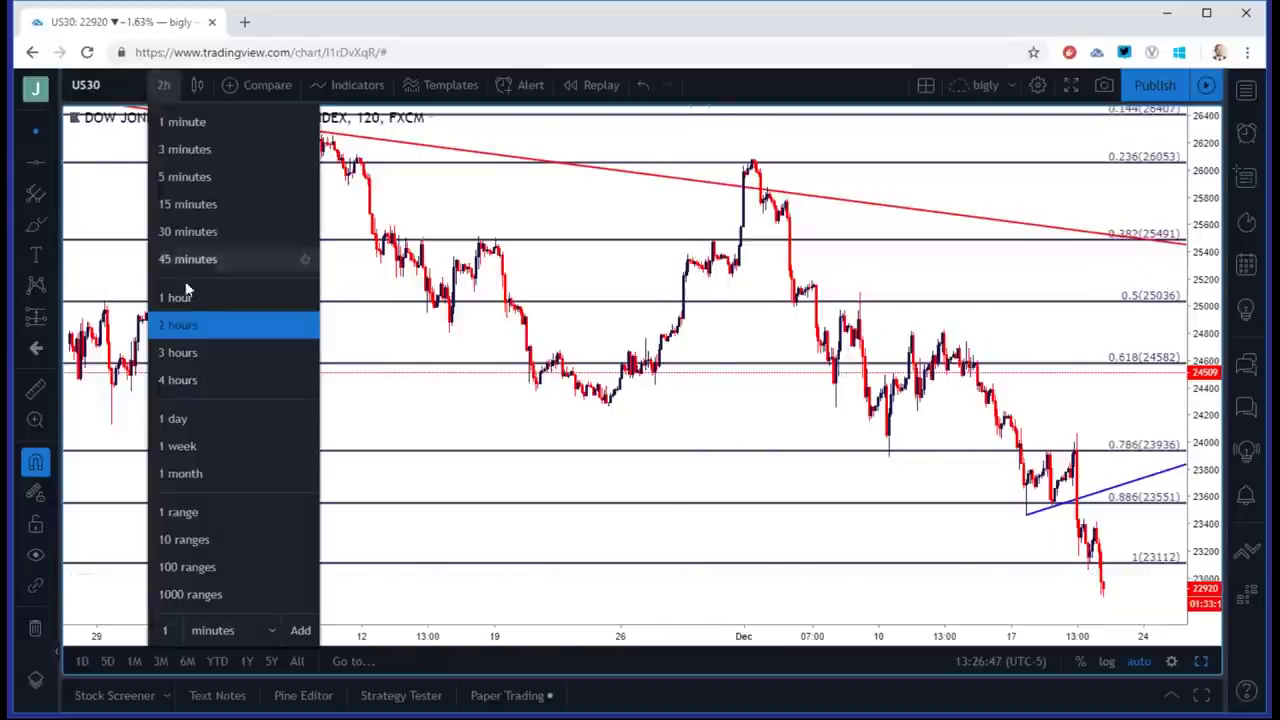
pyautogui.click(213, 429)
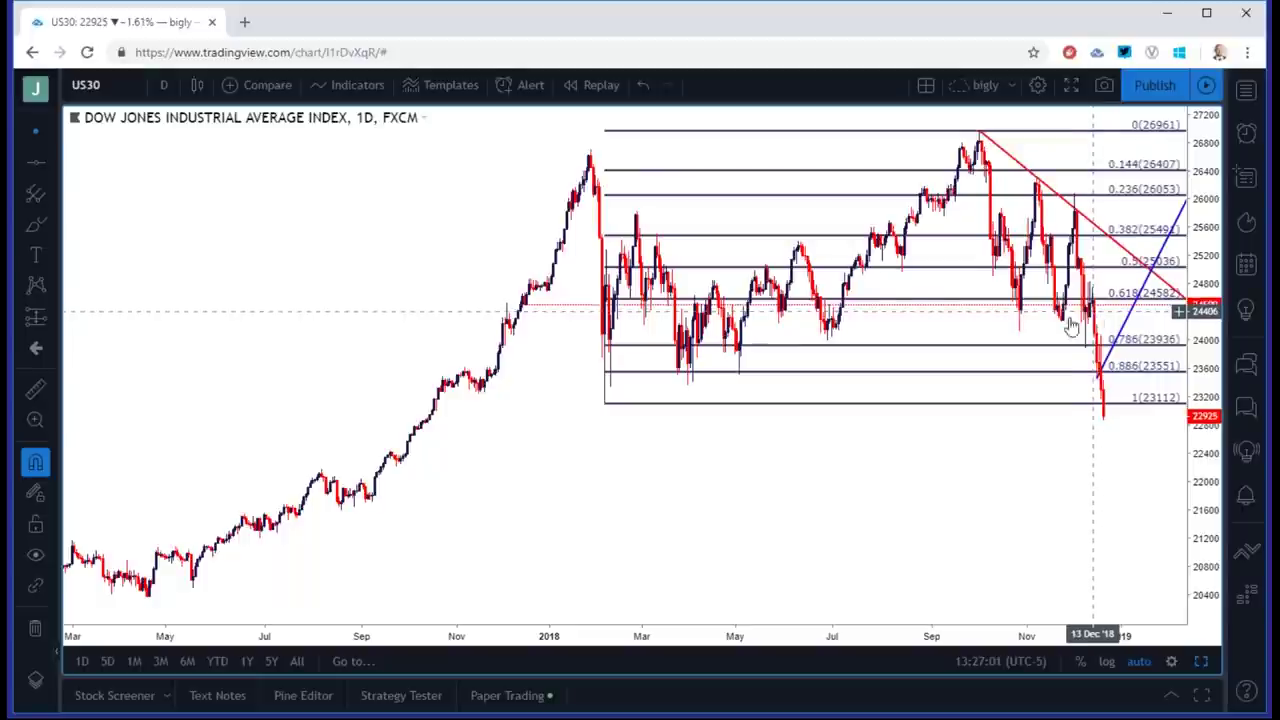
# Set the US30 chart to the 2-hour interval and examine the December decline through the lower Fibonacci levels and the short blue trendline.
pyautogui.click(164, 84)
pyautogui.click(183, 370)
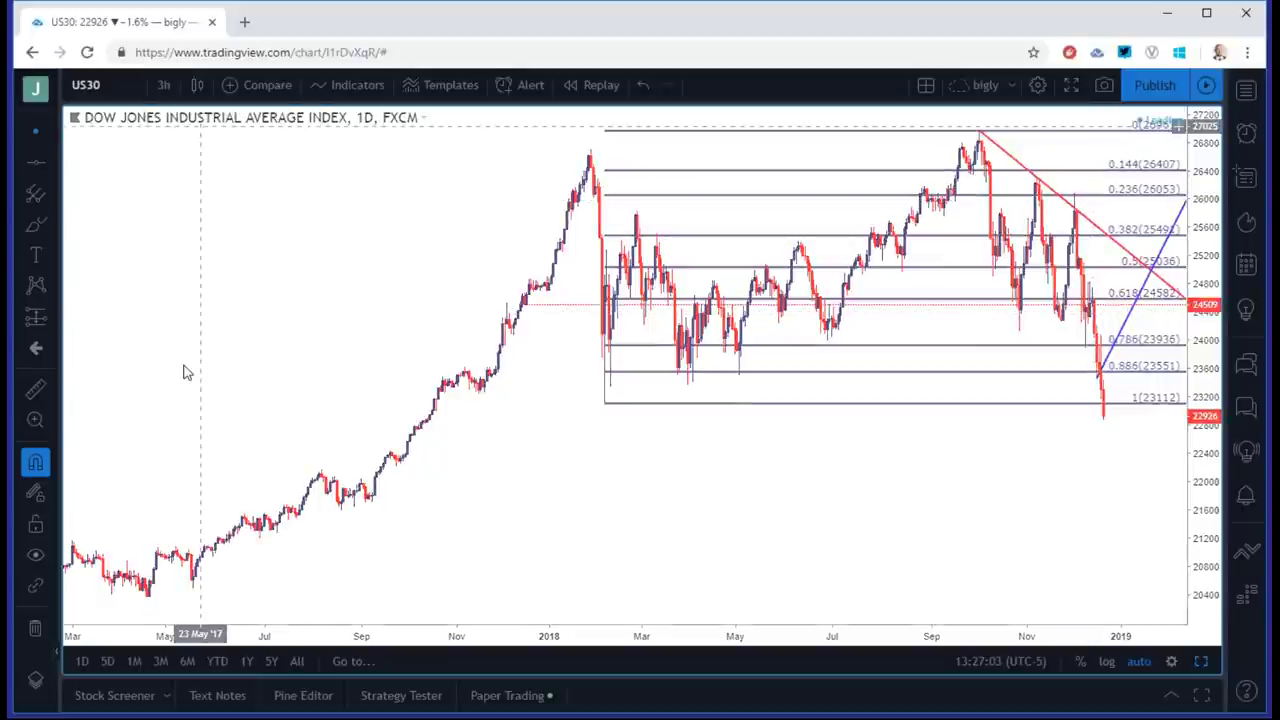
pyautogui.click(164, 84)
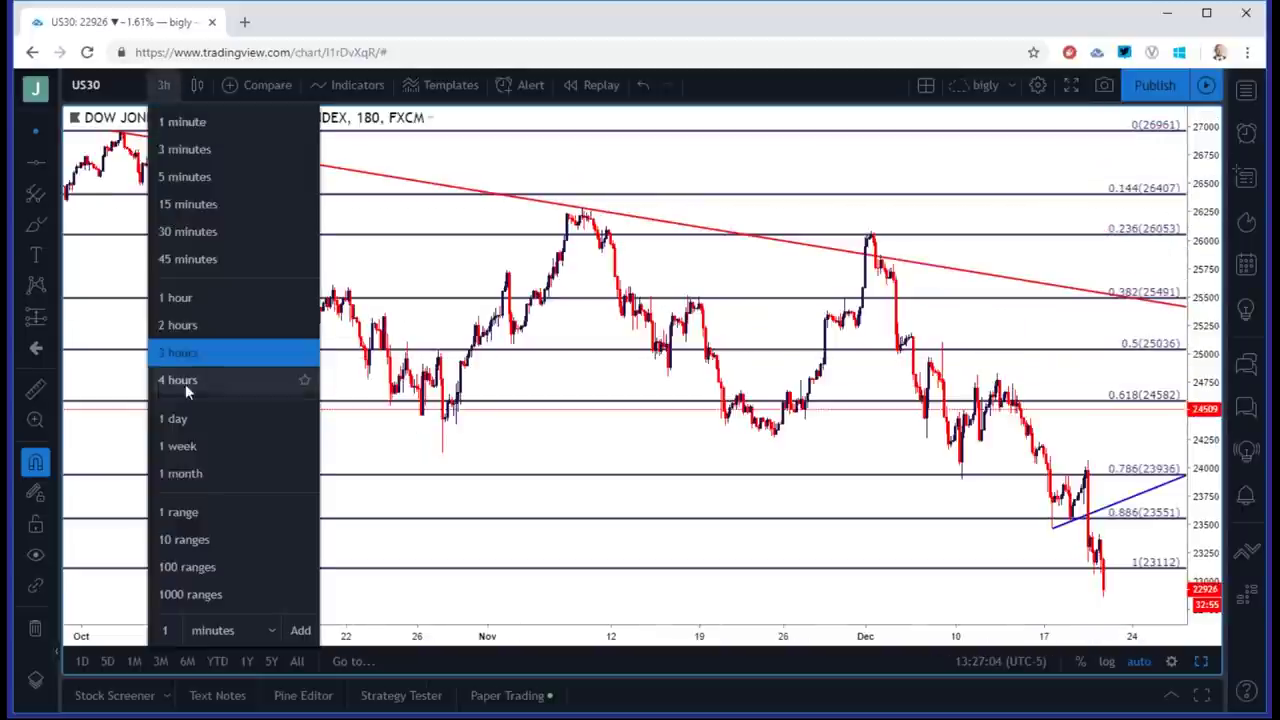
pyautogui.click(180, 325)
pyautogui.scroll(5, 650, 440)
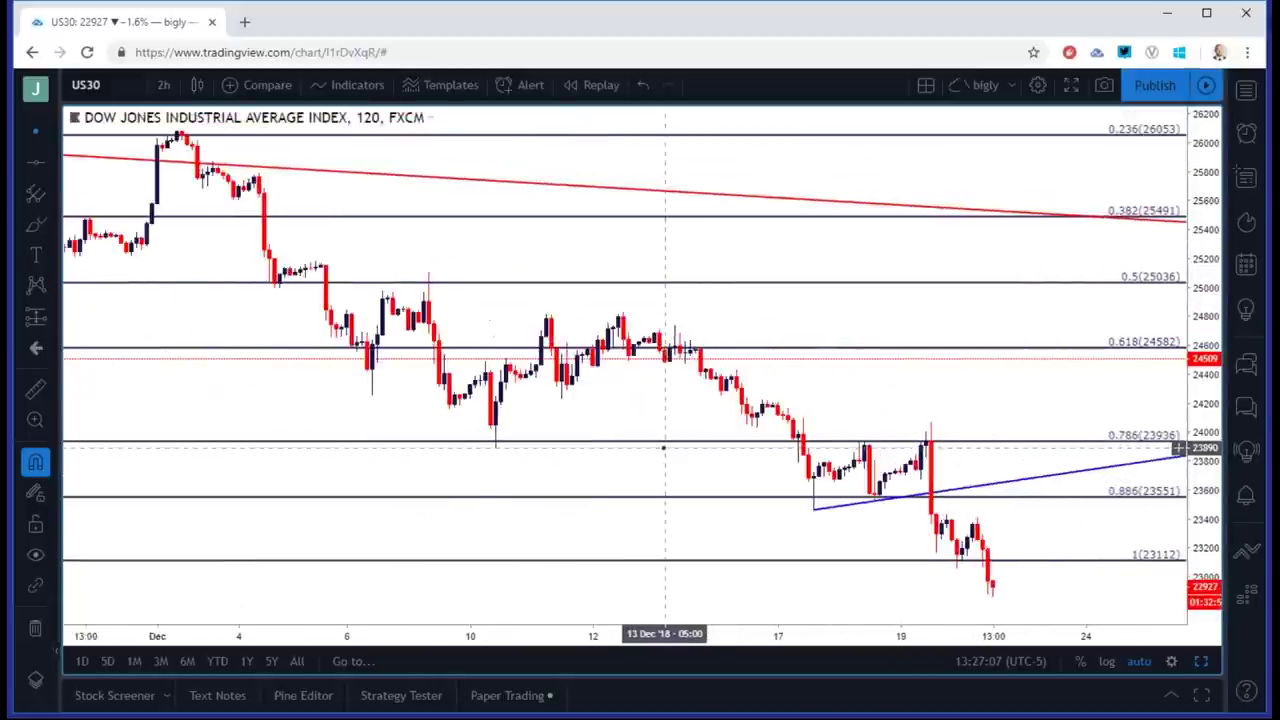
pyautogui.scroll(2, 664, 447)
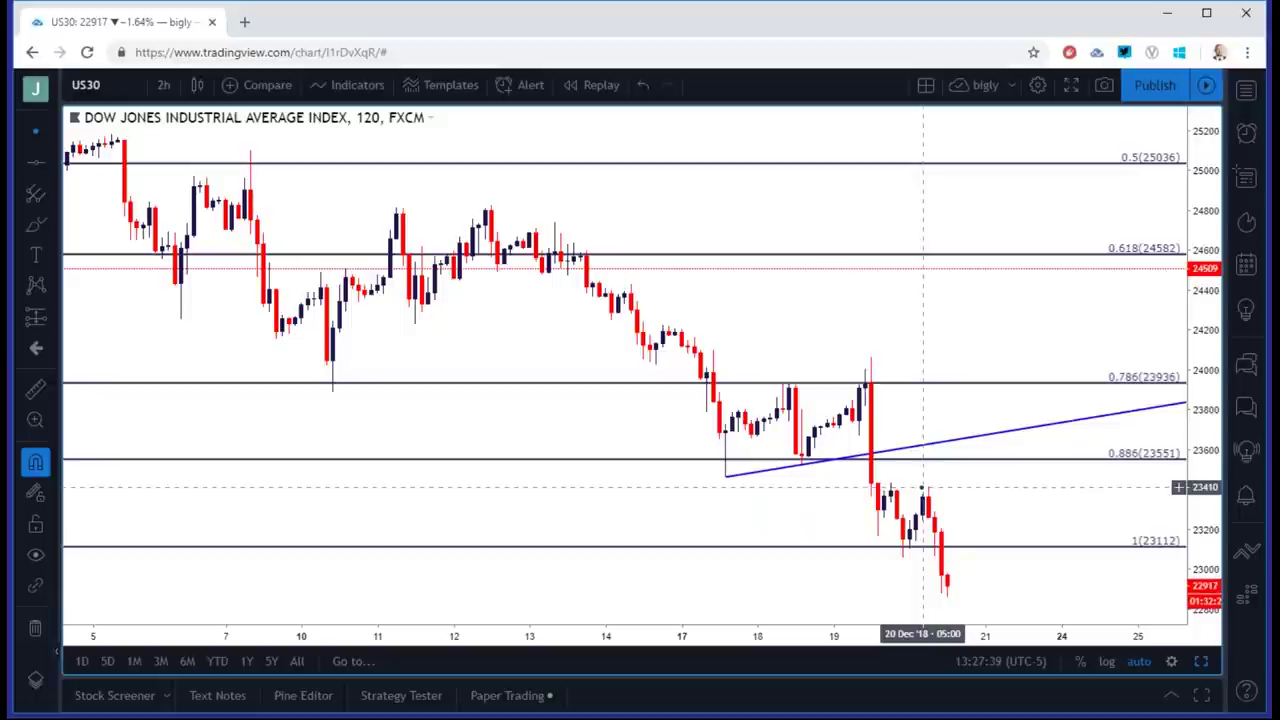
# Return the US30 chart to the 1-day interval and enable the 1.272 level on the Fibonacci retracement.
pyautogui.click(163, 84)
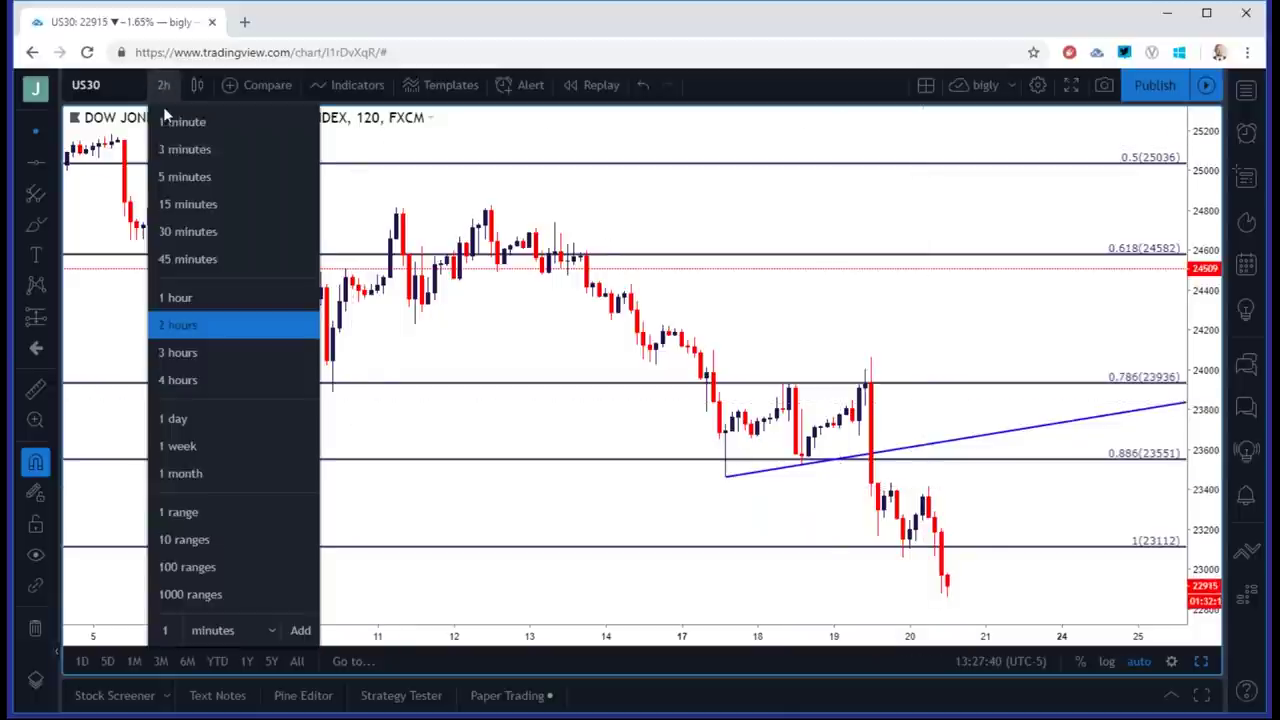
pyautogui.click(212, 420)
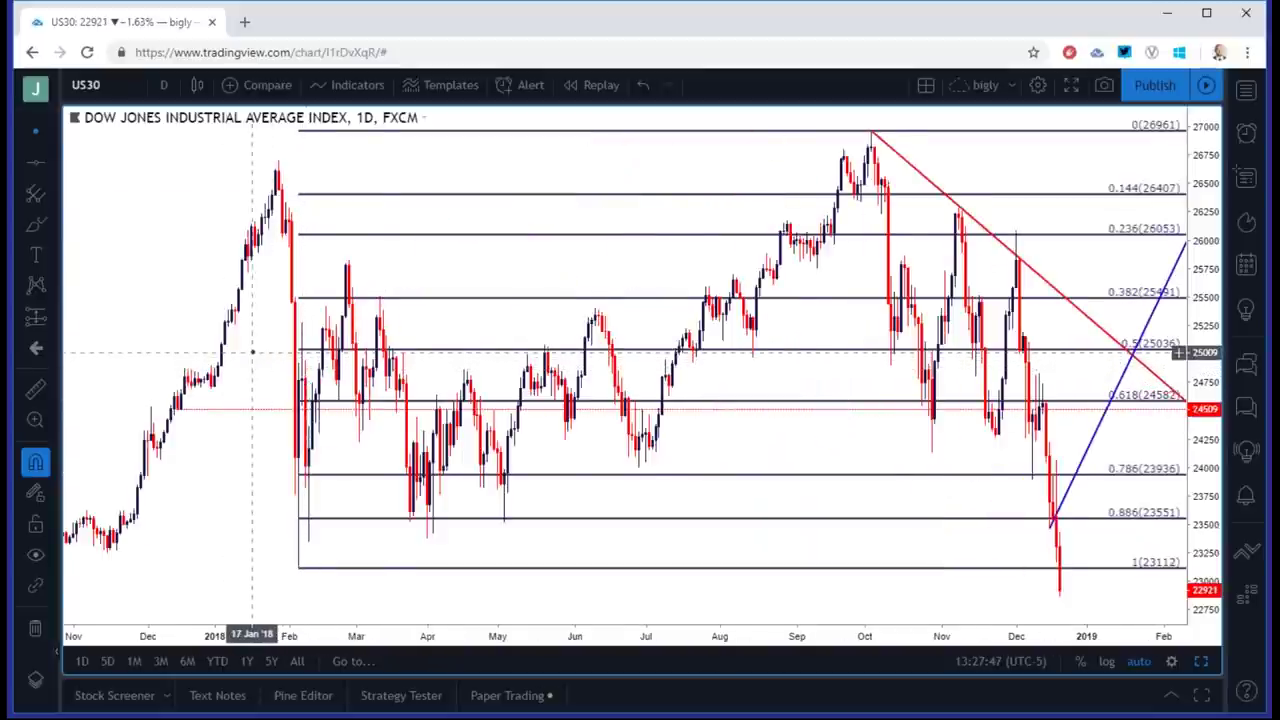
pyautogui.scroll(-4, 255, 355)
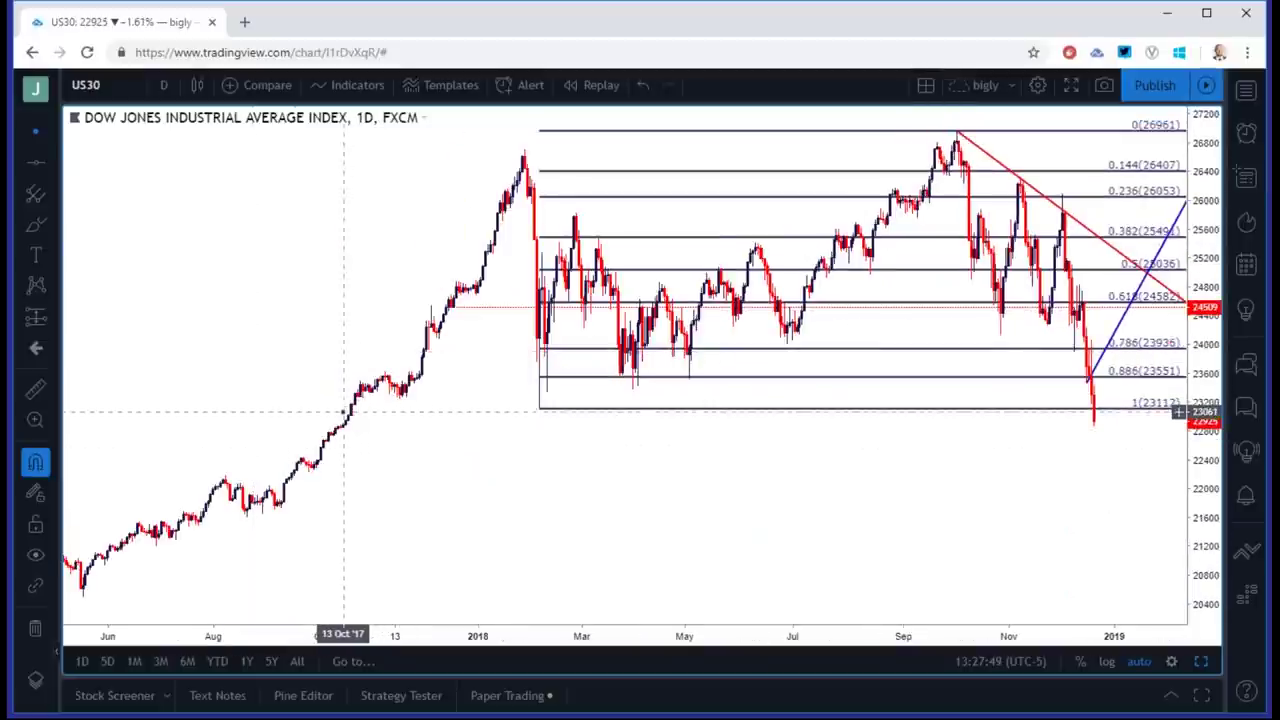
pyautogui.doubleClick(726, 407)
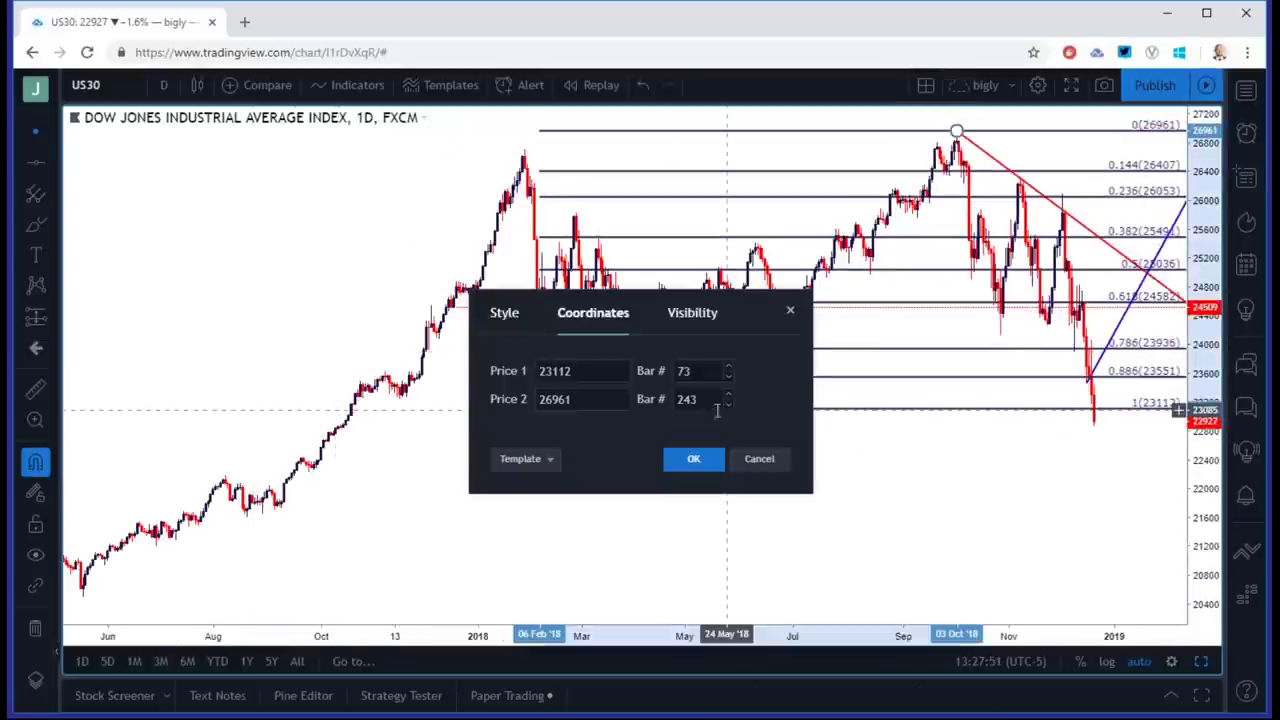
pyautogui.click(505, 313)
pyautogui.click(640, 512)
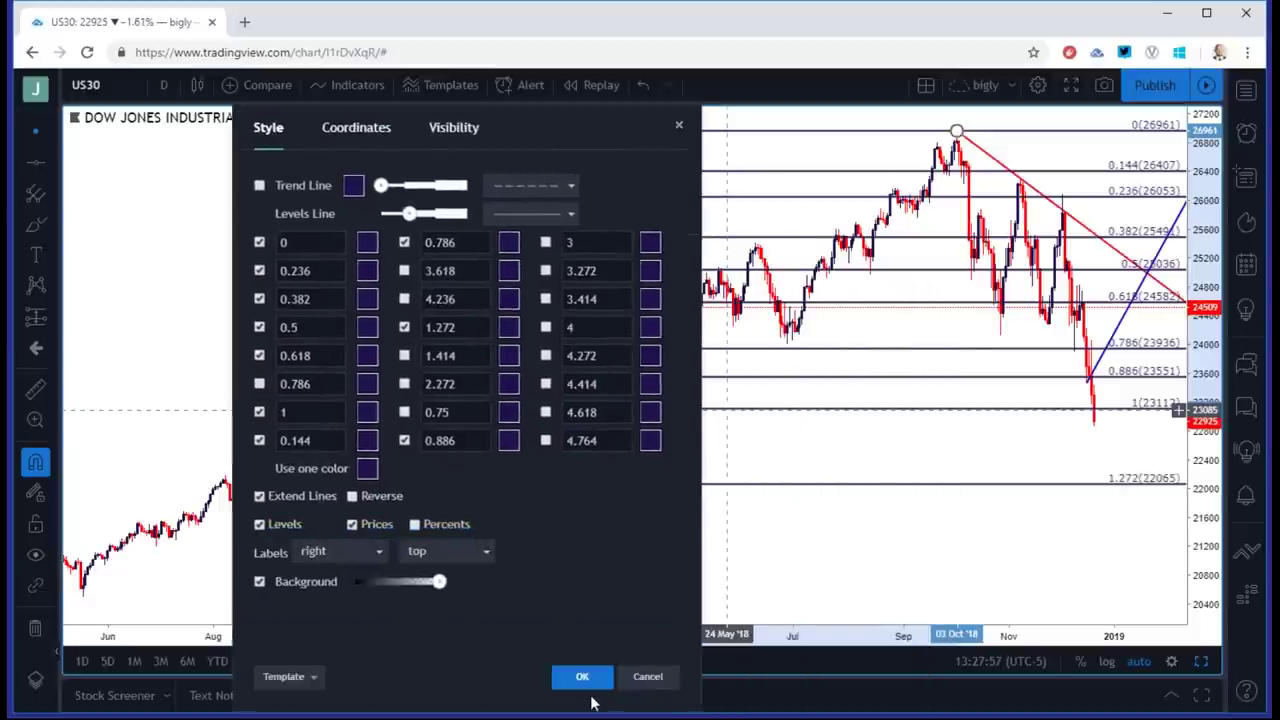
pyautogui.click(583, 677)
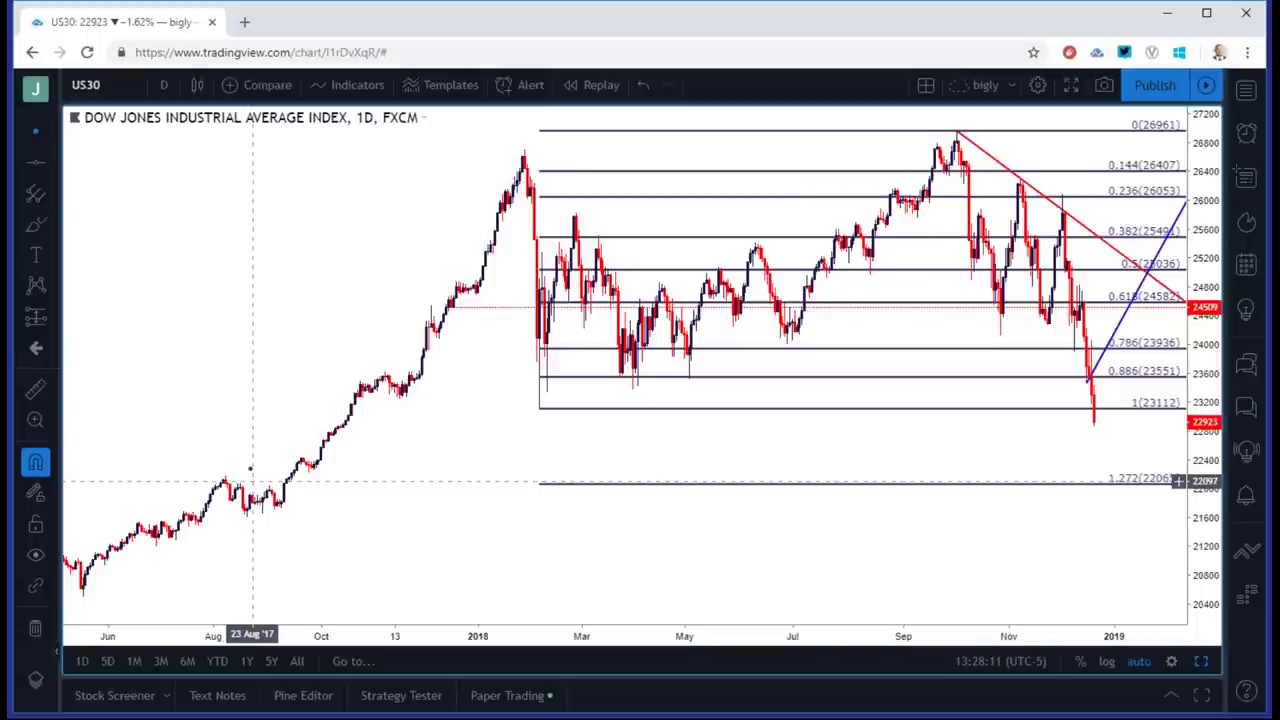
# Switch the chart to the FXCM S&P 500 index SPX500 and examine its daily decline within the grey box around the 0.5 Fibonacci level.
pyautogui.click(106, 84)
pyautogui.write('SPX500')
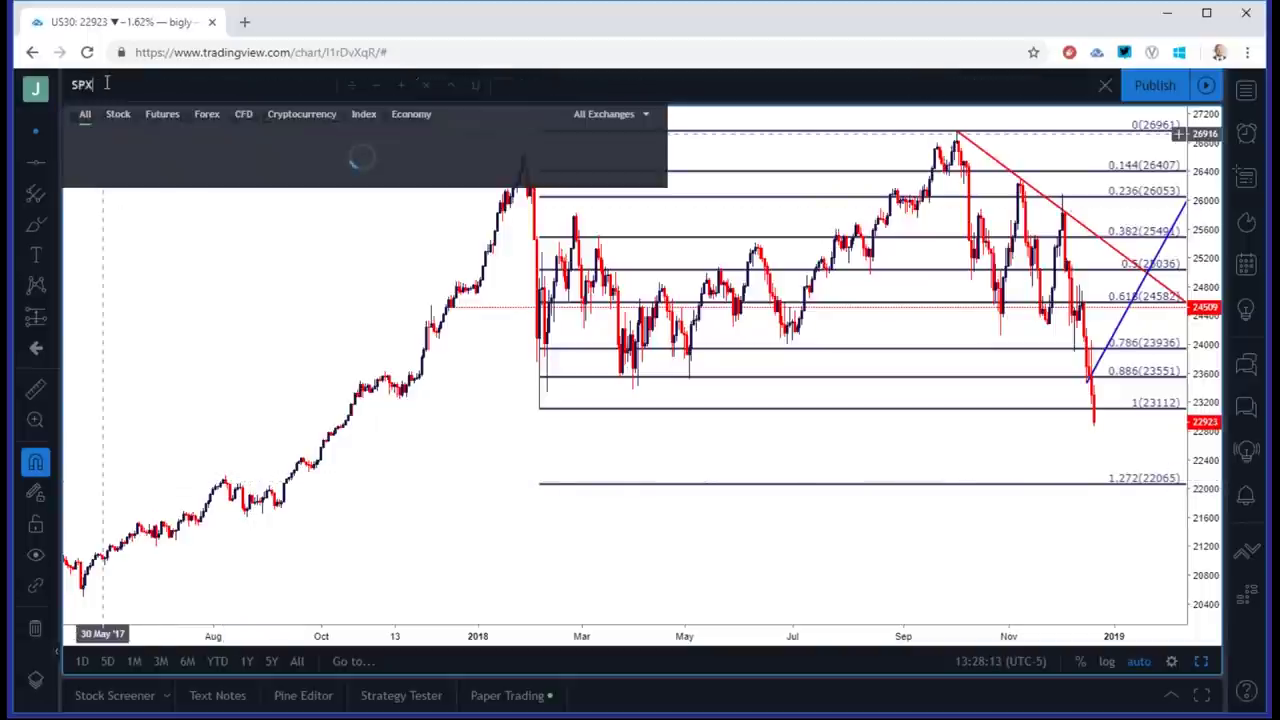
pyautogui.press('Down')
pyautogui.press('Return')
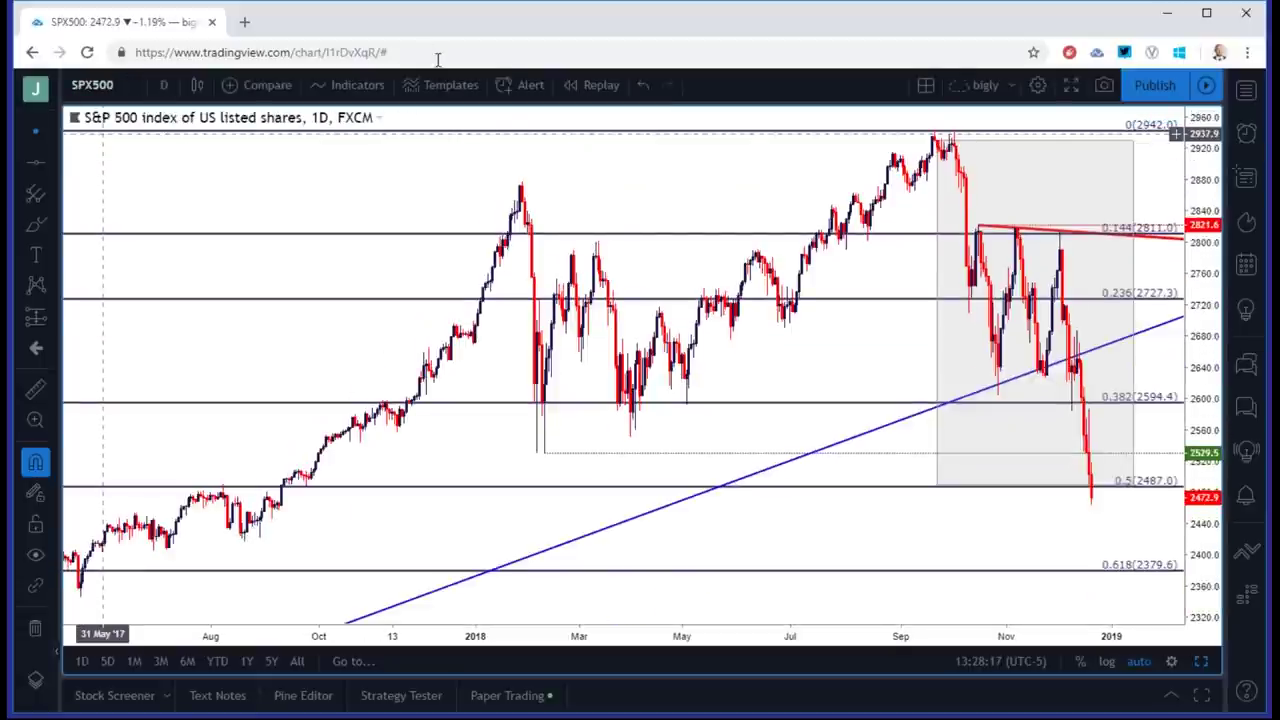
pyautogui.scroll(-4, 430, 150)
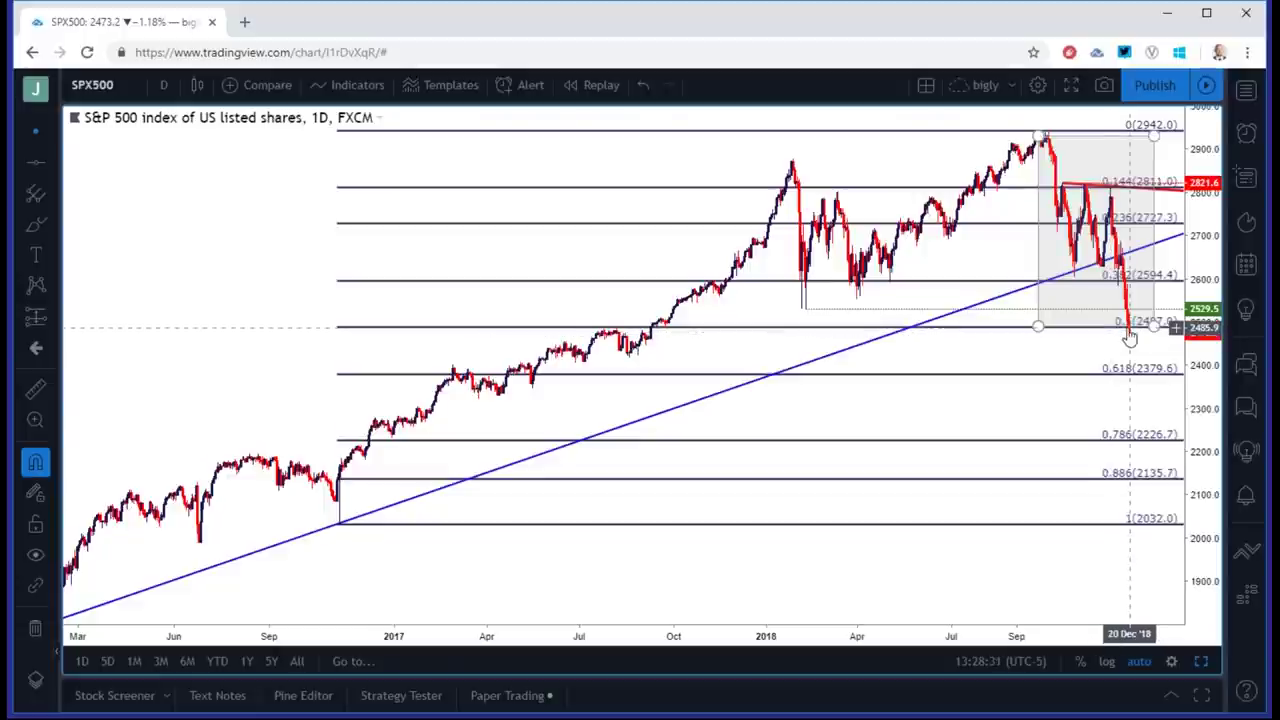
pyautogui.scroll(4, 1100, 343)
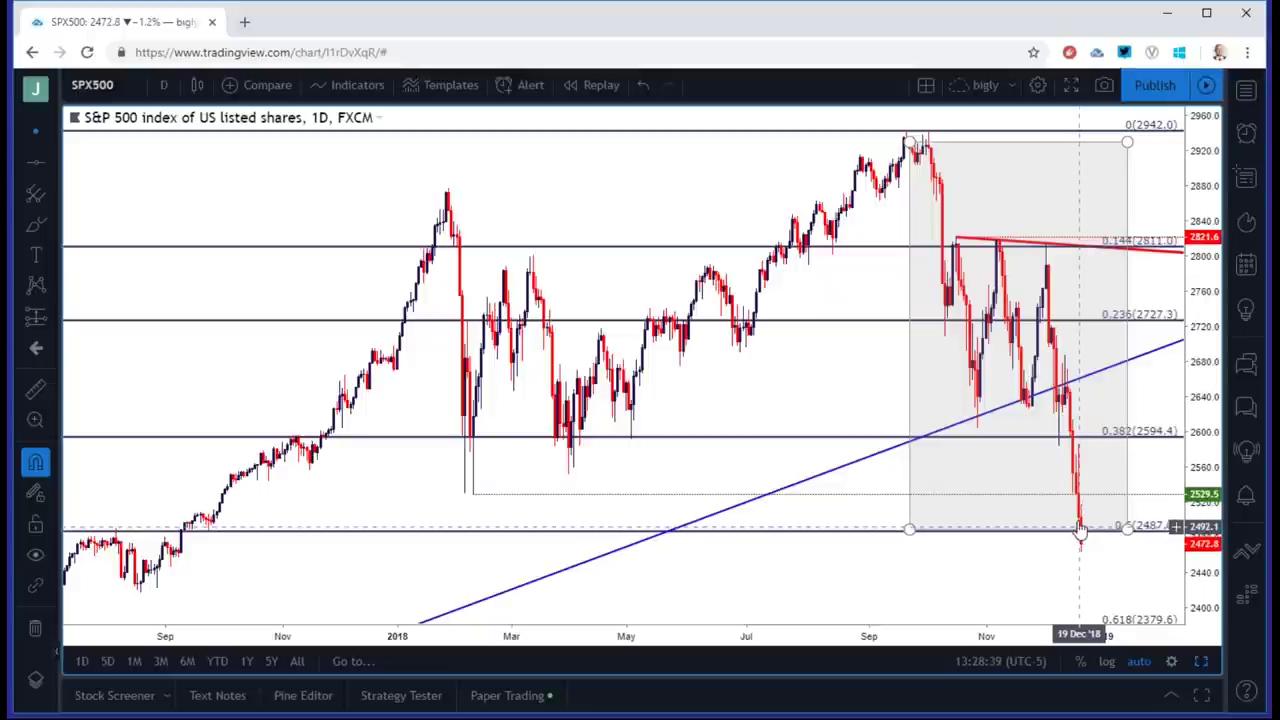
pyautogui.scroll(-3, 1080, 533)
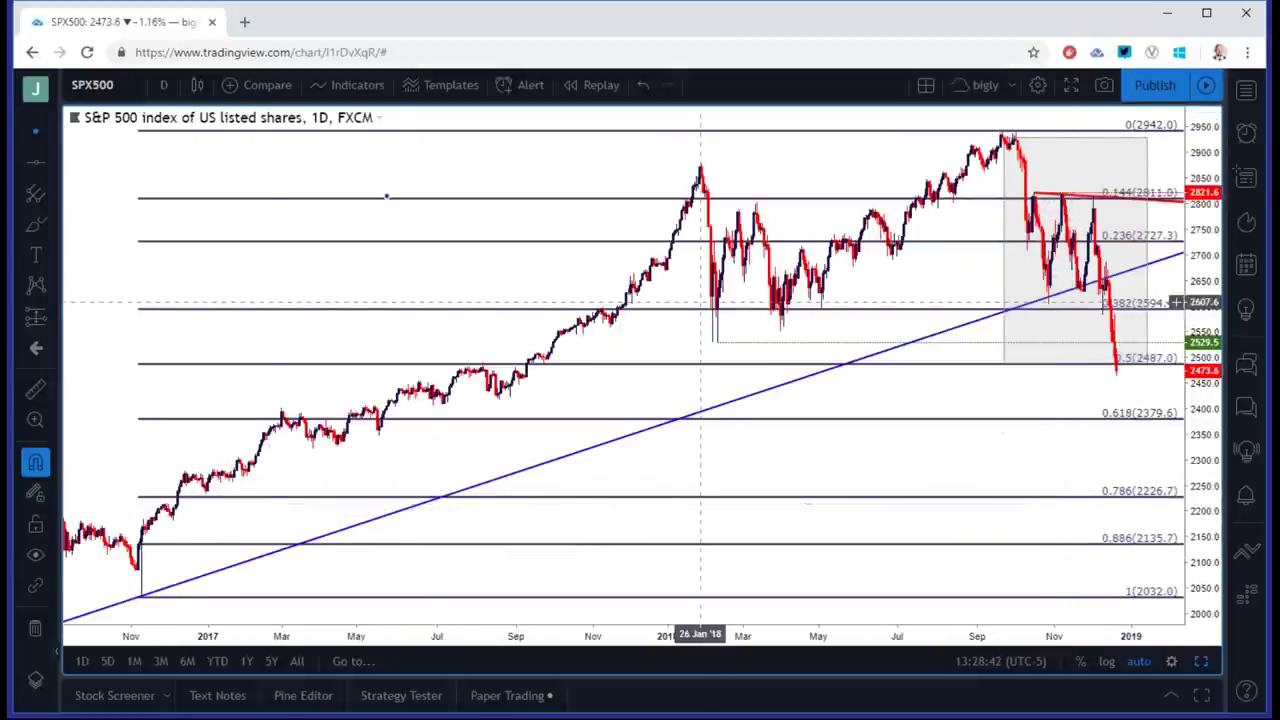
# Set the SPX500 chart to the 4-hour interval and examine price since November against the blue trendline and Fibonacci levels.
pyautogui.click(163, 84)
pyautogui.click(174, 376)
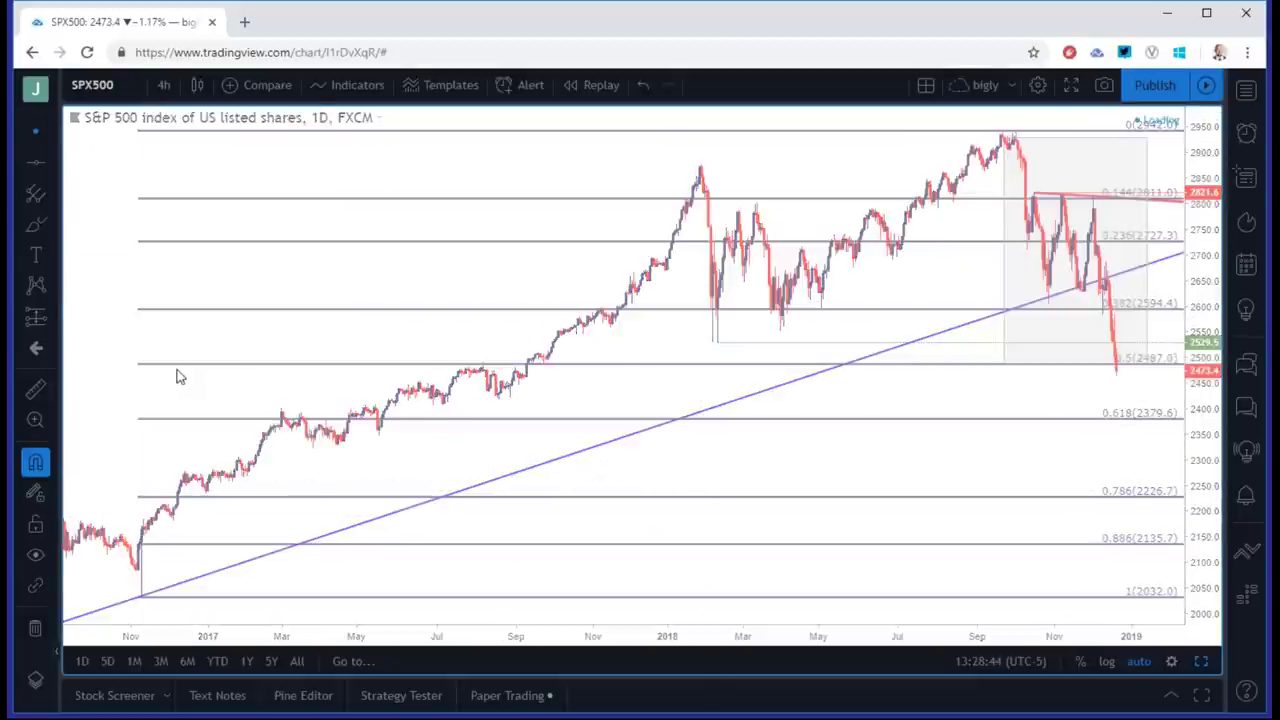
pyautogui.scroll(3, 378, 352)
pyautogui.scroll(2, 378, 352)
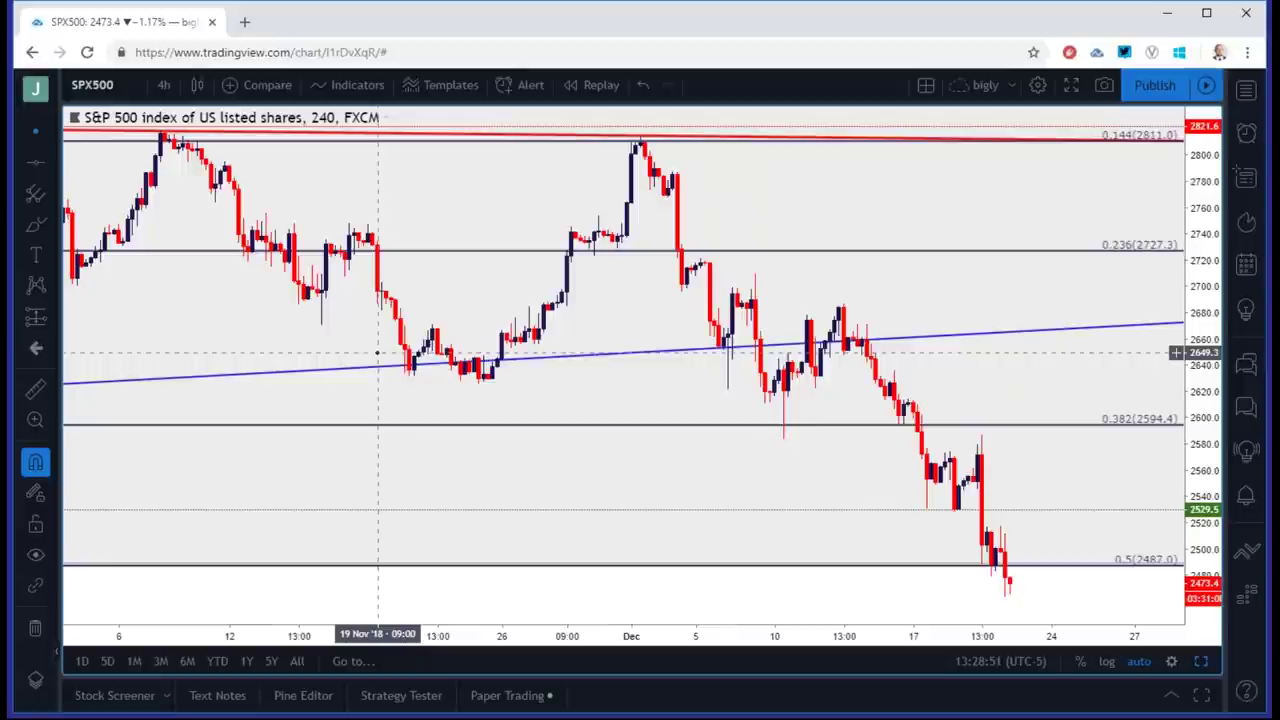
# Switch the chart to the German DAX index GER30 and examine the latest 4-hour candles at the 0.618 Fibonacci level.
pyautogui.click(123, 88)
pyautogui.write('GER30')
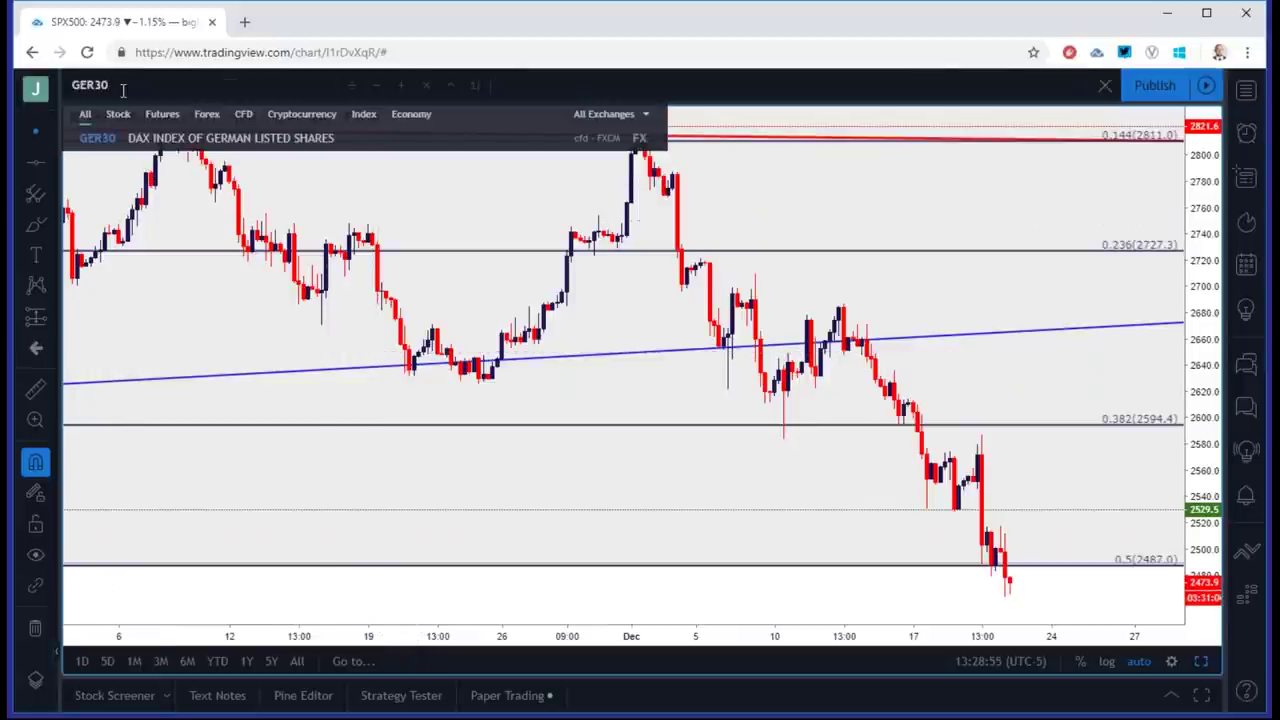
pyautogui.press('Return')
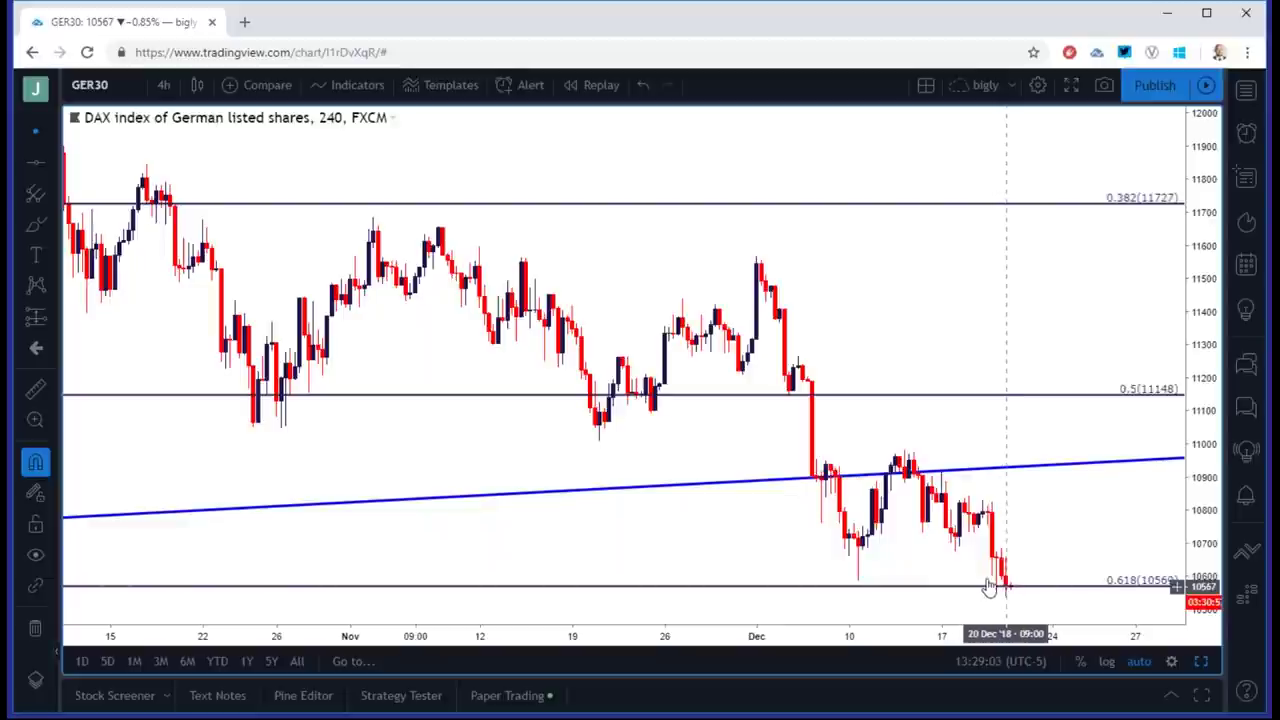
# Set the GER30 chart to the 1-day interval and examine the price history back to 2015 around the rising blue trendline and Fibonacci levels.
pyautogui.click(163, 85)
pyautogui.click(211, 424)
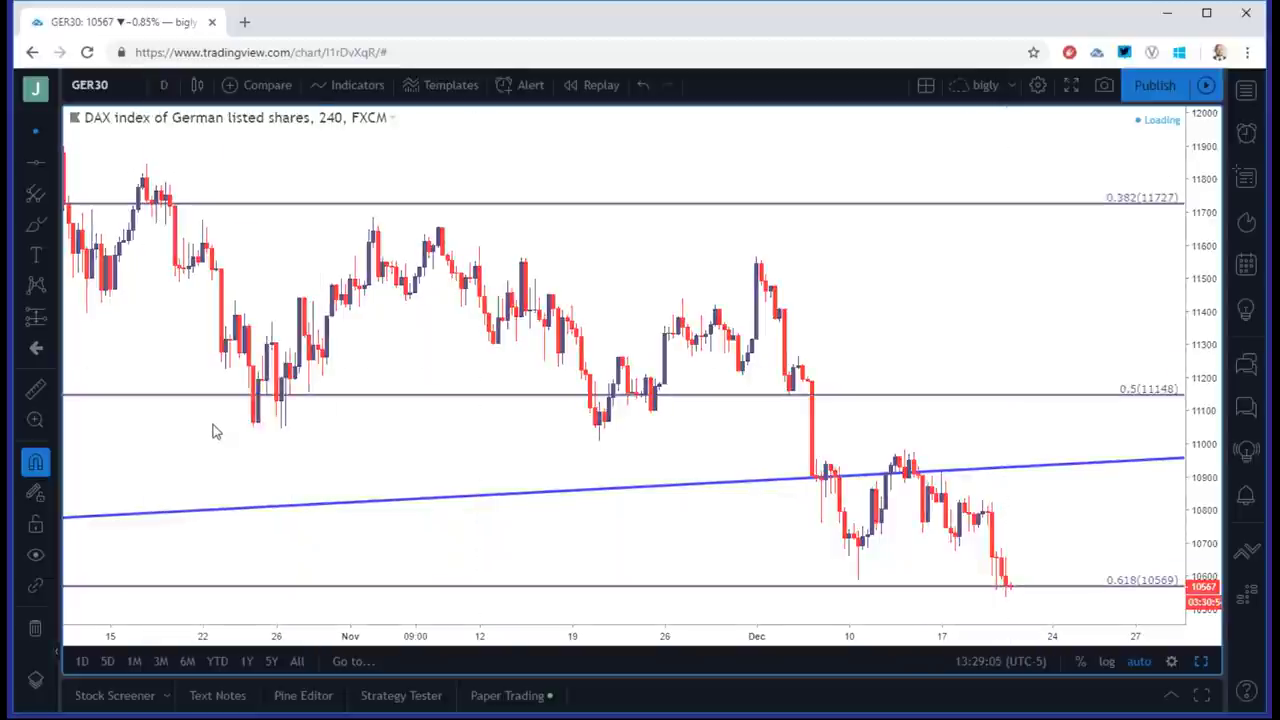
pyautogui.scroll(-5, 275, 380)
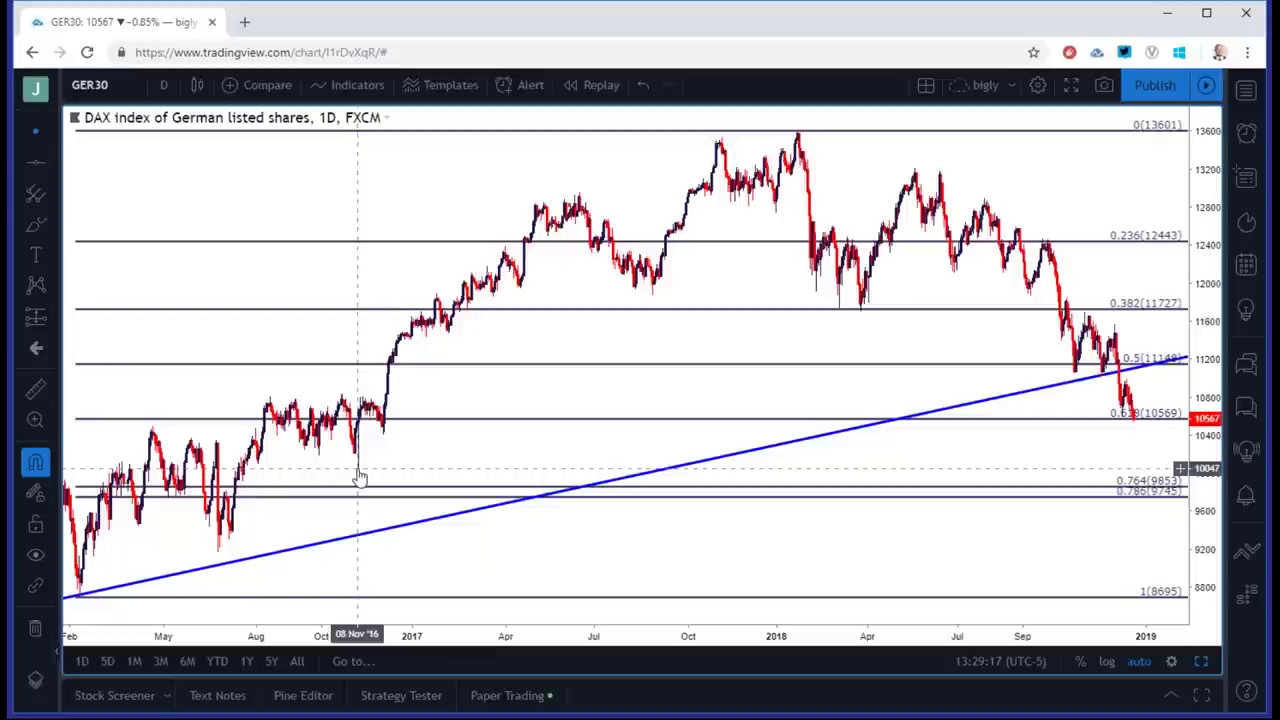
pyautogui.moveTo(828, 464); pyautogui.dragTo(736, 464)
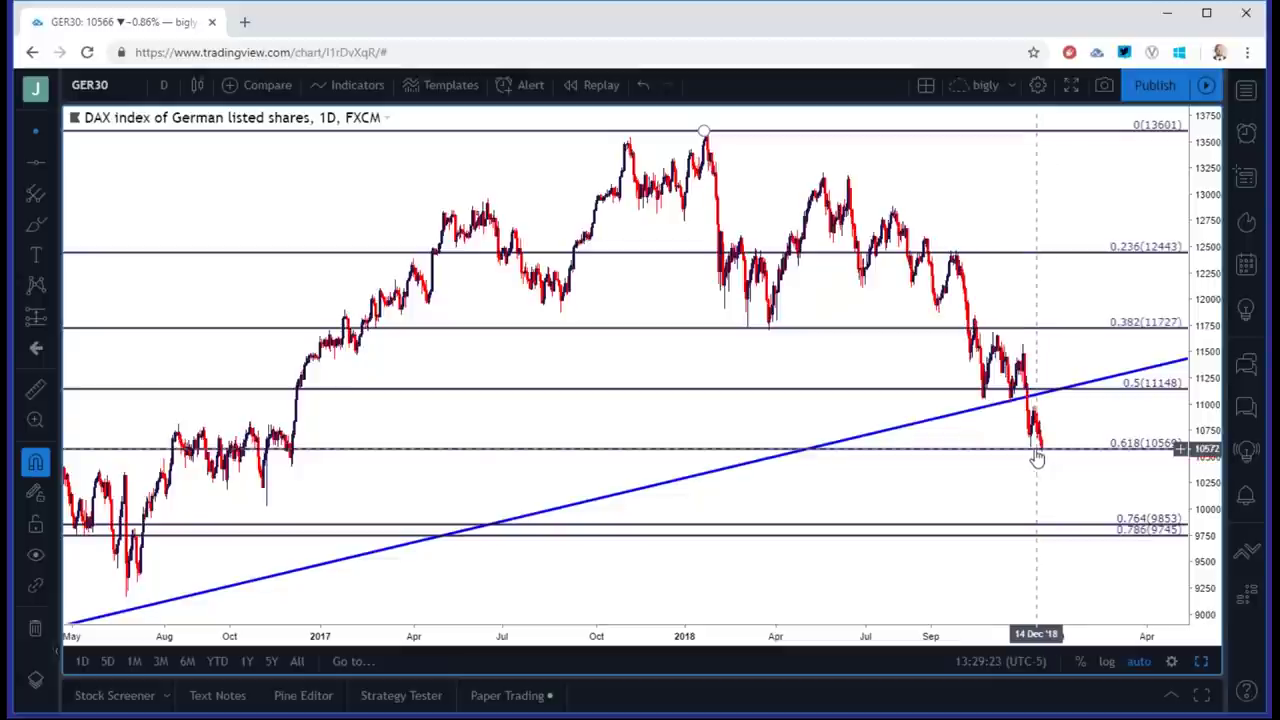
pyautogui.scroll(-3, 710, 380)
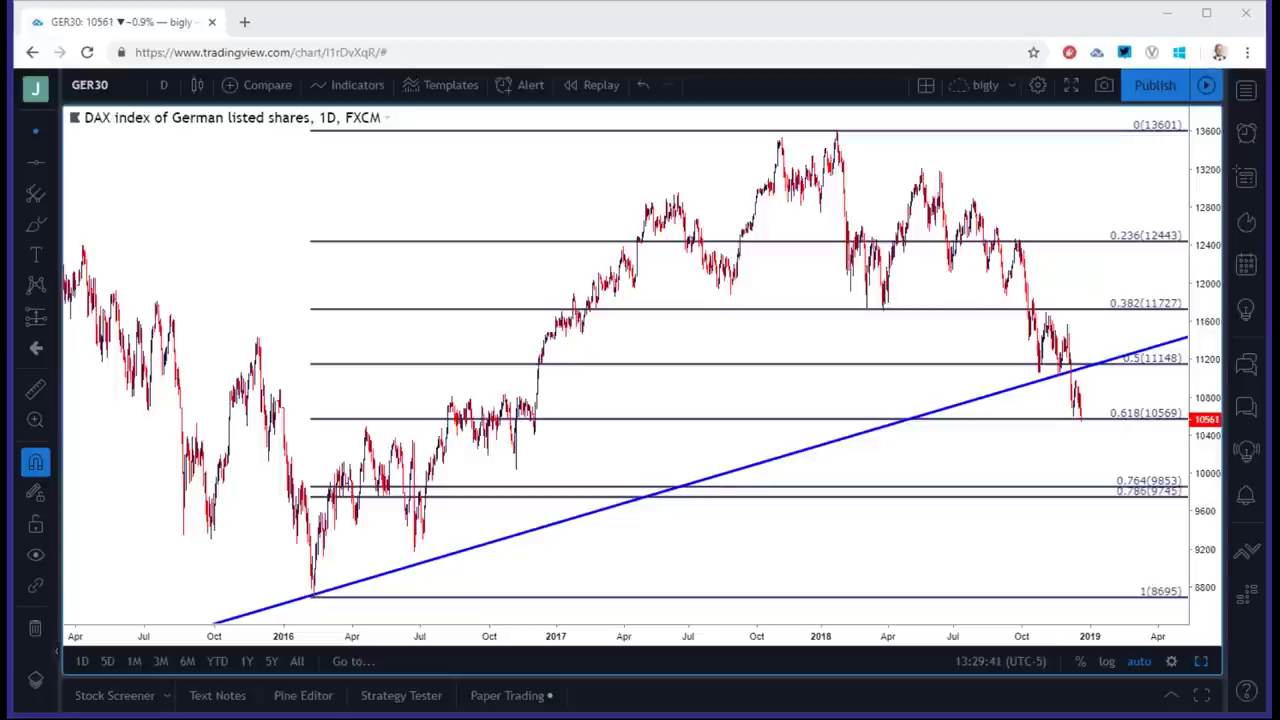
# Switch the chart to the IDC feed of USDCAD and examine the daily rise along the blue trendline to the dashed blue line.
pyautogui.click(104, 80)
pyautogui.write('USDCAD')
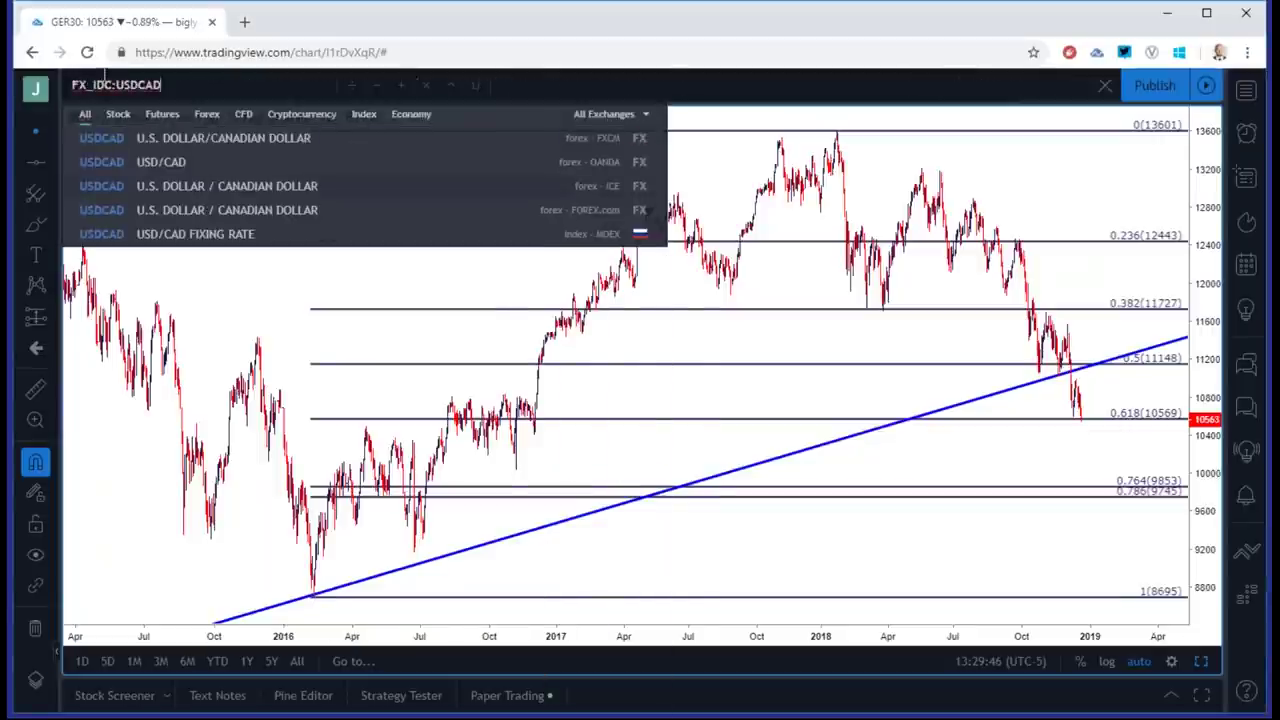
pyautogui.press('Return')
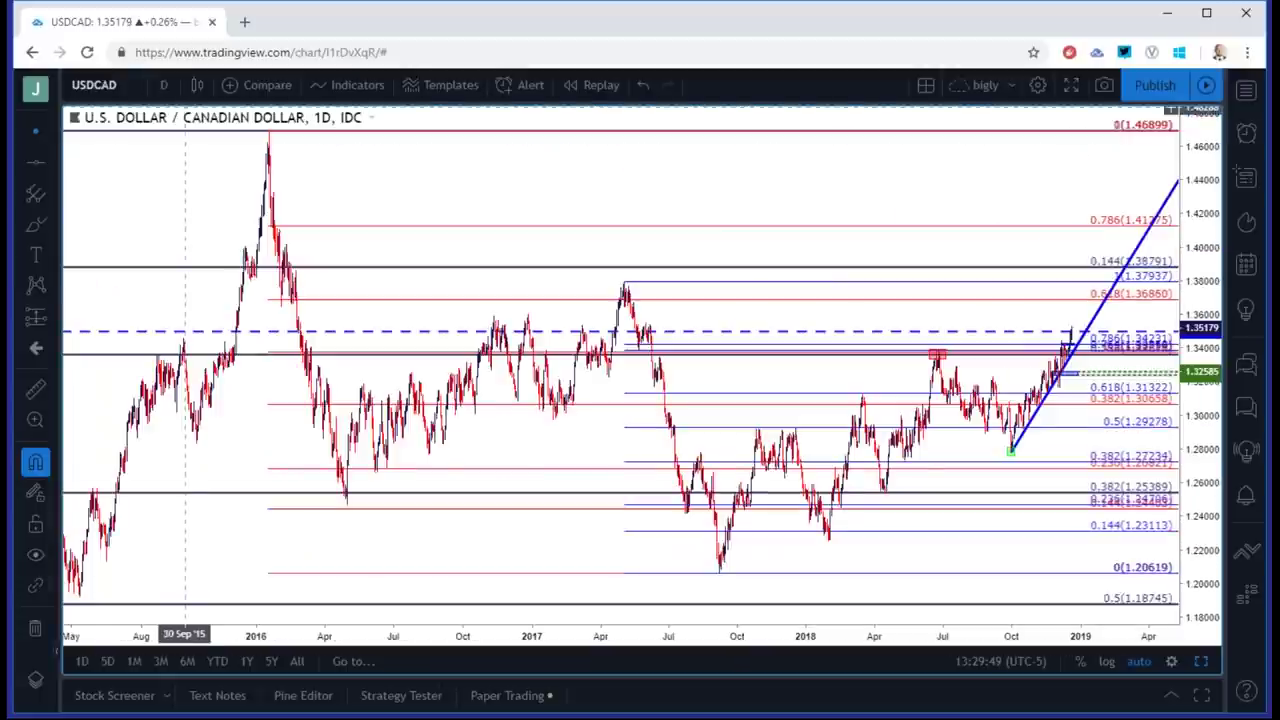
pyautogui.scroll(3, 390, 275)
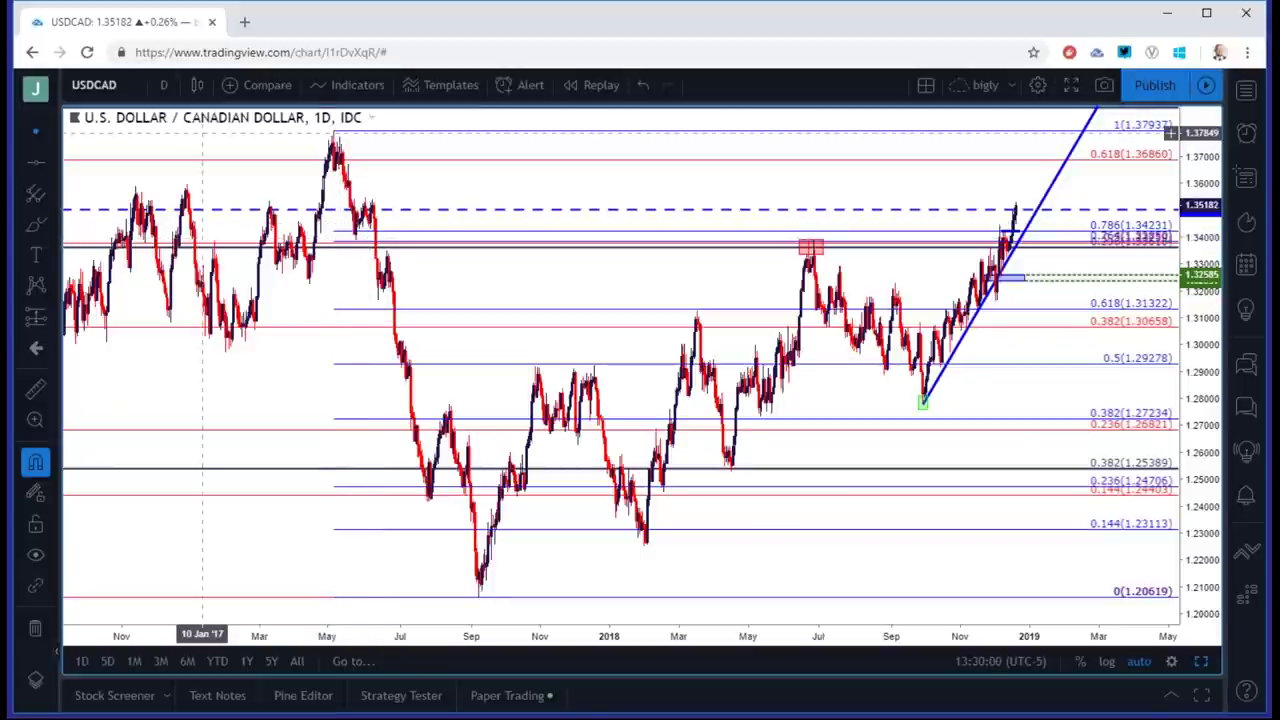
# Set the USDCAD chart to the 4-hour interval and examine the latest candles against the 0.786 zone and the rising blue trendline.
pyautogui.click(163, 84)
pyautogui.click(183, 378)
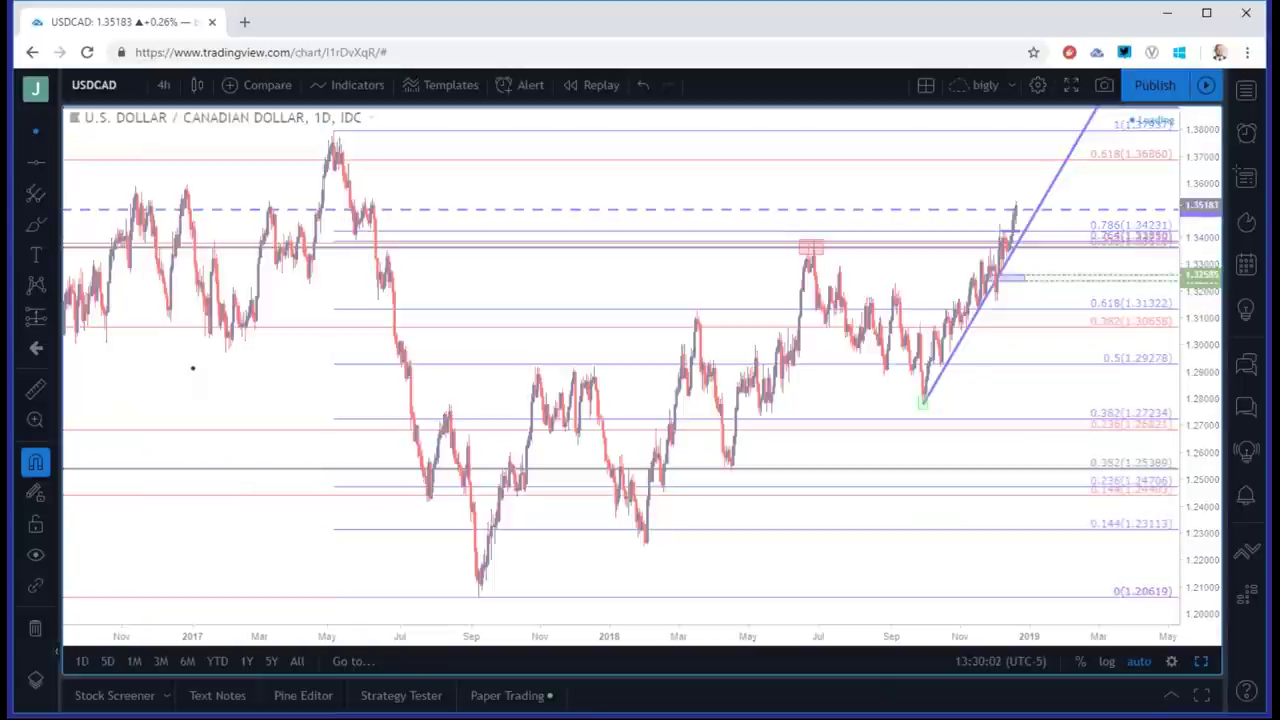
pyautogui.scroll(4, 377, 250)
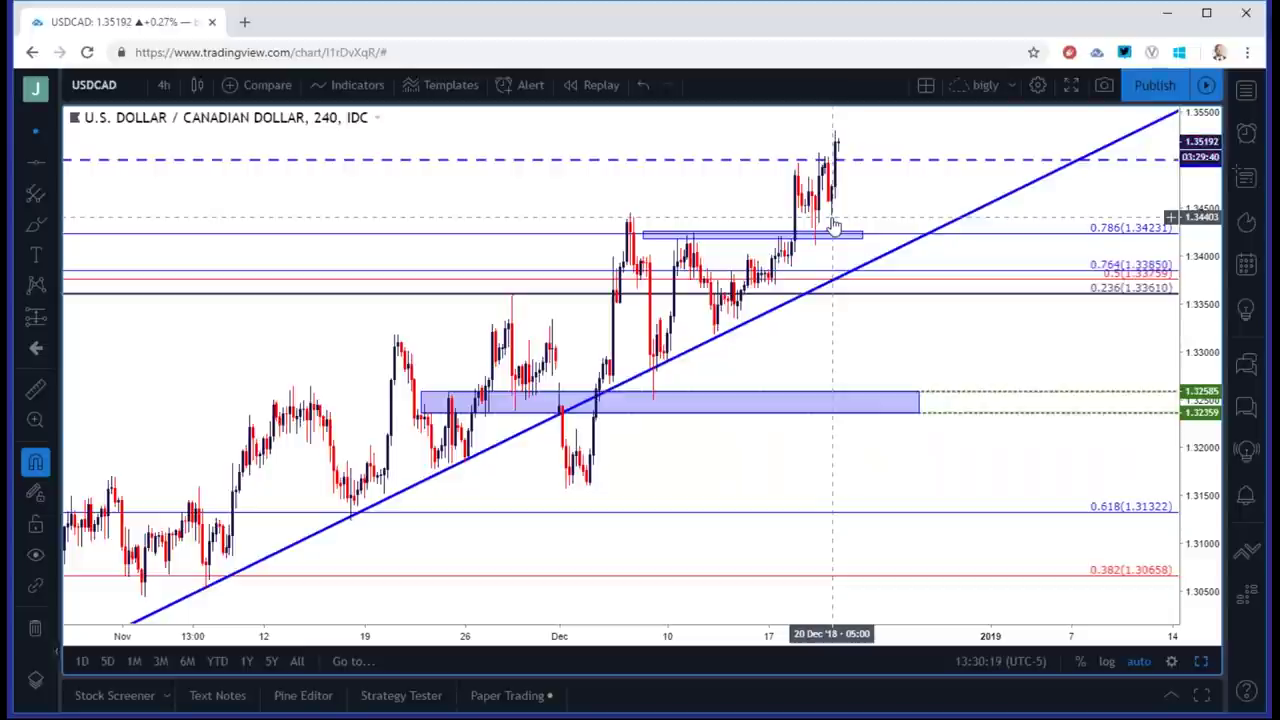
pyautogui.scroll(-3, 832, 226)
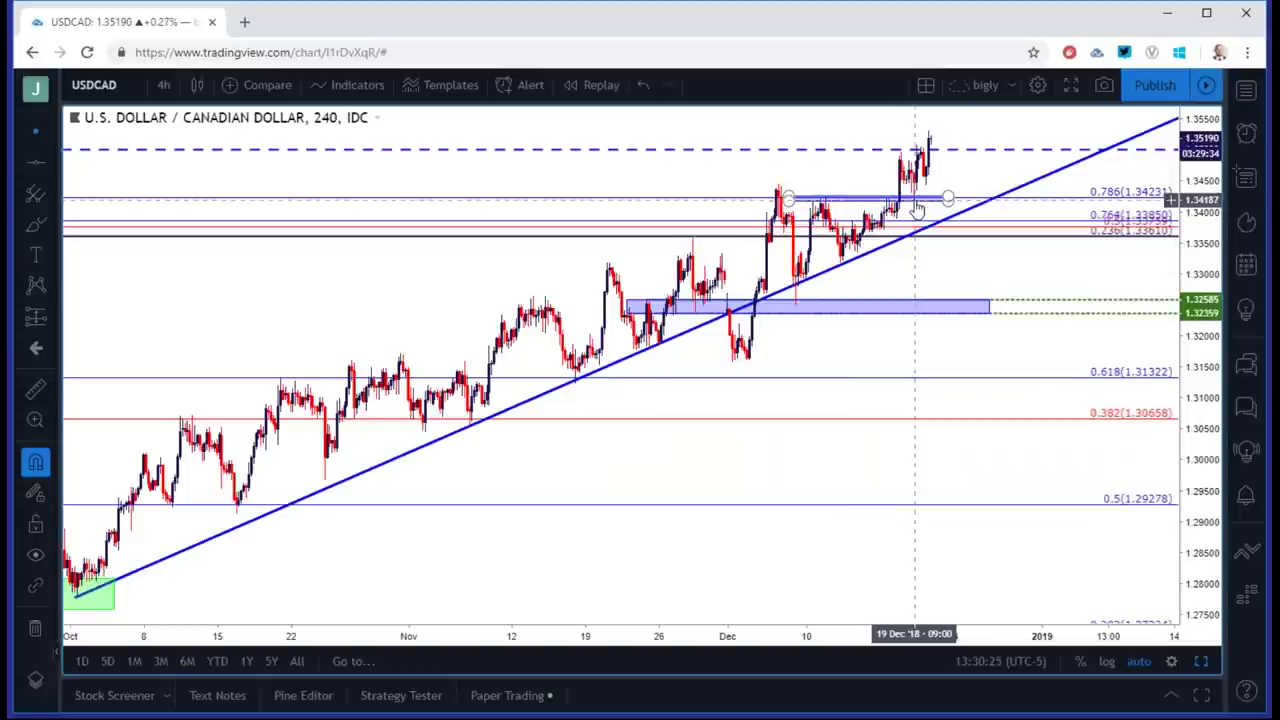
# Set the USDCAD chart to the 1-hour interval and examine price since late November around the two blue zones and the dashed blue line.
pyautogui.click(165, 86)
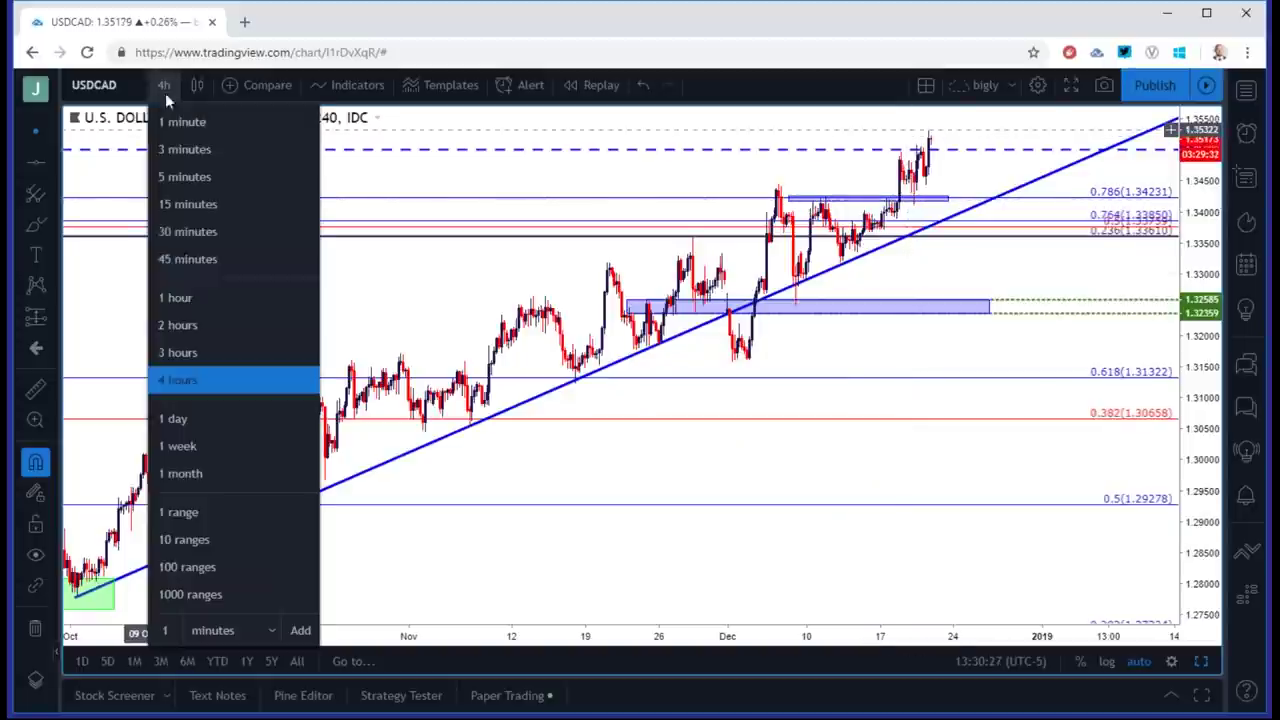
pyautogui.click(178, 298)
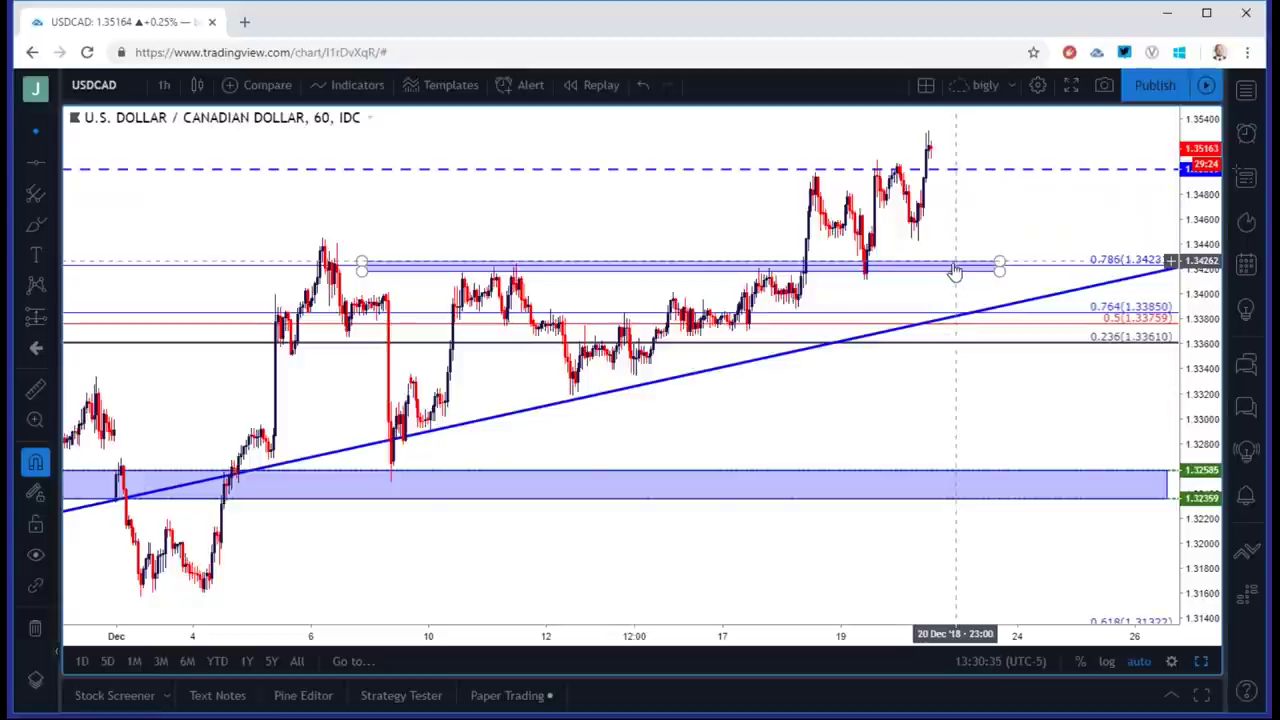
pyautogui.click(888, 279)
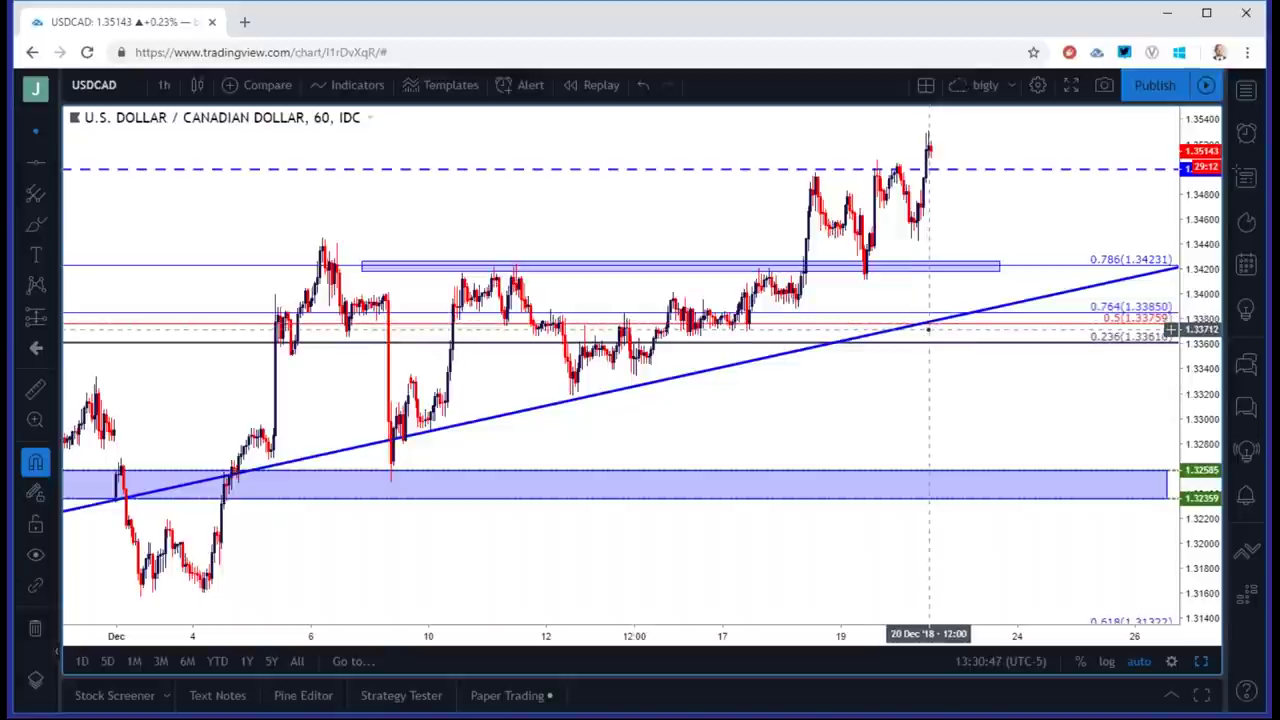
pyautogui.scroll(-3, 927, 330)
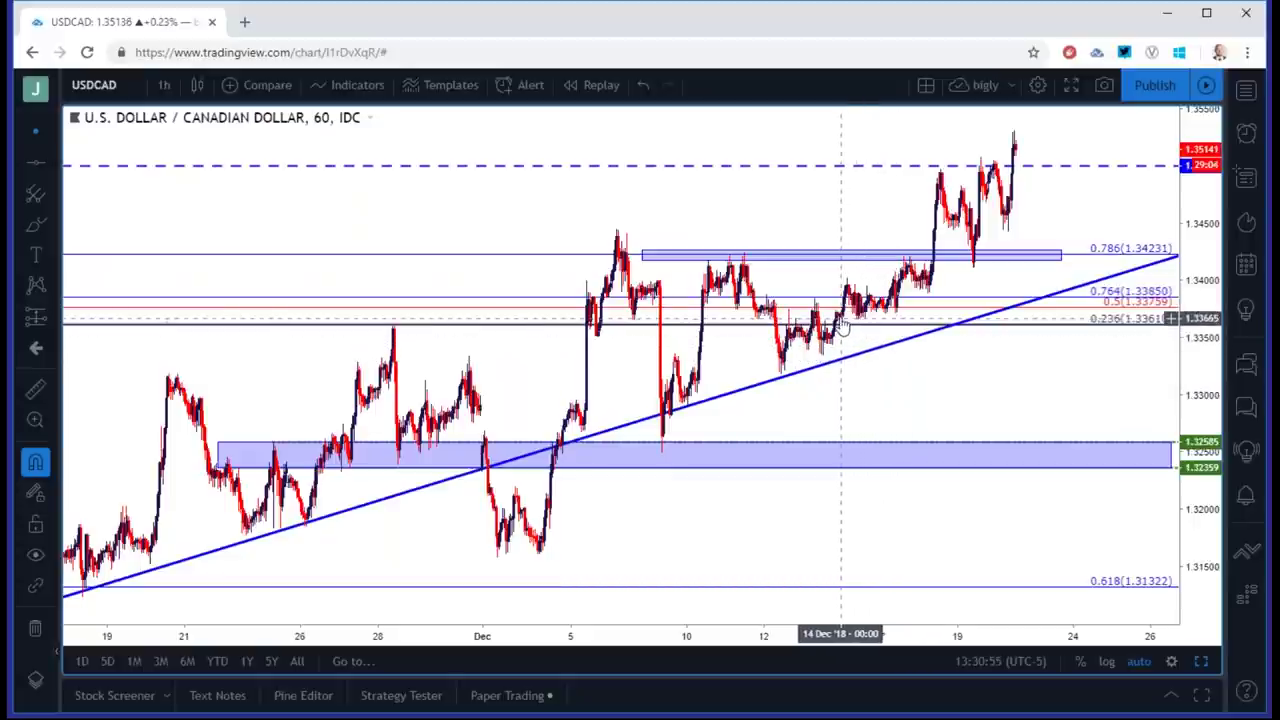
pyautogui.scroll(-1, 827, 305)
pyautogui.scroll(2, 827, 310)
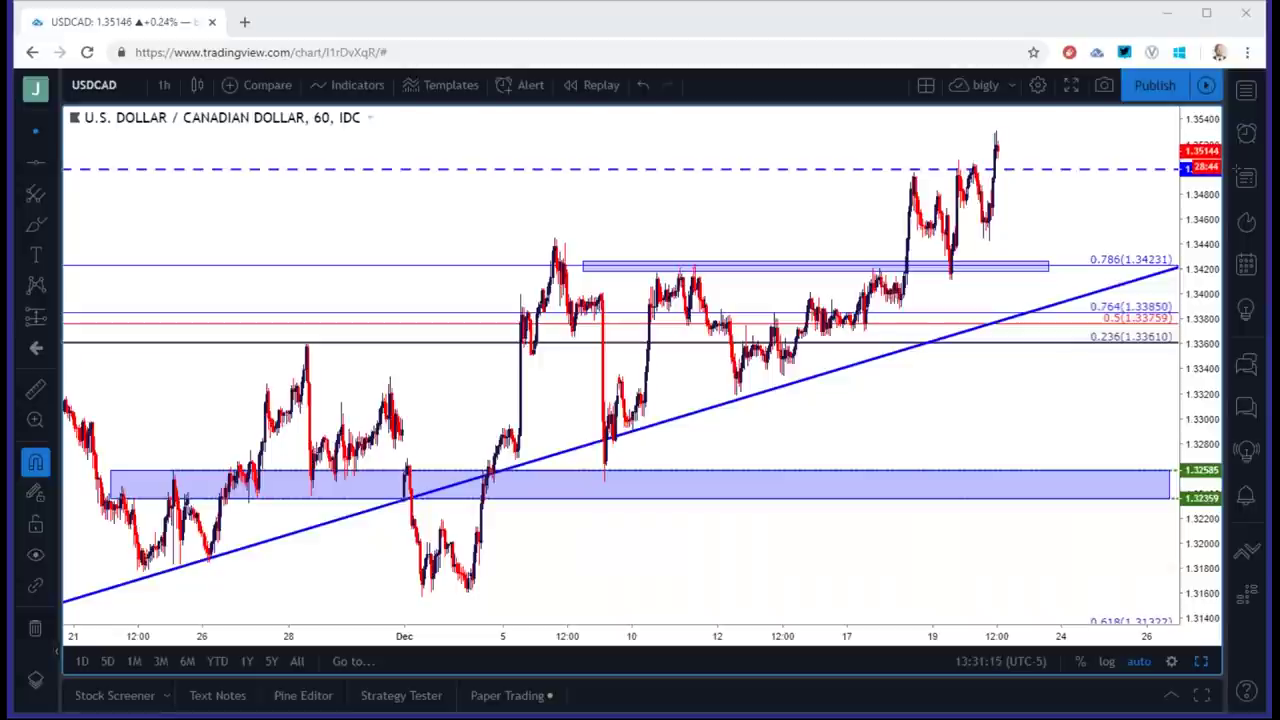
# Switch the chart to the FXCM feed of the Dow Jones index US30 and set the interval to 1 week.
pyautogui.click(124, 86)
pyautogui.write('US30')
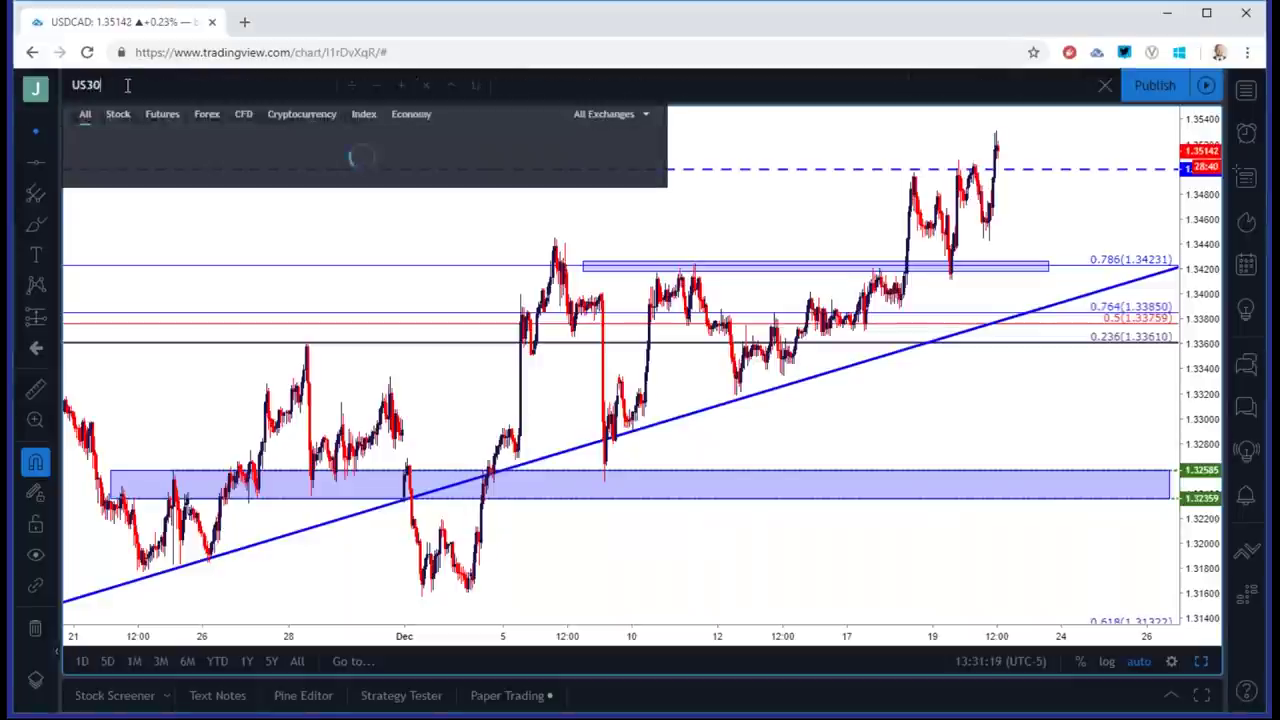
pyautogui.press('Down')
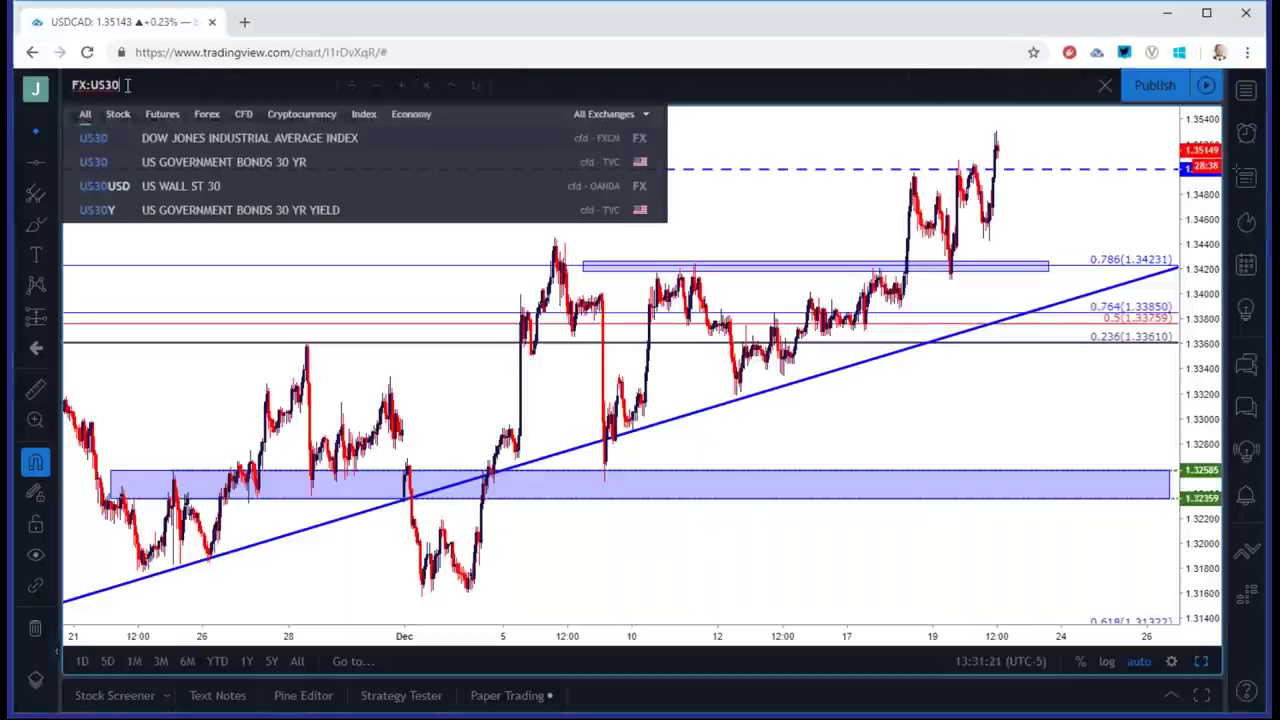
pyautogui.press('Return')
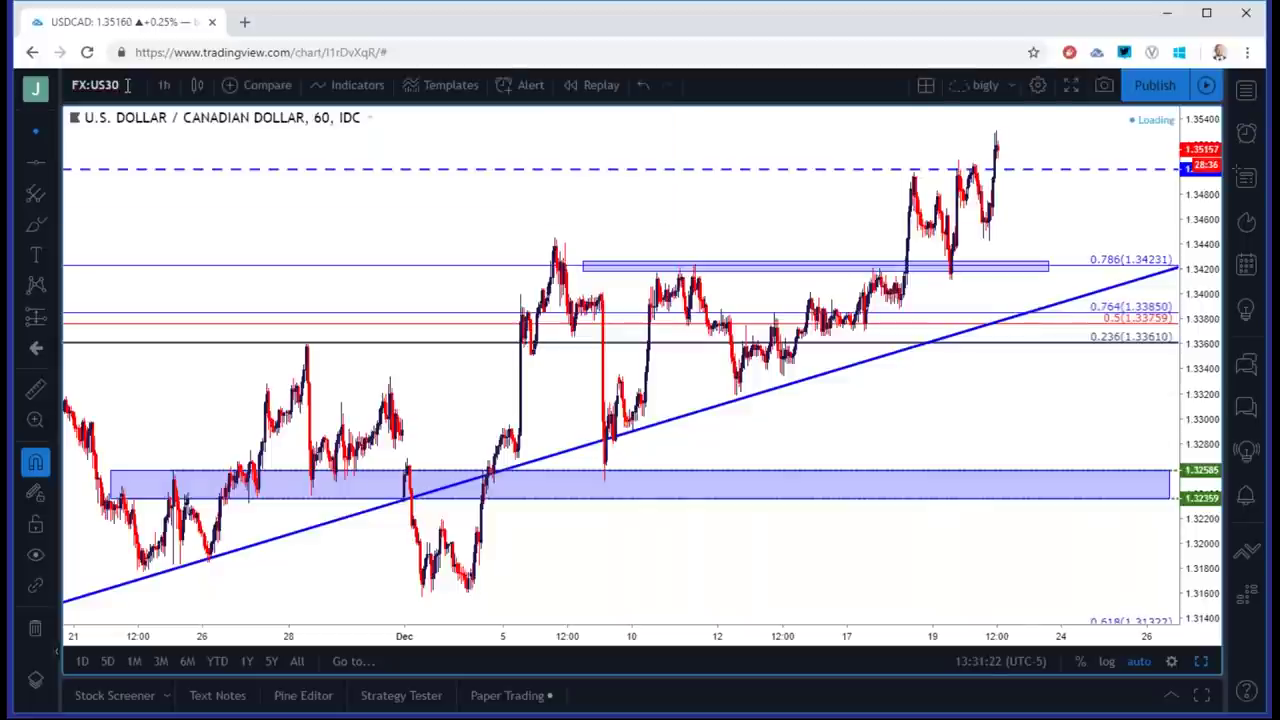
pyautogui.click(163, 85)
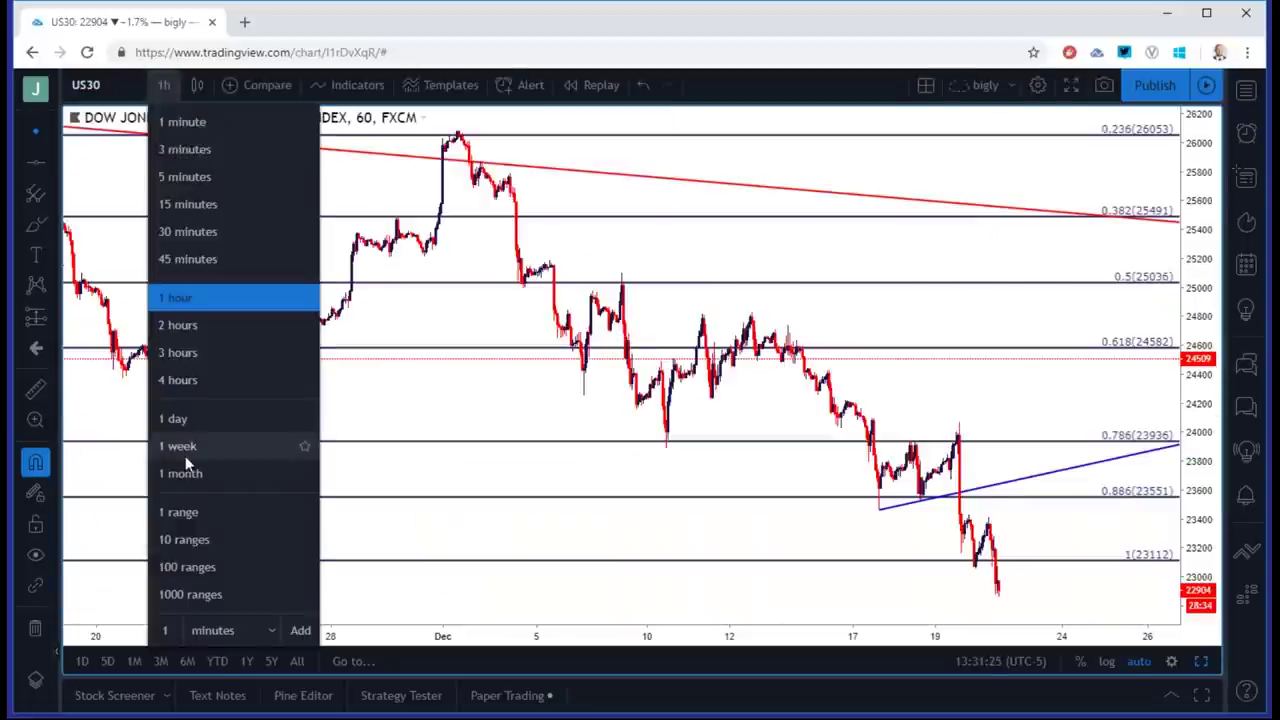
pyautogui.click(193, 442)
pyautogui.scroll(4, 750, 414)
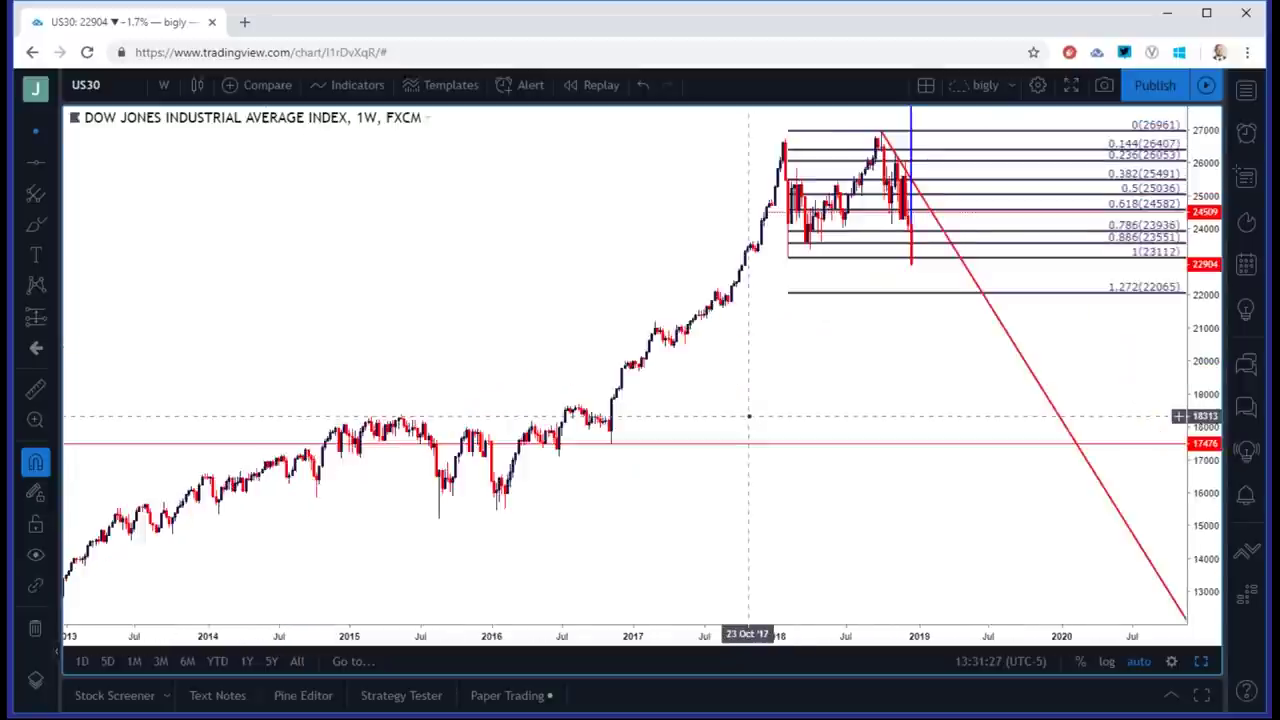
# Delete the Fibonacci retracement and all remaining drawings from the US30 weekly chart.
pyautogui.click(780, 325)
pyautogui.press('Delete')
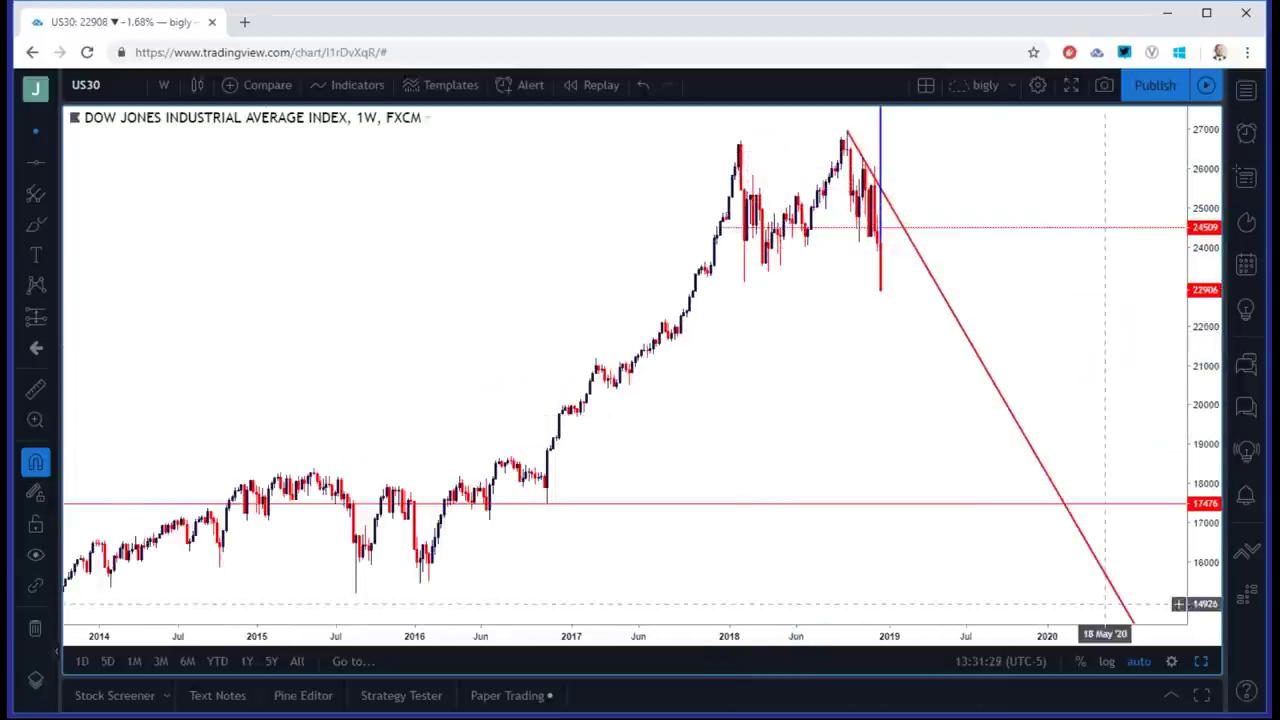
pyautogui.click(1203, 664)
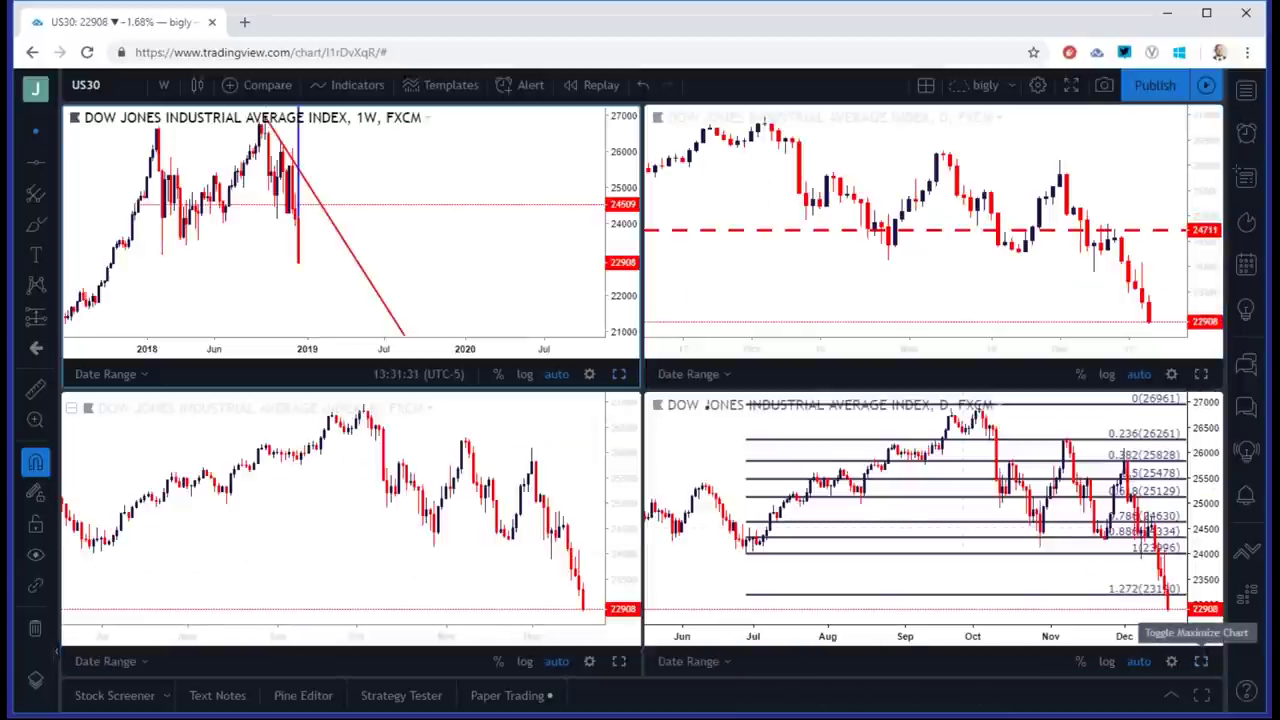
pyautogui.click(619, 374)
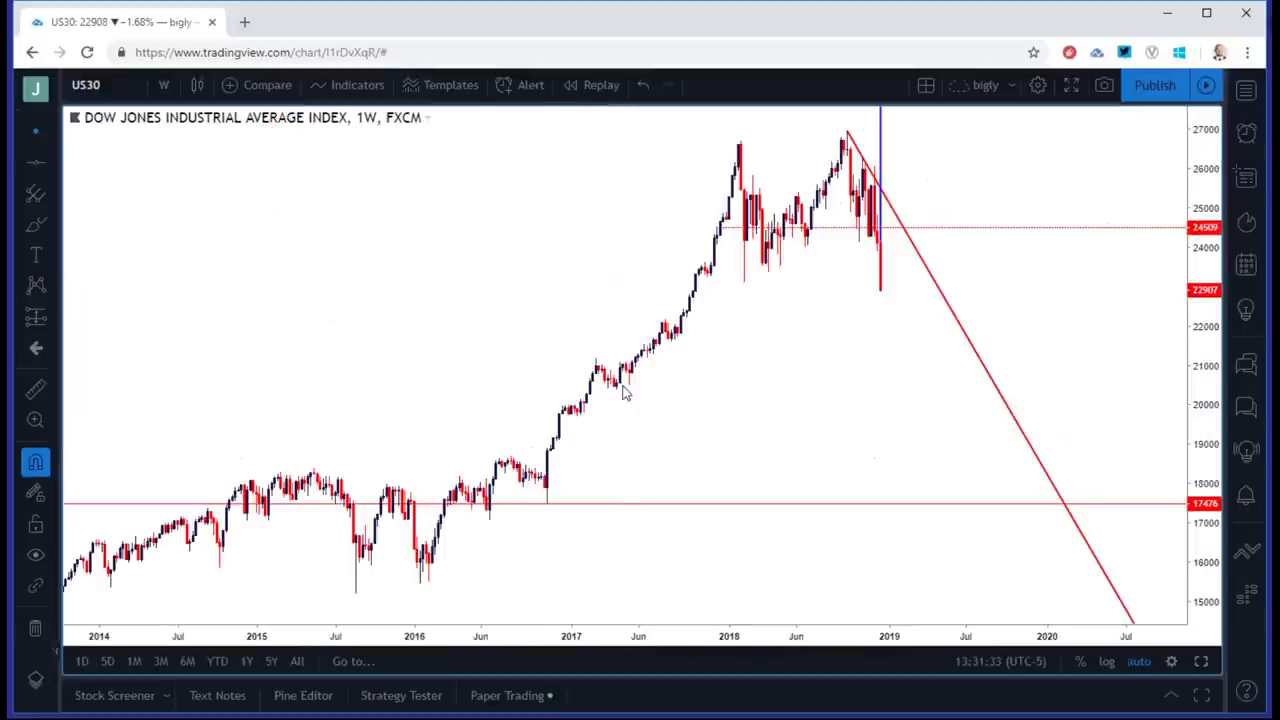
pyautogui.click(48, 630)
pyautogui.click(107, 625)
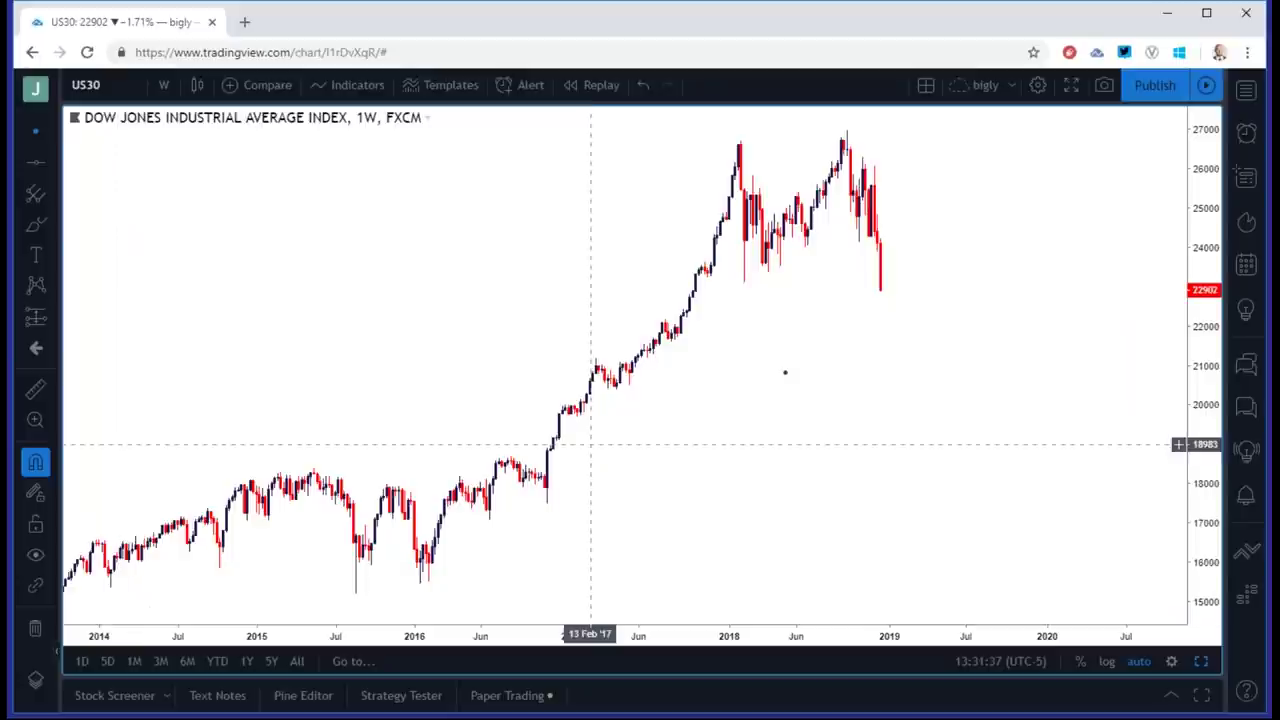
# Examine the cleared US30 weekly price history back to 2008 and the latest drop from the 2018 highs.
pyautogui.scroll(1, 755, 370)
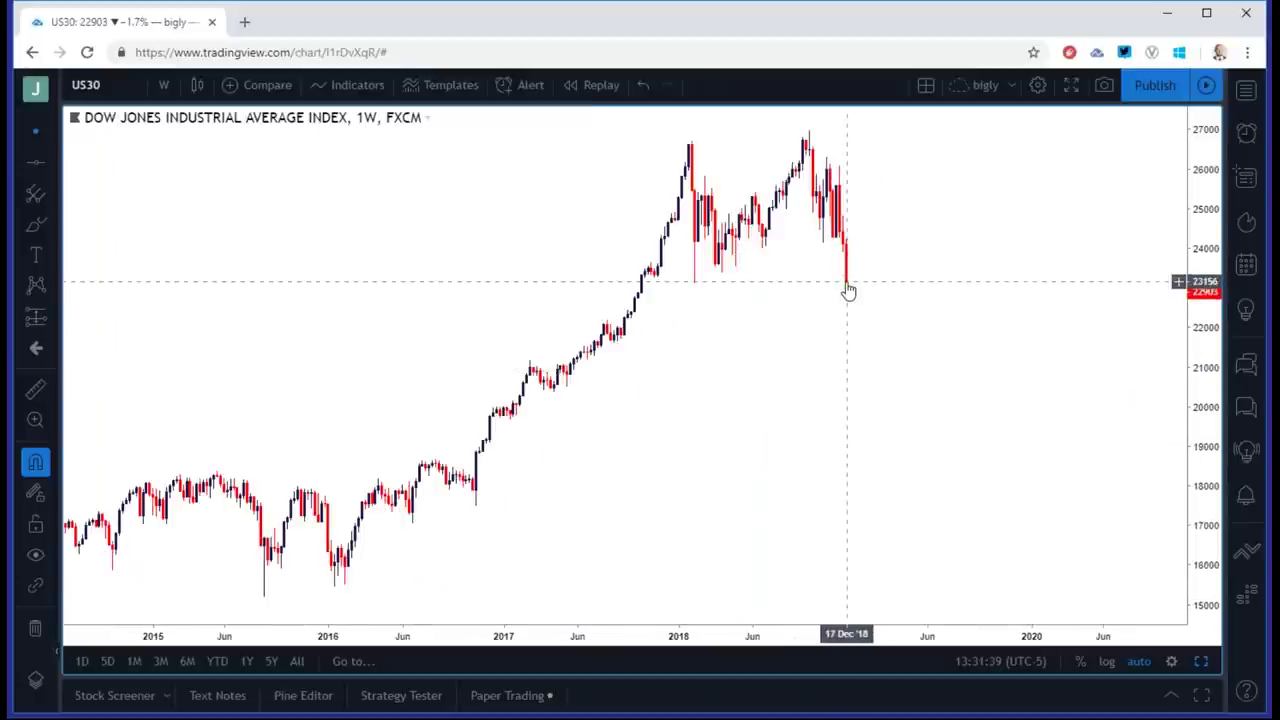
pyautogui.scroll(-2, 837, 289)
pyautogui.scroll(-3, 838, 285)
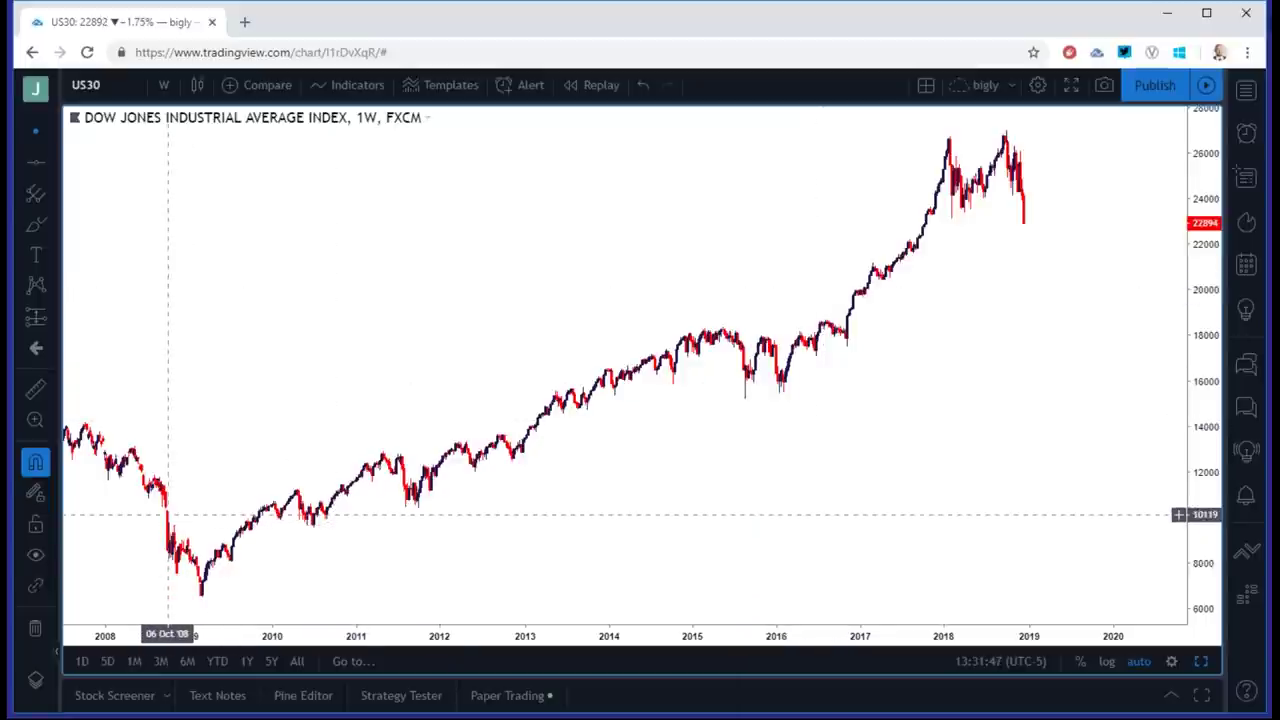
pyautogui.scroll(4, 168, 515)
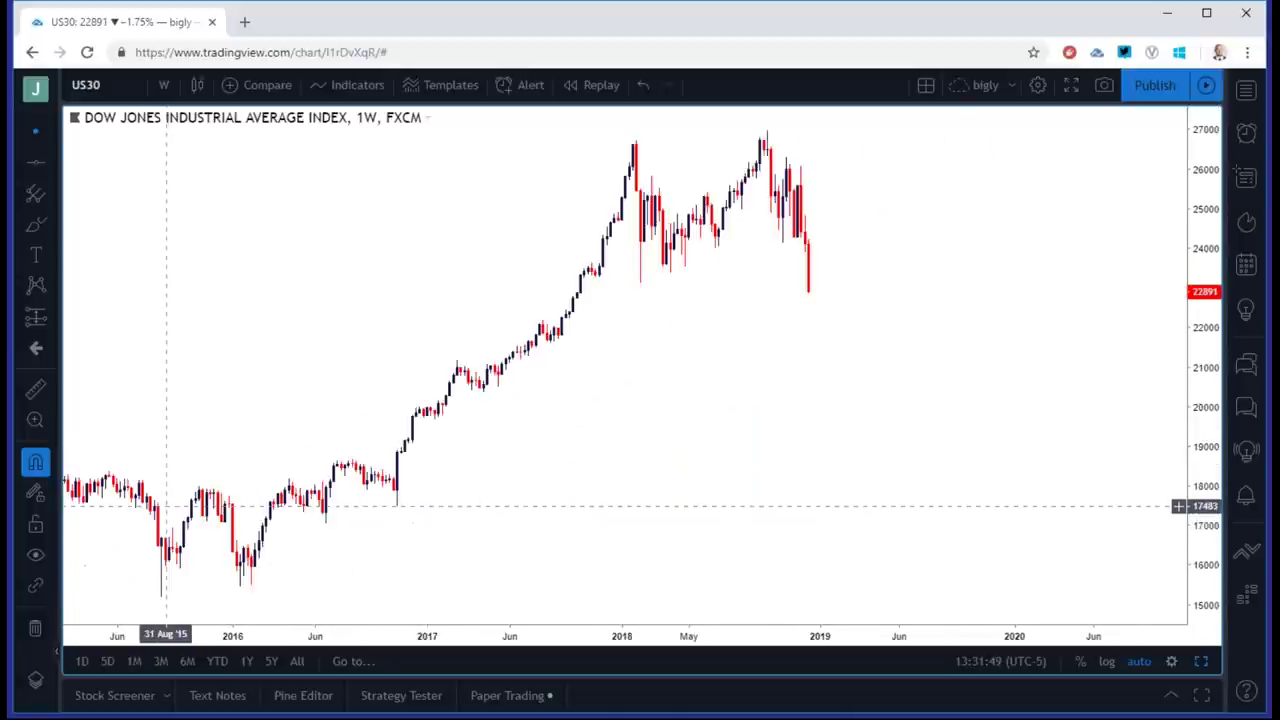
pyautogui.scroll(1, 166, 506)
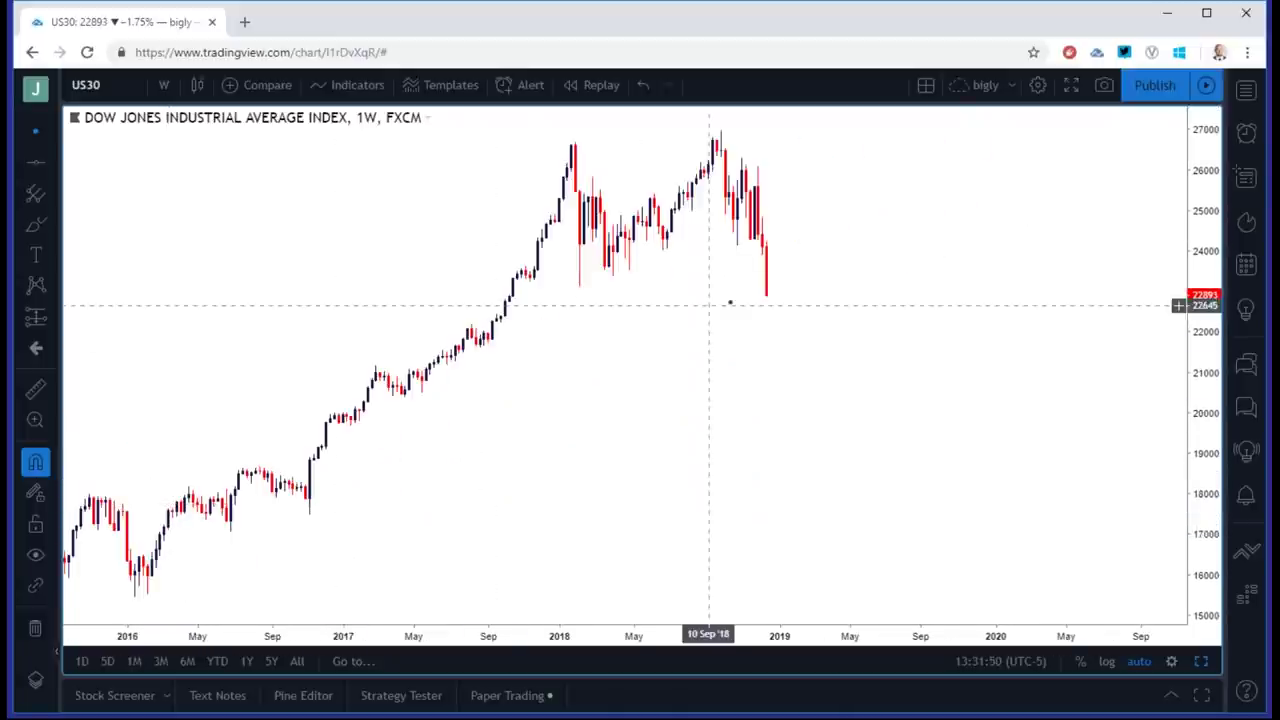
pyautogui.scroll(-2, 757, 286)
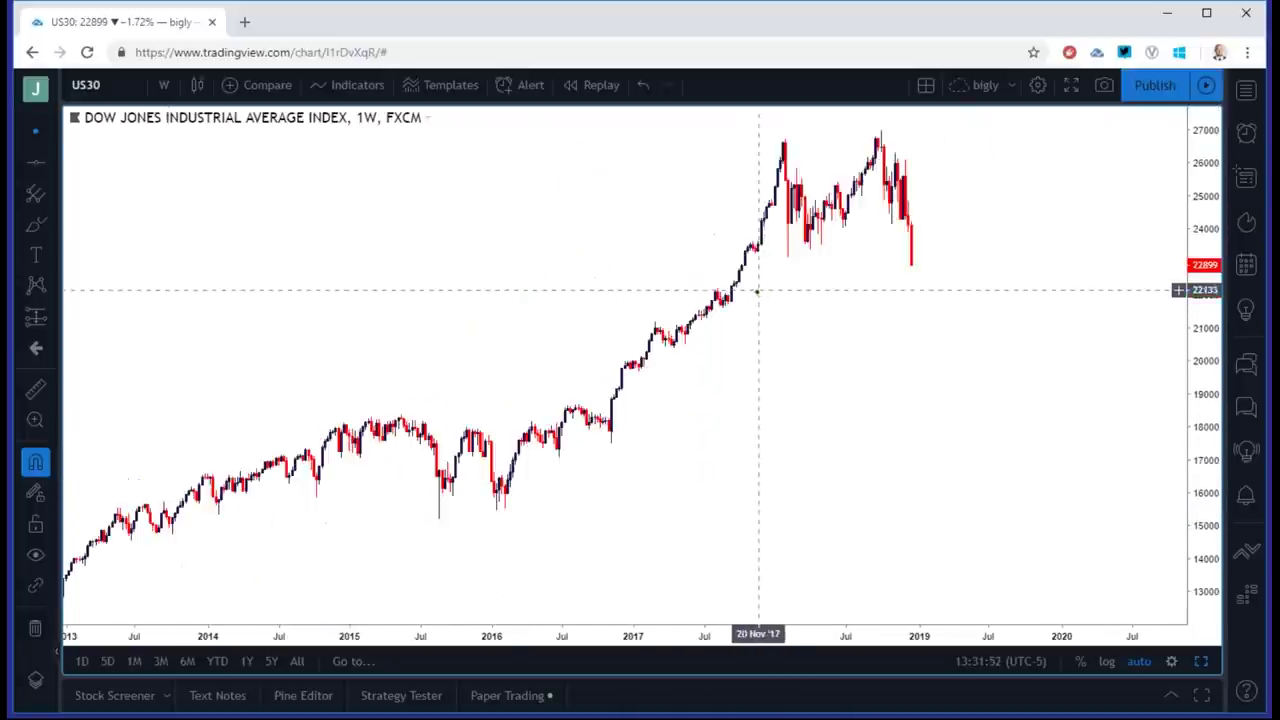
# Draw a Fibonacci retracement on the US30 weekly chart from the November 2016 low at 17476 to the 2018 high at 26961.
pyautogui.click(49, 196)
pyautogui.click(134, 403)
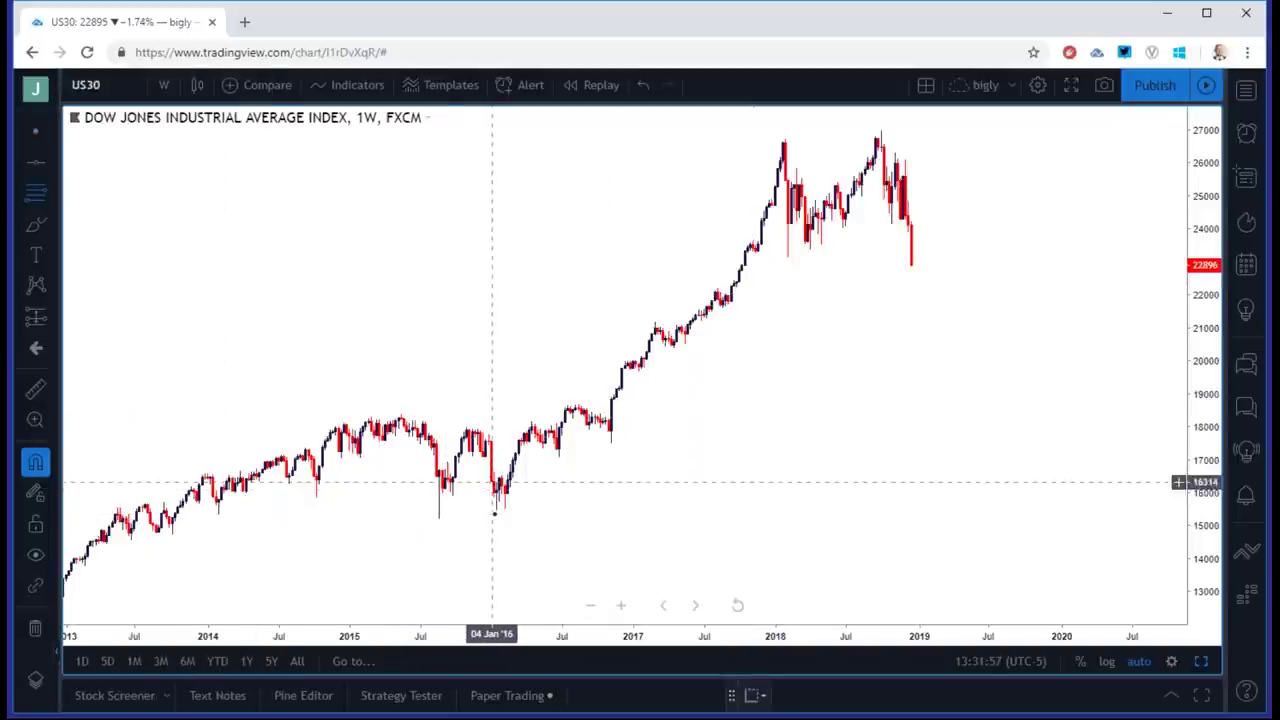
pyautogui.click(612, 443)
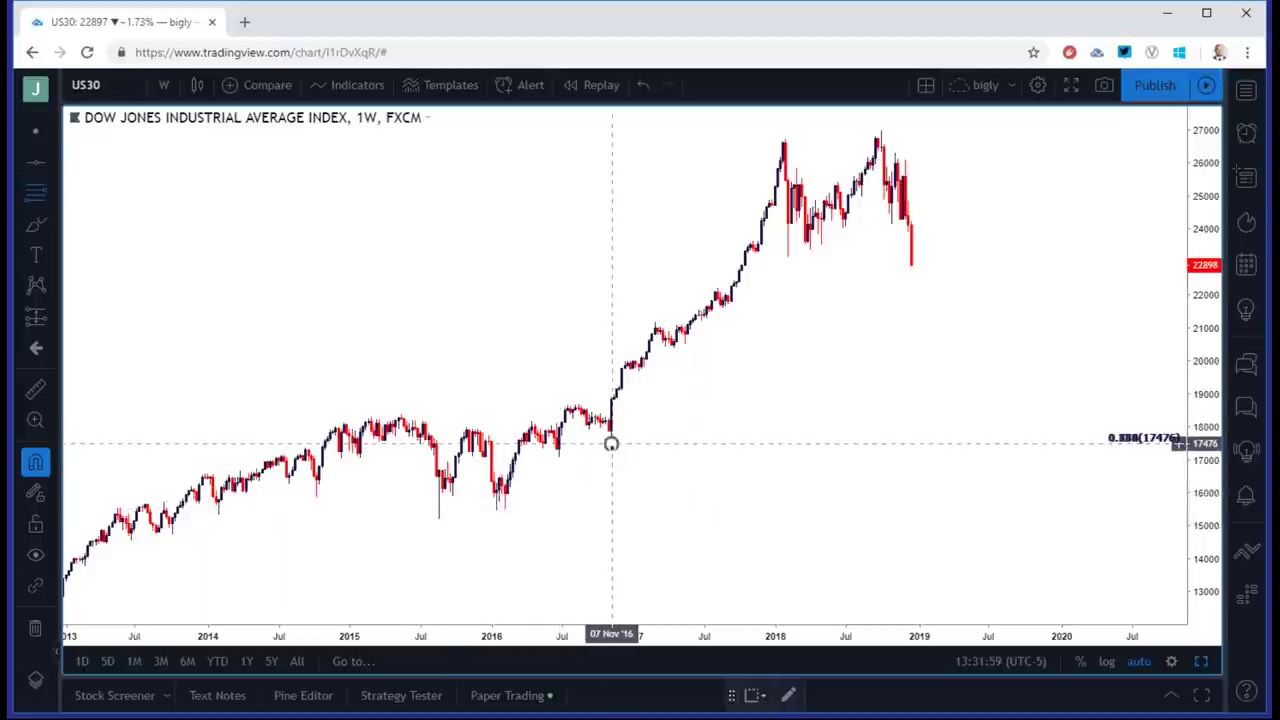
pyautogui.click(880, 131)
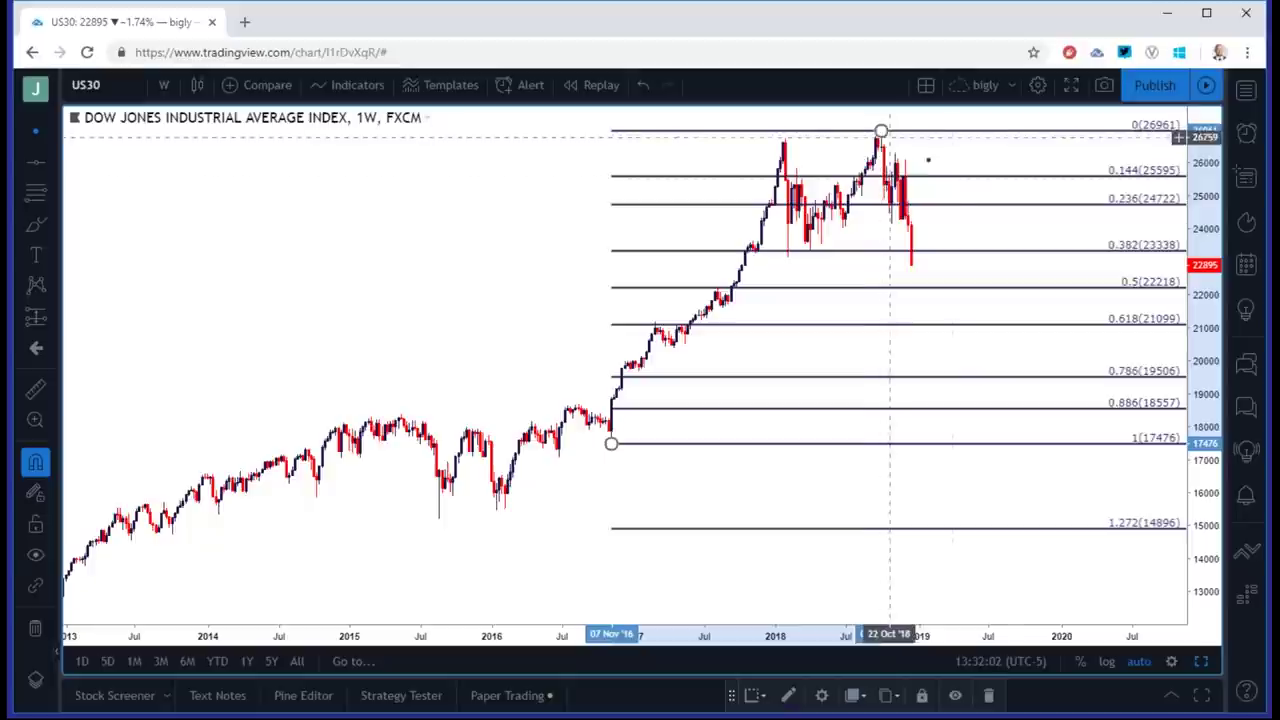
# Examine the latest US30 weekly candles against the 0.382 and 0.5 levels of the new Fibonacci retracement.
pyautogui.click(975, 250)
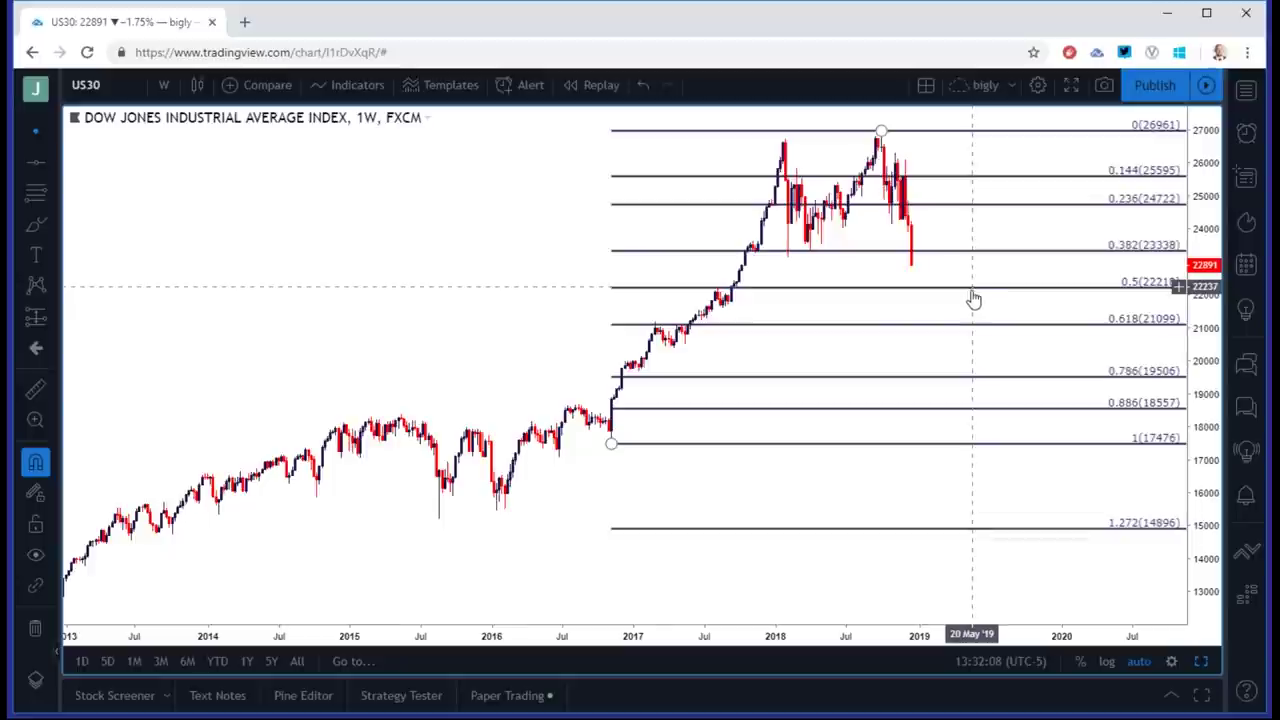
pyautogui.scroll(3, 968, 296)
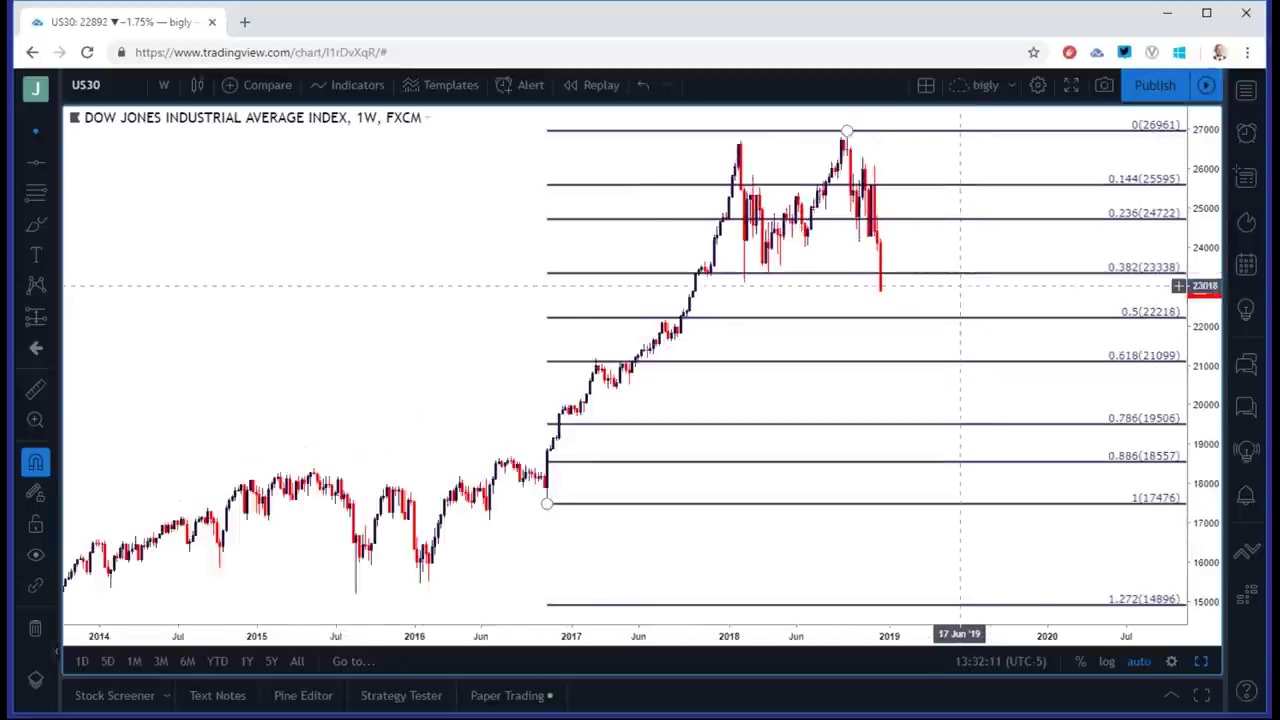
pyautogui.scroll(2, 750, 337)
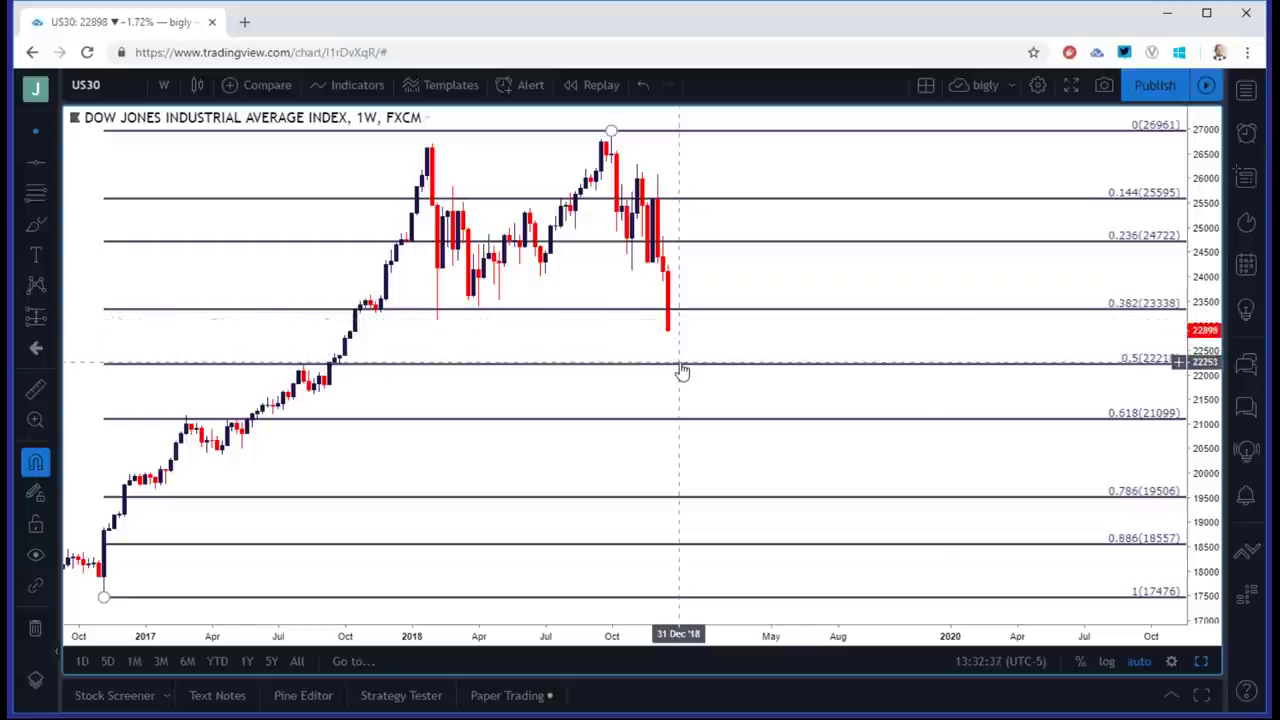
pyautogui.scroll(-2, 678, 372)
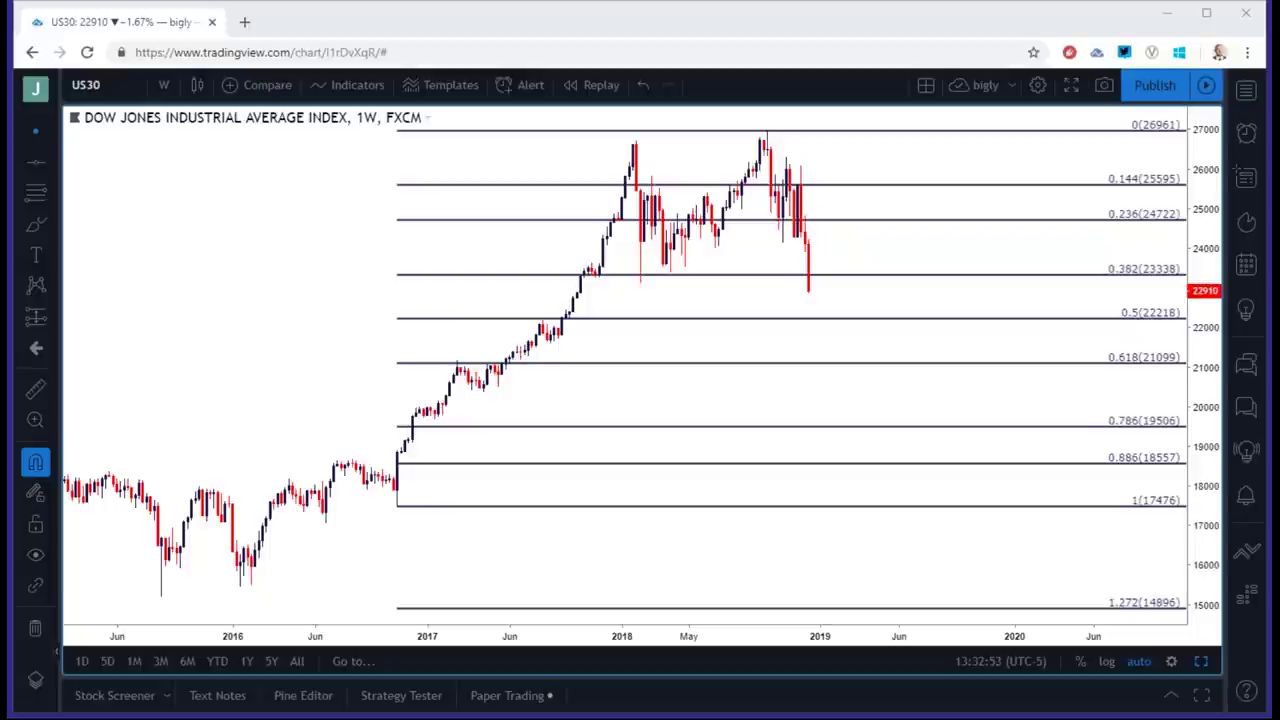
# Switch the chart to the IDC feed of EURJPY and examine the weekly candles around the horizontal red line and Fibonacci levels.
pyautogui.click(124, 84)
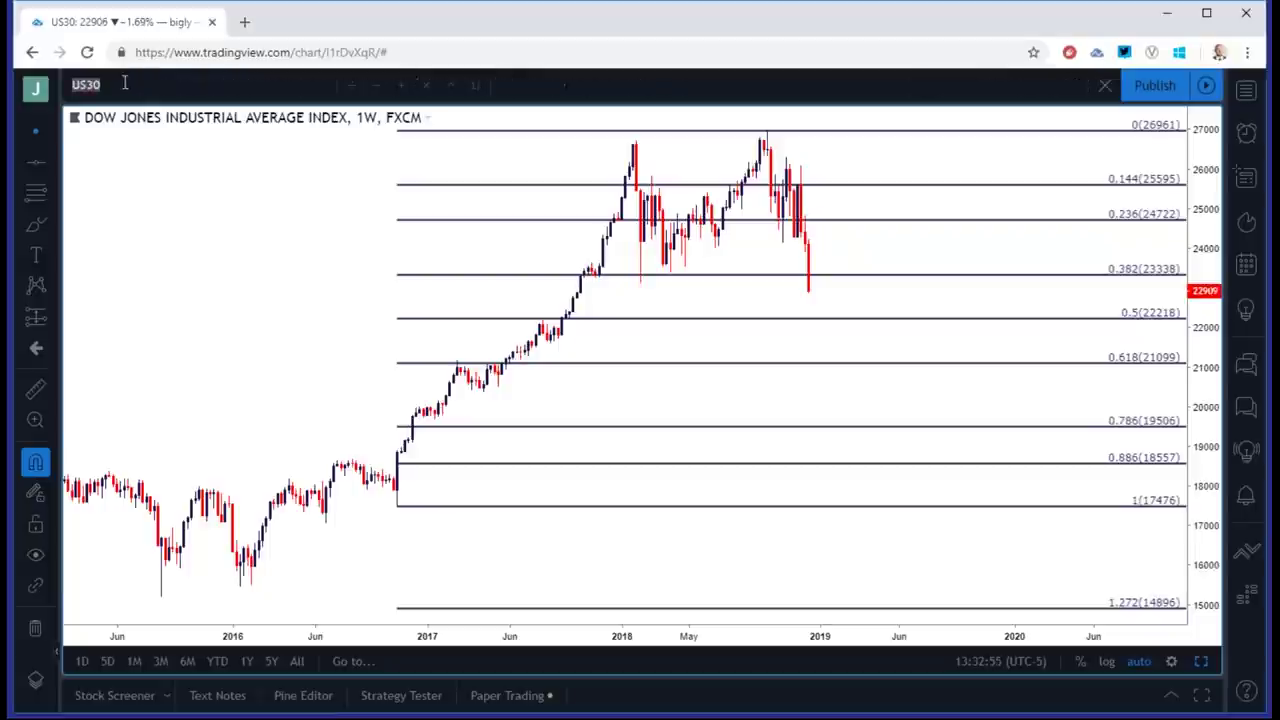
pyautogui.write('UERJPY')
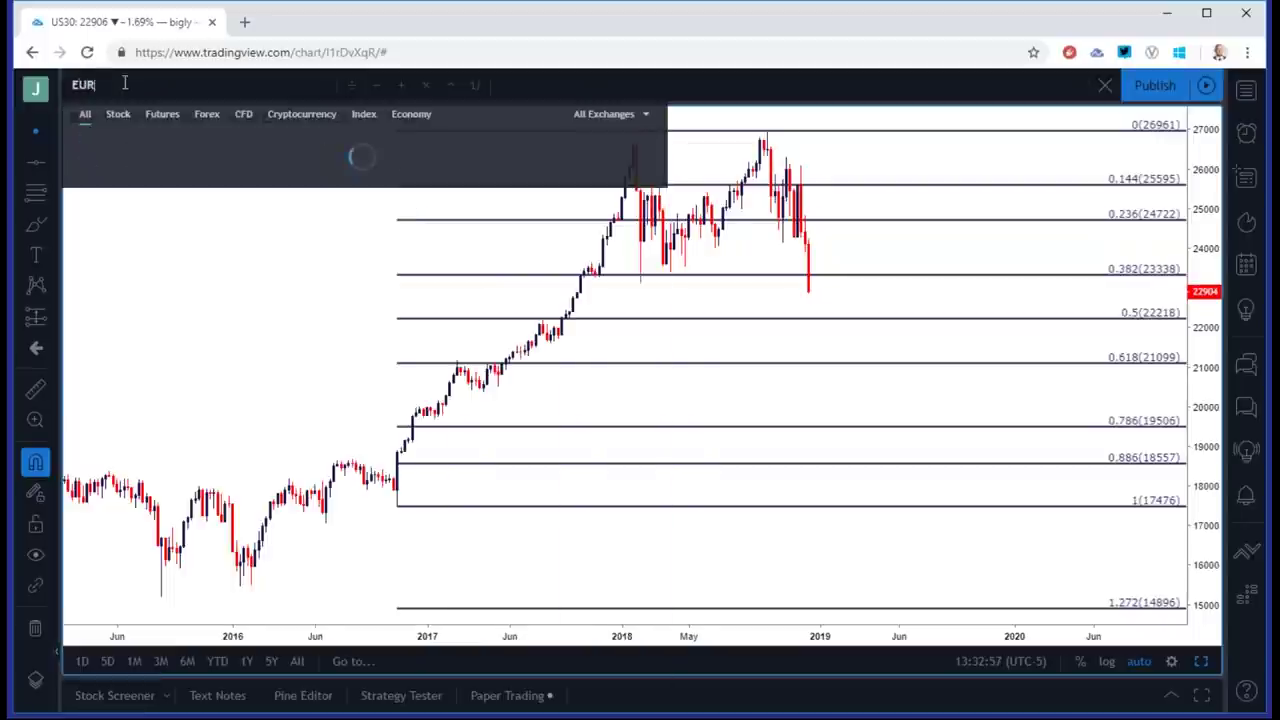
pyautogui.press('Down')
pyautogui.press('Down')
pyautogui.press('Down')
pyautogui.press('Down')
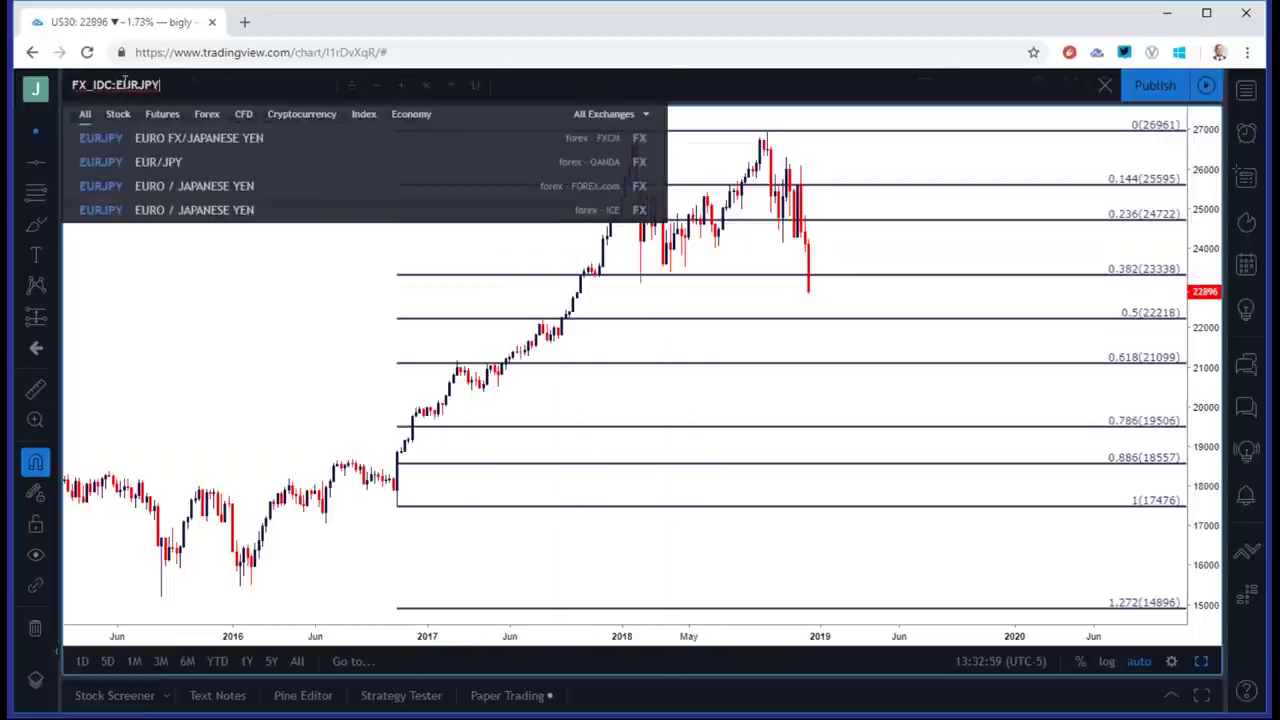
pyautogui.press('Return')
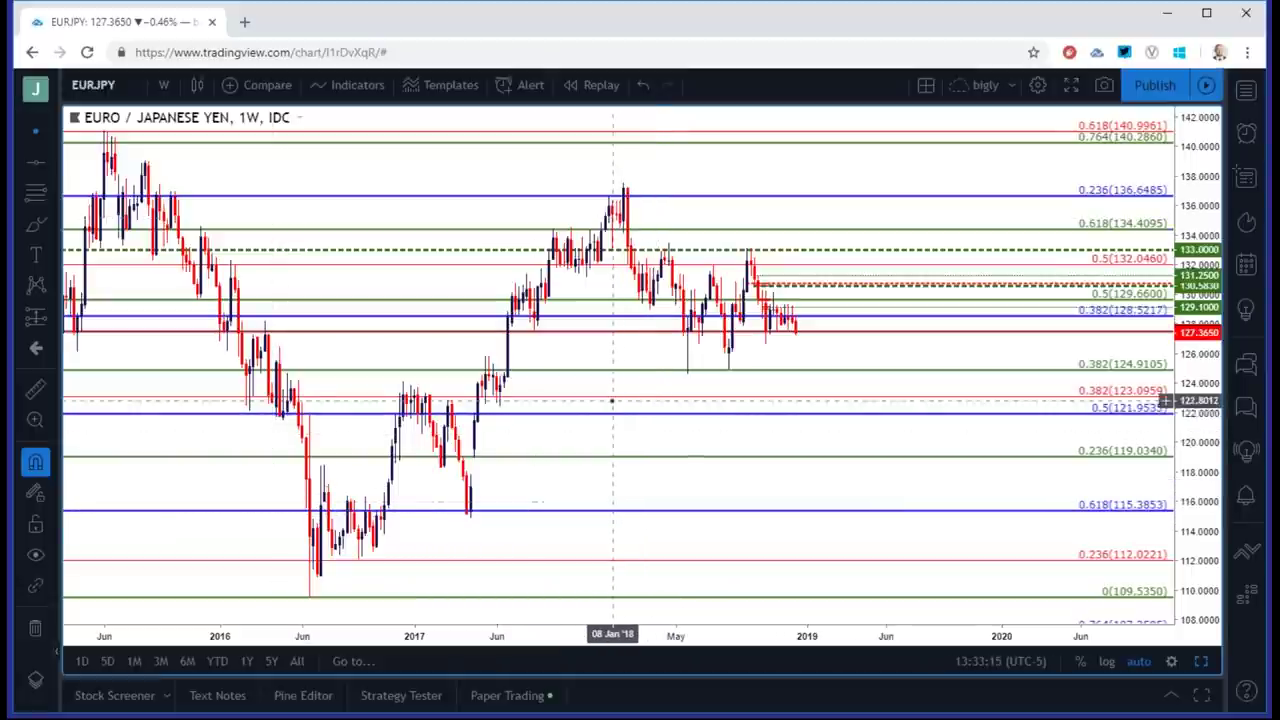
pyautogui.click(108, 86)
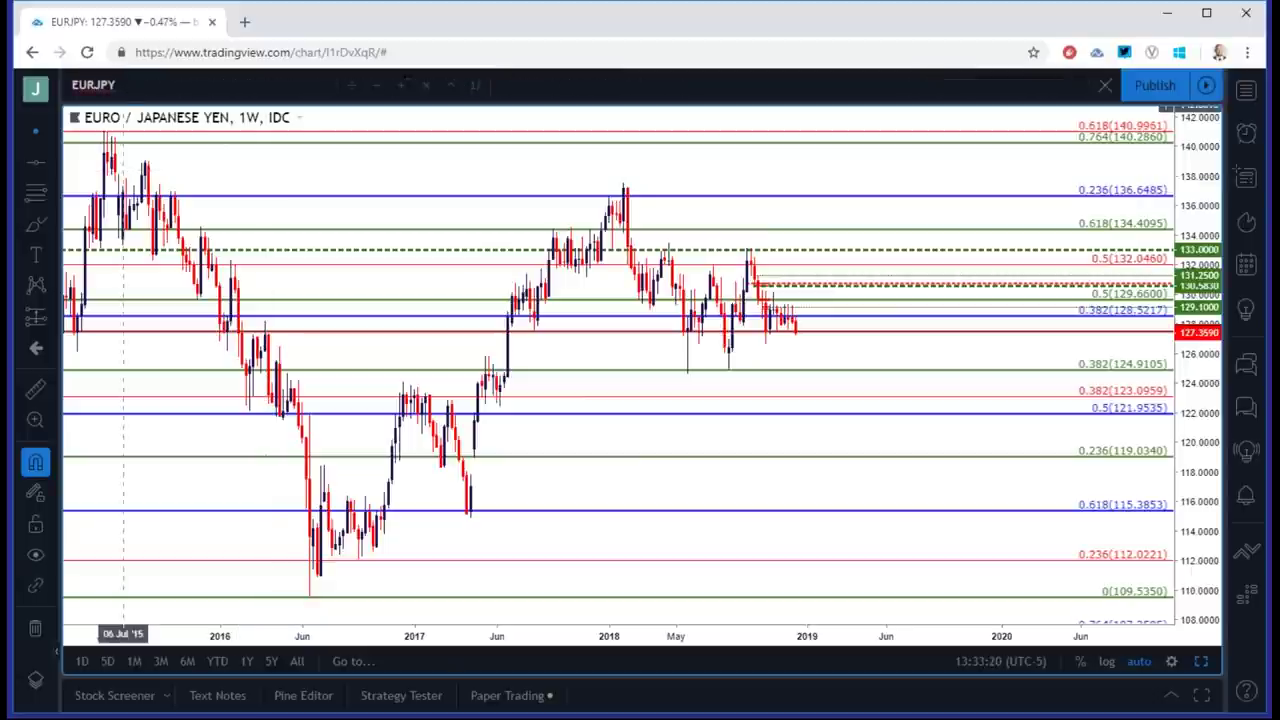
pyautogui.click(219, 171)
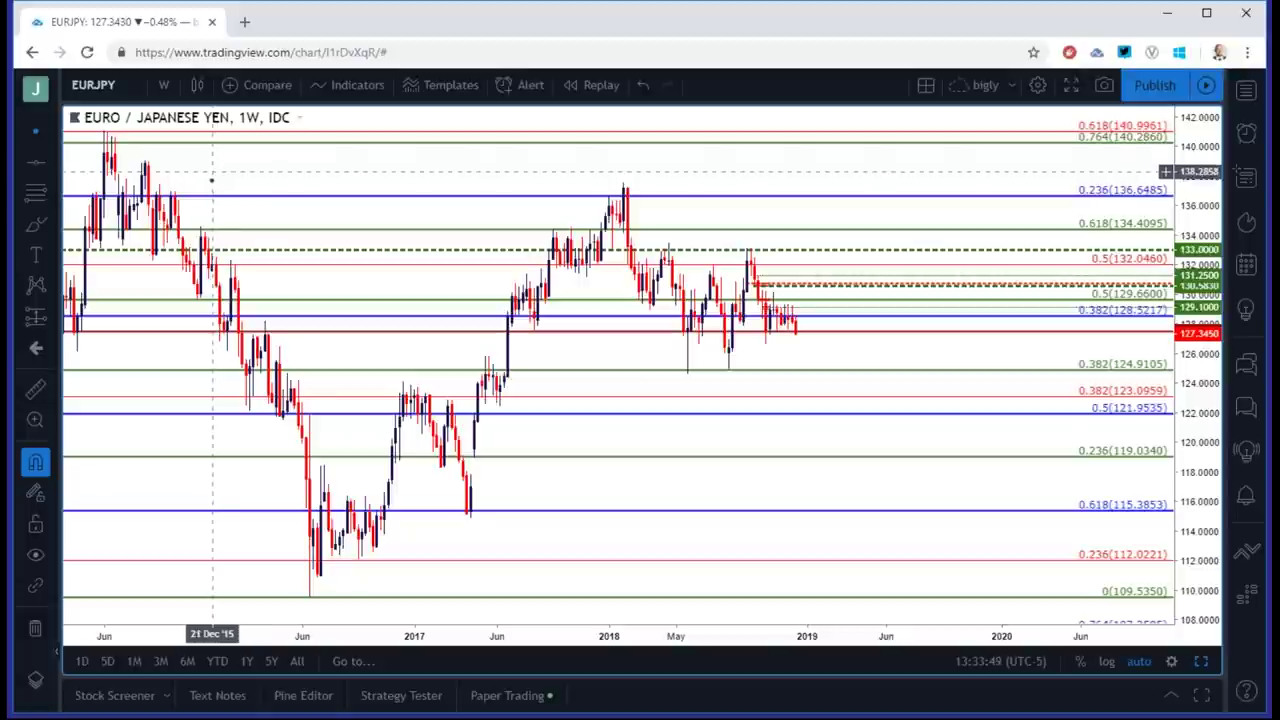
# Switch EURJPY to the daily timeframe and examine the 2018 price swings around the 127.50 horizontal line.
pyautogui.click(163, 84)
pyautogui.click(212, 419)
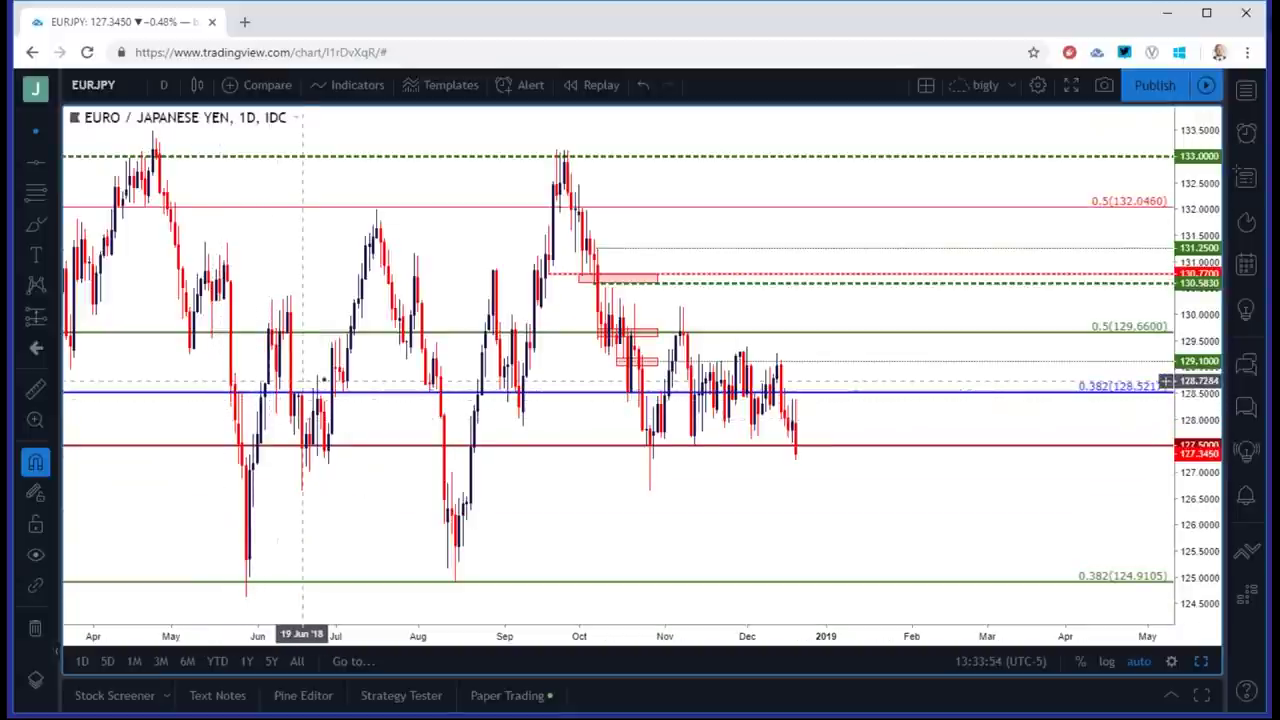
pyautogui.scroll(-3, 518, 380)
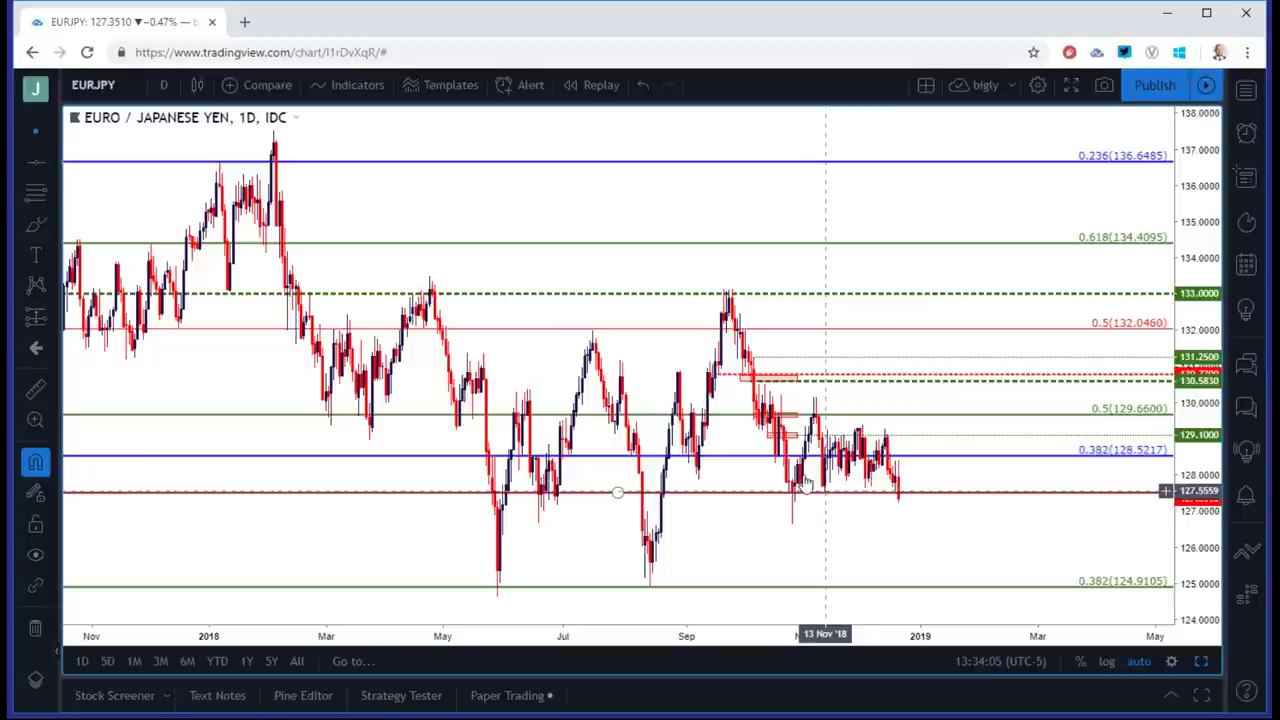
# Switch EURJPY to the 4-hour timeframe and examine the autumn 2018 range between the 127.50 line and the red zones.
pyautogui.click(165, 86)
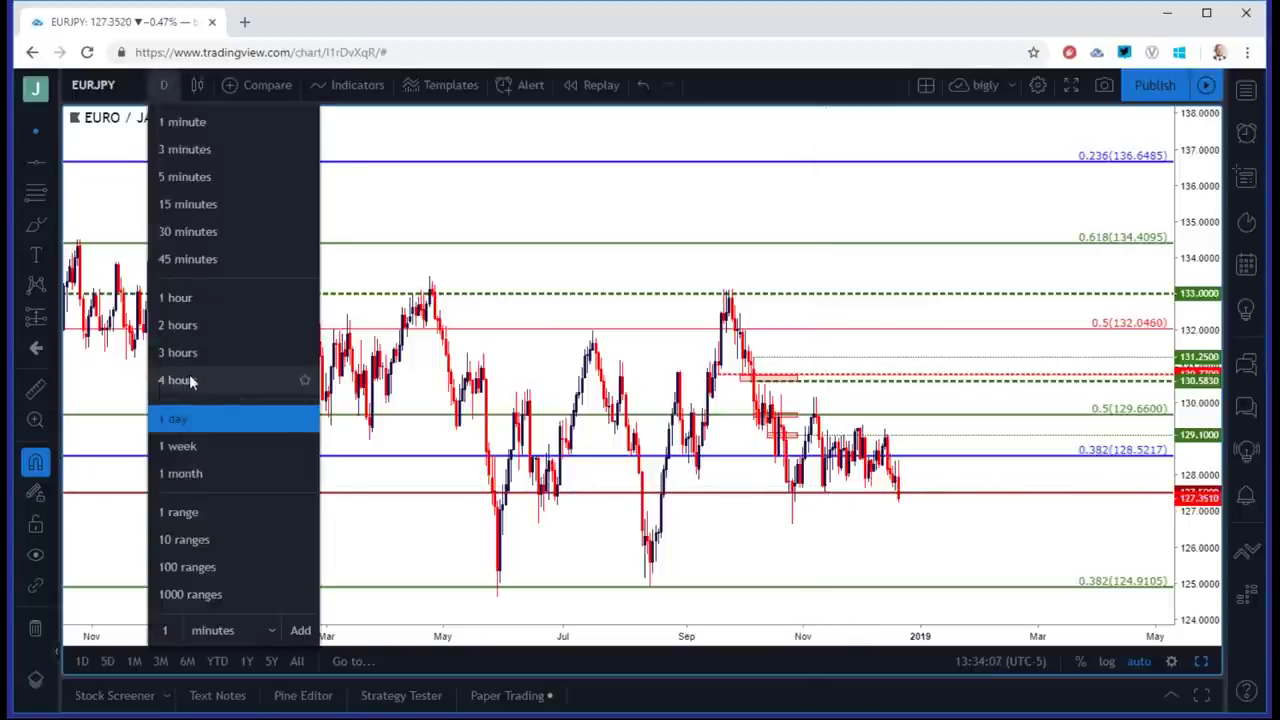
pyautogui.click(189, 378)
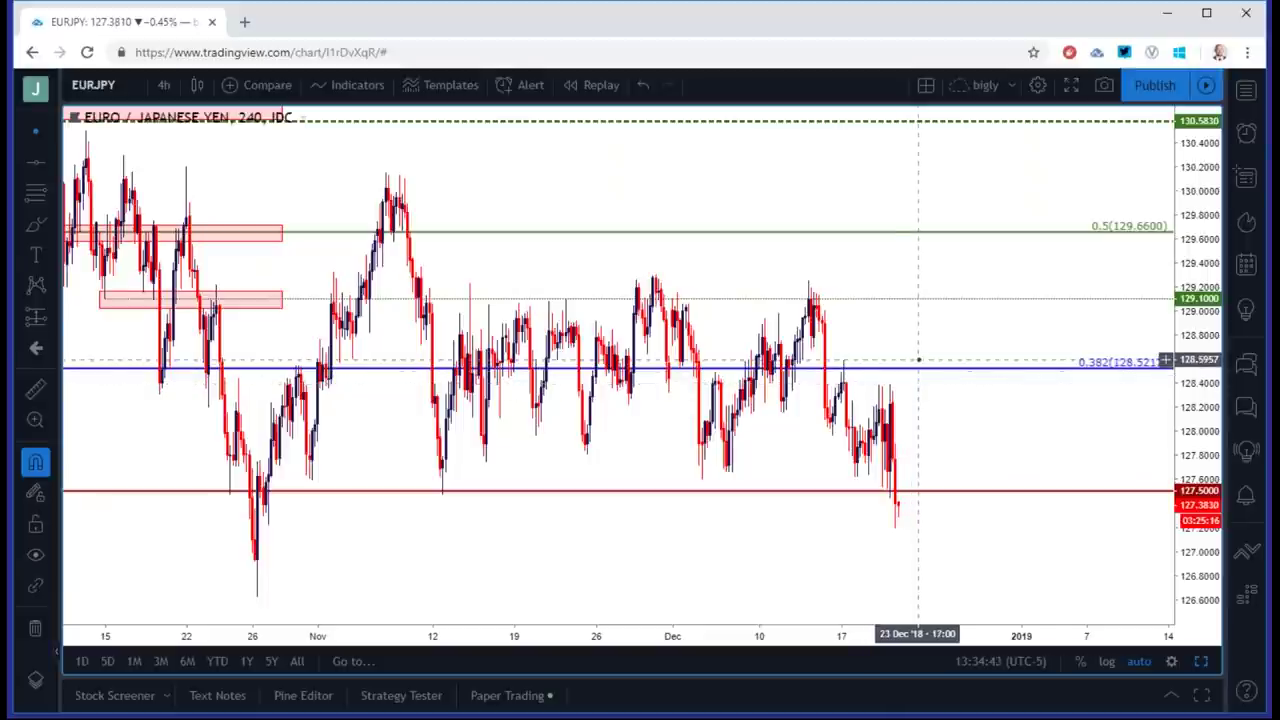
pyautogui.scroll(-3, 912, 380)
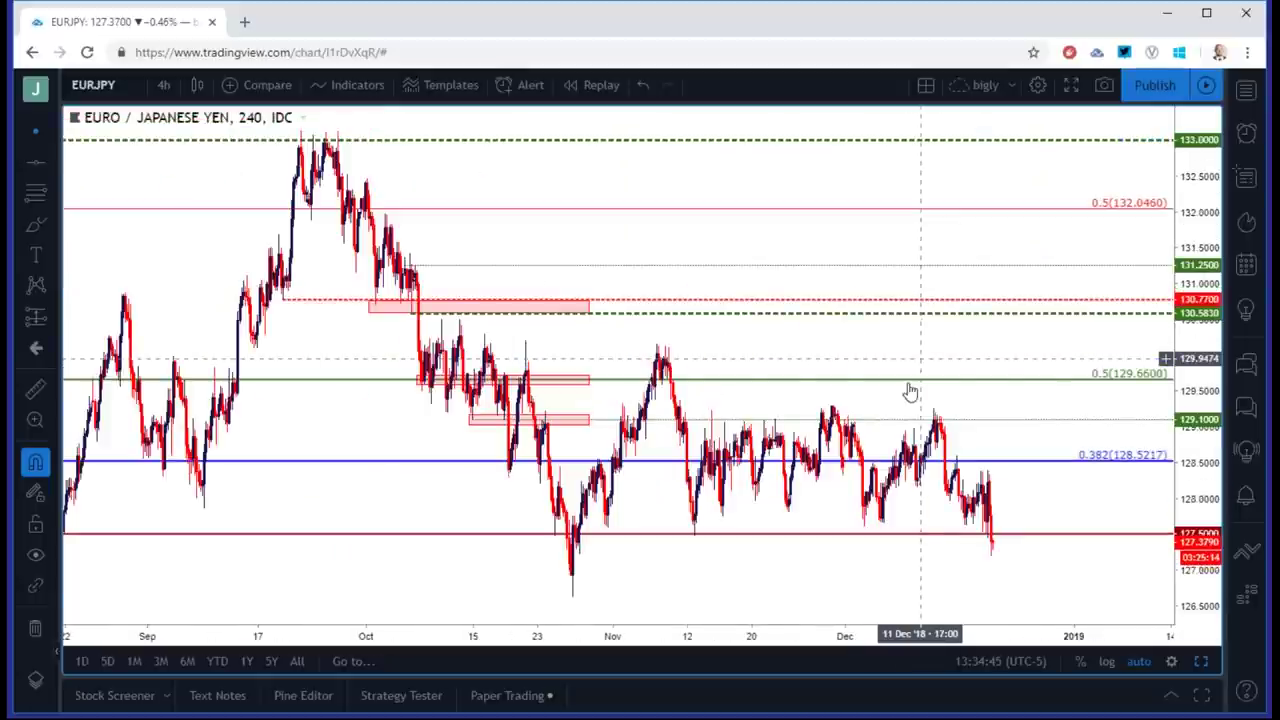
pyautogui.scroll(-4, 843, 333)
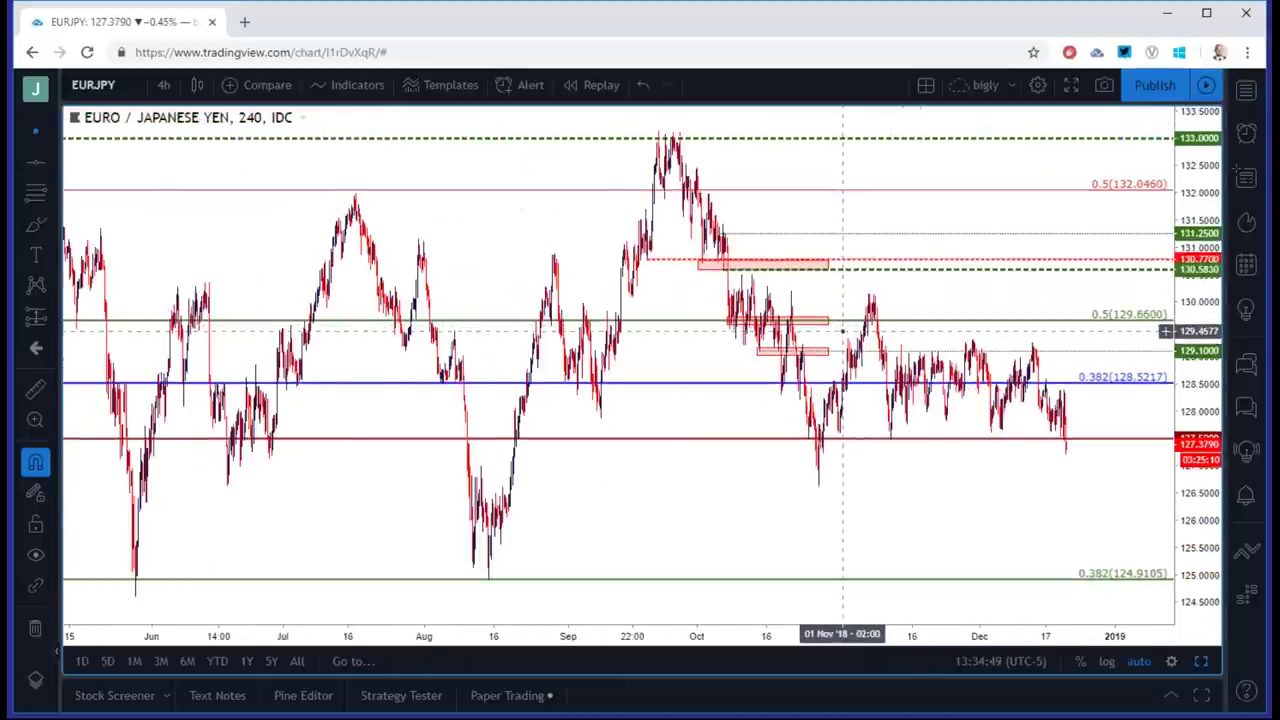
pyautogui.scroll(4, 843, 333)
# Return EURJPY to the daily timeframe and review its history since 2016 against the Fibonacci levels.
pyautogui.click(163, 85)
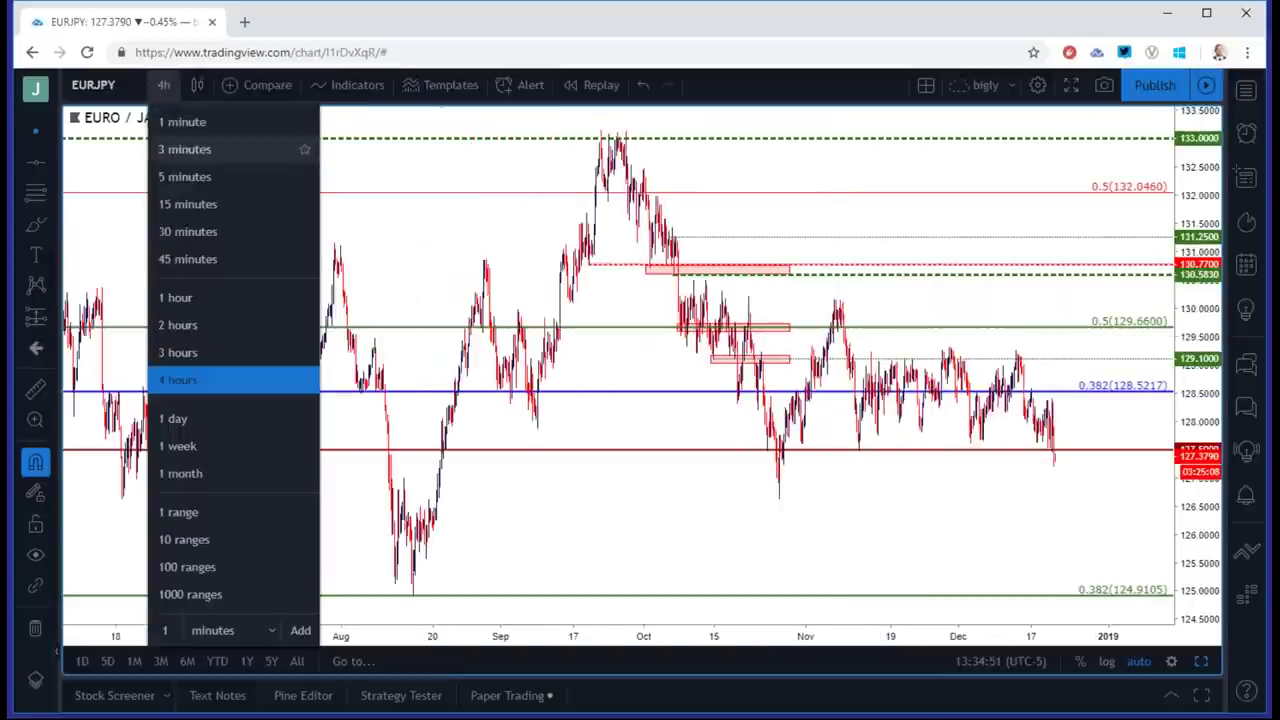
pyautogui.click(173, 418)
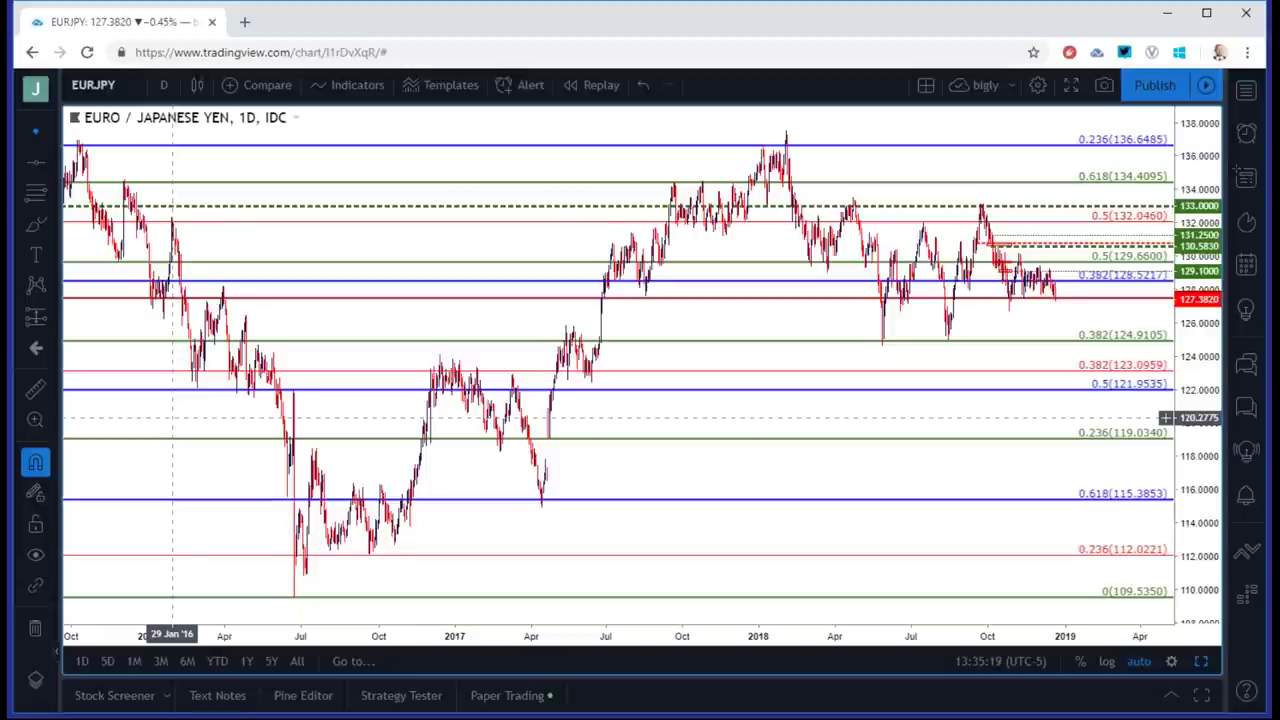
pyautogui.scroll(5, 514, 420)
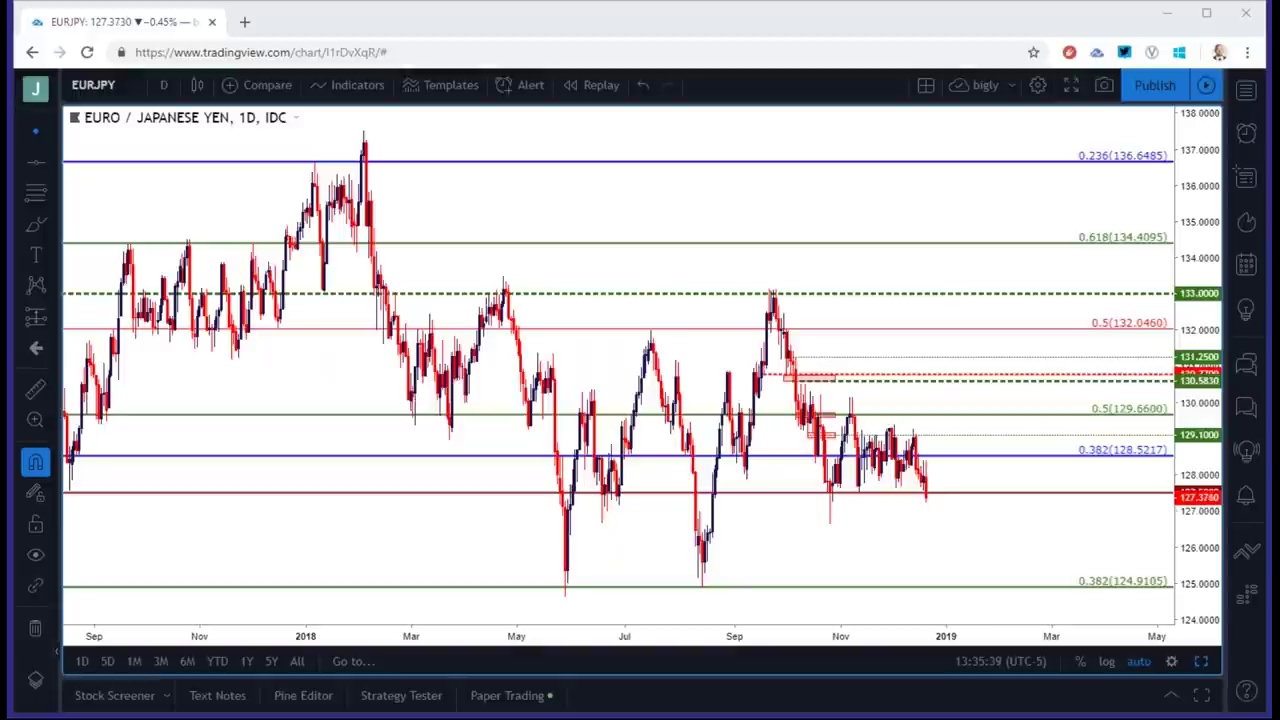
# Switch the chart to AAPL and examine the daily candles against the rising red trendline and Fibonacci levels.
pyautogui.click(117, 84)
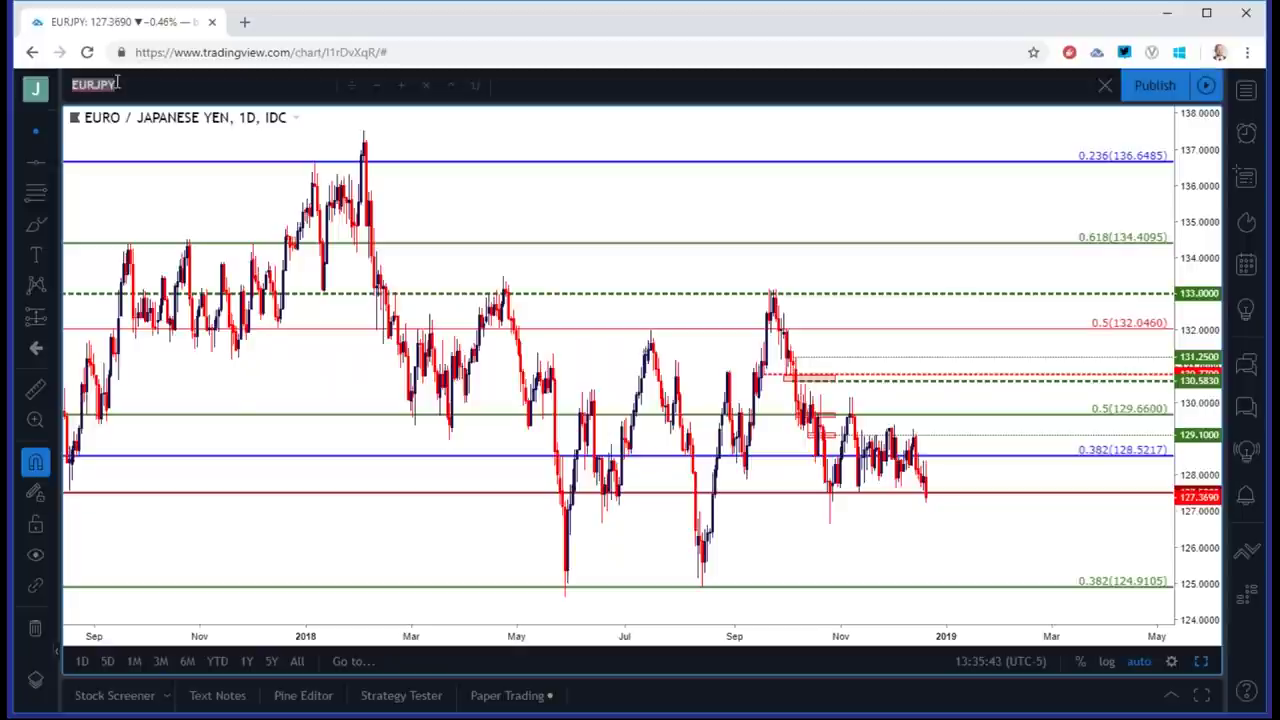
pyautogui.write('AAPL')
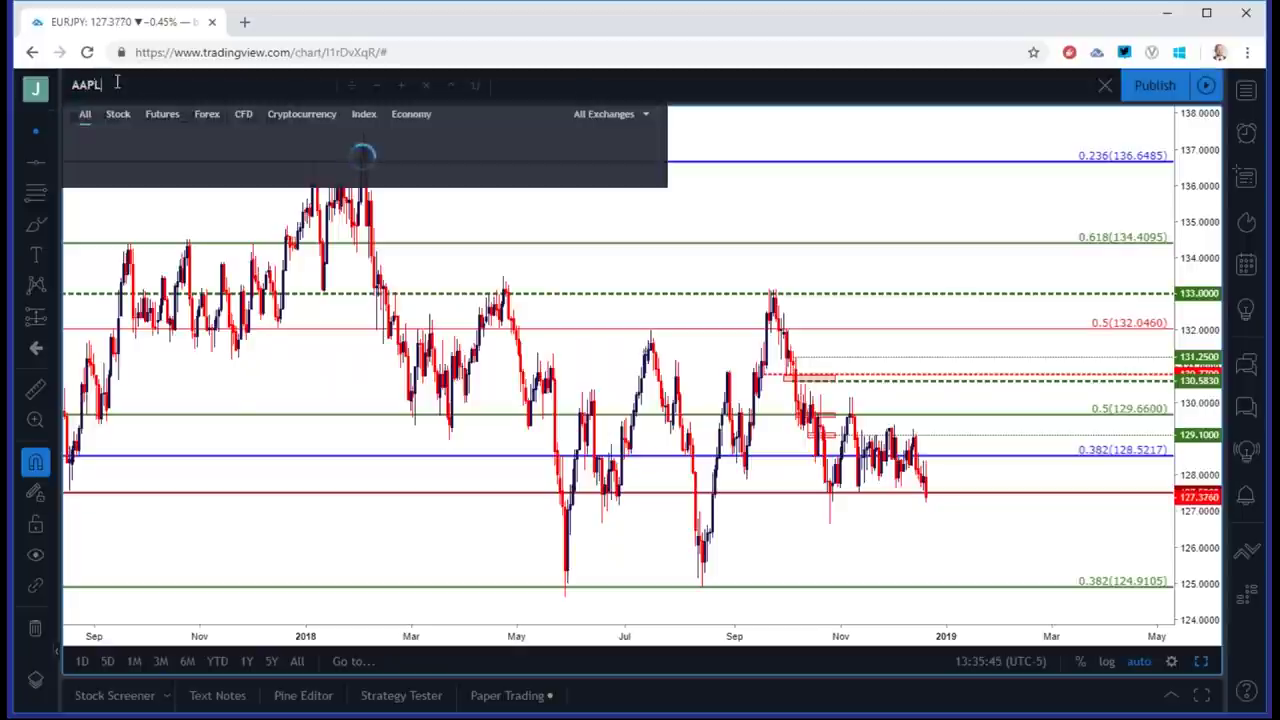
pyautogui.press('Return')
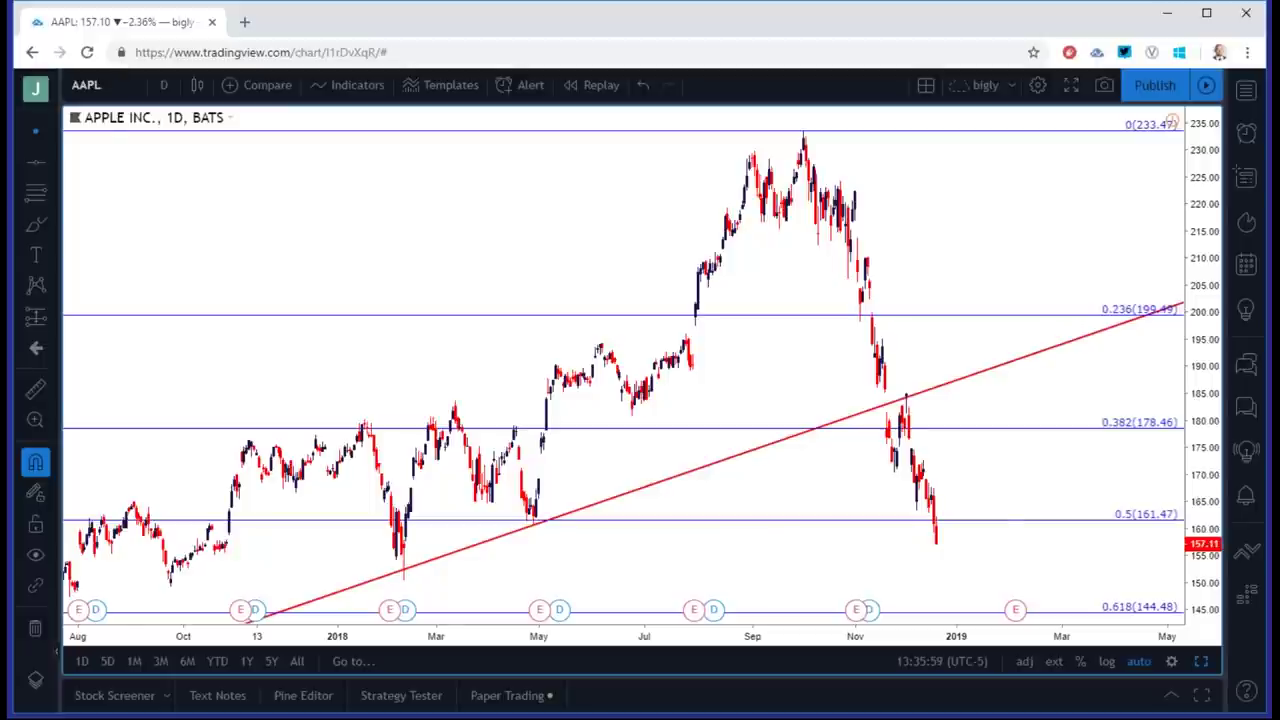
pyautogui.scroll(-3, 163, 181)
pyautogui.scroll(-2, 165, 186)
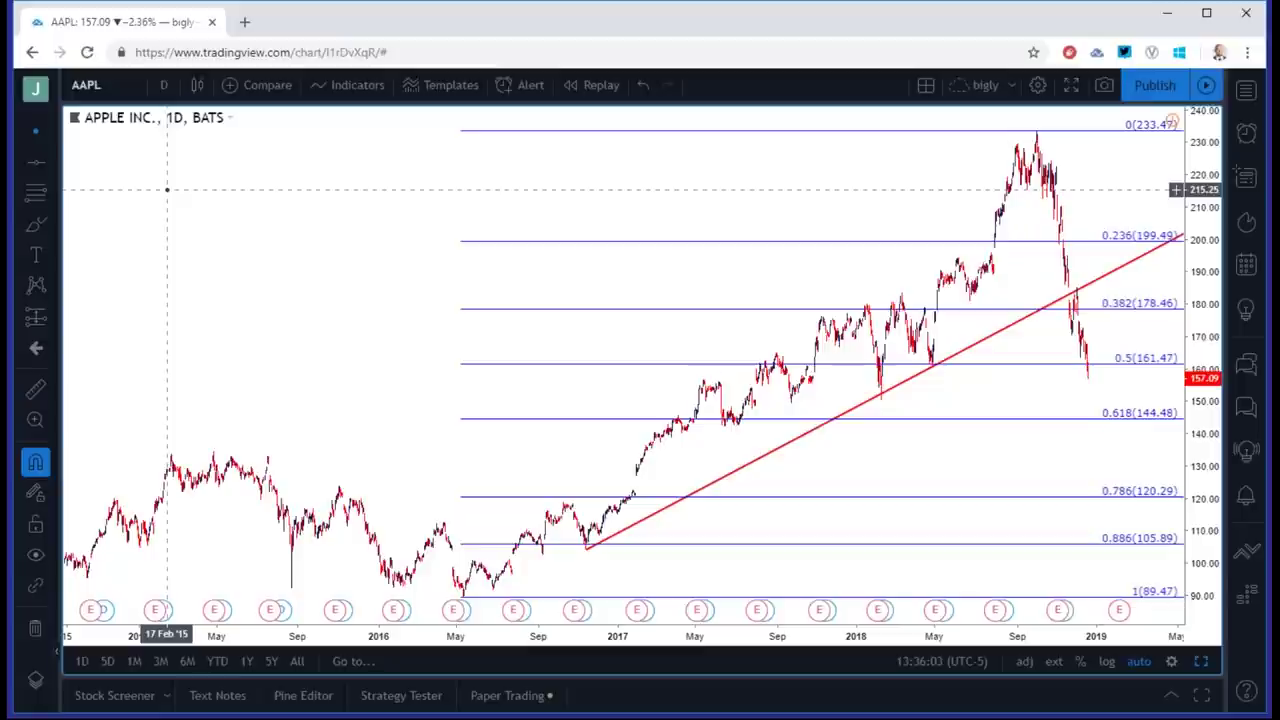
pyautogui.scroll(2, 167, 189)
pyautogui.scroll(-2, 167, 189)
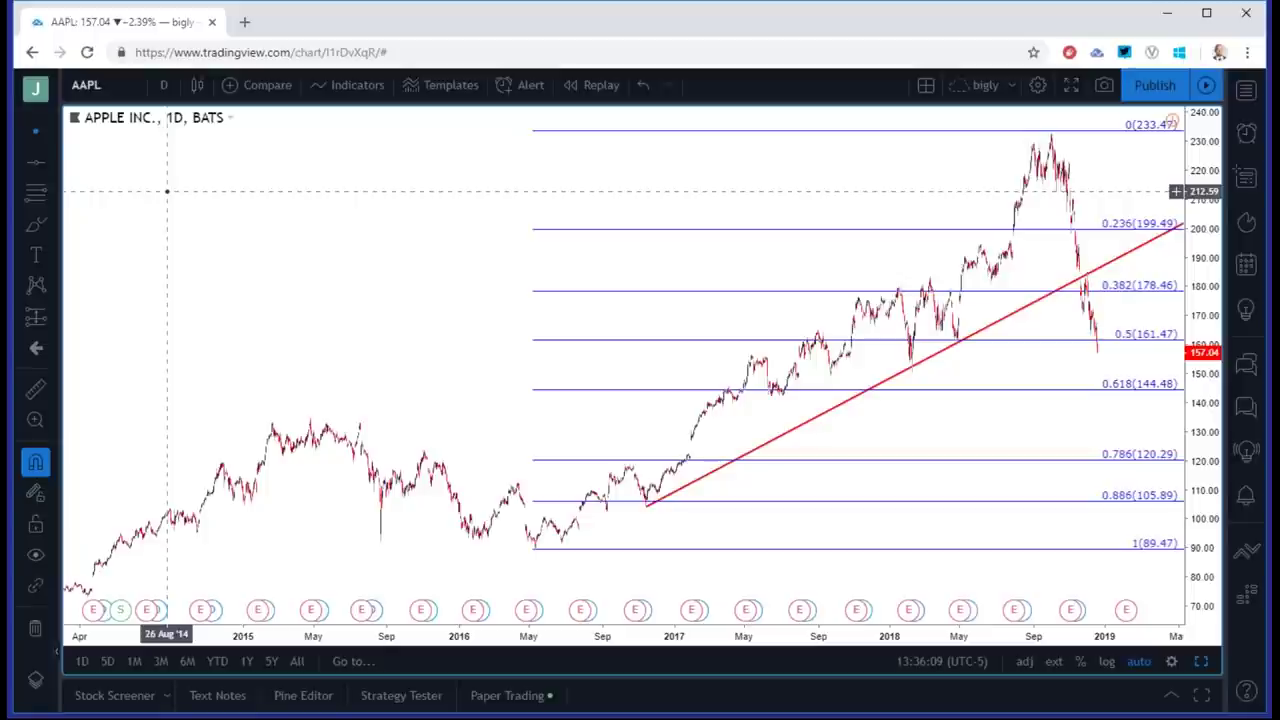
pyautogui.scroll(3, 167, 190)
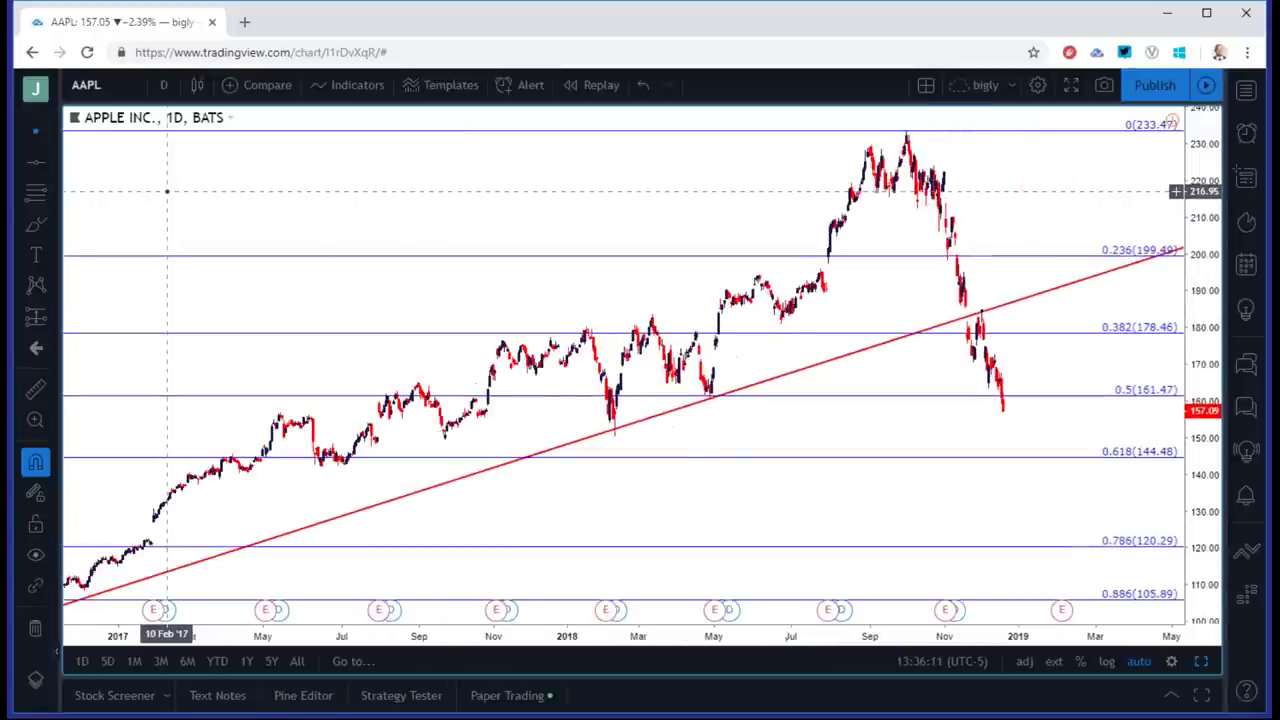
pyautogui.scroll(1, 167, 190)
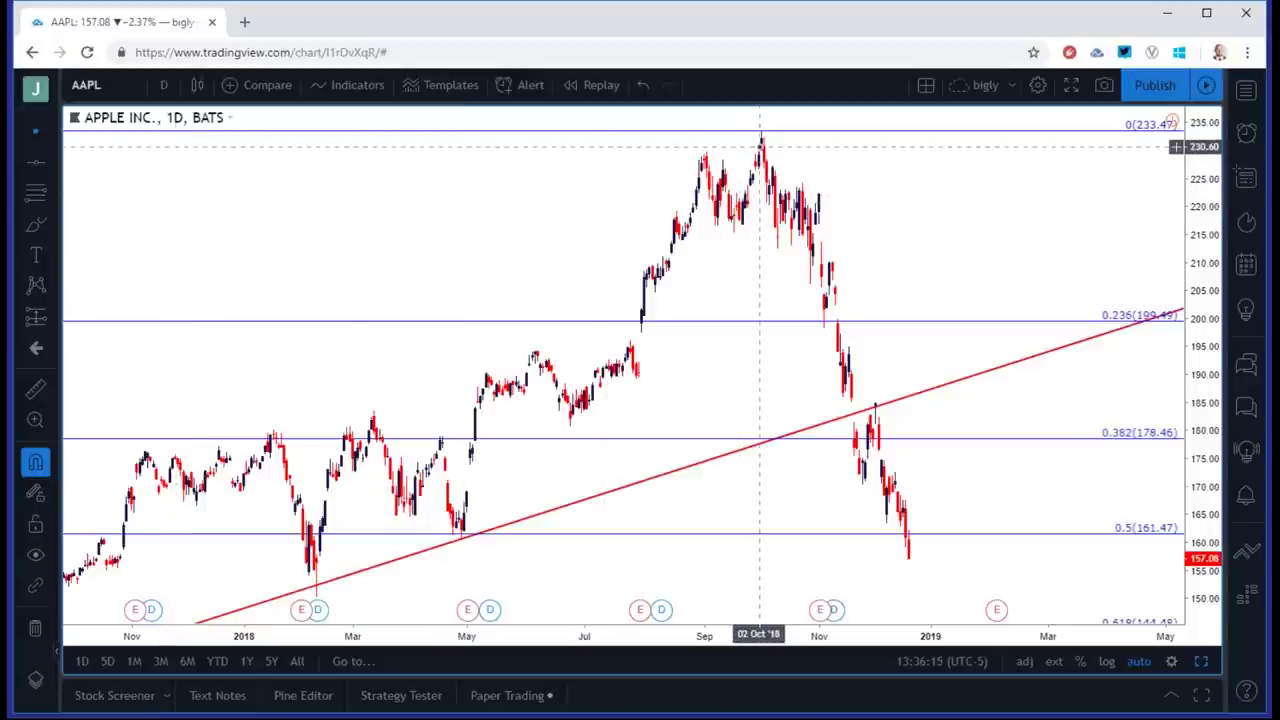
# Examine AAPL's daily decline from the October 2018 high across the full Fibonacci retracement, back to the price history before 2016.
pyautogui.click(758, 133)
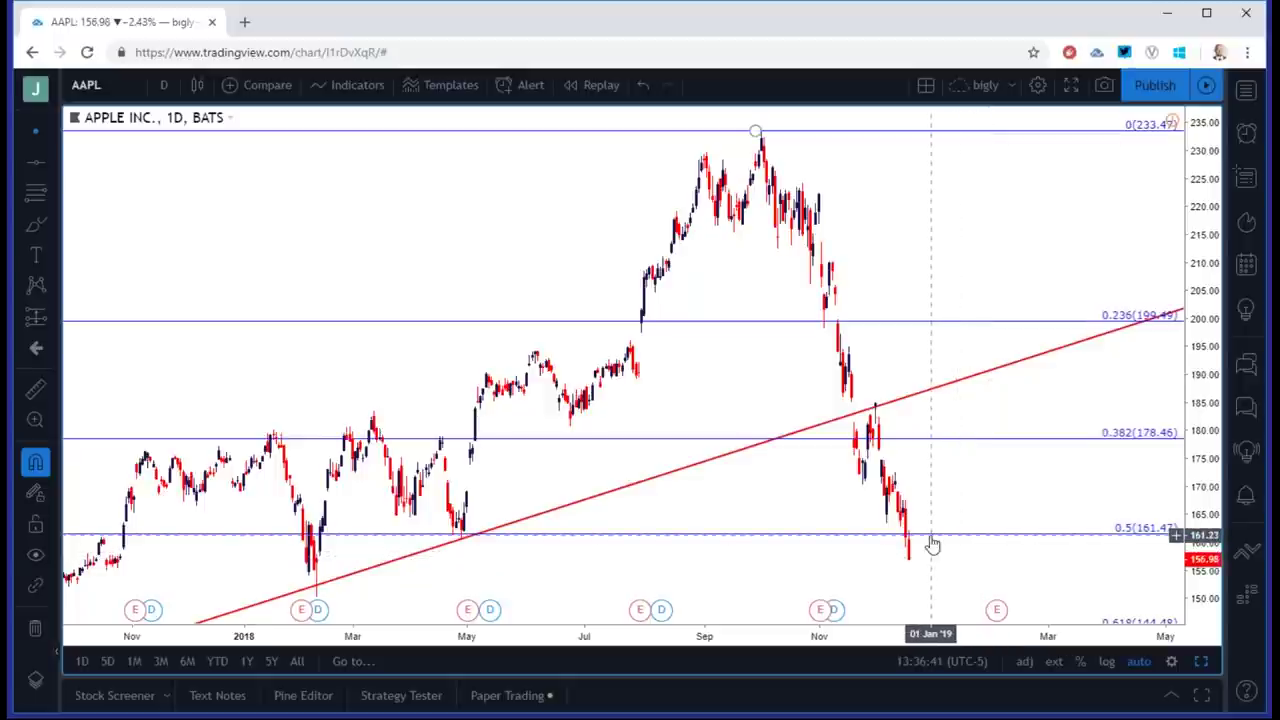
pyautogui.scroll(-5, 943, 543)
pyautogui.scroll(-2, 908, 508)
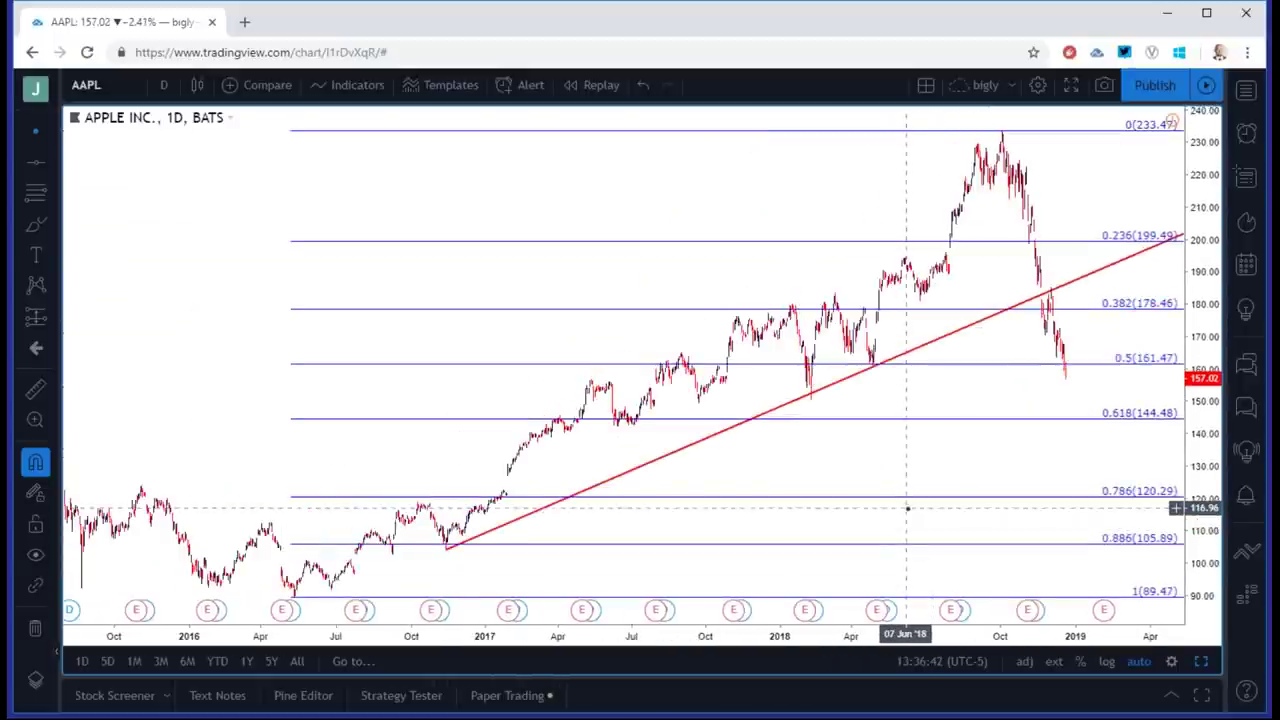
pyautogui.scroll(1, 910, 507)
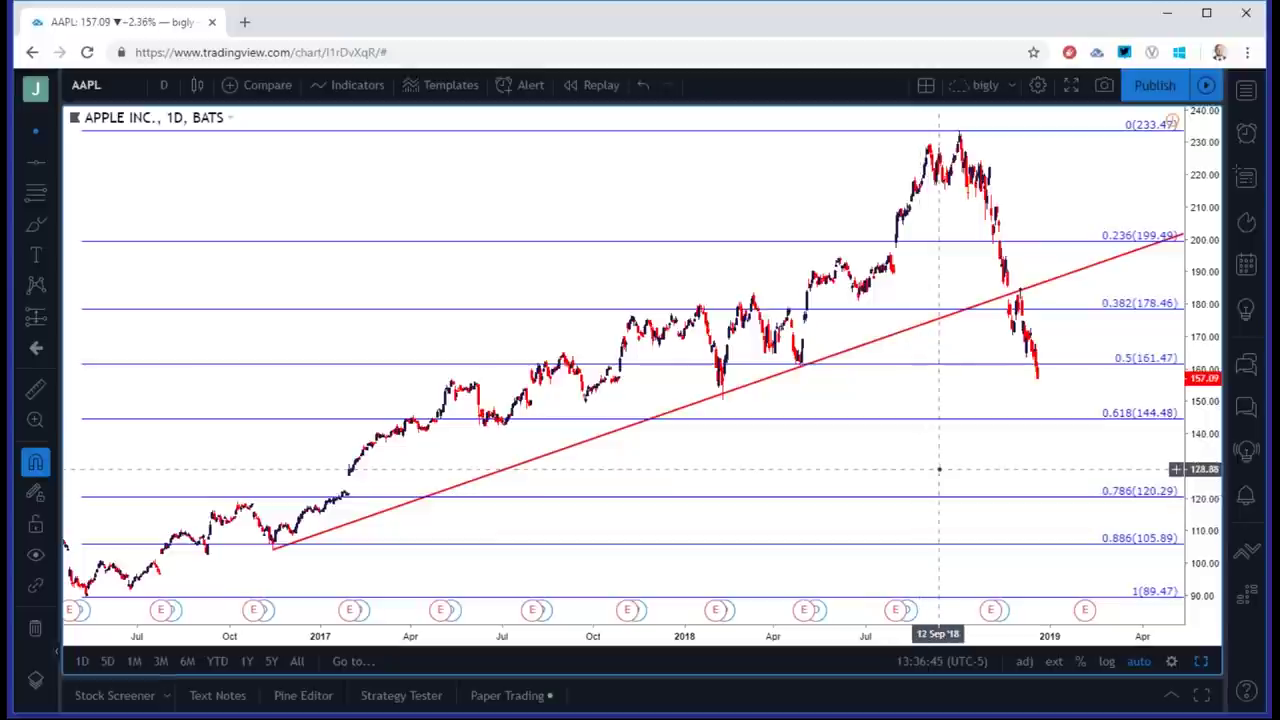
pyautogui.moveTo(937, 467); pyautogui.dragTo(913, 479)
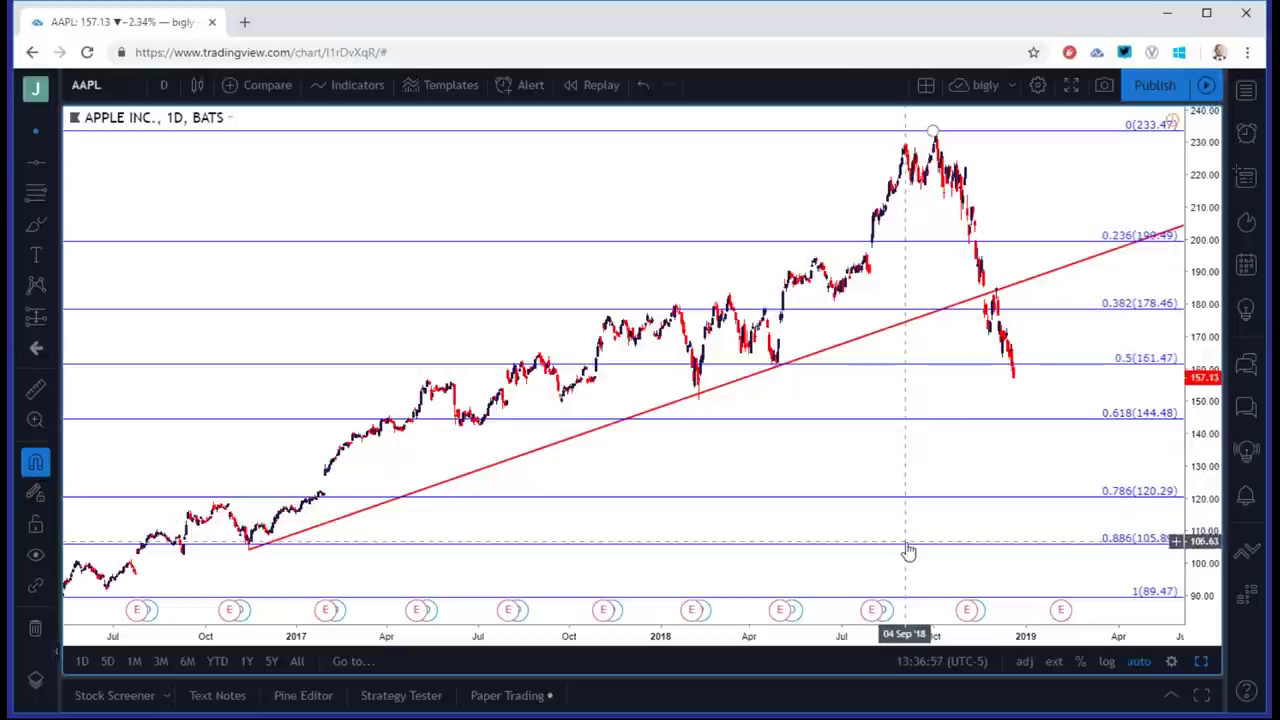
pyautogui.scroll(-1, 906, 545)
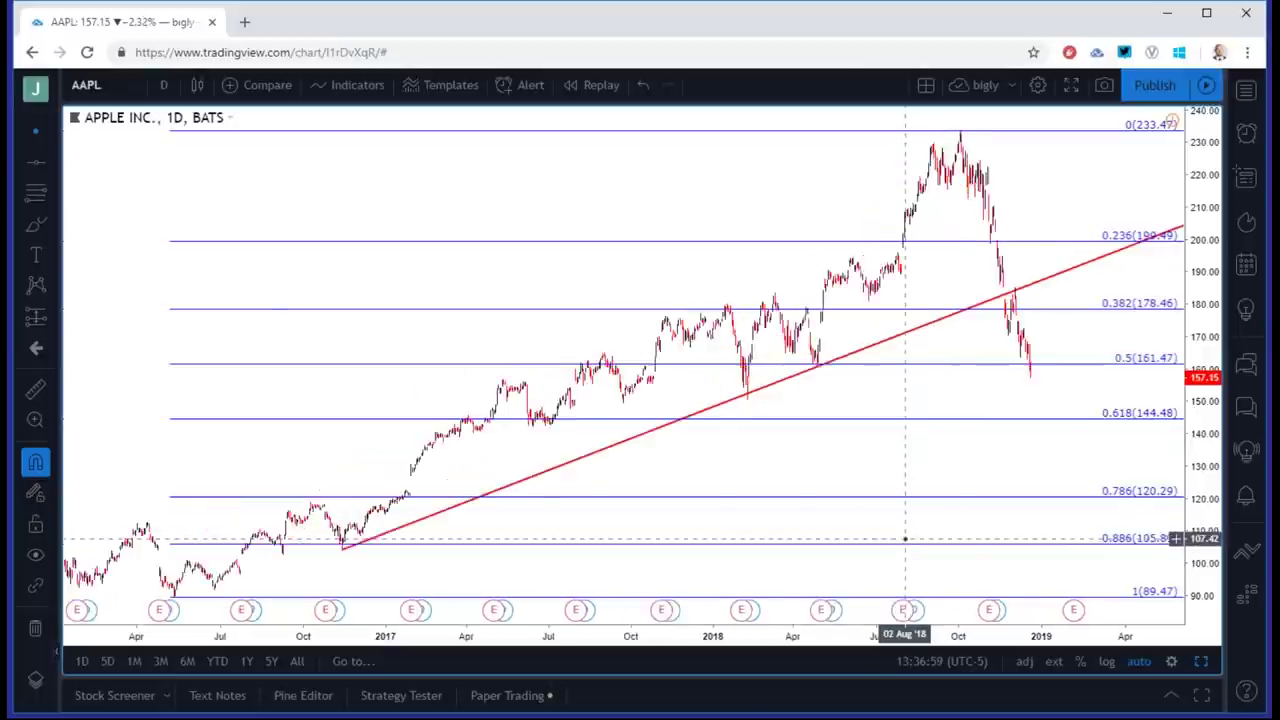
pyautogui.scroll(-1, 905, 540)
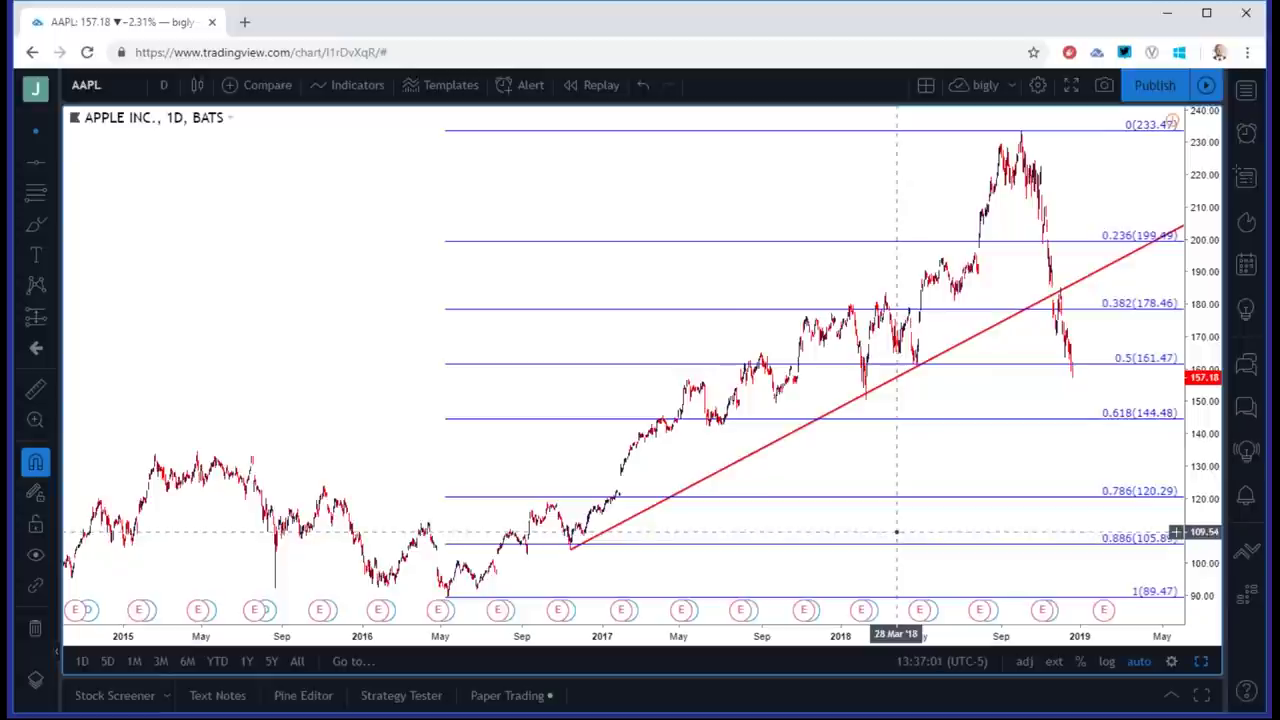
pyautogui.scroll(-2, 903, 515)
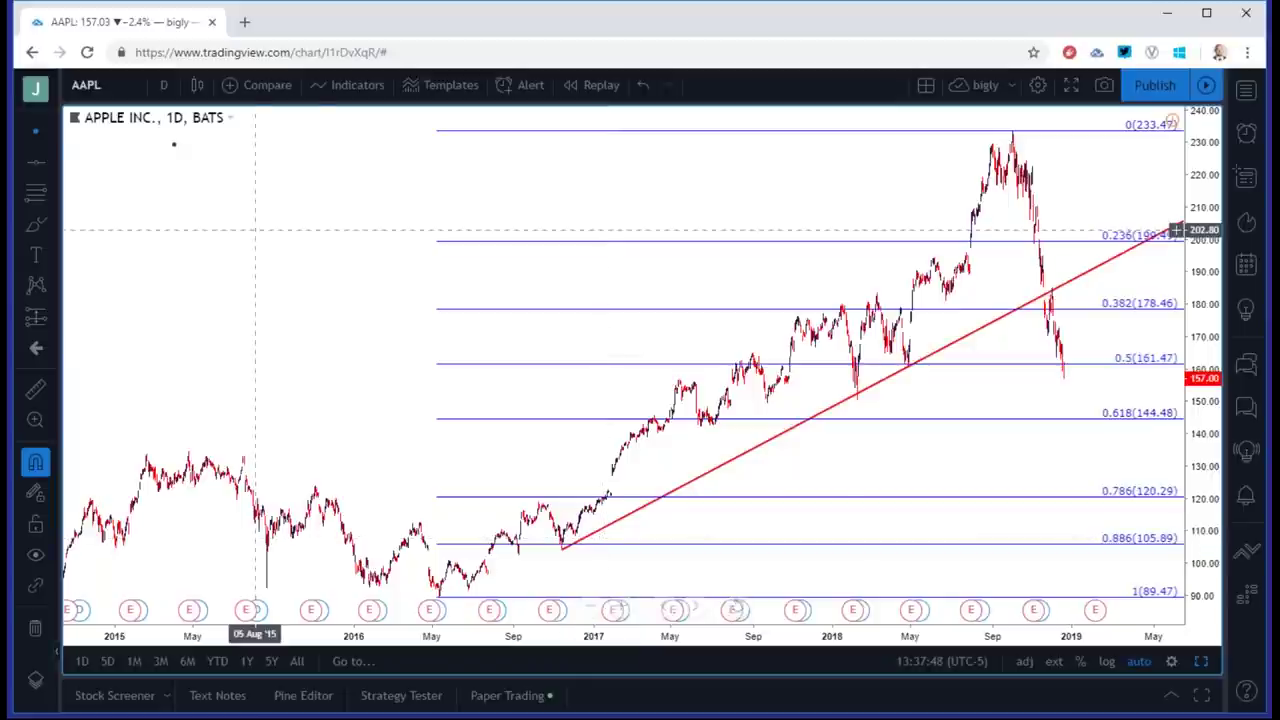
# Switch AAPL to the weekly timeframe and examine the latest candles around the 0.5 Fibonacci level and broken trendline.
pyautogui.click(164, 85)
pyautogui.click(185, 449)
pyautogui.scroll(10, 431, 429)
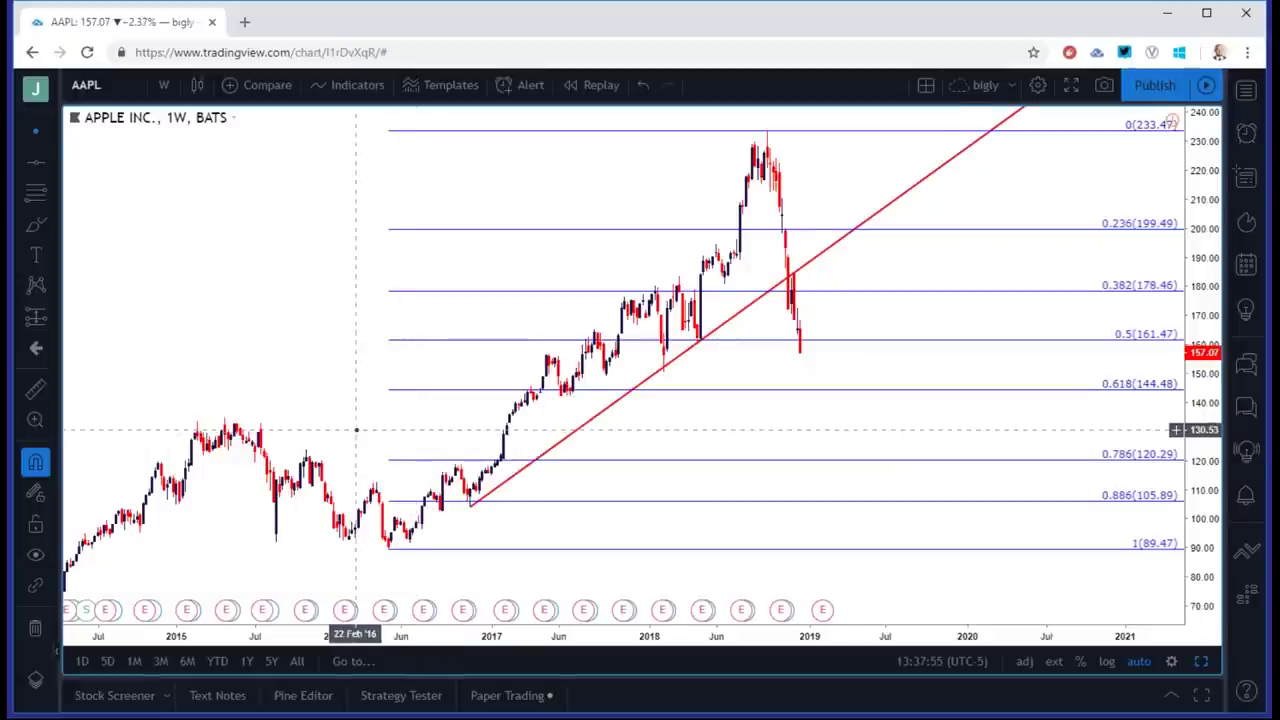
pyautogui.scroll(1, 354, 429)
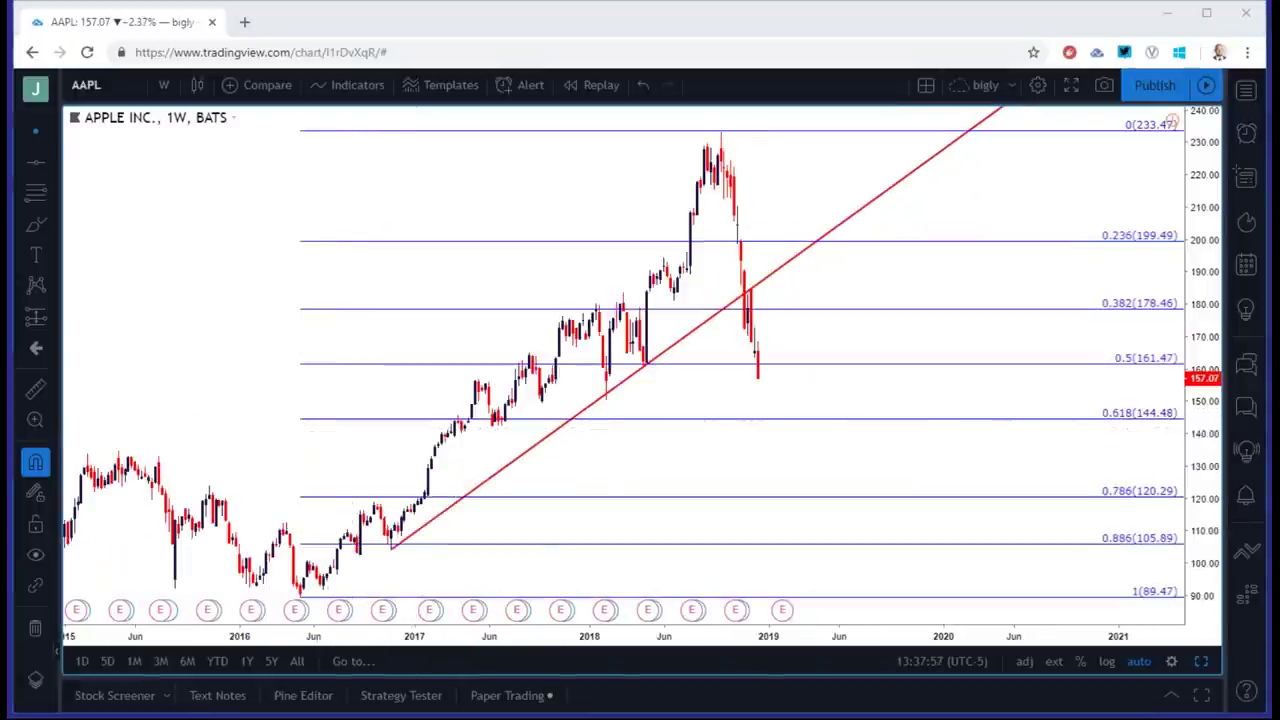
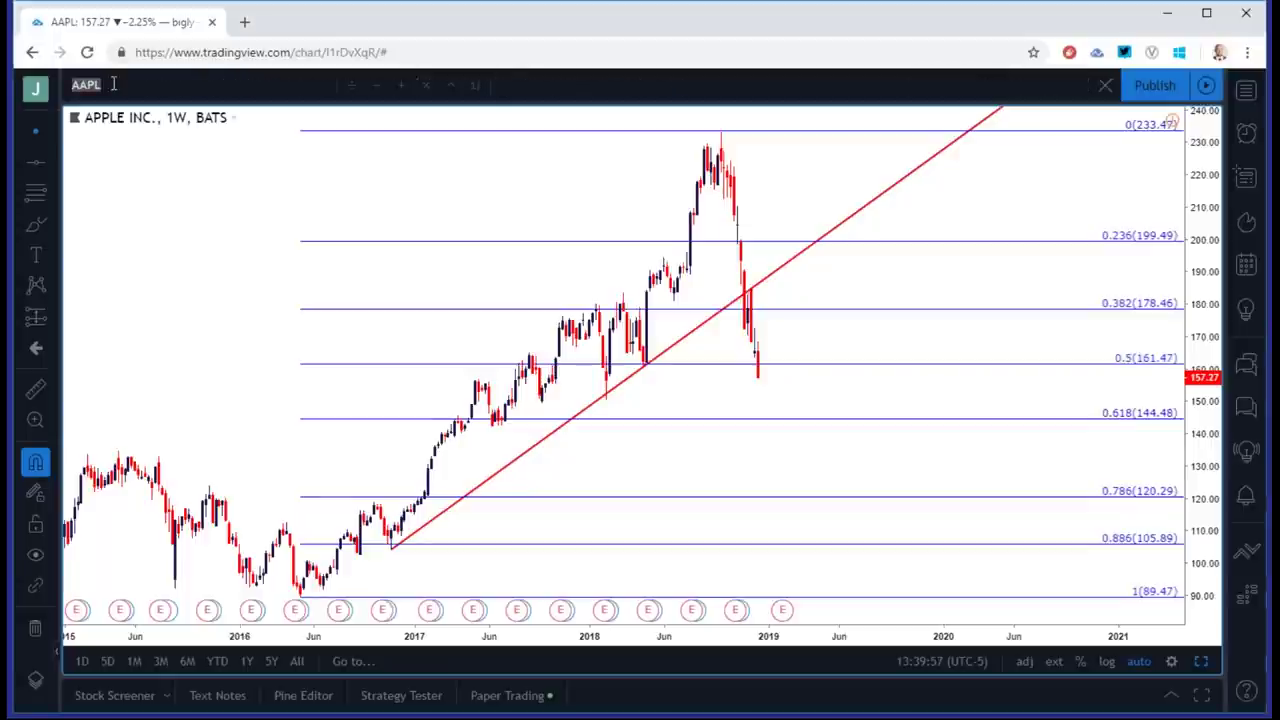
# Switch the chart to SPX500 and examine the latest weekly candles in the grey zone around the 0.5 Fibonacci level.
pyautogui.write('SPX500')
pyautogui.press('Return')
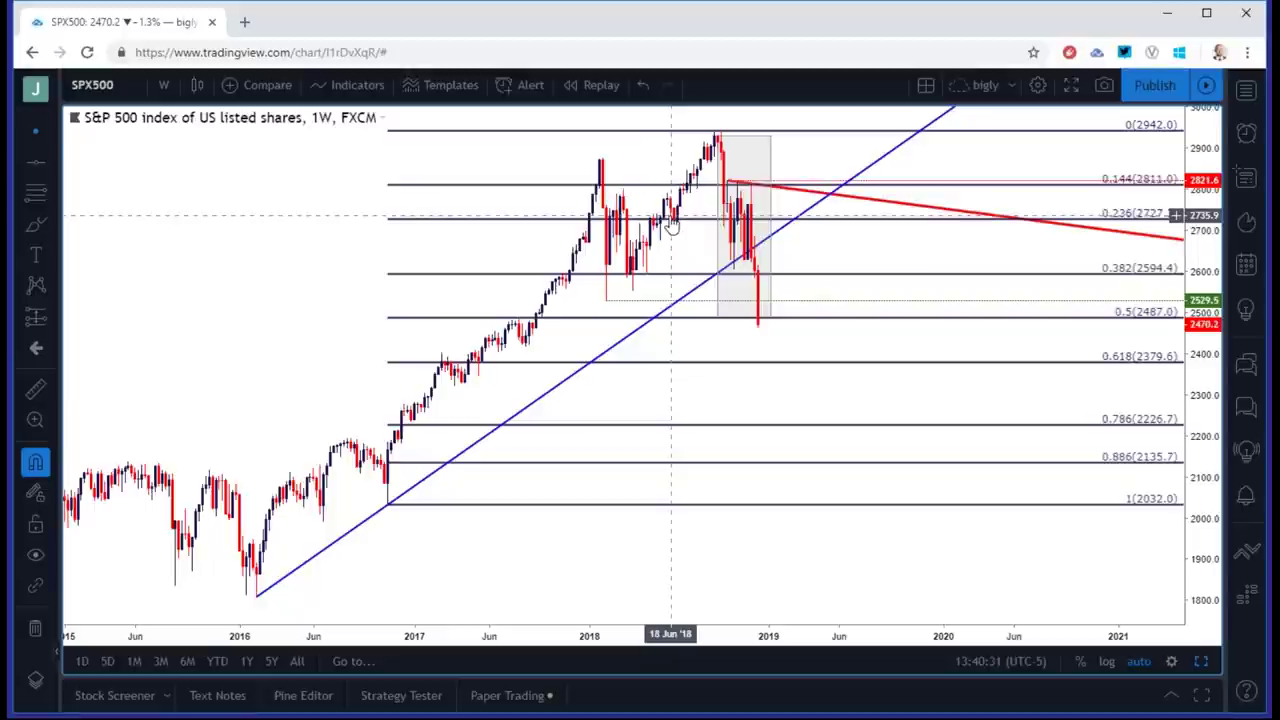
pyautogui.click(760, 326)
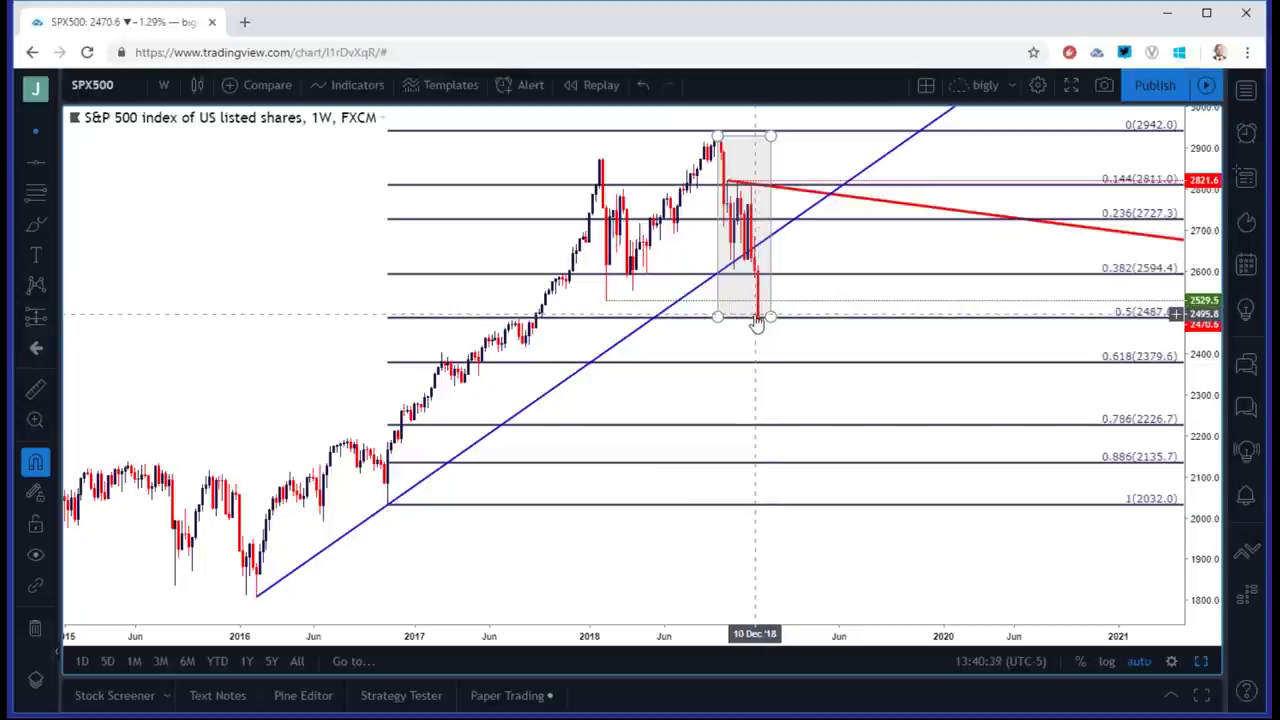
pyautogui.click(755, 314)
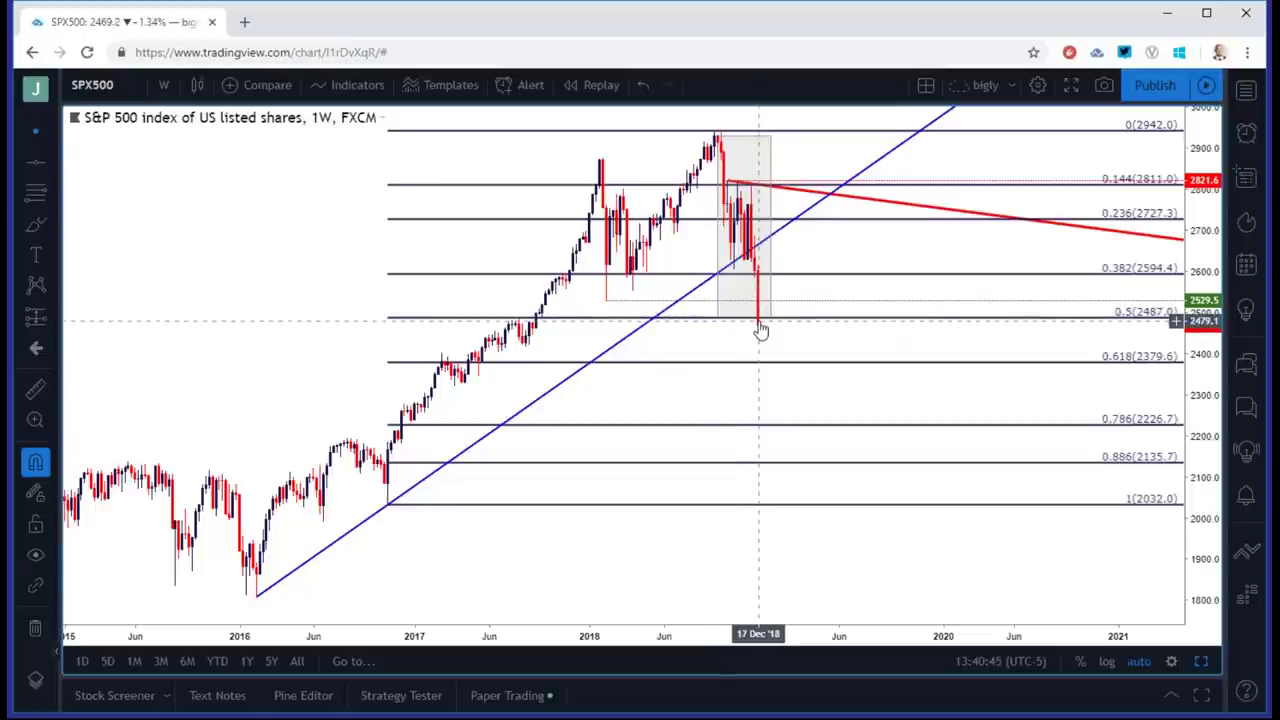
pyautogui.click(759, 322)
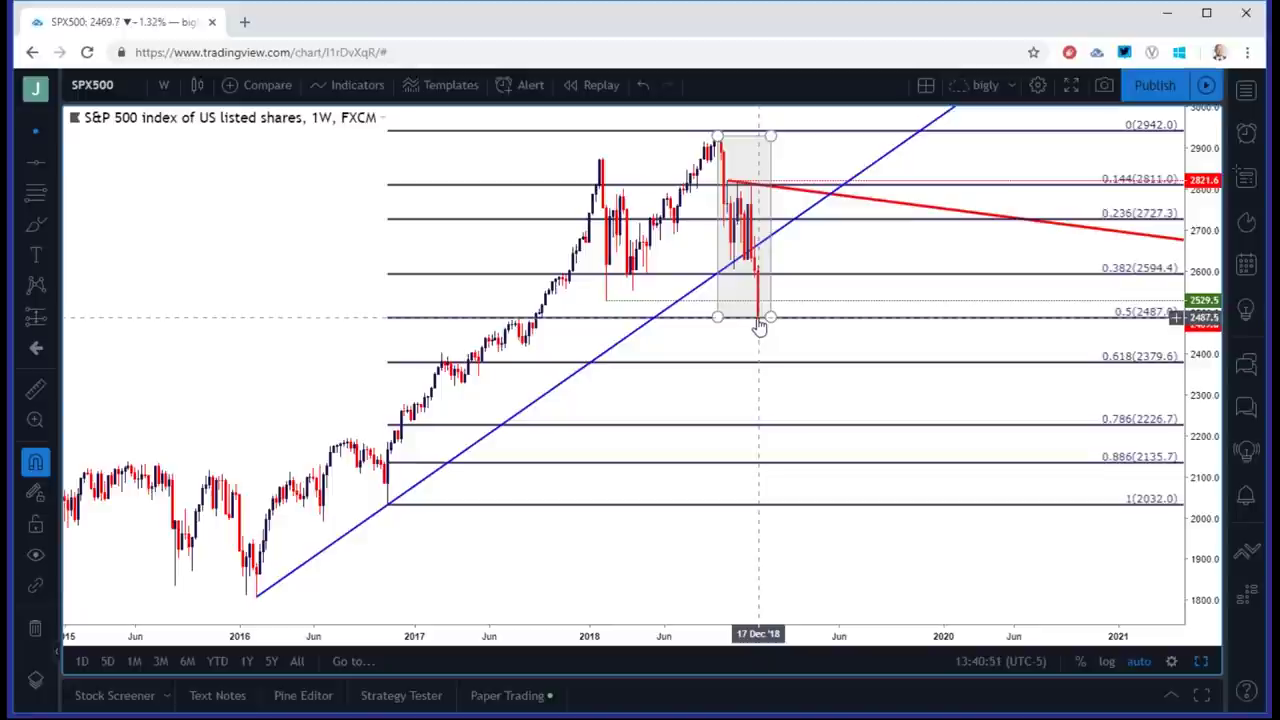
# Bring the DailyFX article "The Four-Hour Trader, A Full Trading Plan" into the chart's browser window, select its web address, and return to the SPX500 chart.
pyautogui.click(126, 82)
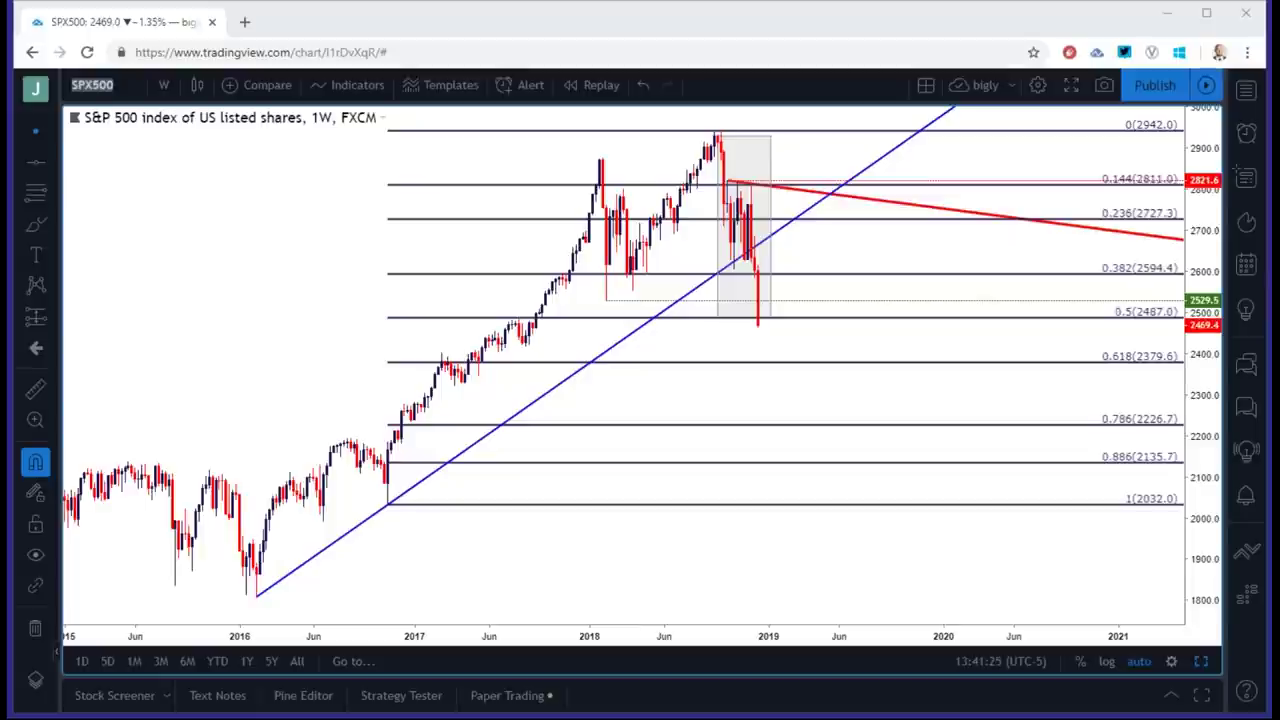
pyautogui.hotkey('alt', 'Tab')
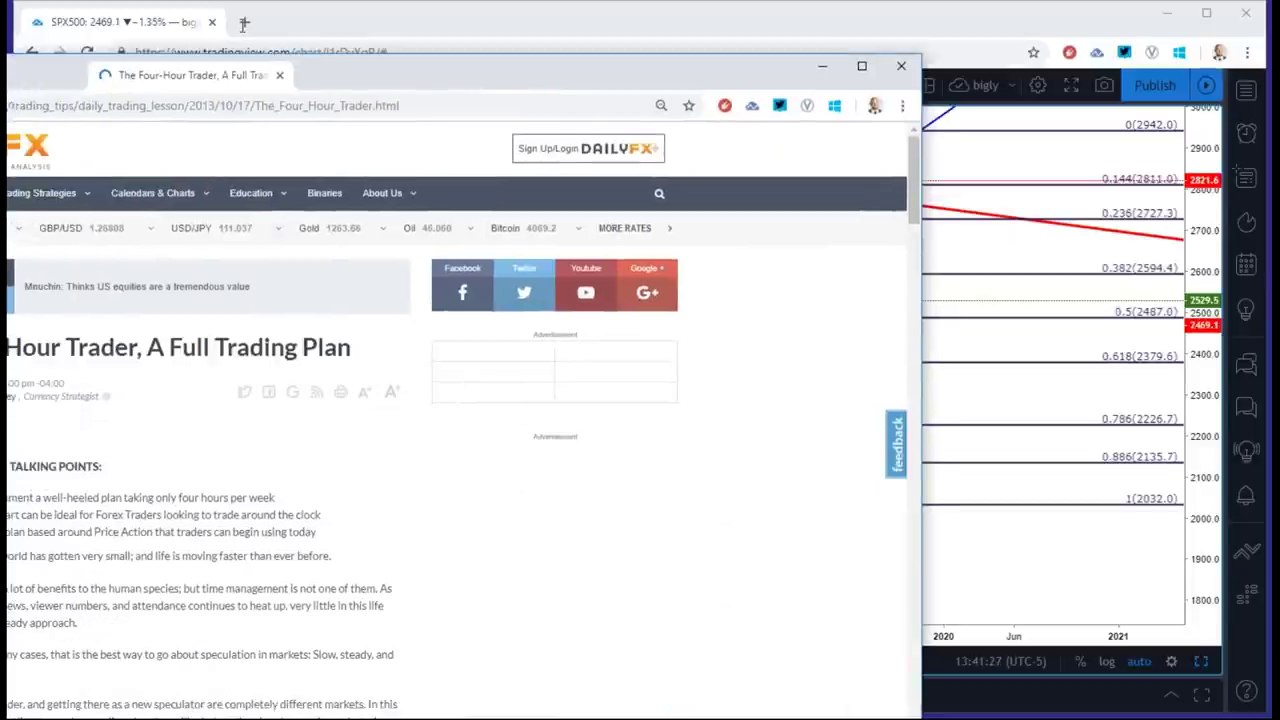
pyautogui.doubleClick(323, 68)
pyautogui.click(323, 56)
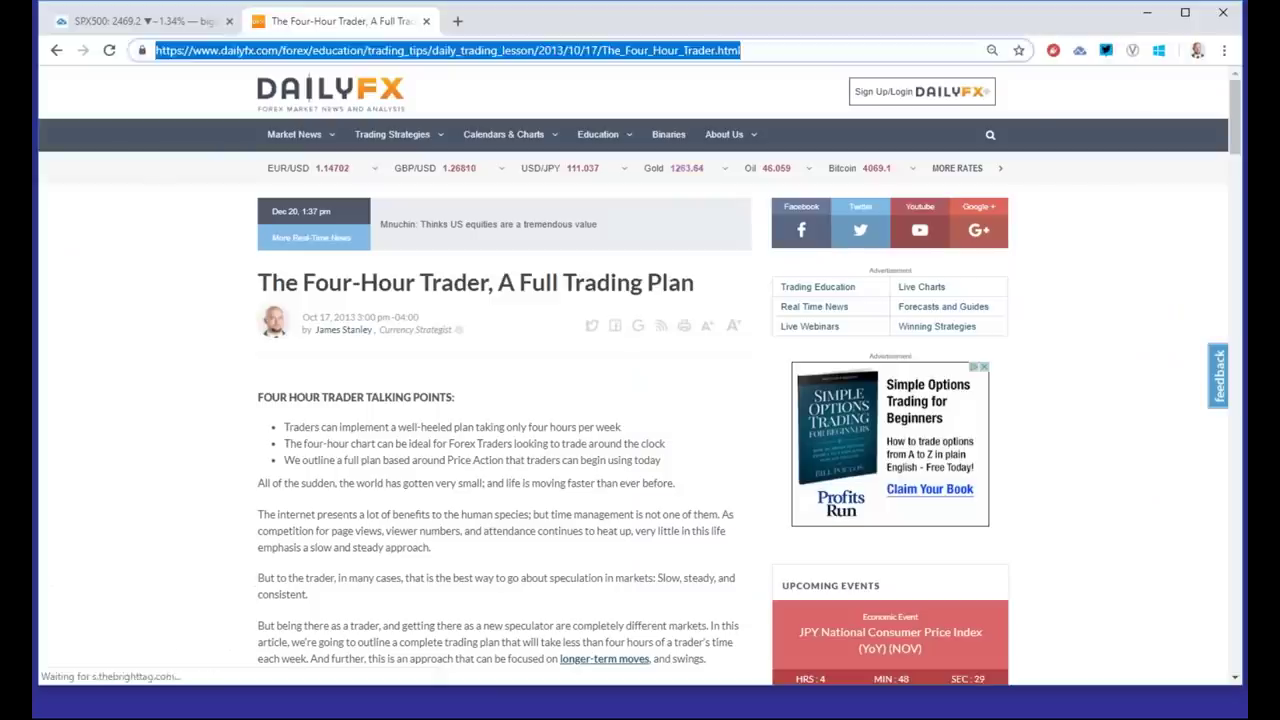
pyautogui.press('Escape')
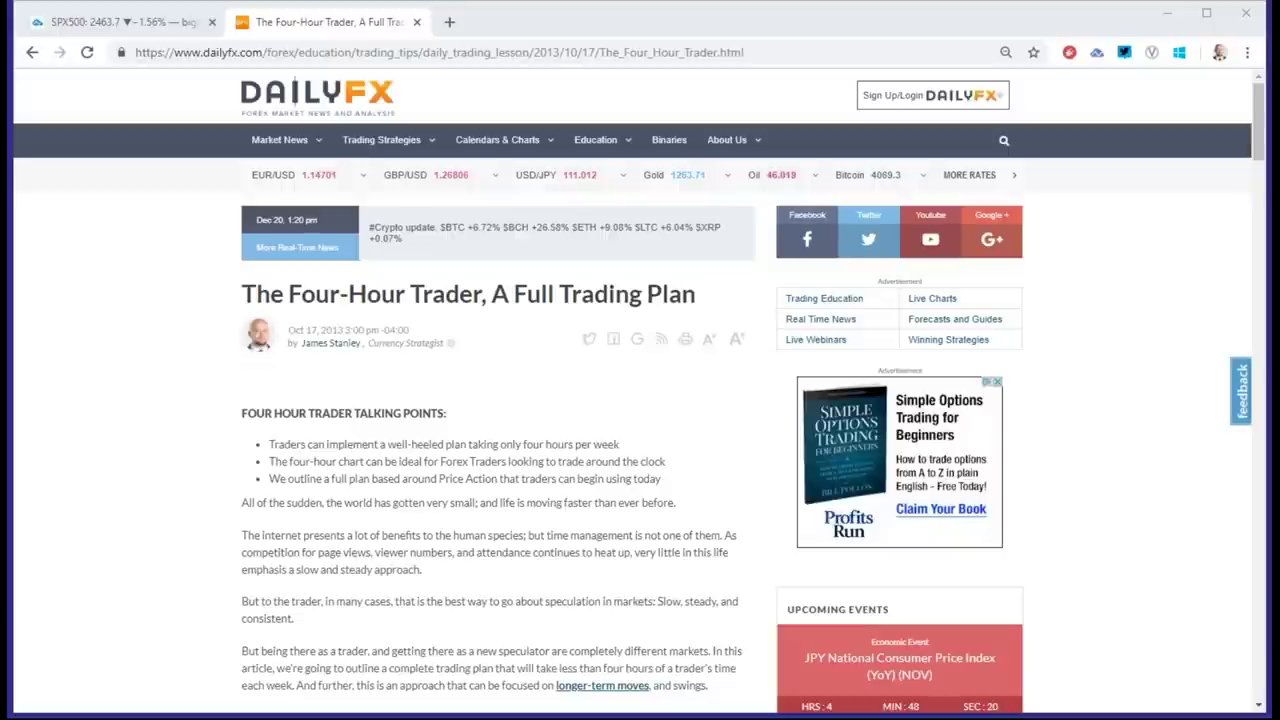
pyautogui.click(170, 35)
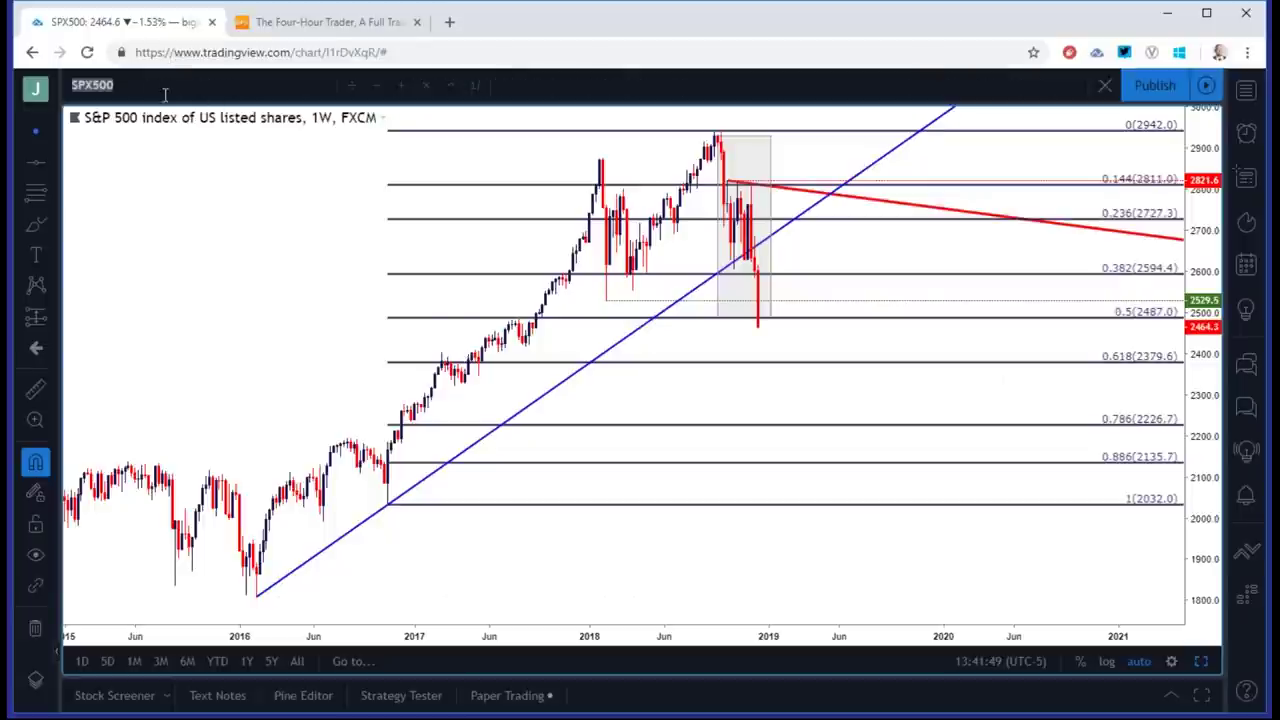
# Switch the SPX500 chart to the 4-hour timeframe.
pyautogui.click(163, 85)
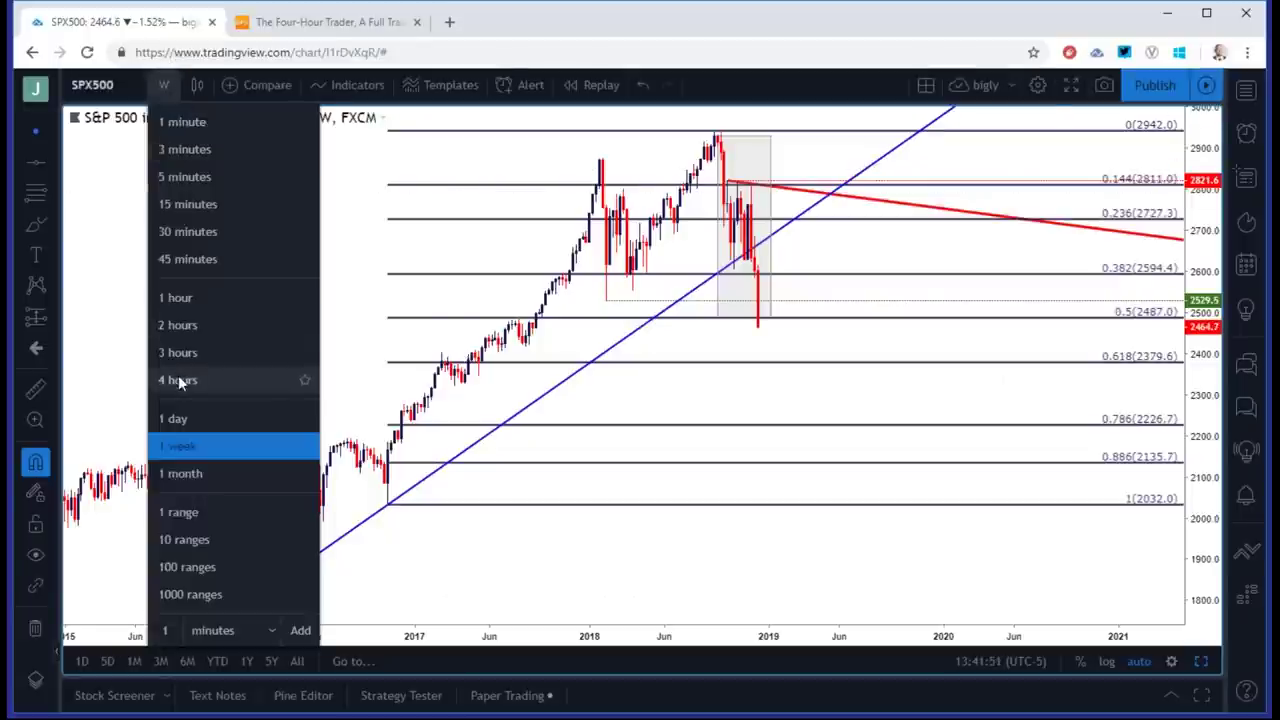
pyautogui.click(177, 379)
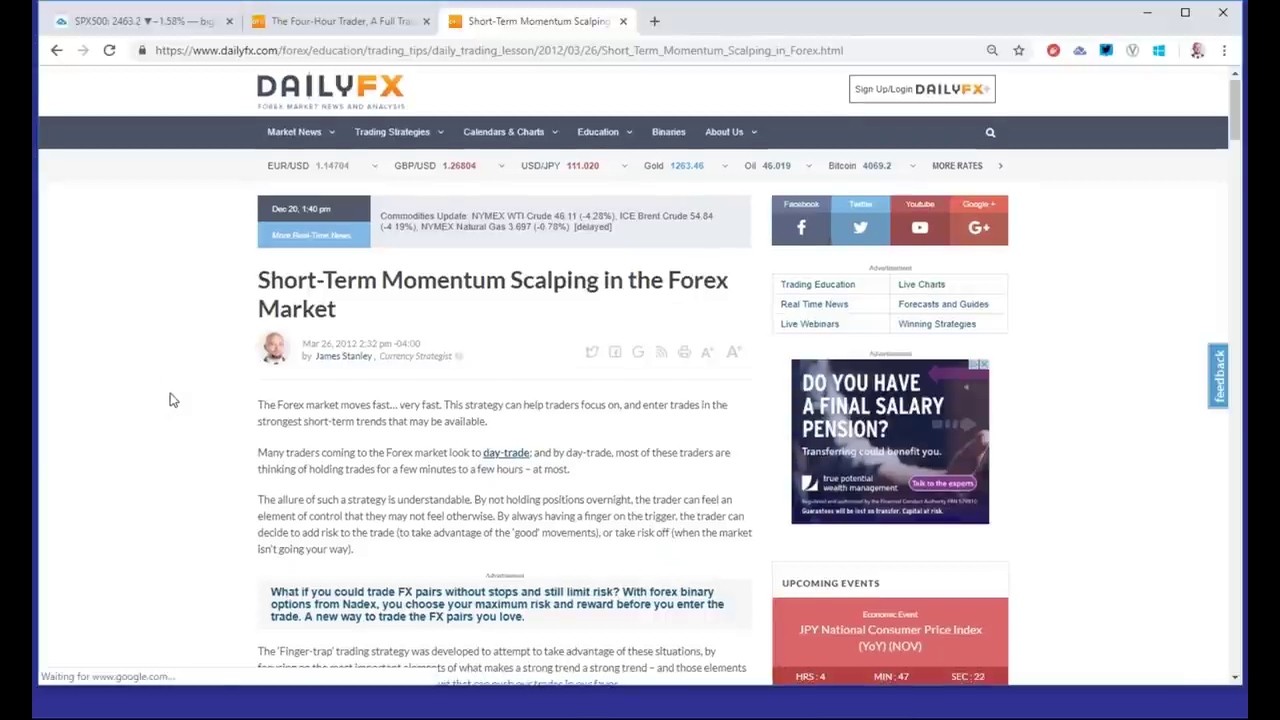
# Look through the DailyFX article "Short-Term Momentum Scalping in the Forex Market", including its moving average trend charts and 5-minute entry examples.
pyautogui.scroll(-10, 170, 395)
pyautogui.scroll(-4, 170, 388)
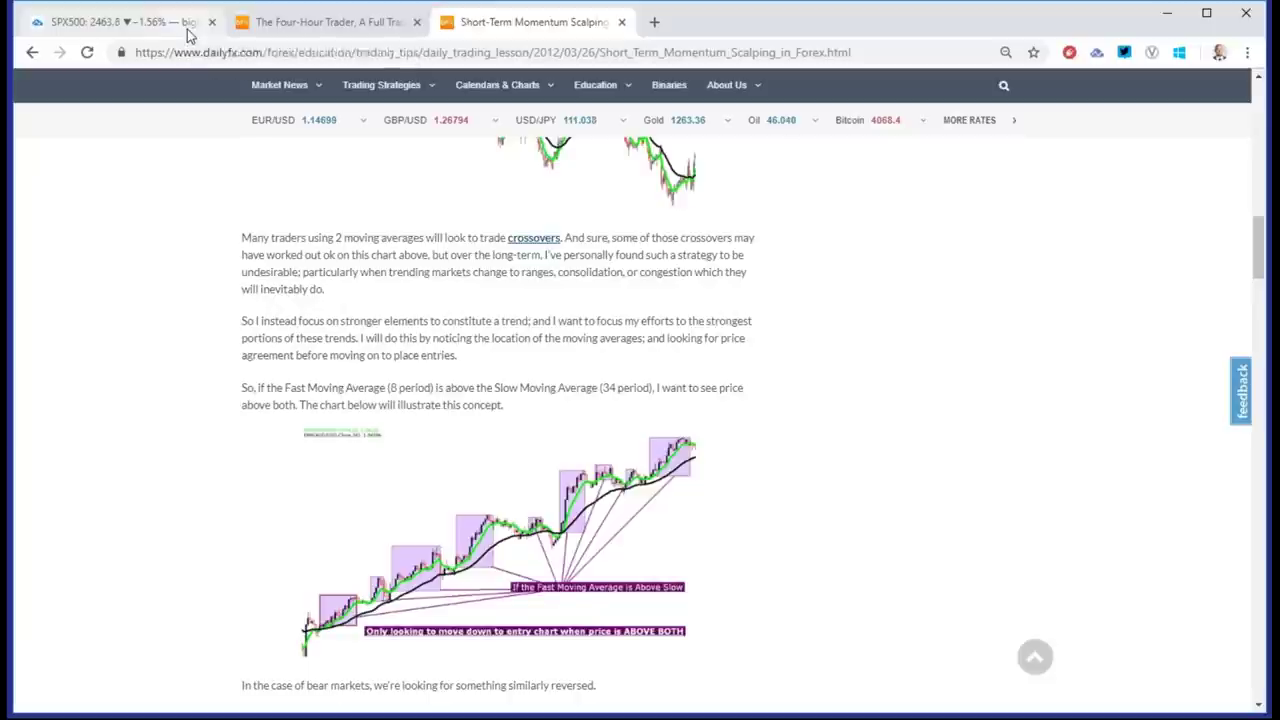
pyautogui.scroll(-9, 218, 254)
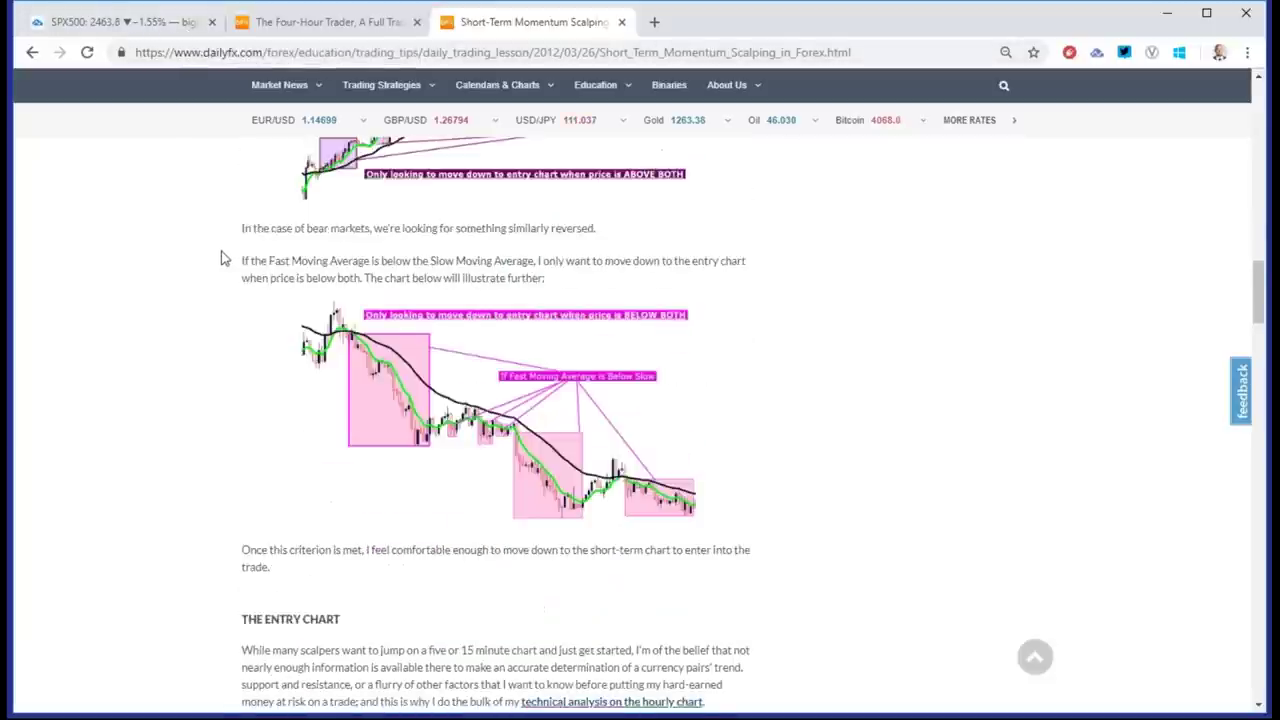
pyautogui.scroll(-5, 218, 254)
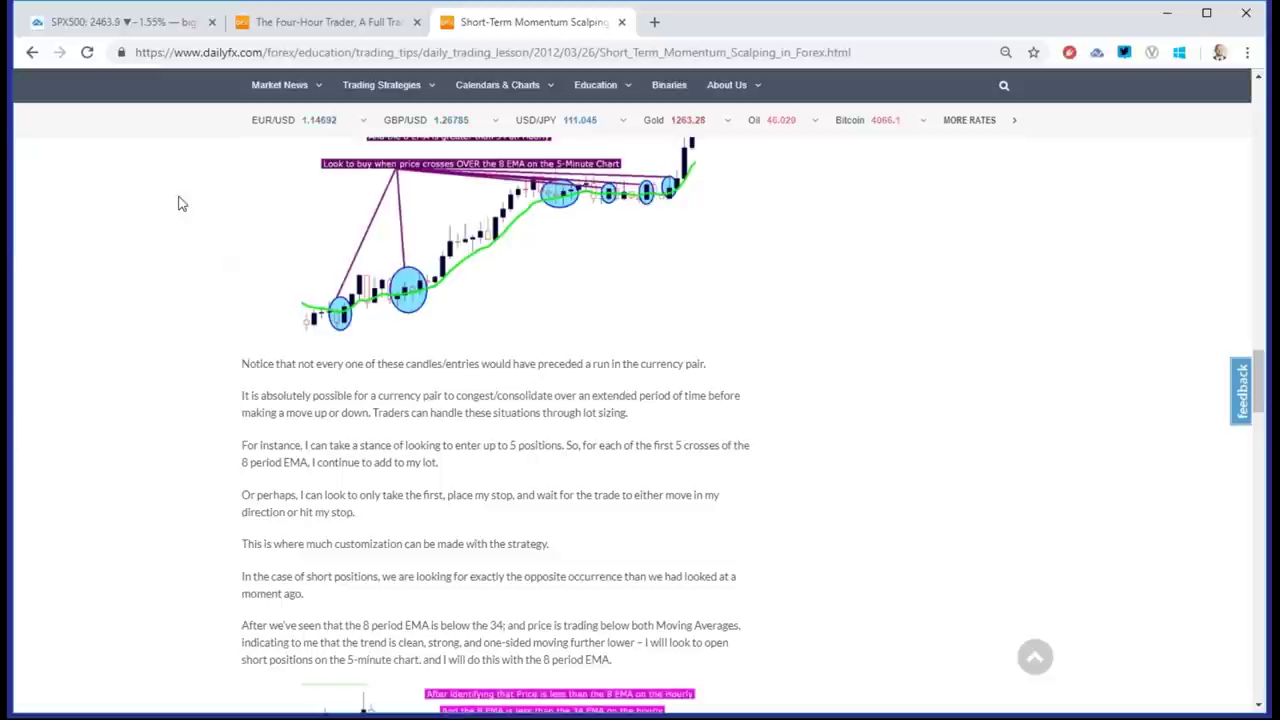
pyautogui.scroll(-15, 183, 213)
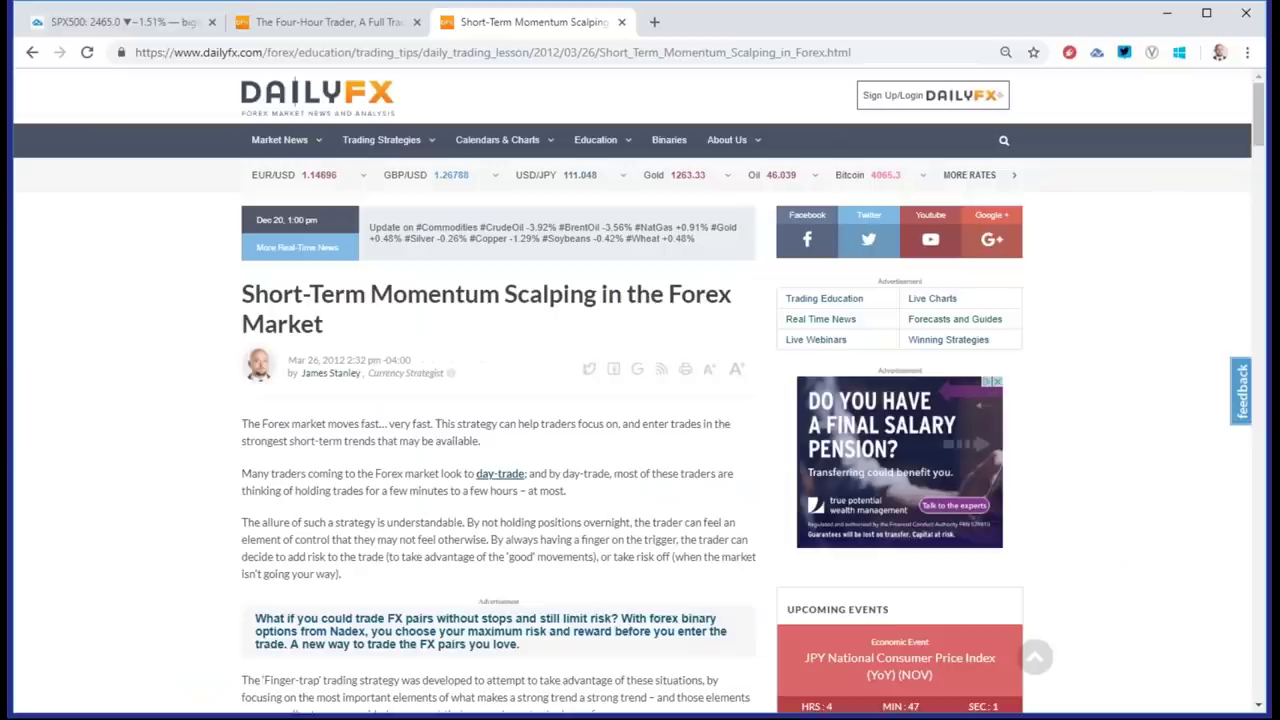
# Check the Four-Hour Trader article, select the web address of the Short-Term Momentum Scalping article, and switch to the other window.
pyautogui.click(340, 21)
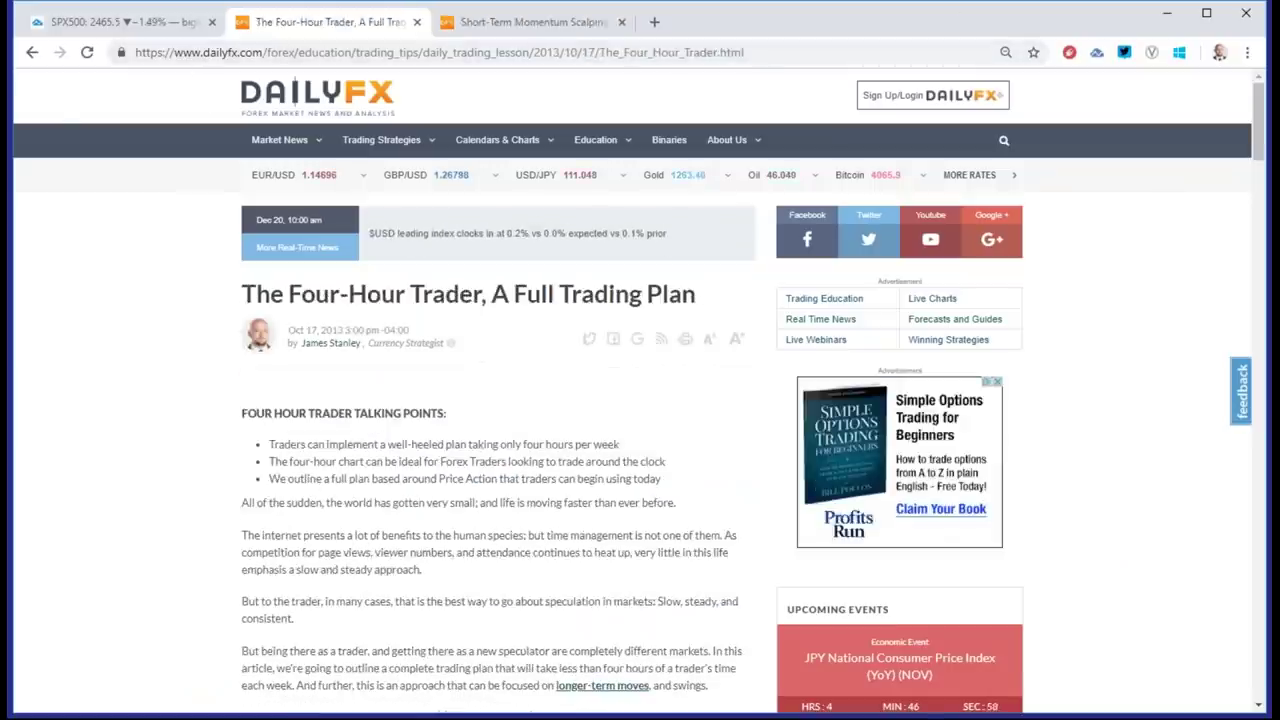
pyautogui.click(530, 21)
pyautogui.click(454, 52)
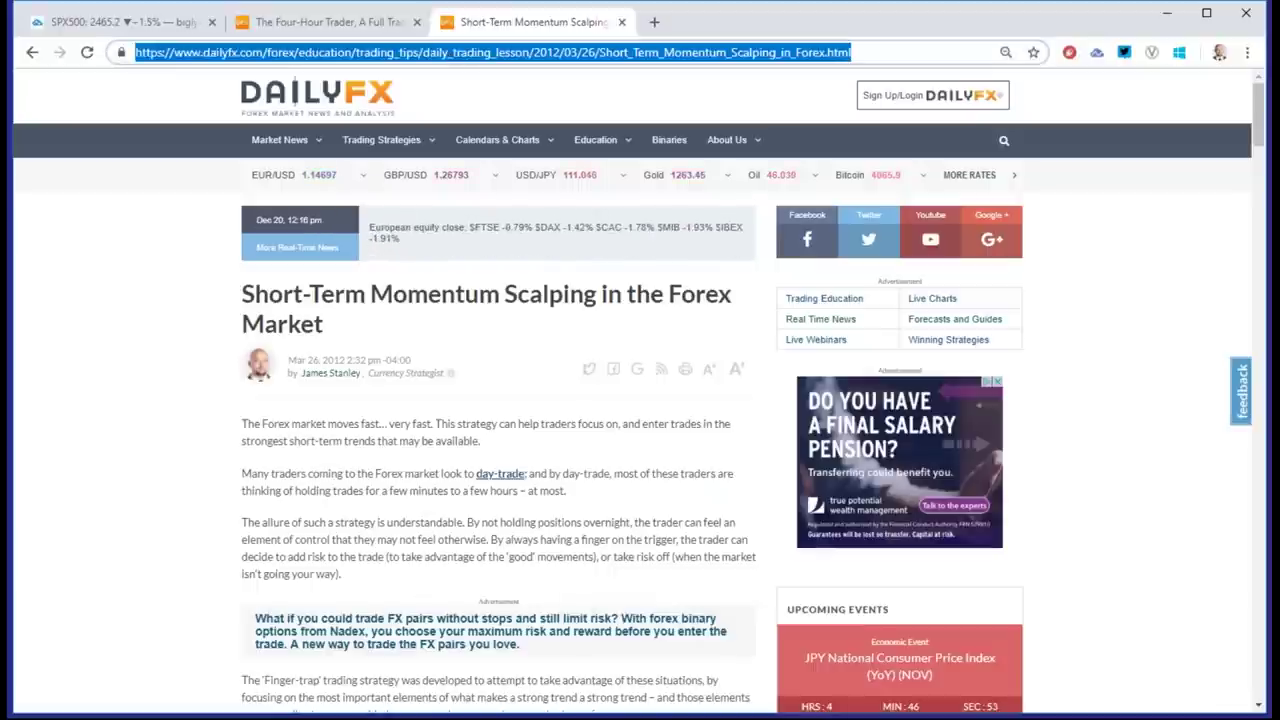
pyautogui.hotkey('alt', 'Tab')
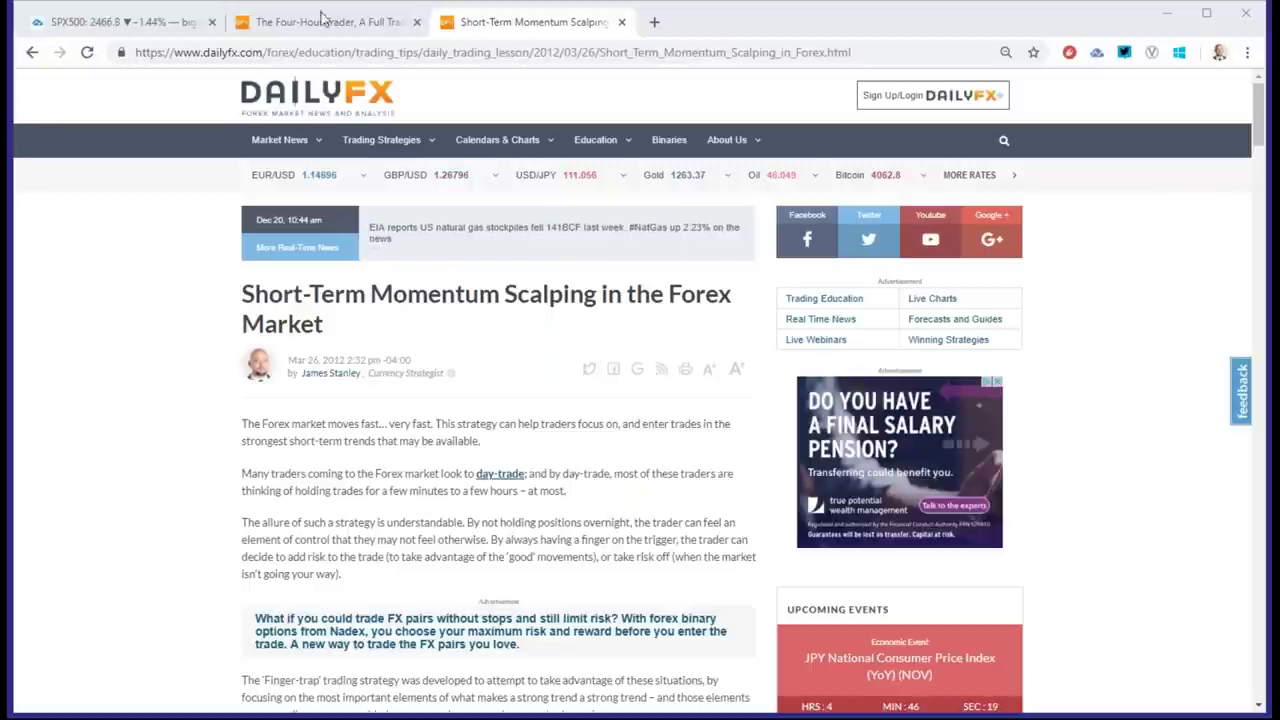
# Return to the SPX500 chart and switch it to the 1-day timeframe.
pyautogui.click(137, 22)
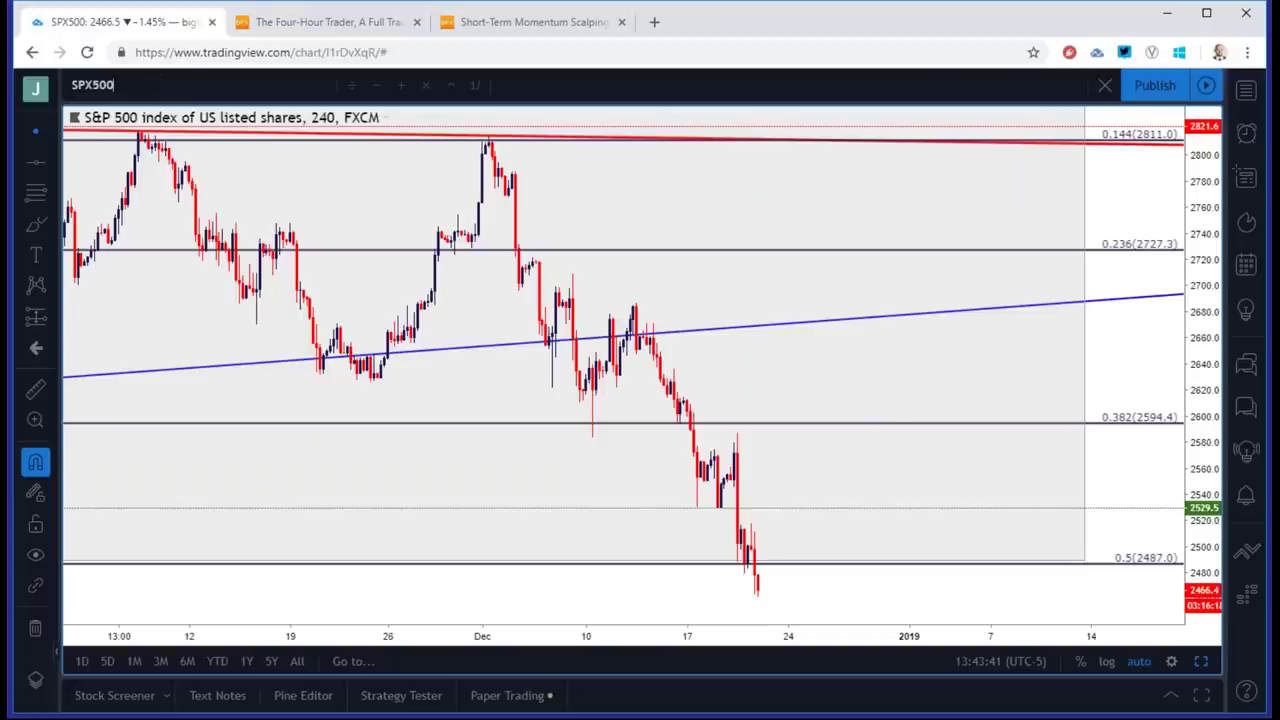
pyautogui.click(163, 85)
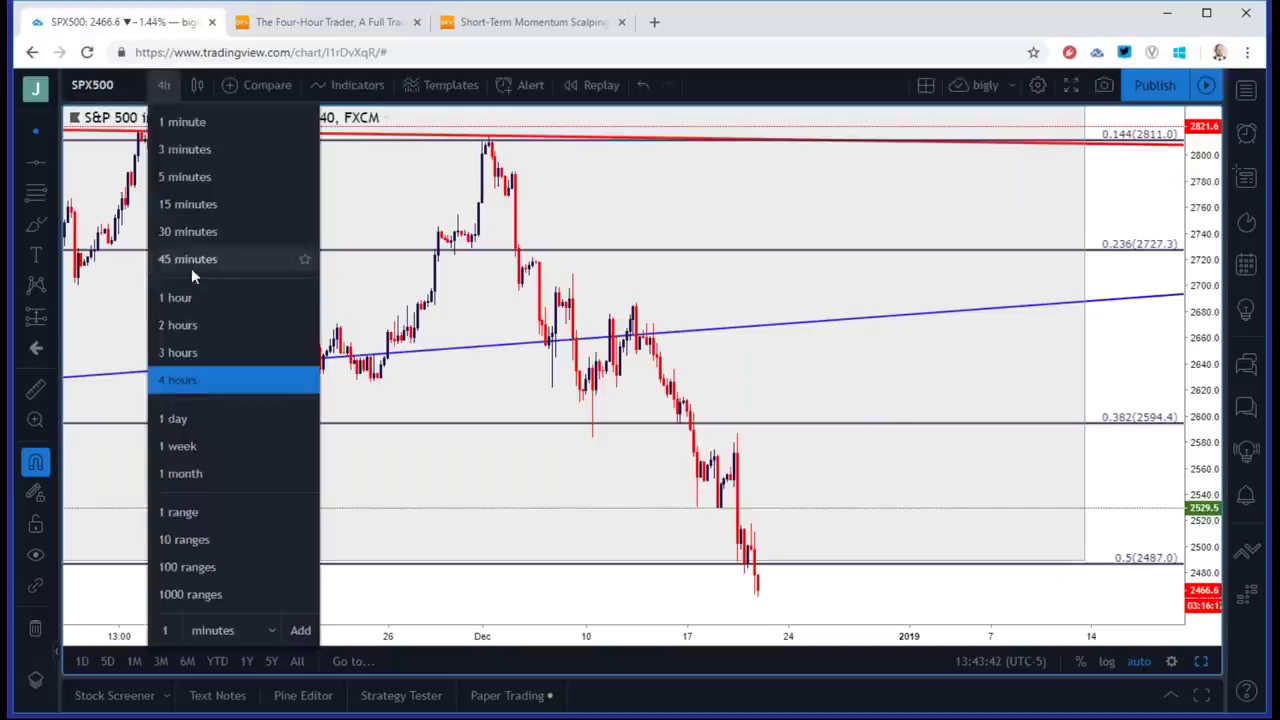
pyautogui.click(166, 412)
# Switch the chart to GBPJPY using the ICE forex feed.
pyautogui.click(138, 88)
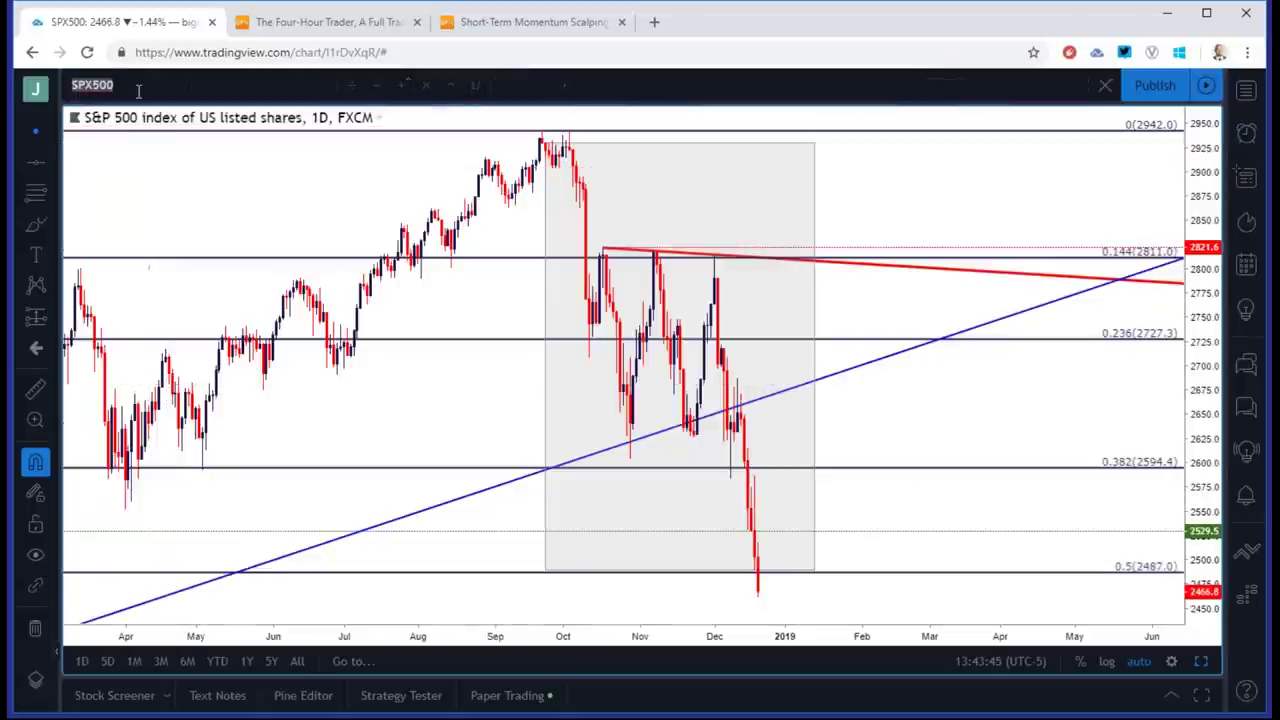
pyautogui.write('GBPJPY')
pyautogui.press('Down')
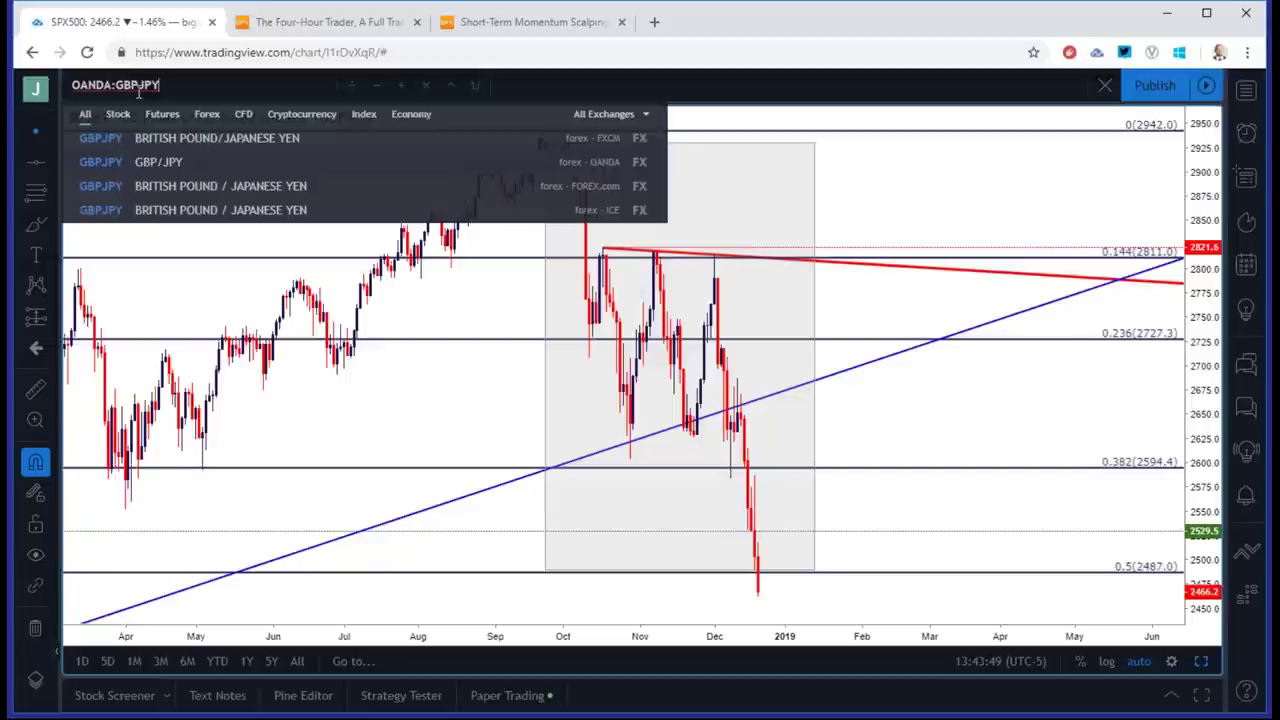
pyautogui.press('Down')
pyautogui.press('Down')
pyautogui.press('Return')
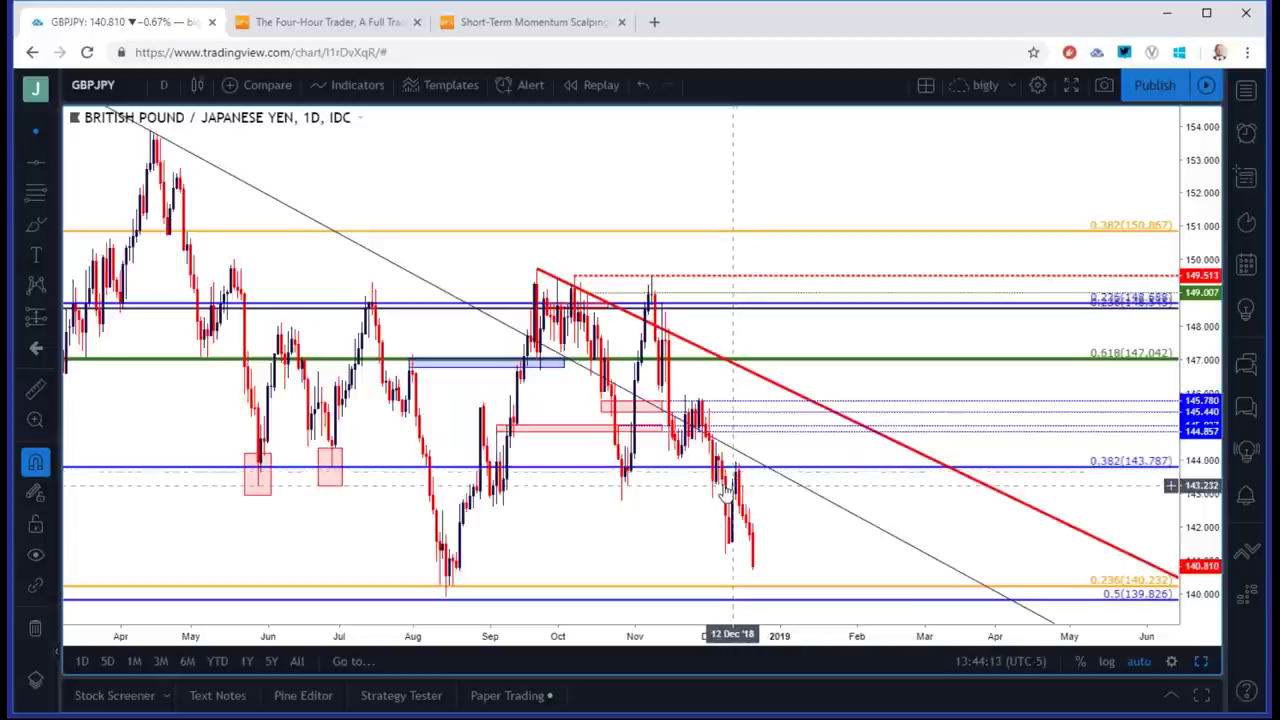
# Switch GBPJPY to the 2-hour timeframe and examine its price history back to the August 2018 lows and July.
pyautogui.click(163, 85)
pyautogui.click(180, 325)
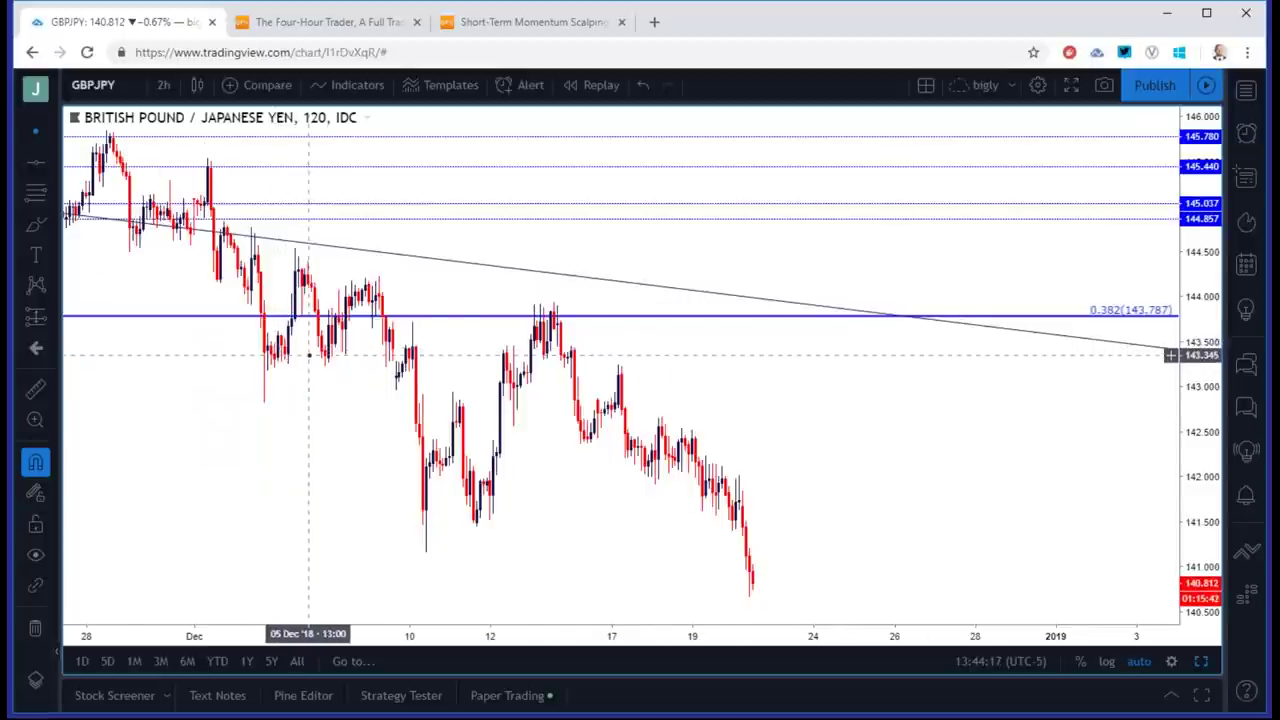
pyautogui.scroll(-5, 308, 355)
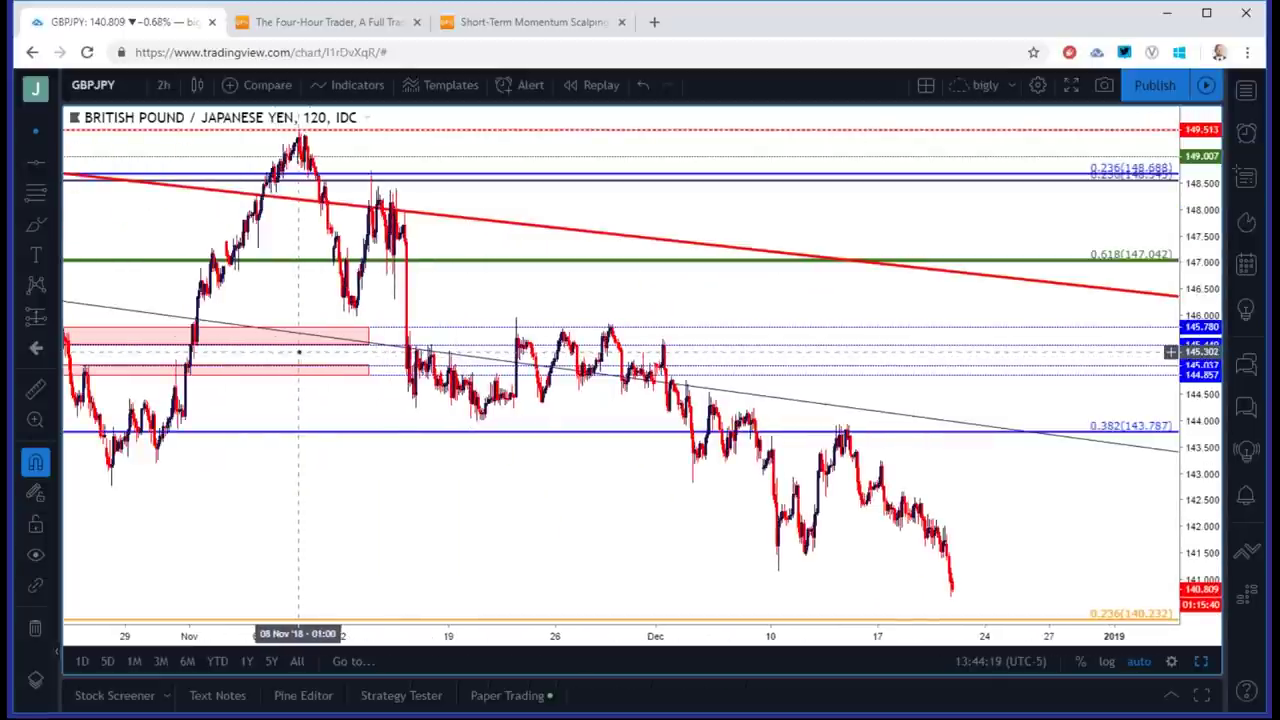
pyautogui.scroll(-4, 298, 352)
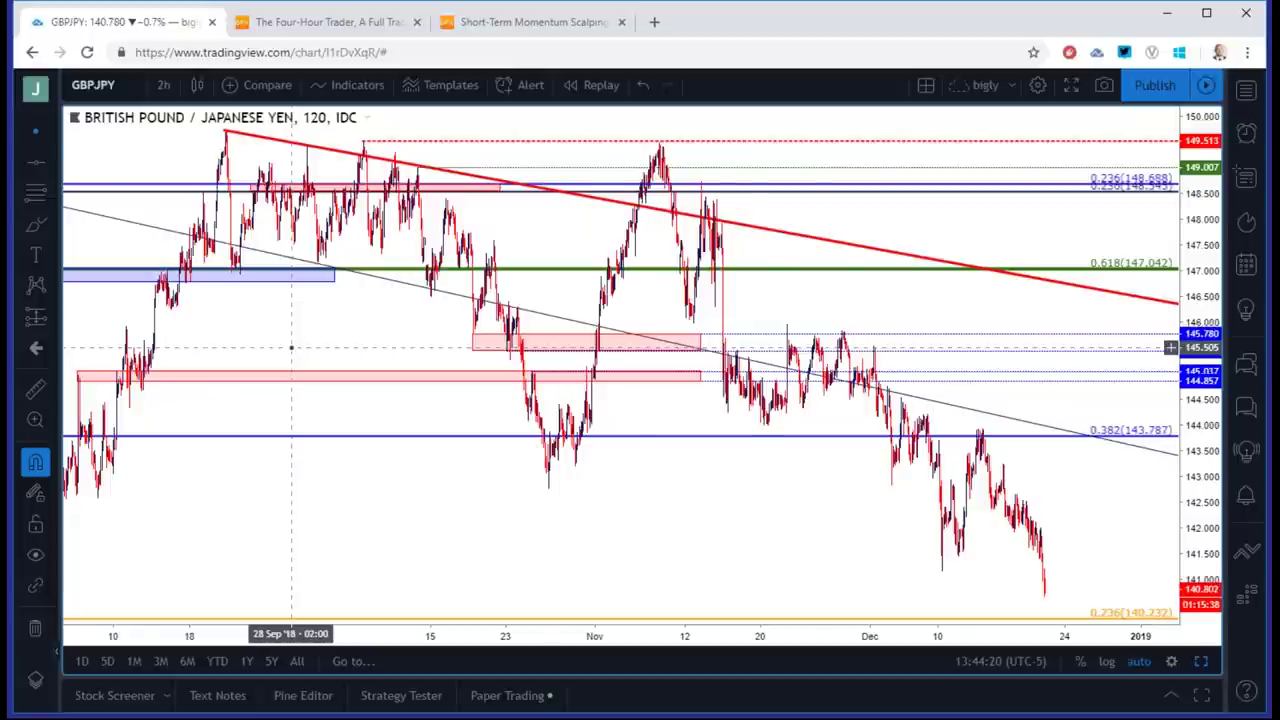
pyautogui.scroll(-4, 291, 347)
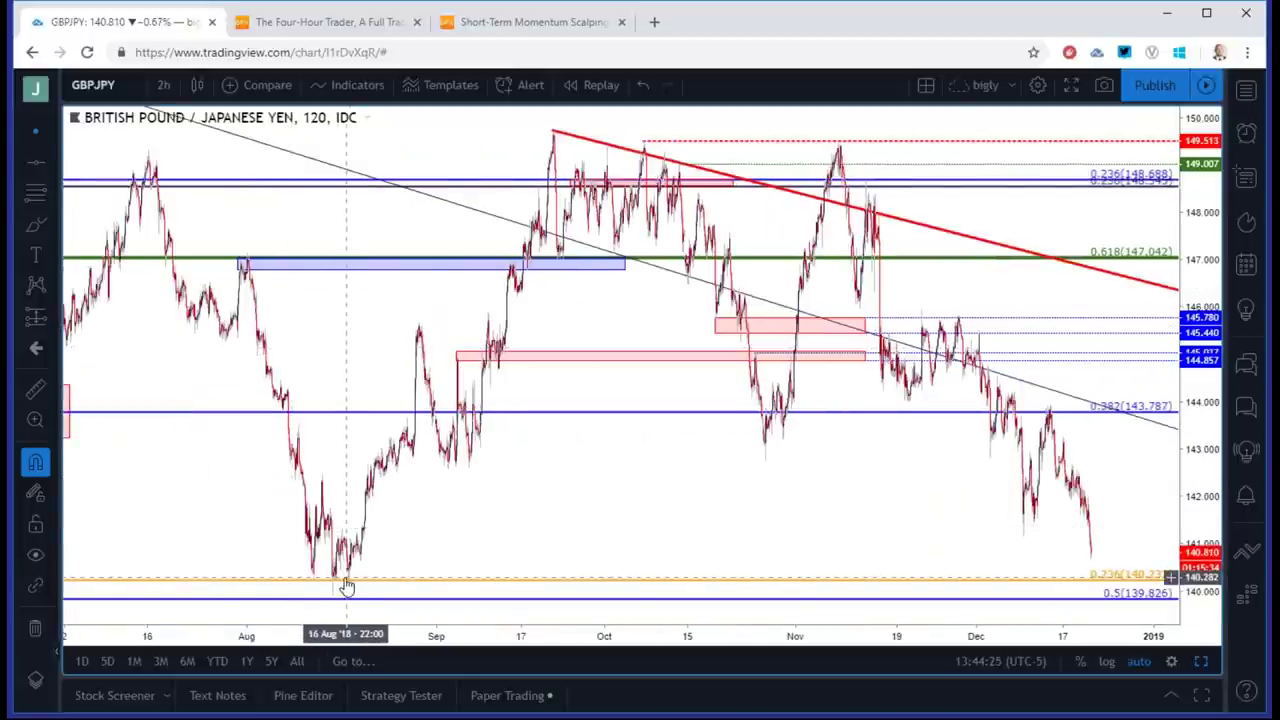
pyautogui.scroll(5, 419, 497)
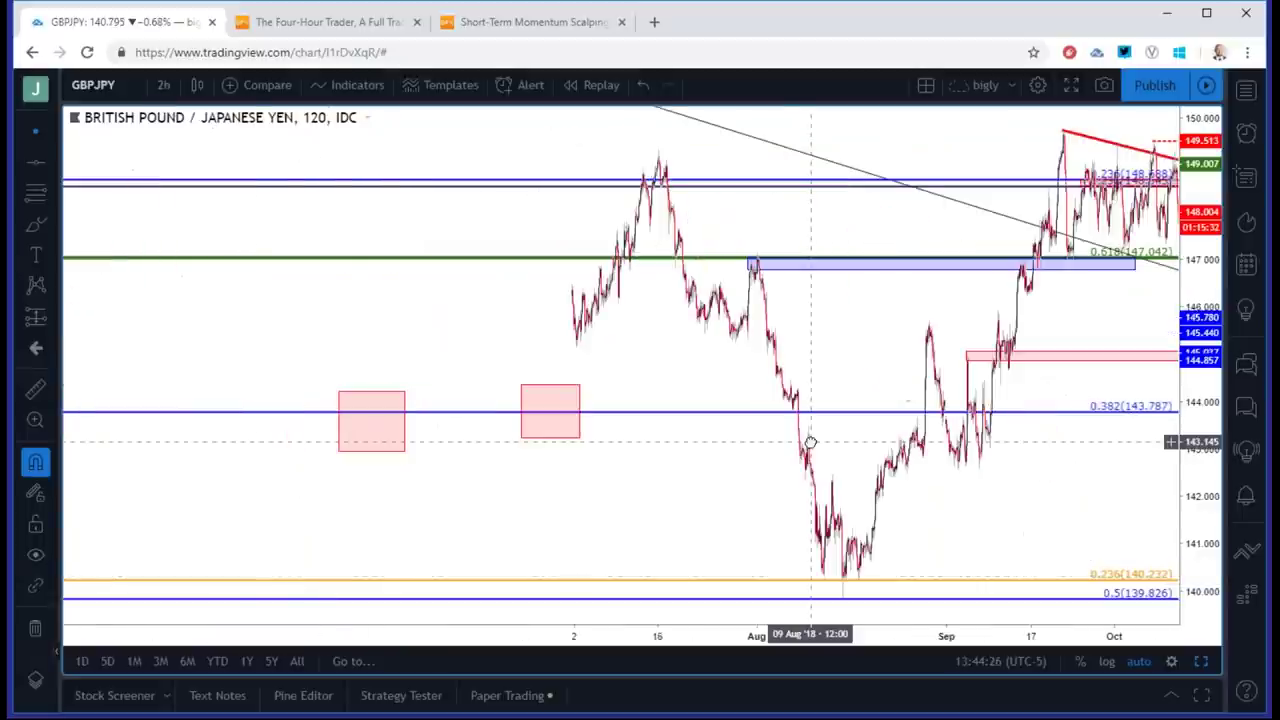
# Examine GBPJPY's August 2018 lows around the orange 0.236 Fibonacci level, then the price action beneath the red trendline through October.
pyautogui.moveTo(419, 497); pyautogui.dragTo(230, 575)
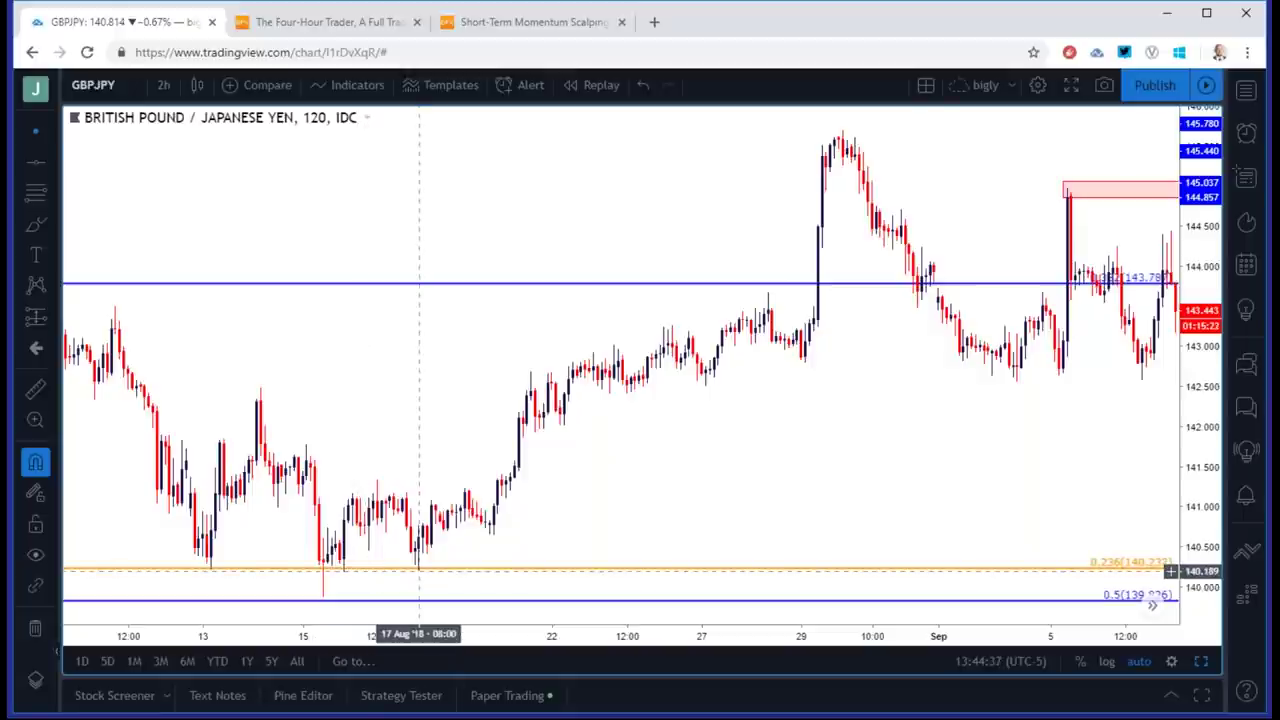
pyautogui.moveTo(882, 438); pyautogui.dragTo(839, 450)
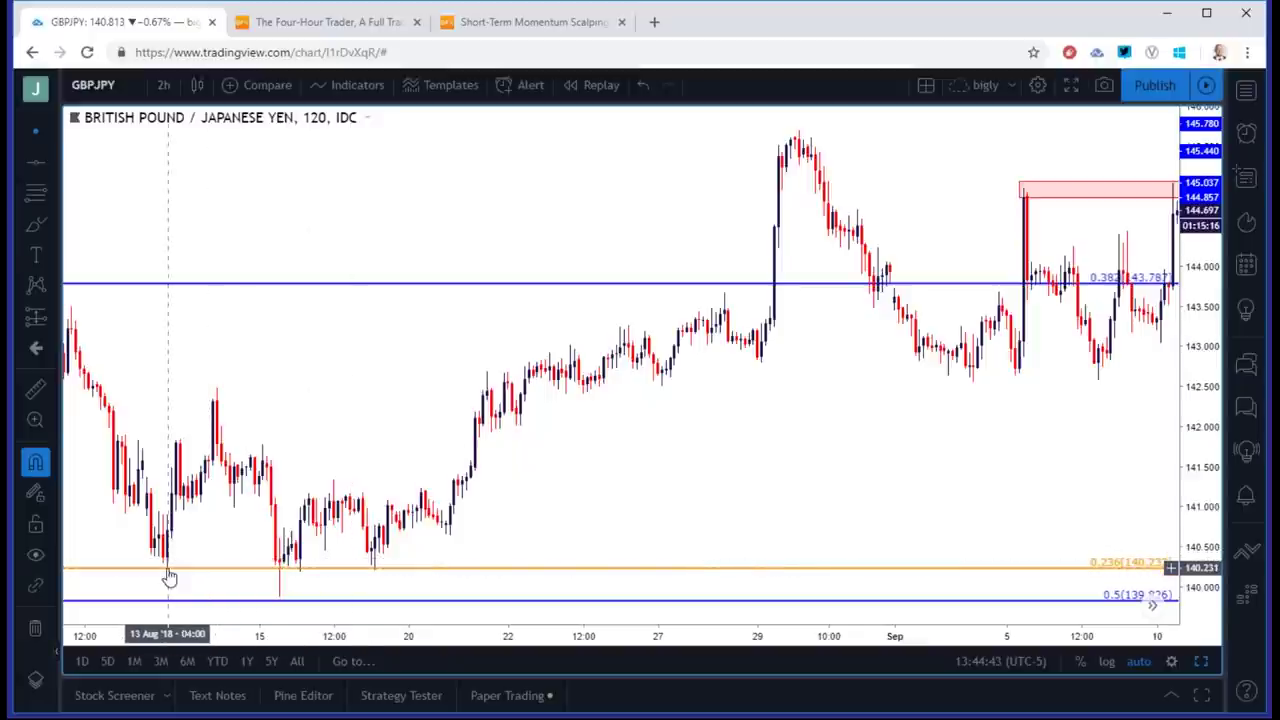
pyautogui.moveTo(686, 557); pyautogui.dragTo(177, 449)
pyautogui.moveTo(1057, 400); pyautogui.dragTo(157, 371)
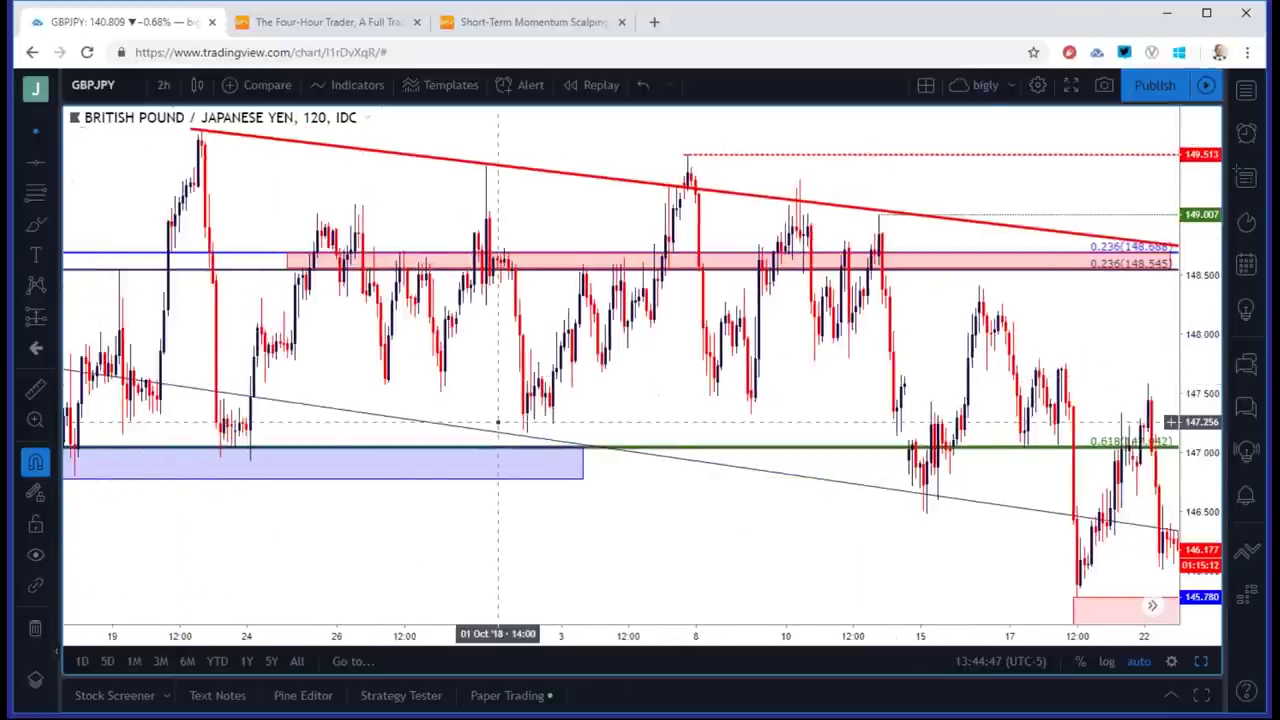
# Examine GBPJPY's 2-hour swings from August to the latest December candles against the trendlines, zones and Fibonacci levels.
pyautogui.scroll(-5, 498, 422)
pyautogui.moveTo(803, 471); pyautogui.dragTo(606, 470)
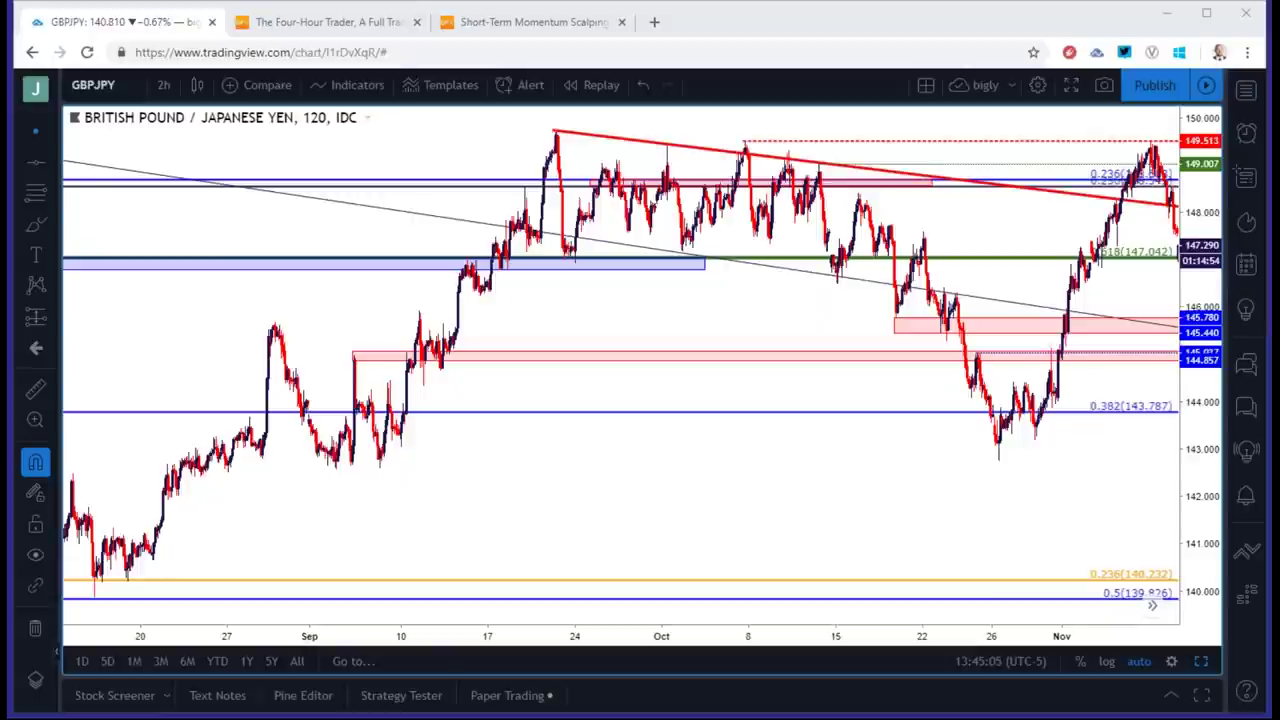
pyautogui.moveTo(640, 447); pyautogui.dragTo(108, 437)
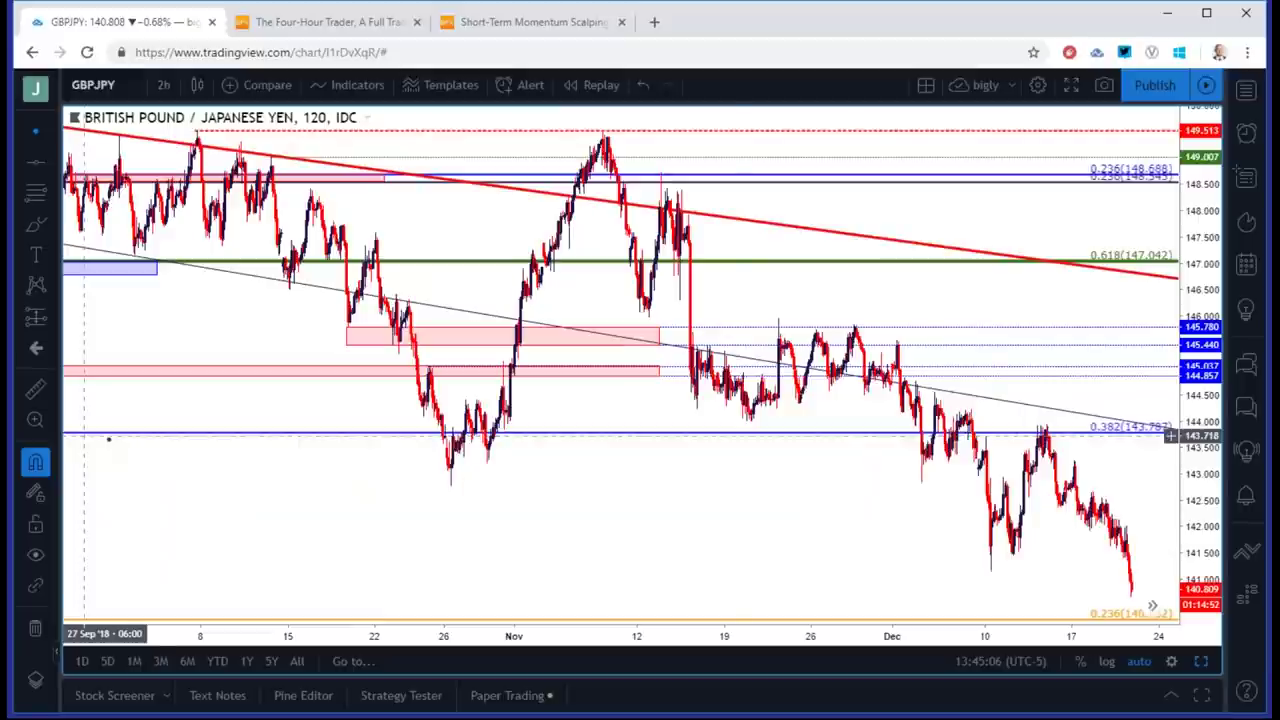
pyautogui.scroll(2, 730, 595)
pyautogui.scroll(-4, 720, 578)
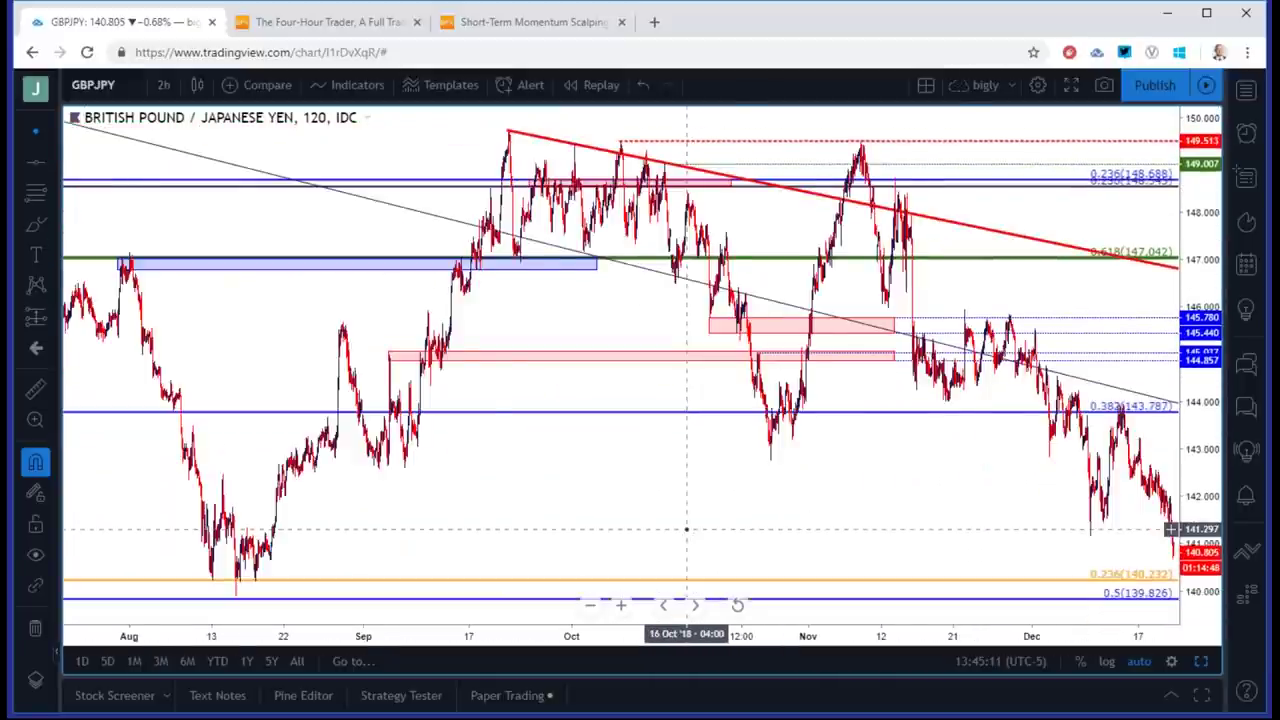
pyautogui.scroll(-1, 686, 529)
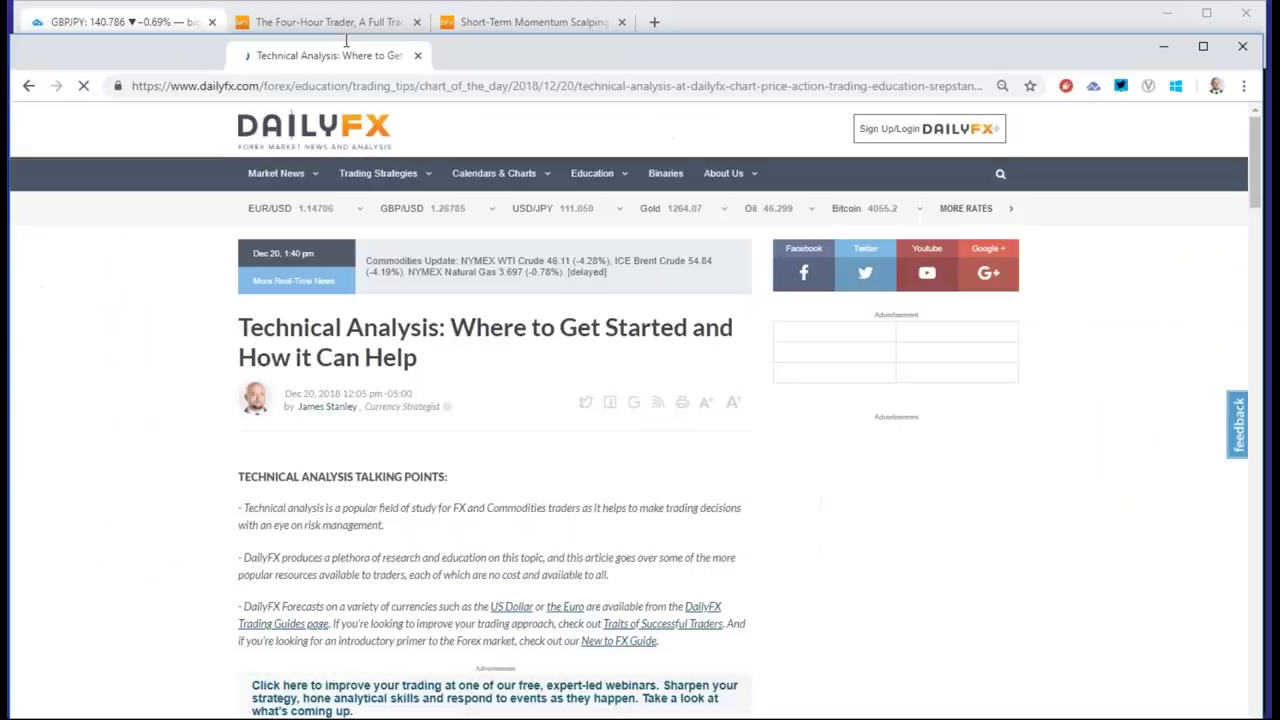
# Bring the article "Technical Analysis: Where to Get Started and How it Can Help" into the chart's browser window and select its web address.
pyautogui.moveTo(346, 40); pyautogui.dragTo(530, 18)
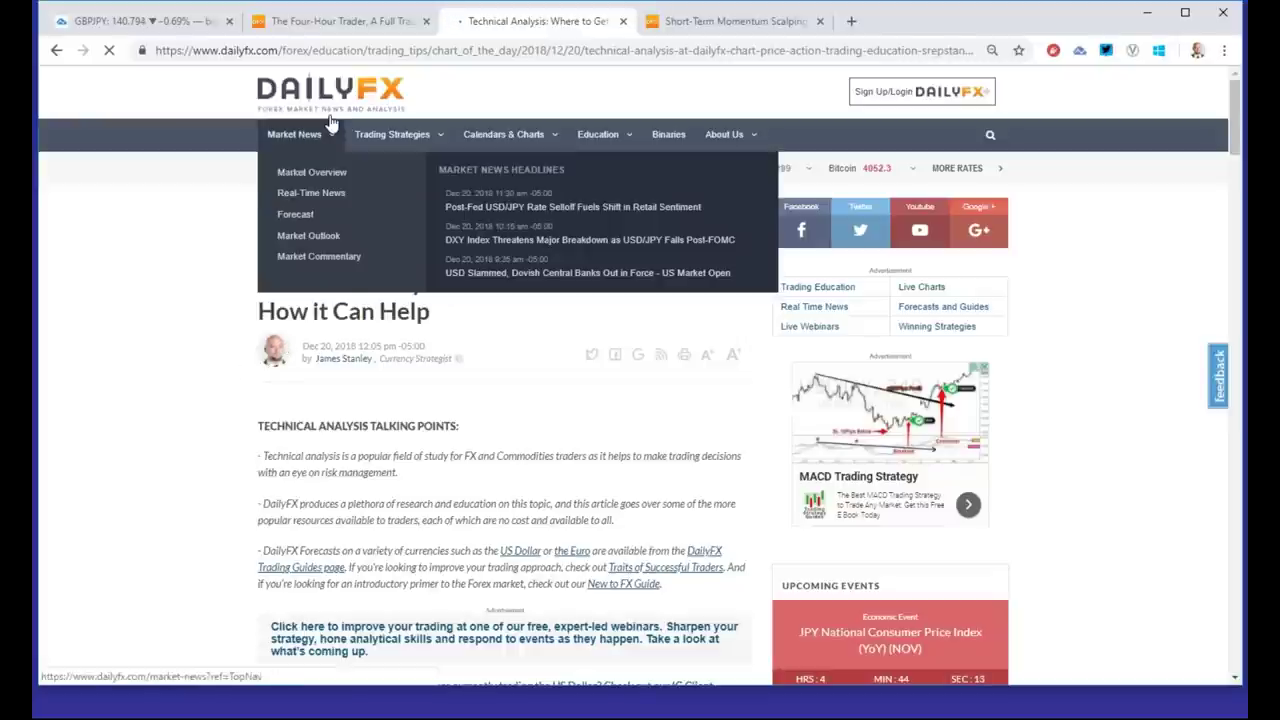
pyautogui.click(300, 50)
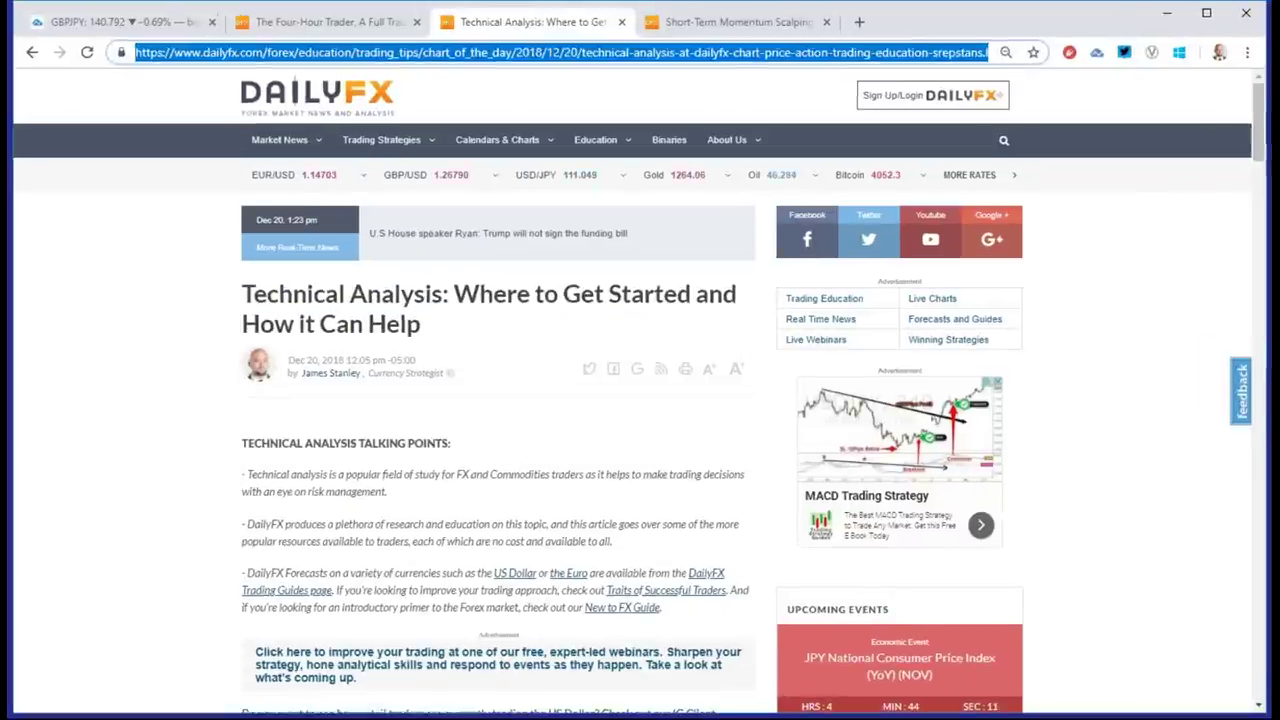
pyautogui.hotkey('alt', 'Tab')
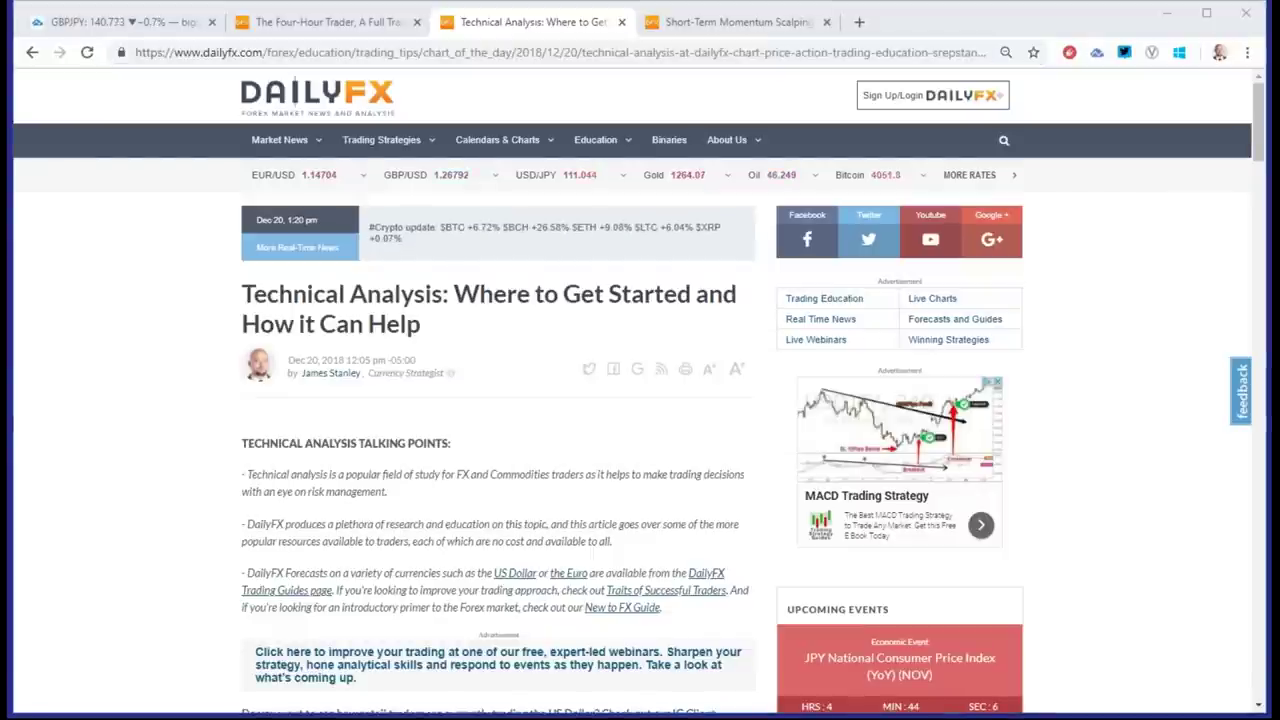
# Look through the Technical Analysis article's sections on risk management, learning the basics, price action and the Foundations of Technical Analysis webinars.
pyautogui.scroll(-5, 418, 404)
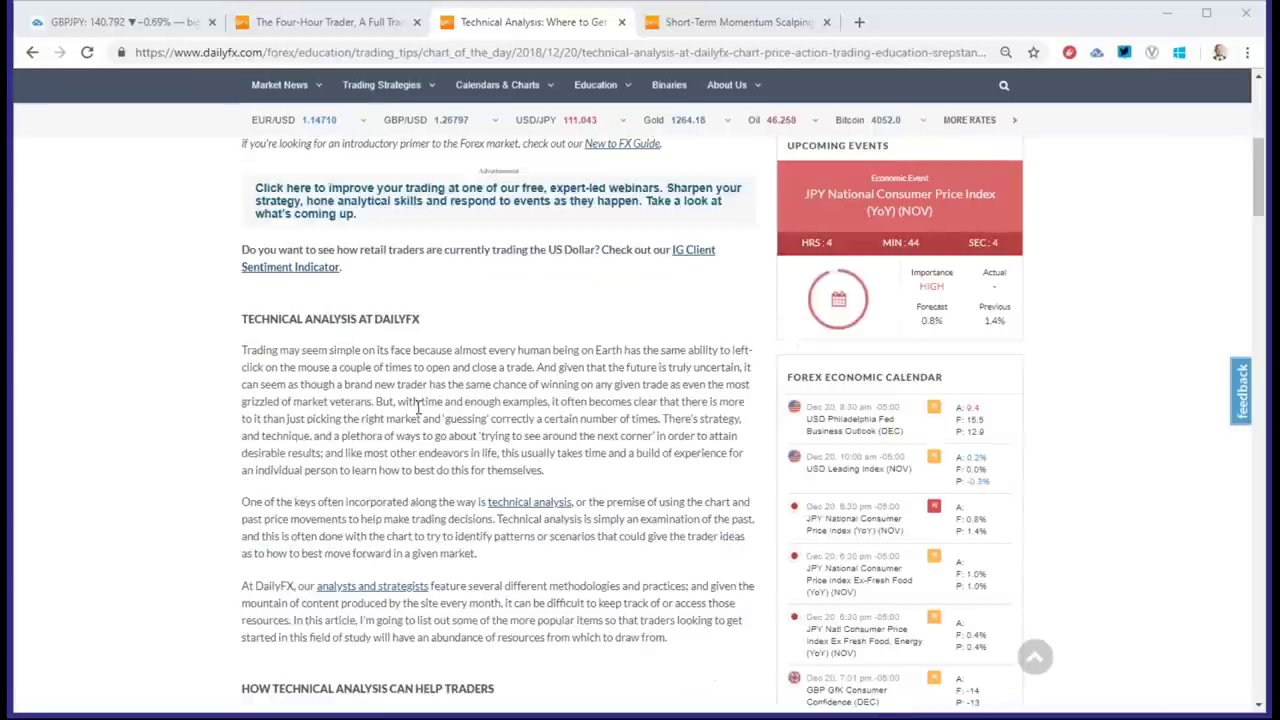
pyautogui.scroll(-1, 418, 404)
pyautogui.scroll(-8, 418, 404)
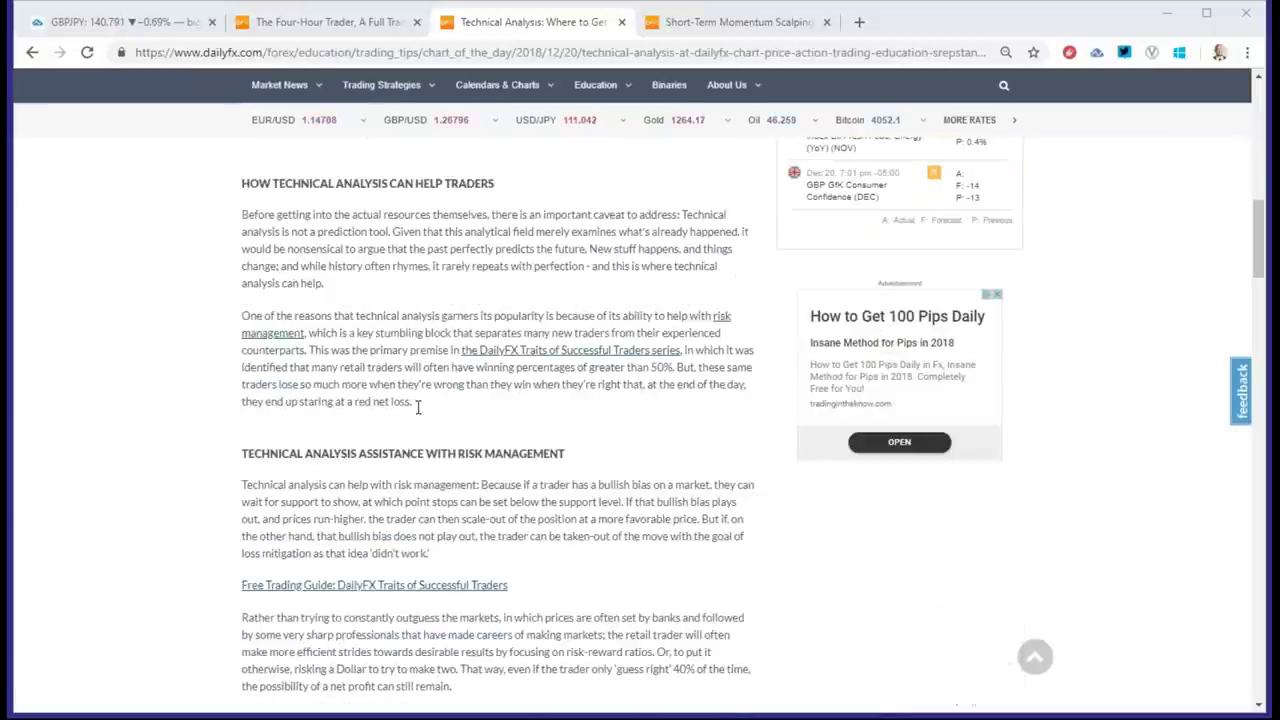
pyautogui.scroll(4, 418, 407)
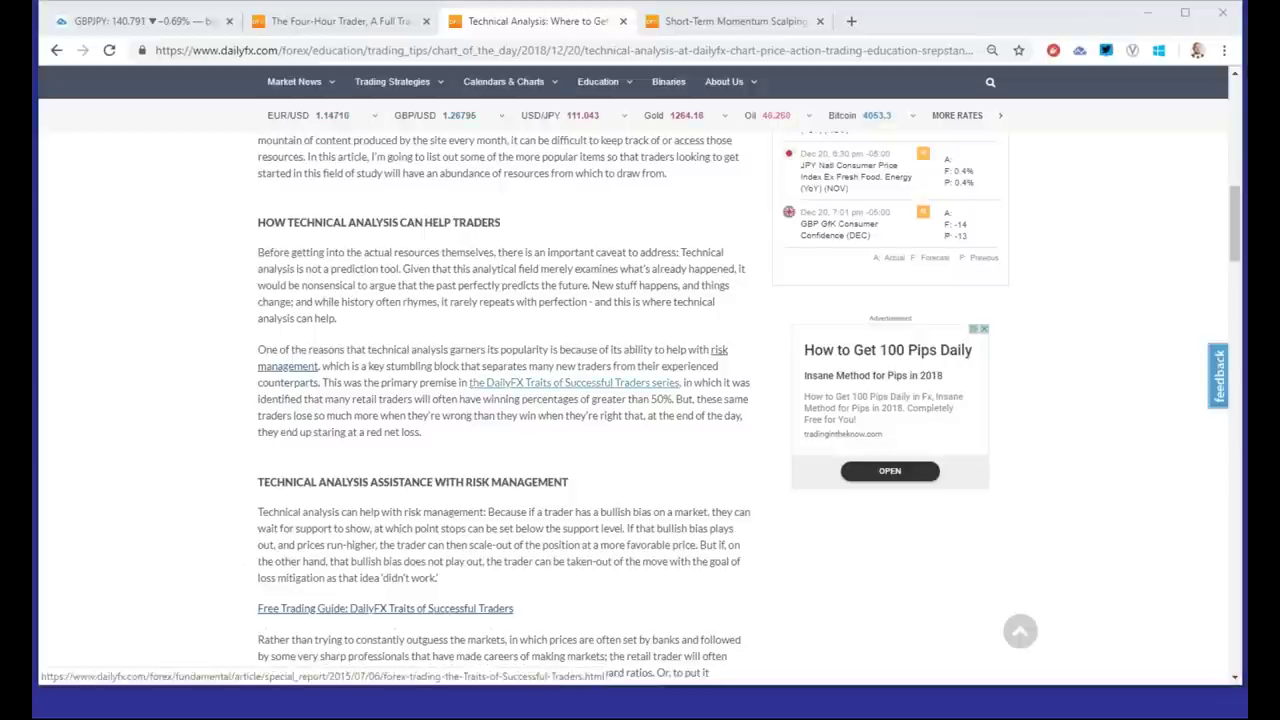
pyautogui.scroll(-4, 544, 398)
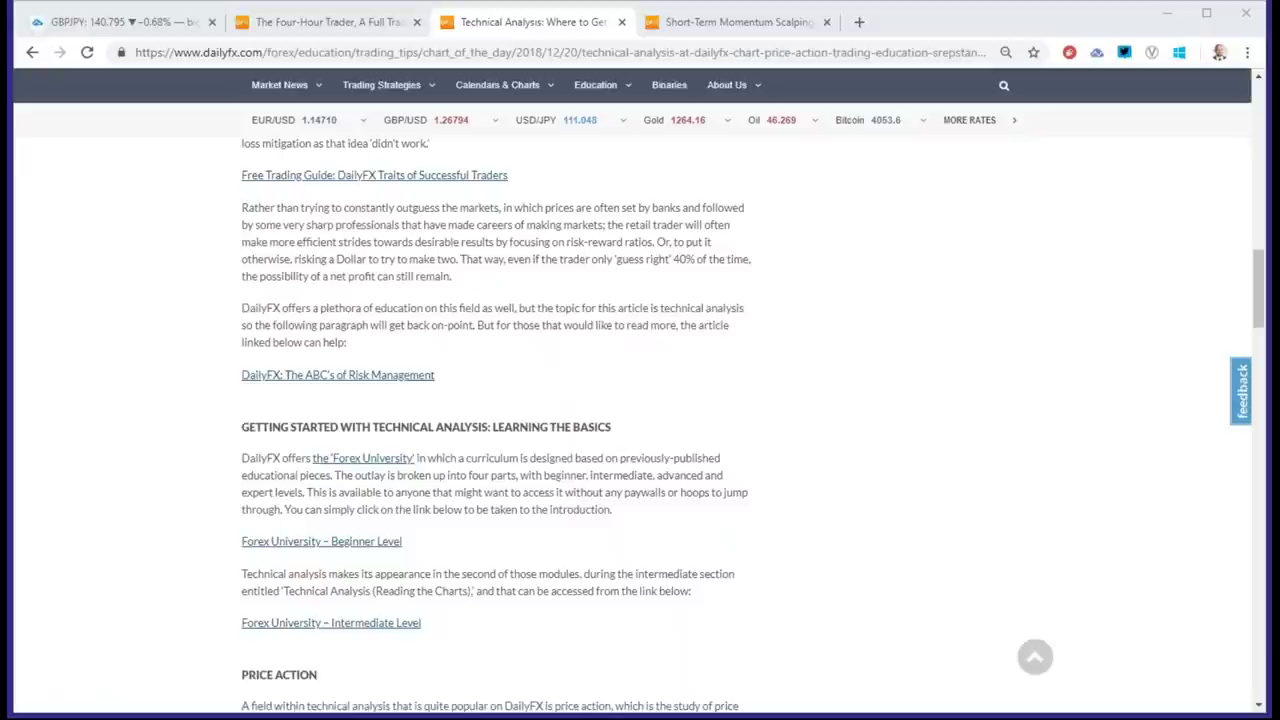
pyautogui.scroll(-4, 500, 400)
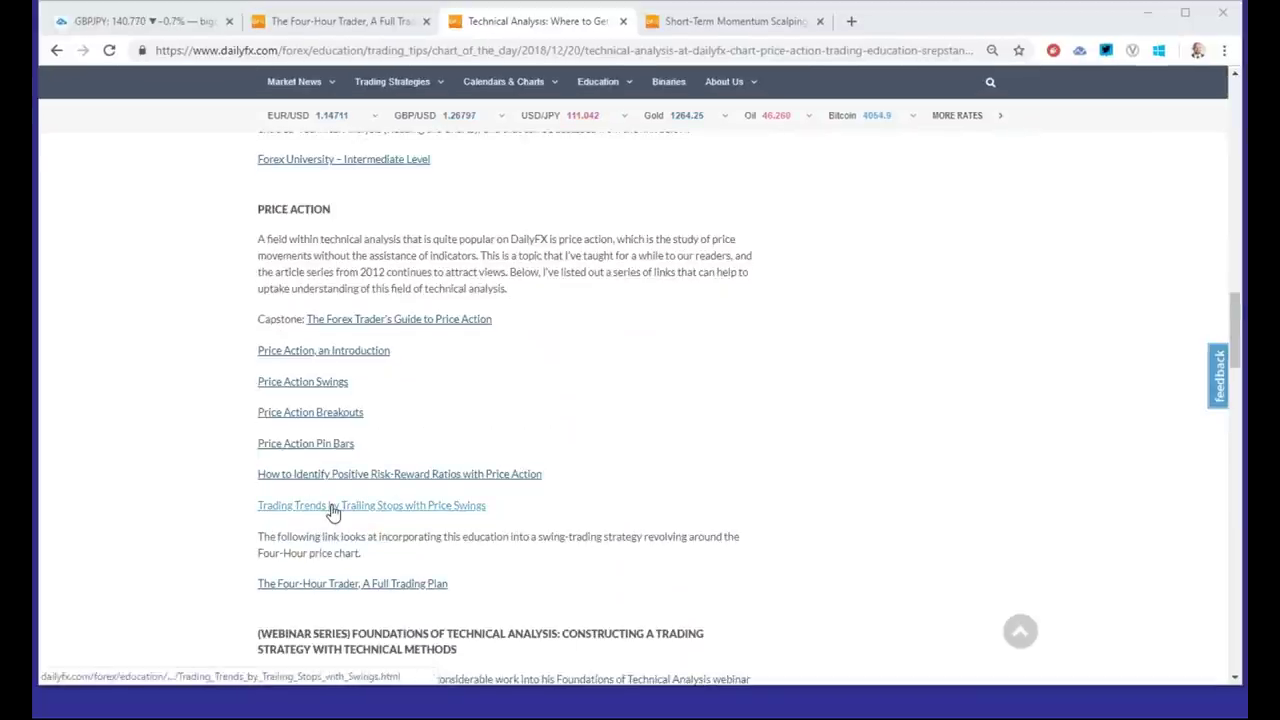
pyautogui.scroll(-4, 333, 511)
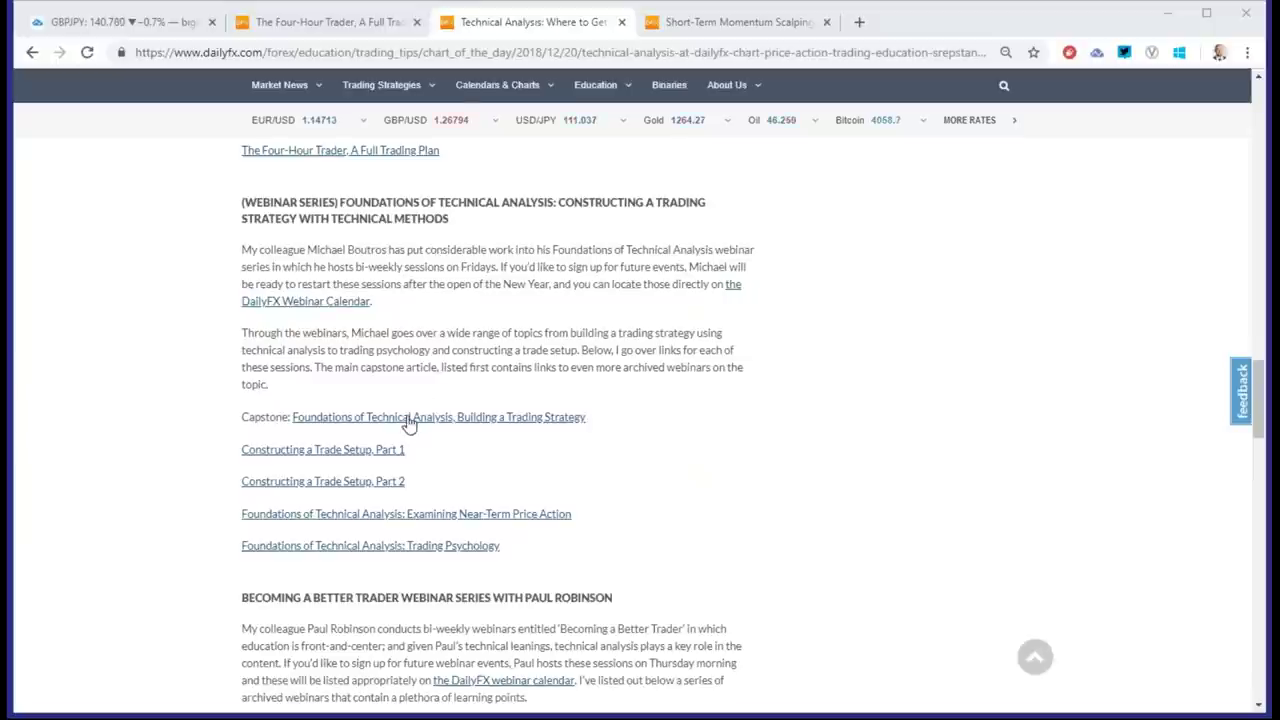
# Look through the article's Becoming a Better Trader, Elliott Wave and To Read More sections, and select its web address.
pyautogui.scroll(-4, 408, 423)
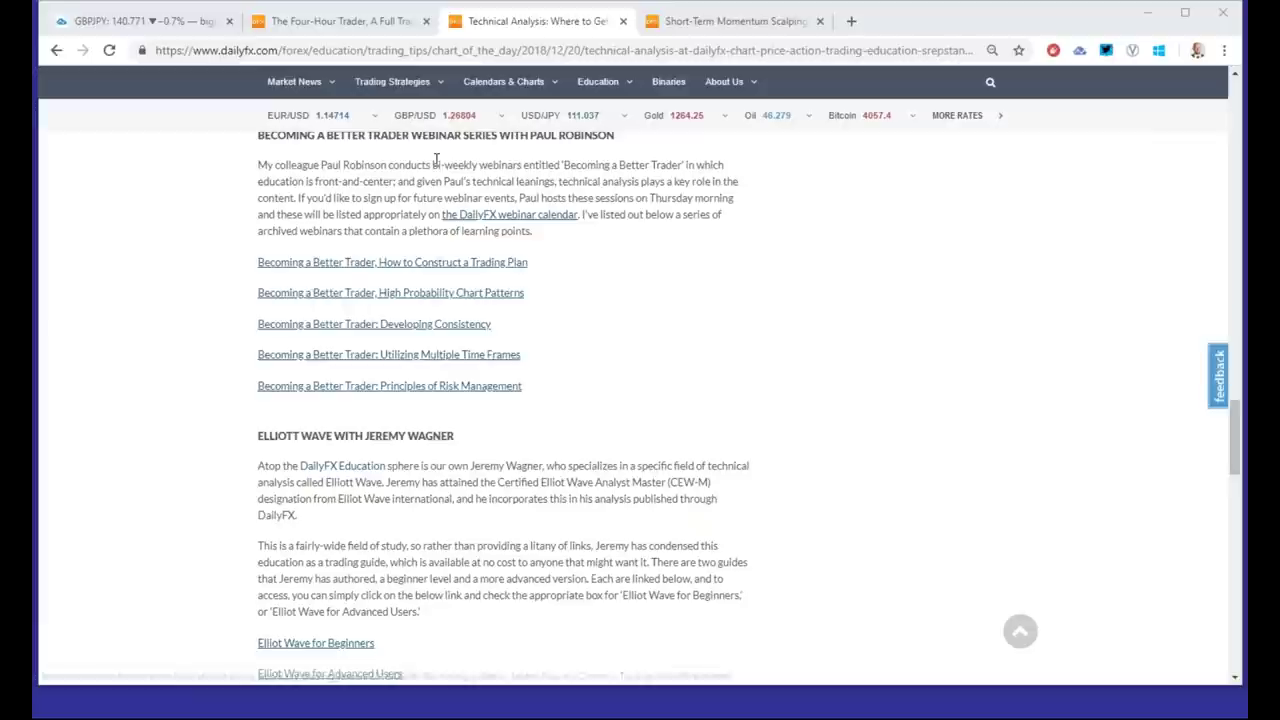
pyautogui.scroll(-5, 406, 274)
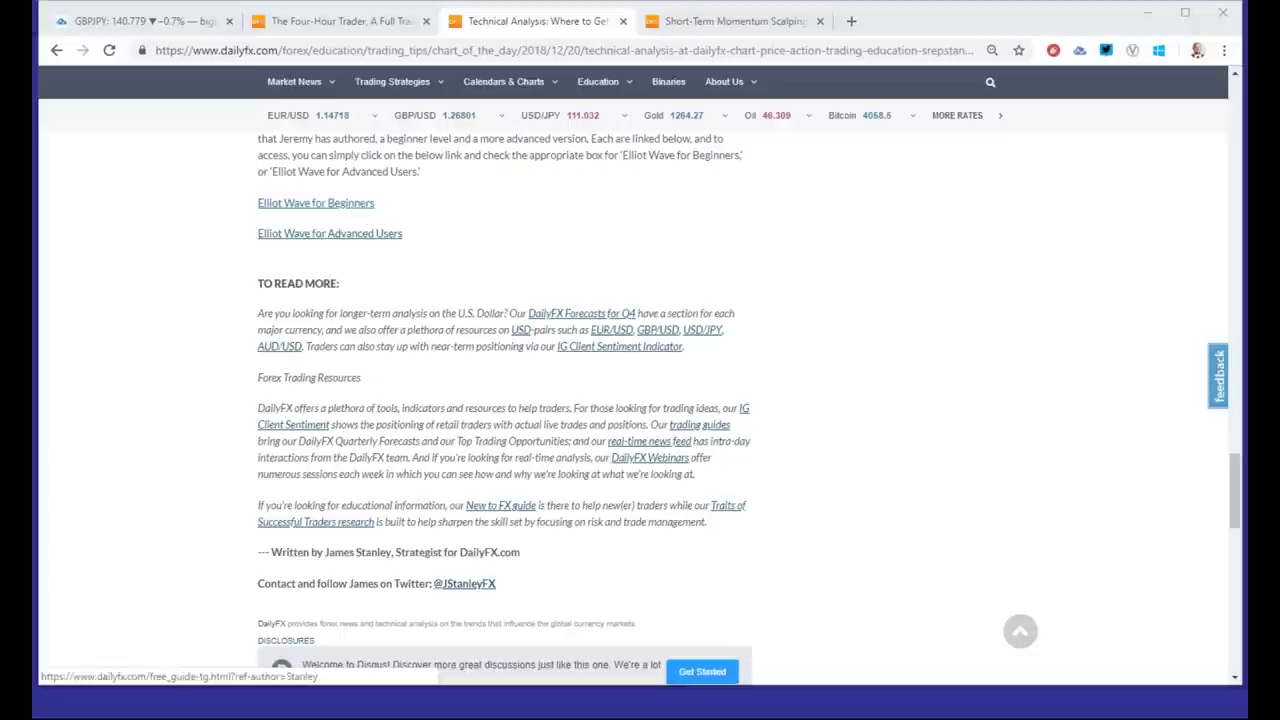
pyautogui.hotkey('ctrl', 'l')
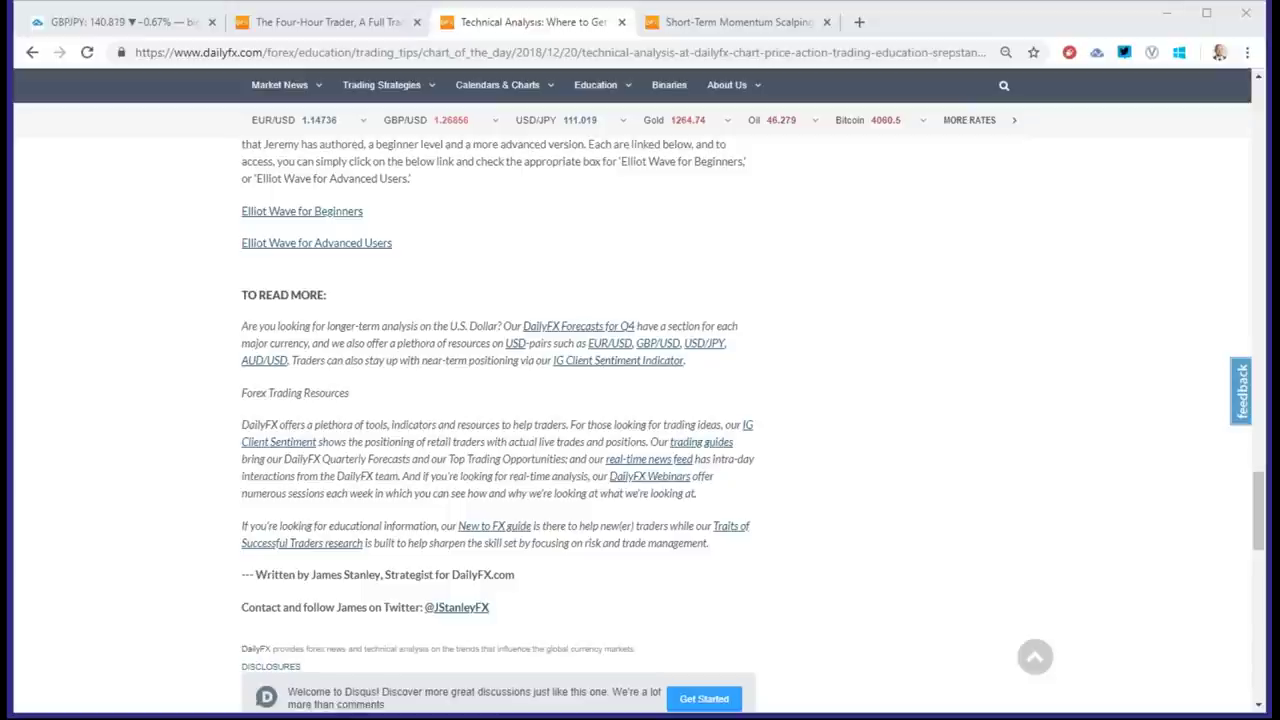
# Return to the TradingView chart, load the West Texas Oil symbol WTICOUSD, and view its 2-hour decline from October to December.
pyautogui.click(118, 22)
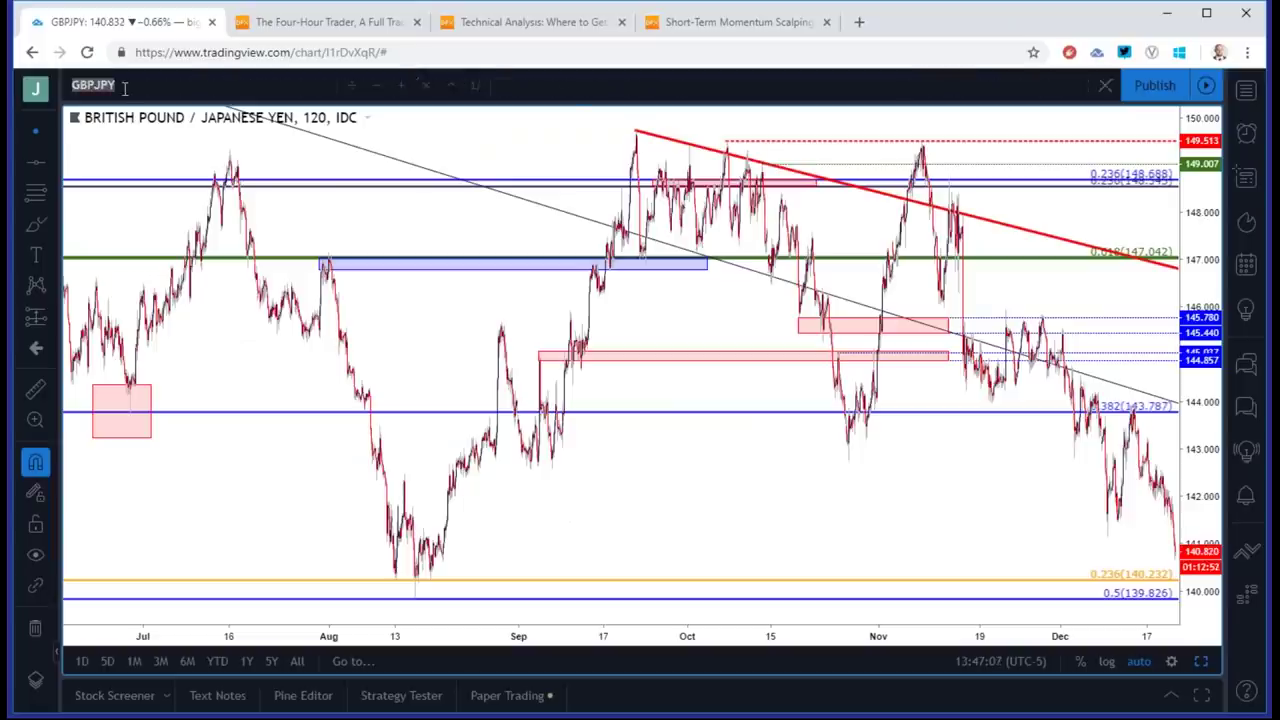
pyautogui.write('USOIL')
pyautogui.press('Return')
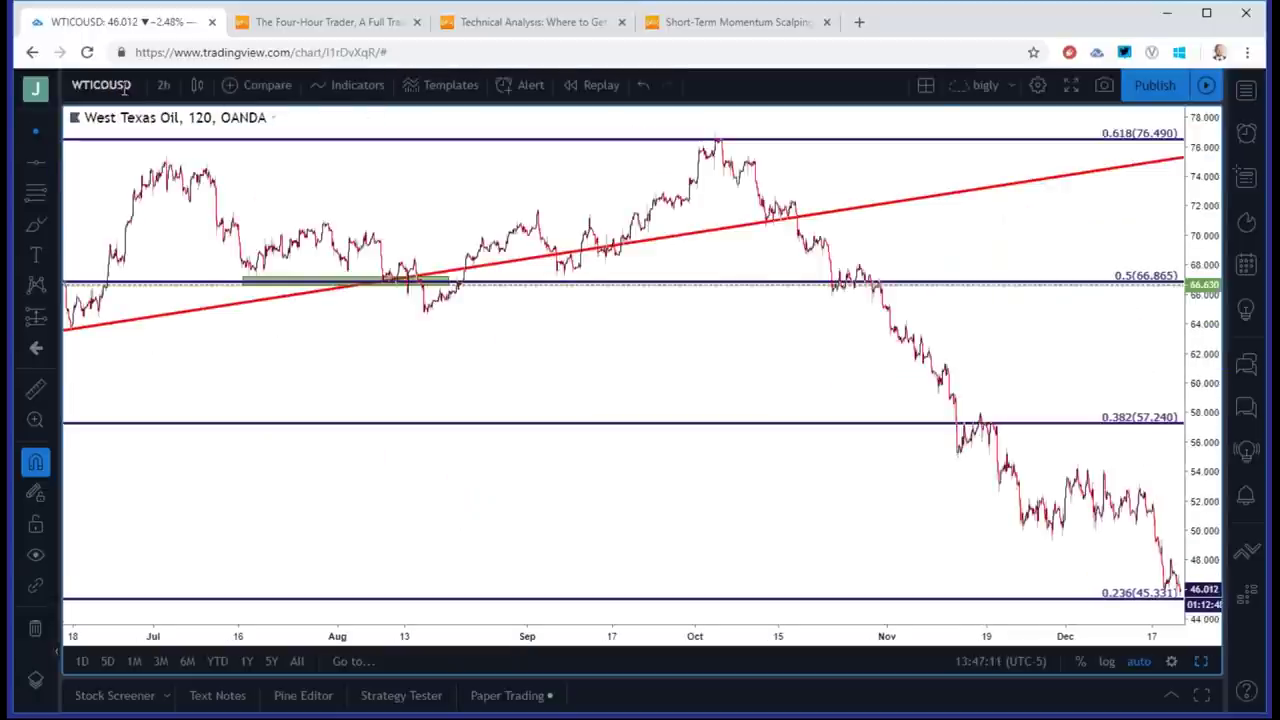
pyautogui.moveTo(780, 570); pyautogui.dragTo(600, 557)
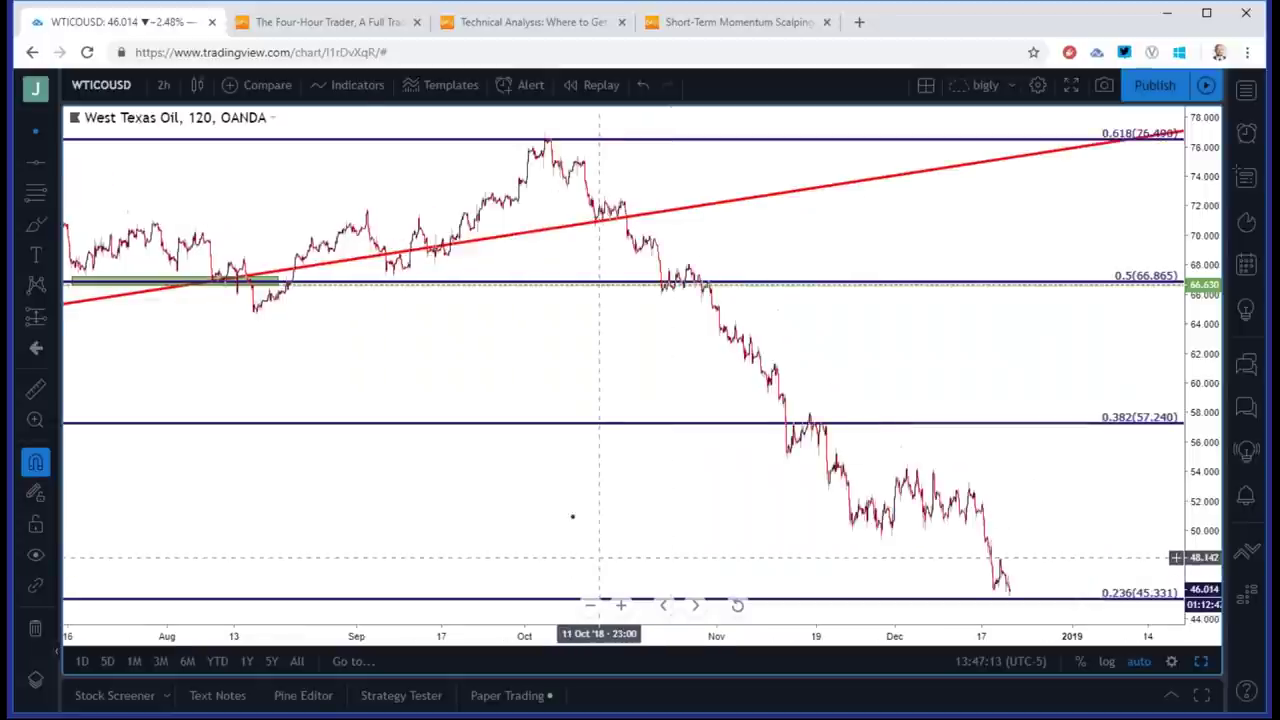
pyautogui.scroll(5, 391, 370)
pyautogui.scroll(-3, 279, 231)
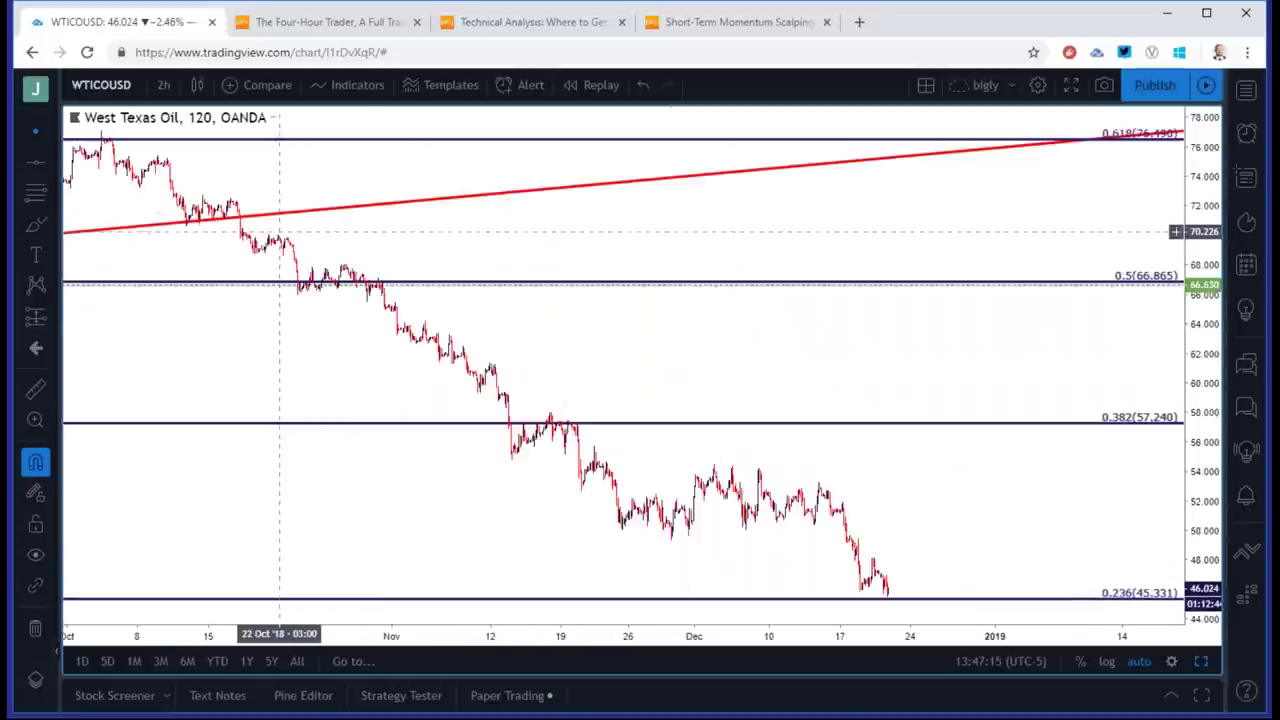
# Try to switch the chart's symbol to the TVC feed of USOIL.
pyautogui.click(126, 85)
pyautogui.write('US')
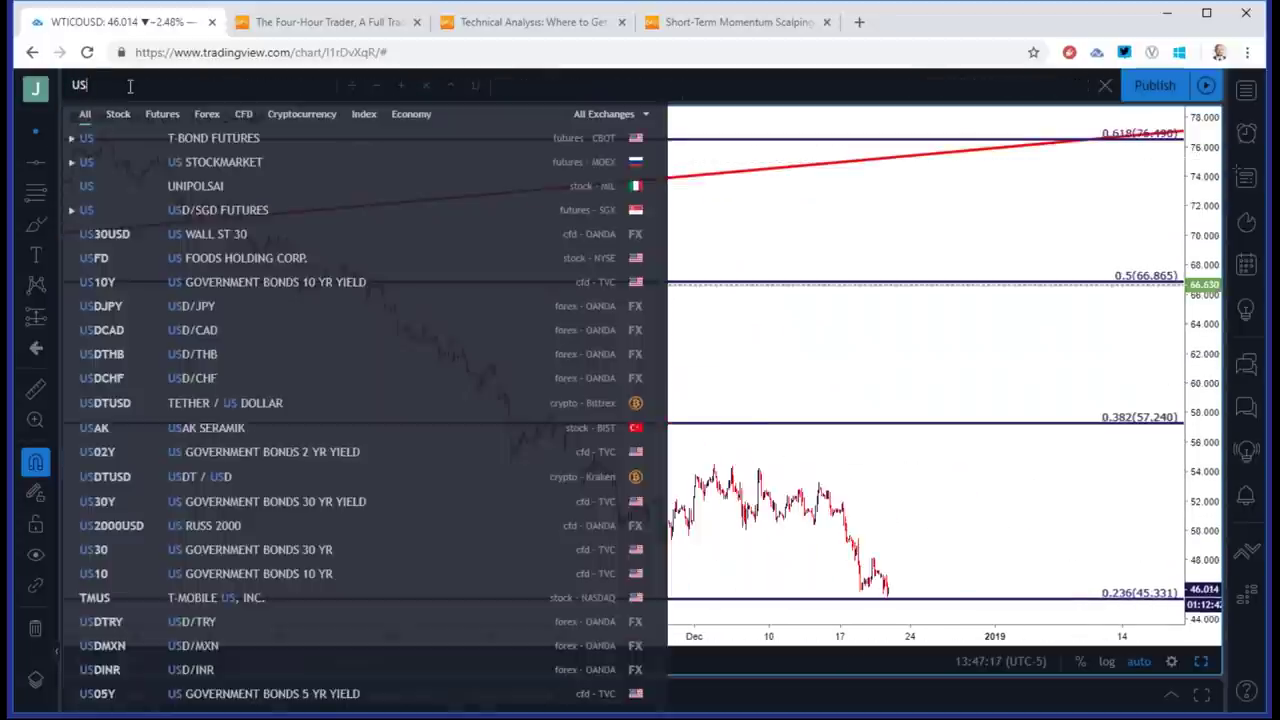
pyautogui.write('OIL')
pyautogui.press('Down')
pyautogui.press('Return')
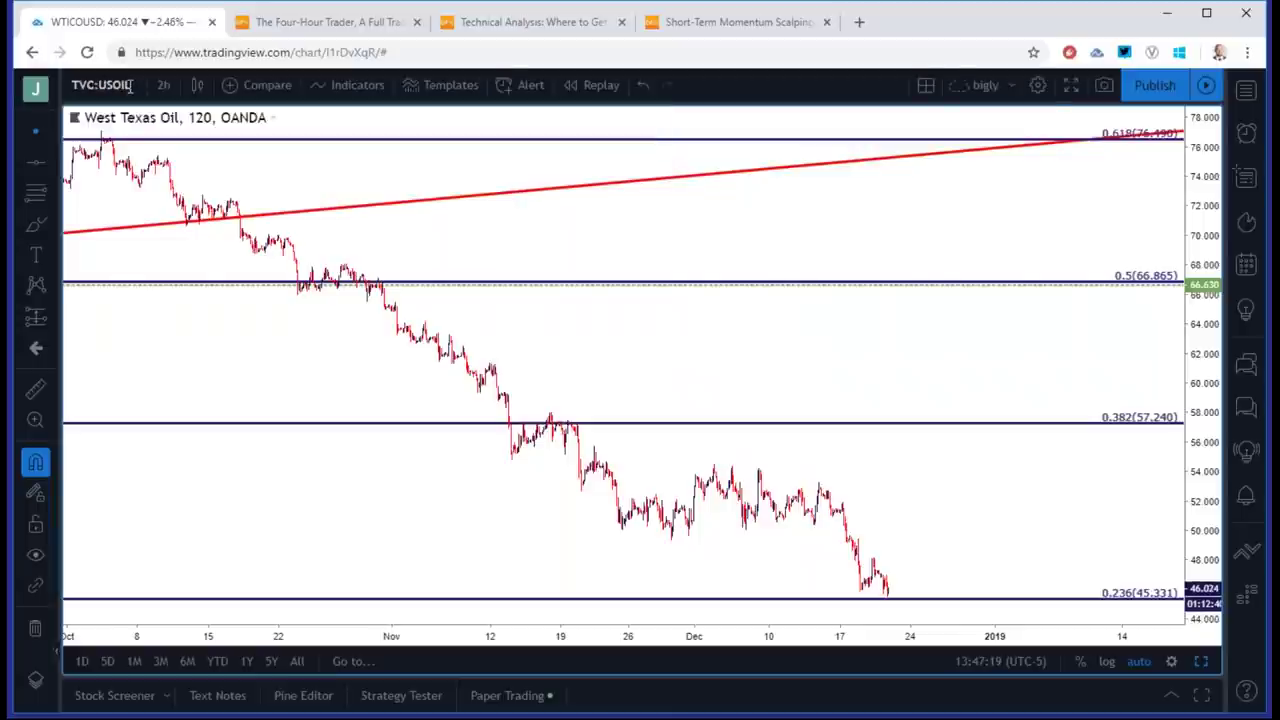
# Set the oil chart to the 1-week timeframe and examine its 2014 to 2018 swings against the Fibonacci levels.
pyautogui.click(163, 85)
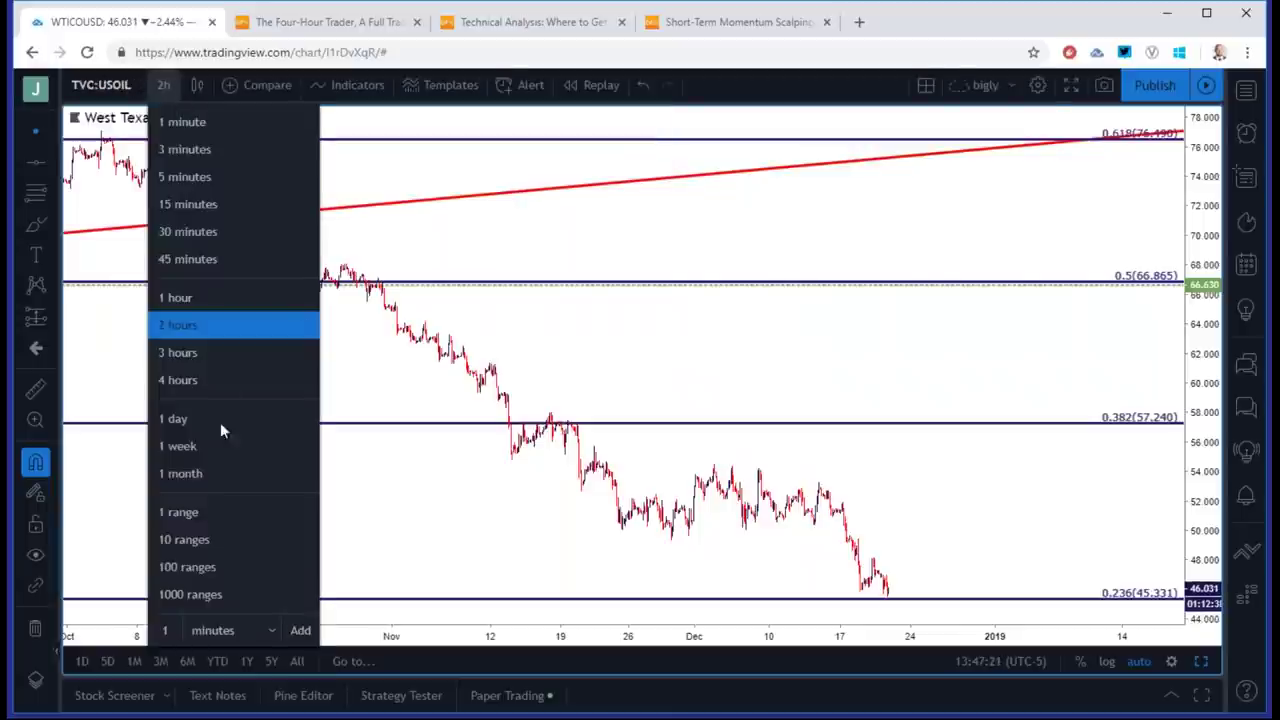
pyautogui.click(213, 444)
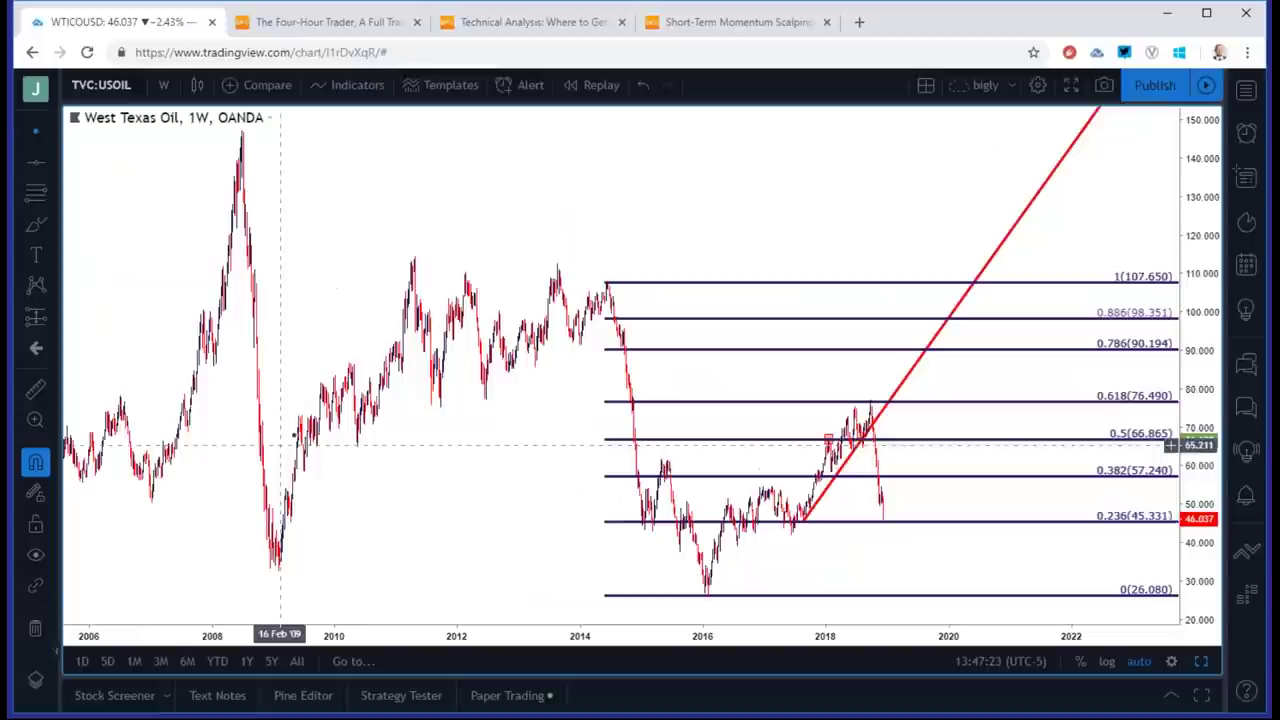
pyautogui.scroll(4, 340, 417)
pyautogui.scroll(-1, 891, 471)
pyautogui.moveTo(891, 471); pyautogui.dragTo(914, 471)
pyautogui.scroll(1, 886, 486)
pyautogui.scroll(-1, 886, 486)
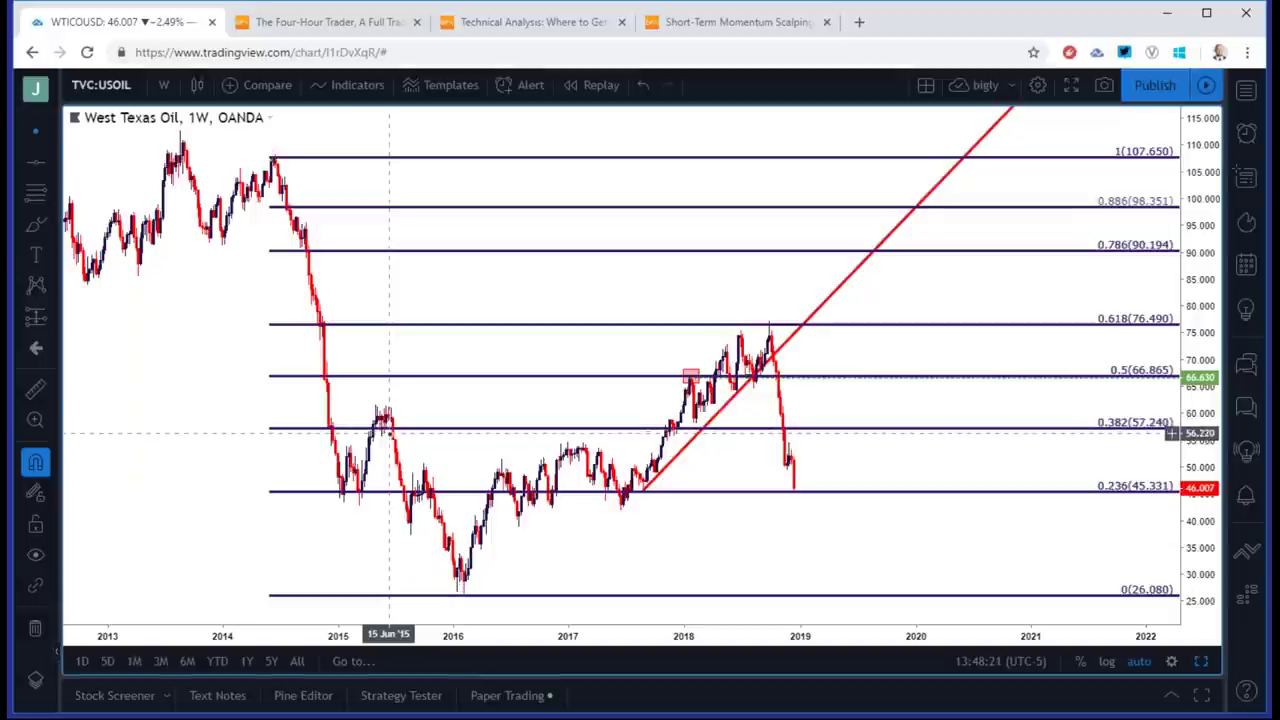
pyautogui.click(393, 430)
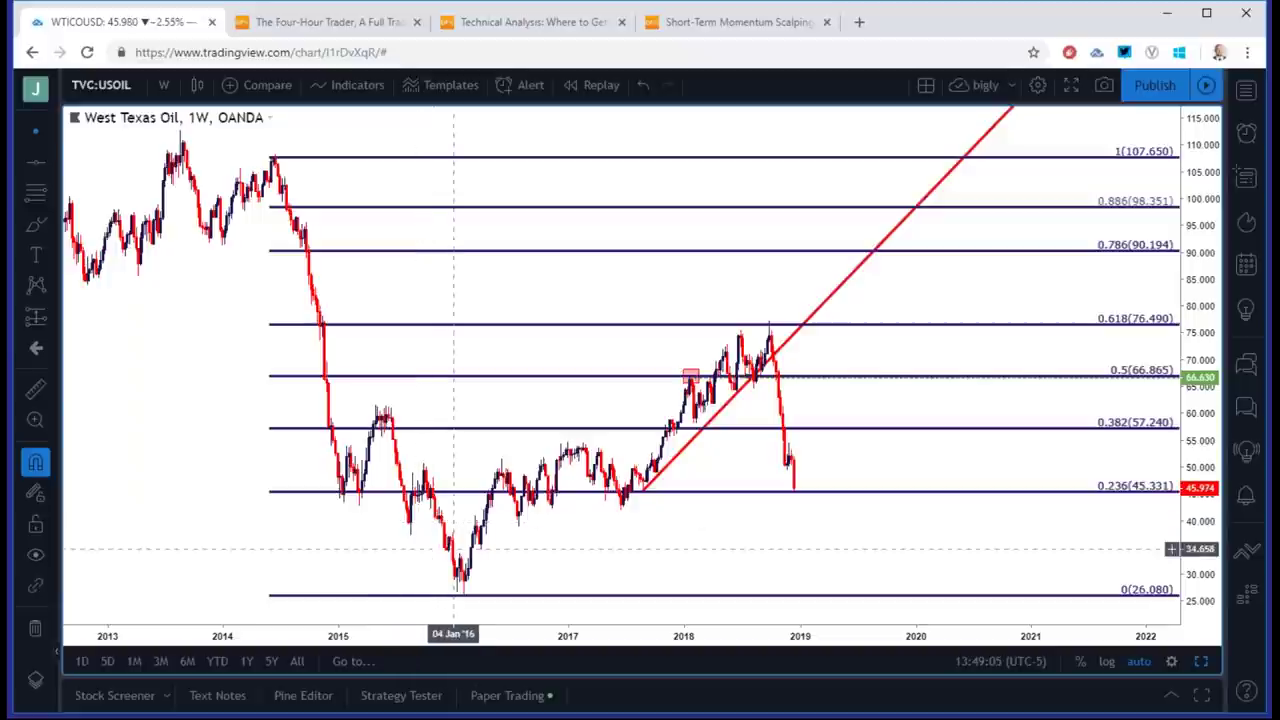
pyautogui.click(463, 597)
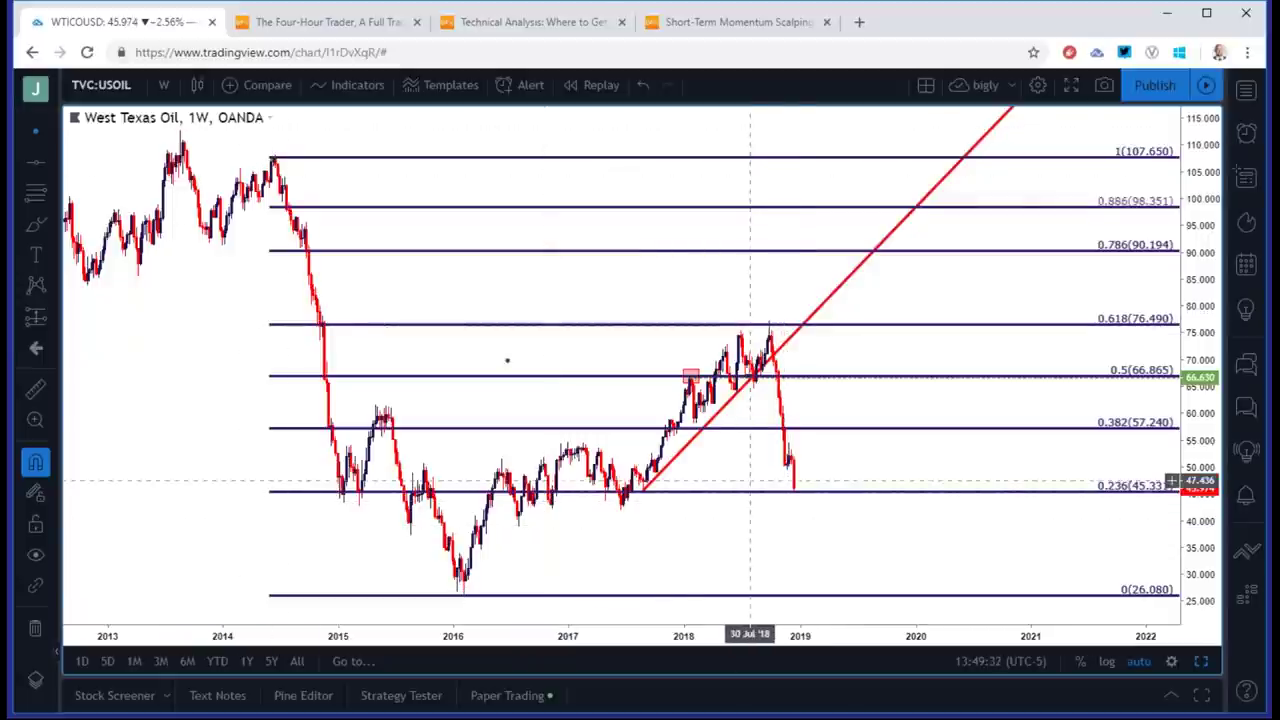
# Move the Fibonacci retracement's upper anchor beside the mid-2014 high, placing its 1 level at 108.110.
pyautogui.scroll(3, 260, 190)
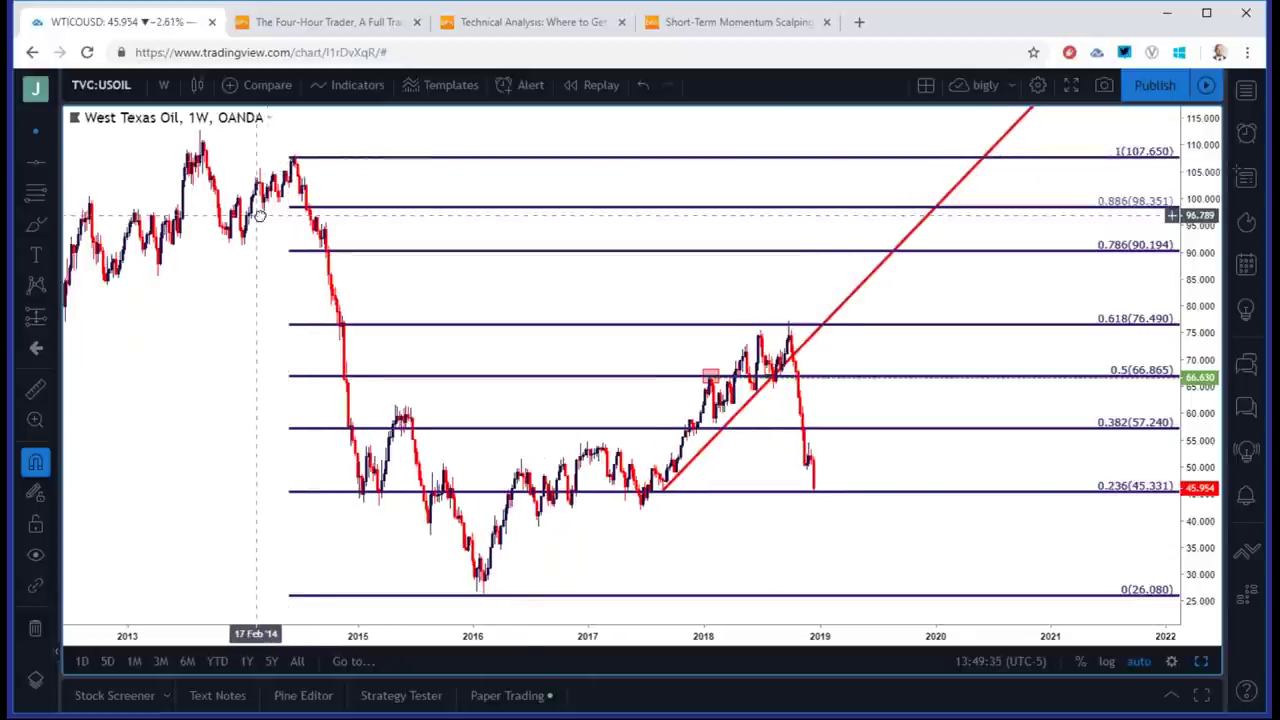
pyautogui.scroll(1, 100, 322)
pyautogui.moveTo(305, 157); pyautogui.dragTo(306, 157)
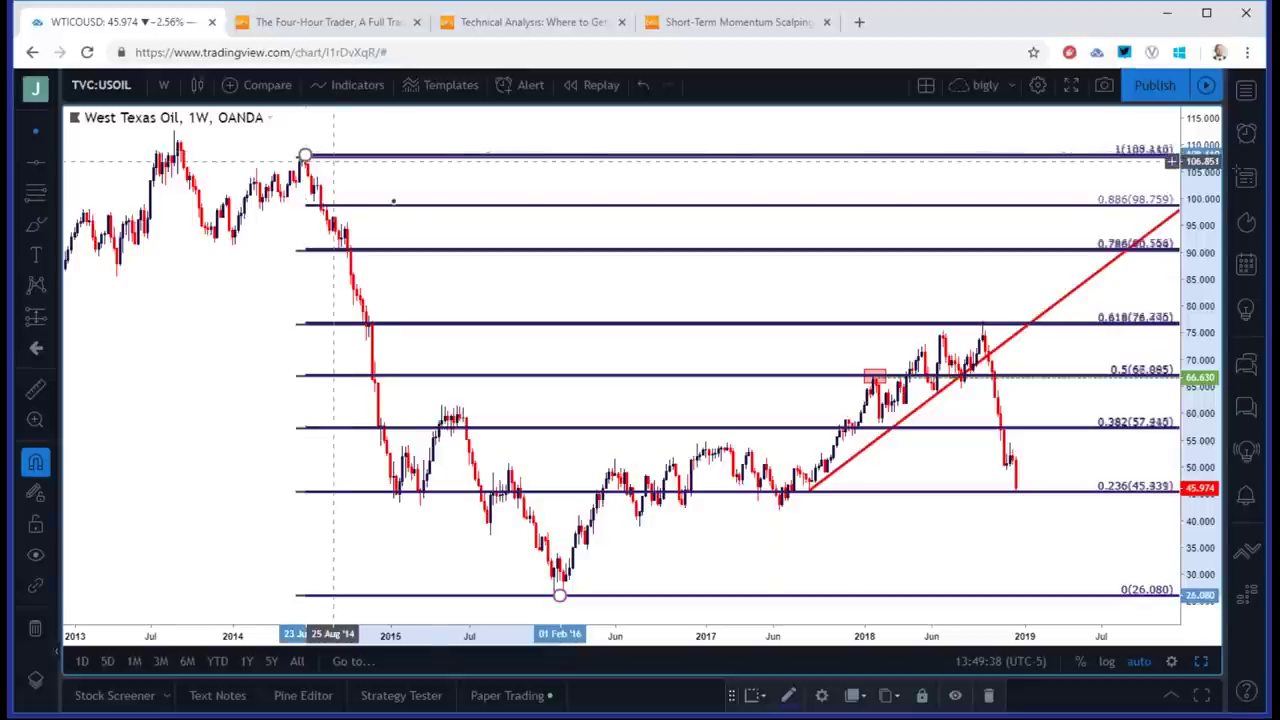
pyautogui.click(363, 180)
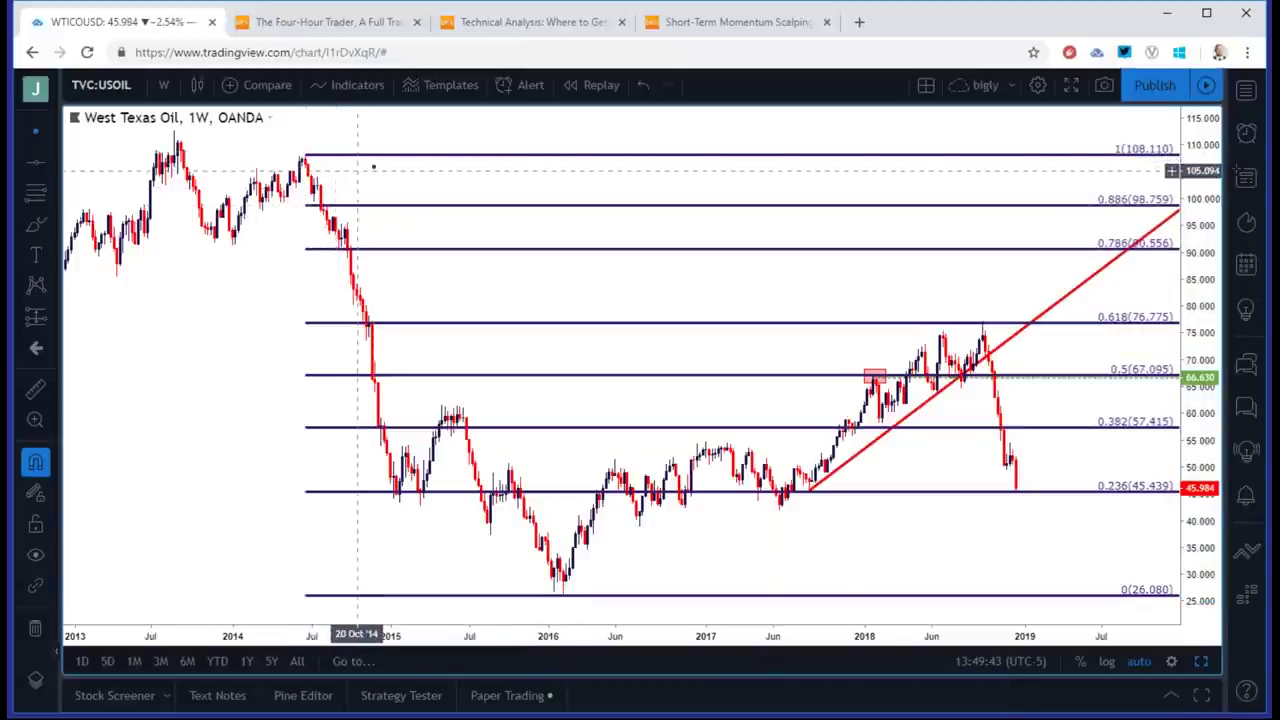
# Review oil's weekly reaction to the adjusted Fibonacci levels, and step the timeframe through 1 day down to 2 hours.
pyautogui.moveTo(517, 166); pyautogui.dragTo(417, 190)
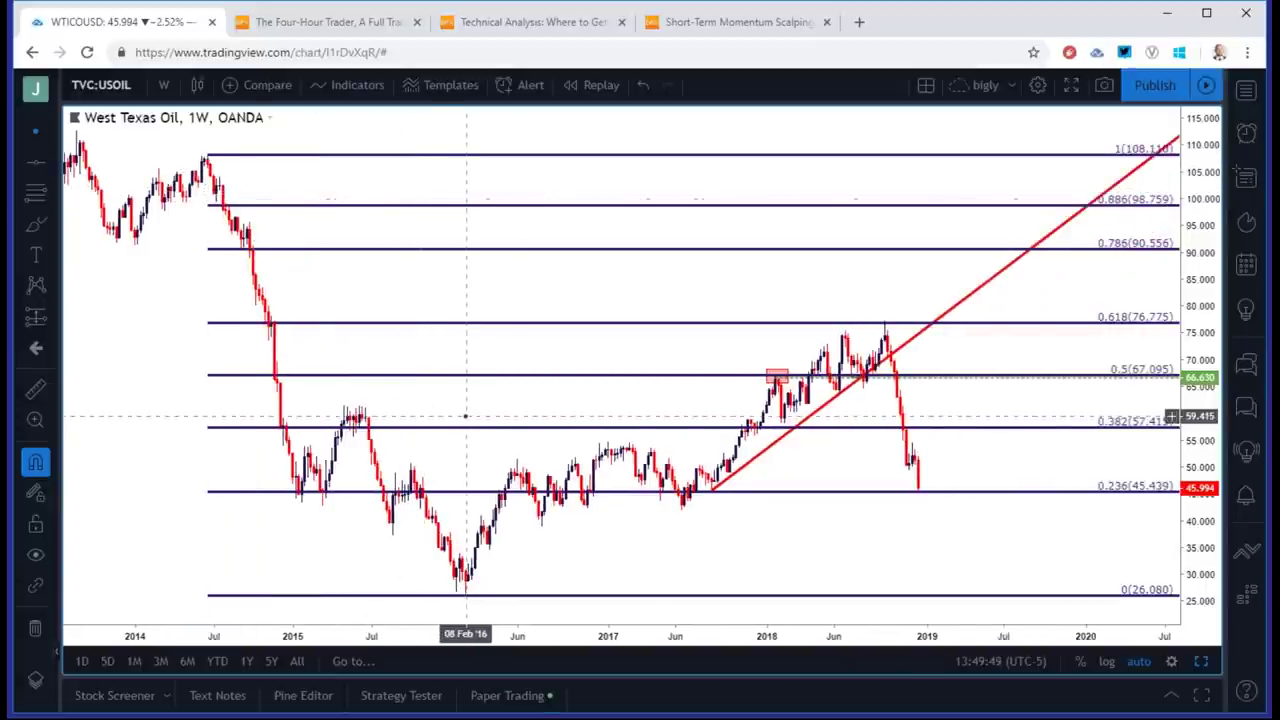
pyautogui.moveTo(464, 416); pyautogui.dragTo(433, 418)
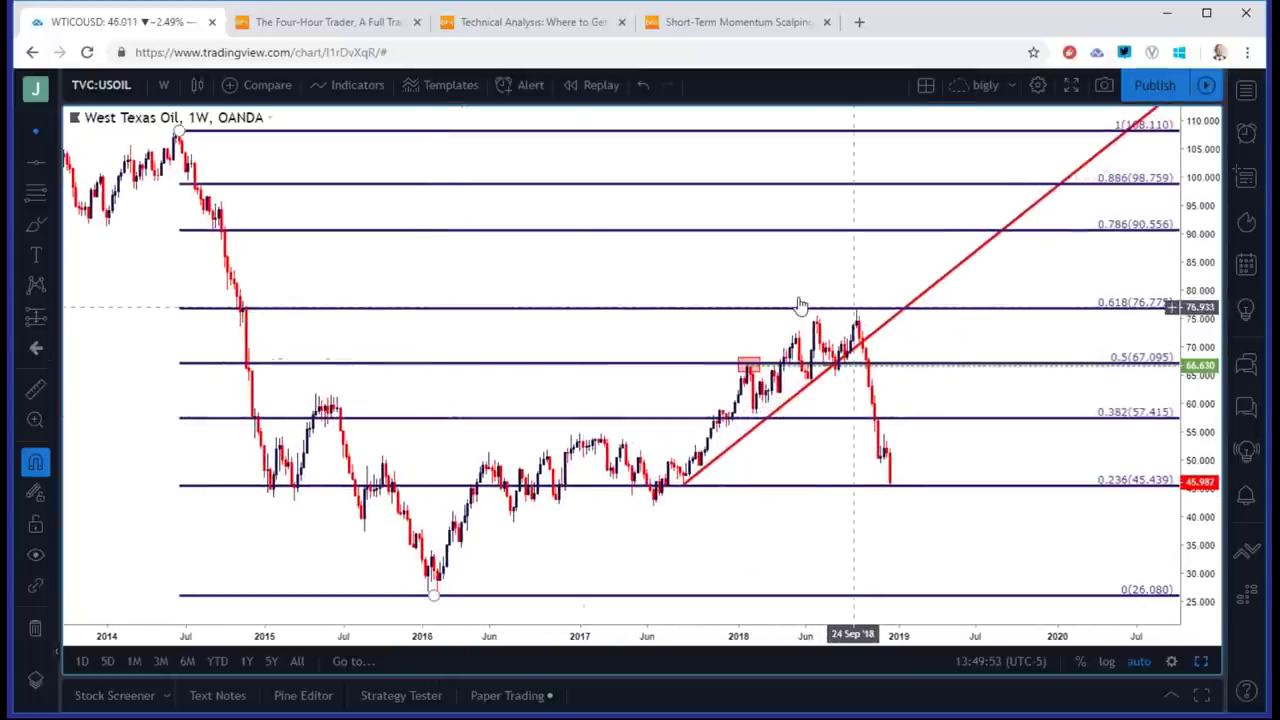
pyautogui.click(163, 84)
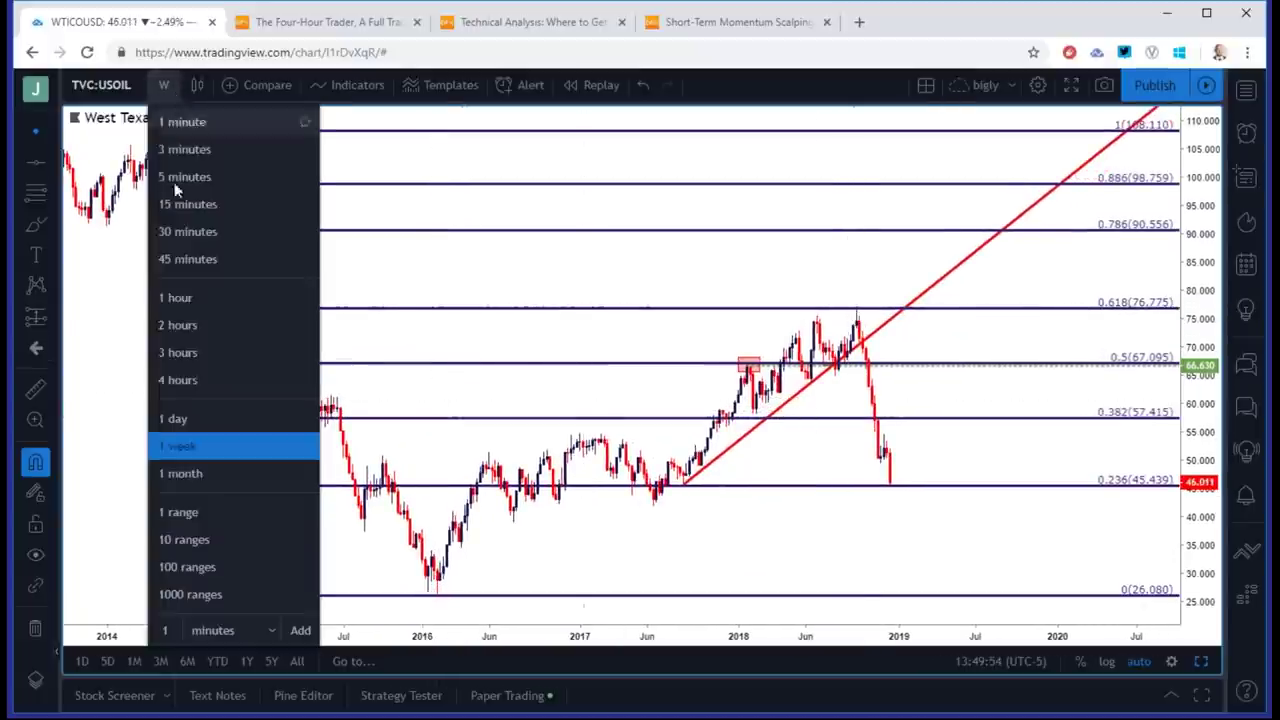
pyautogui.click(174, 418)
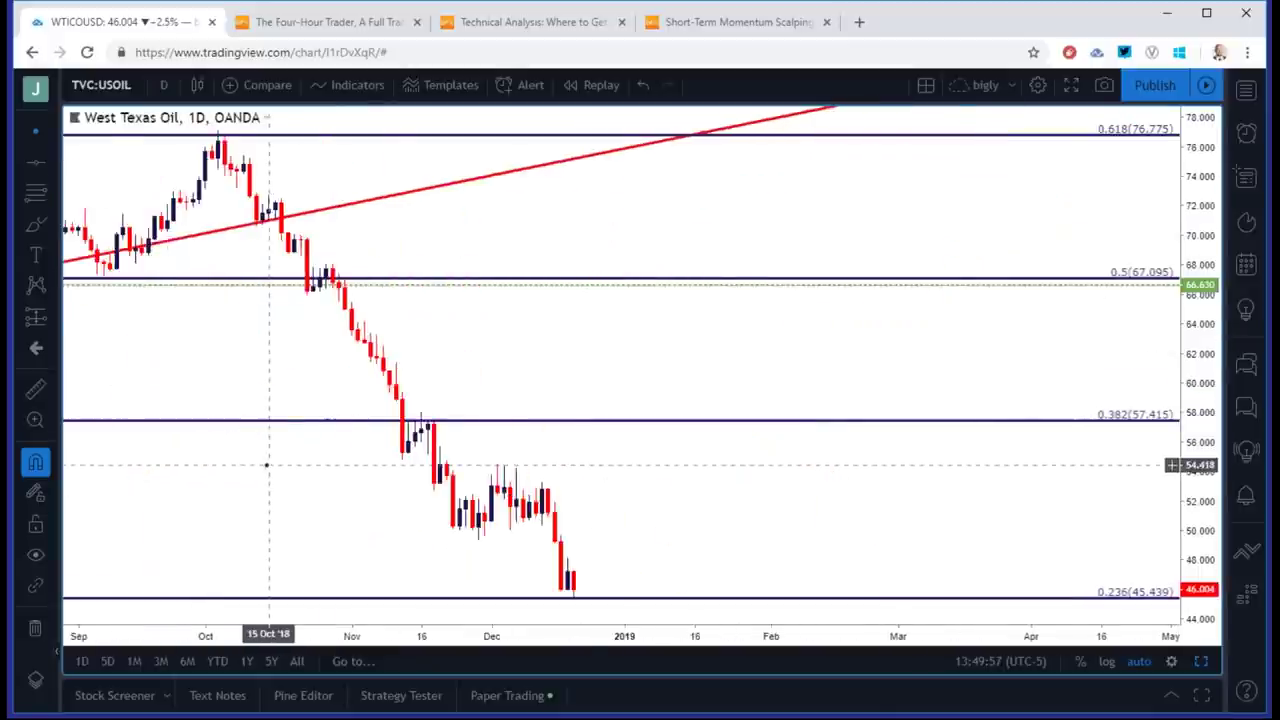
pyautogui.click(167, 88)
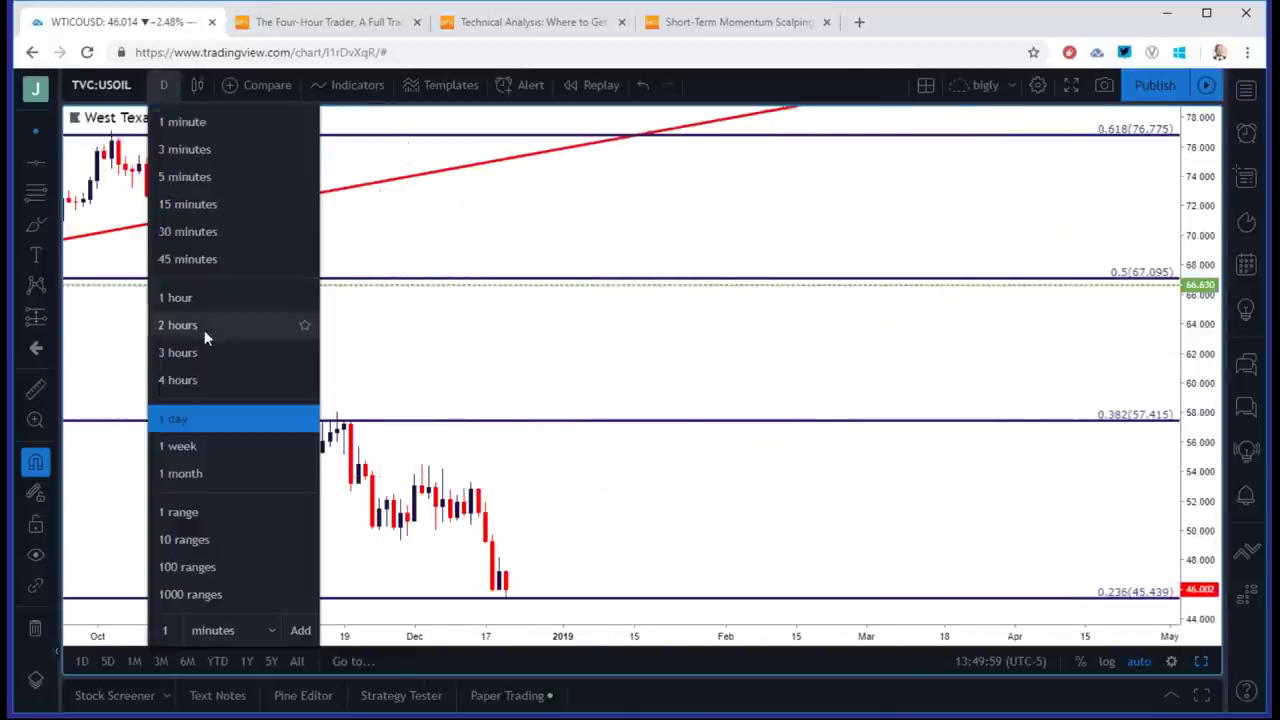
pyautogui.click(204, 330)
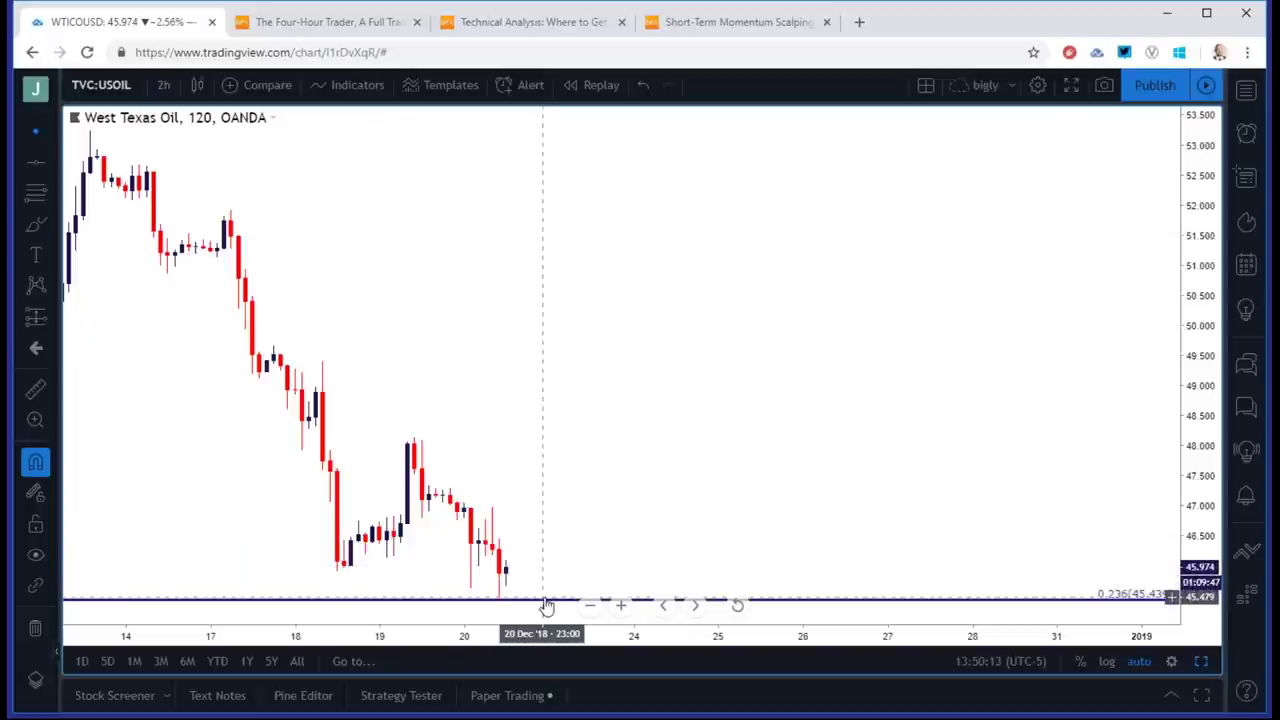
# Examine oil's 2-hour price action from November to the latest December candles between the 0.382 and 0.236 Fibonacci levels.
pyautogui.scroll(-4, 548, 472)
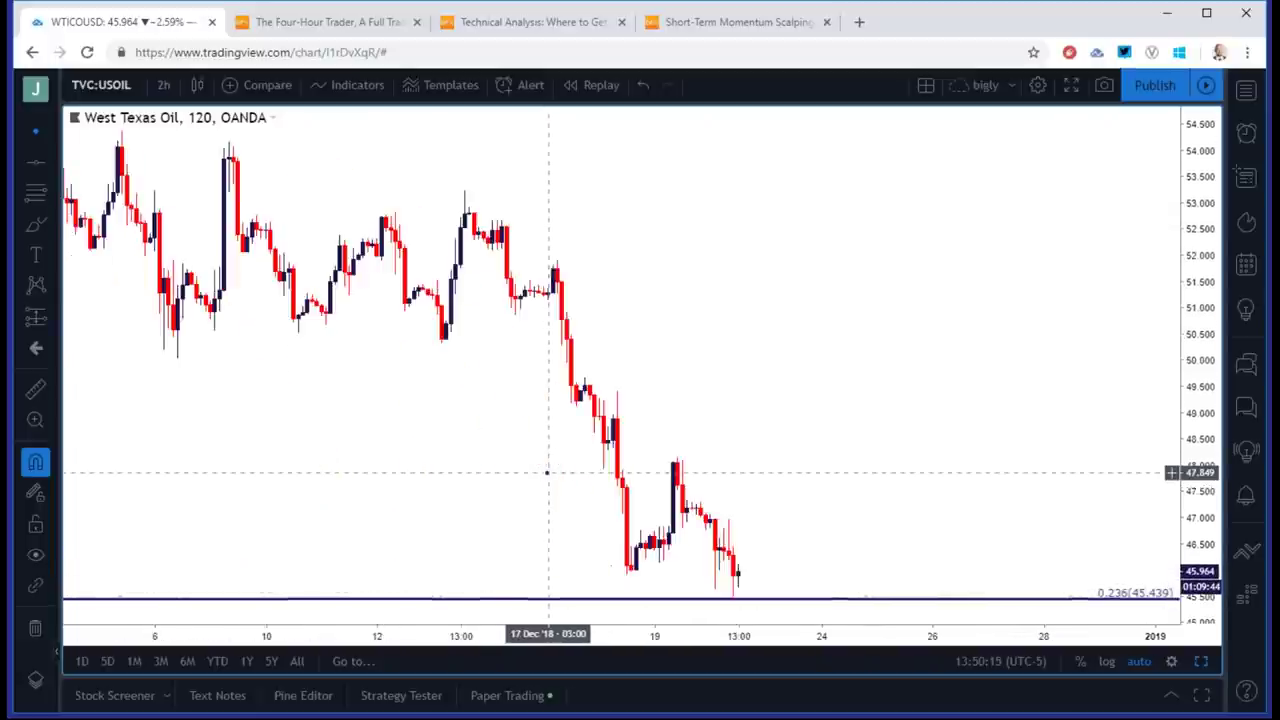
pyautogui.moveTo(737, 604)
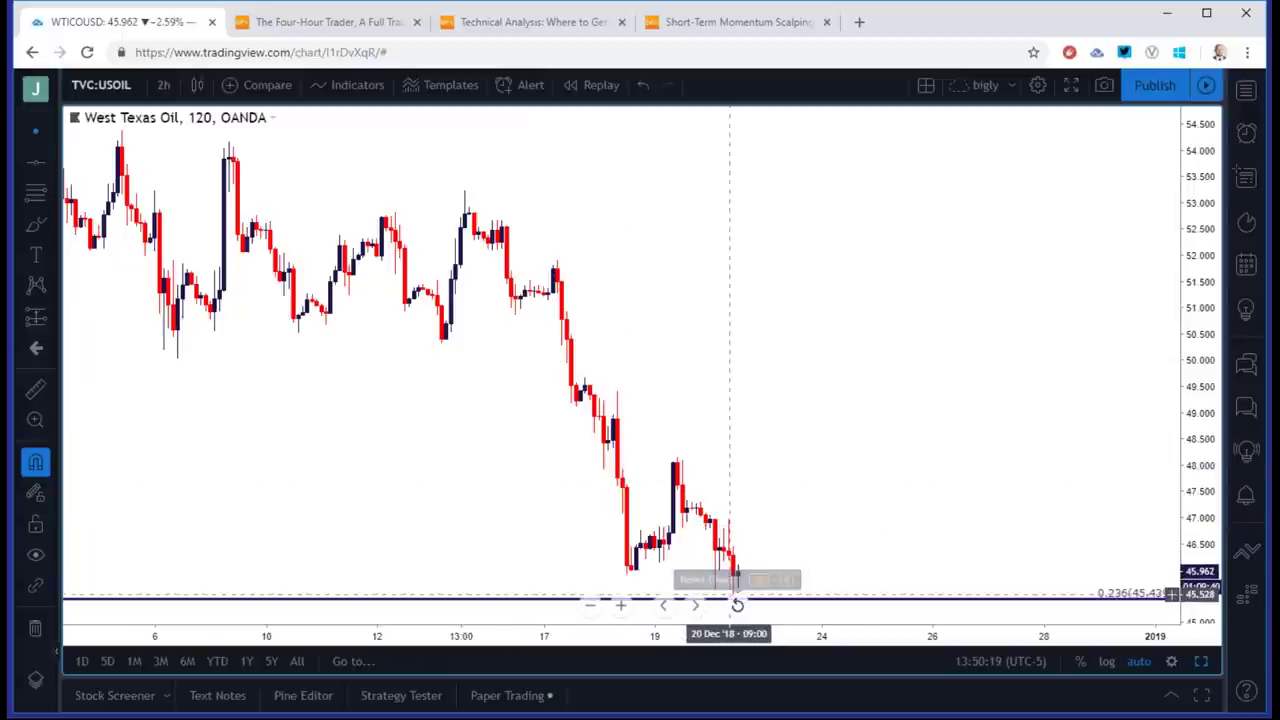
pyautogui.scroll(-2, 737, 604)
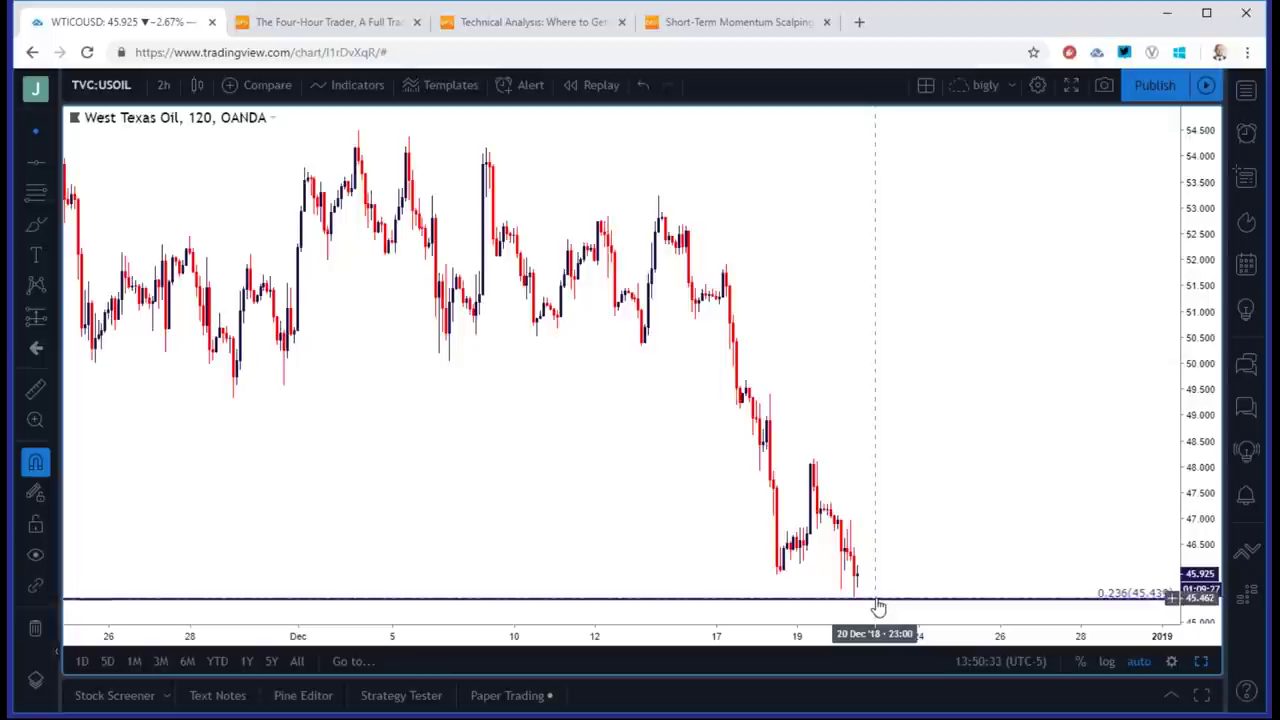
pyautogui.scroll(-5, 866, 470)
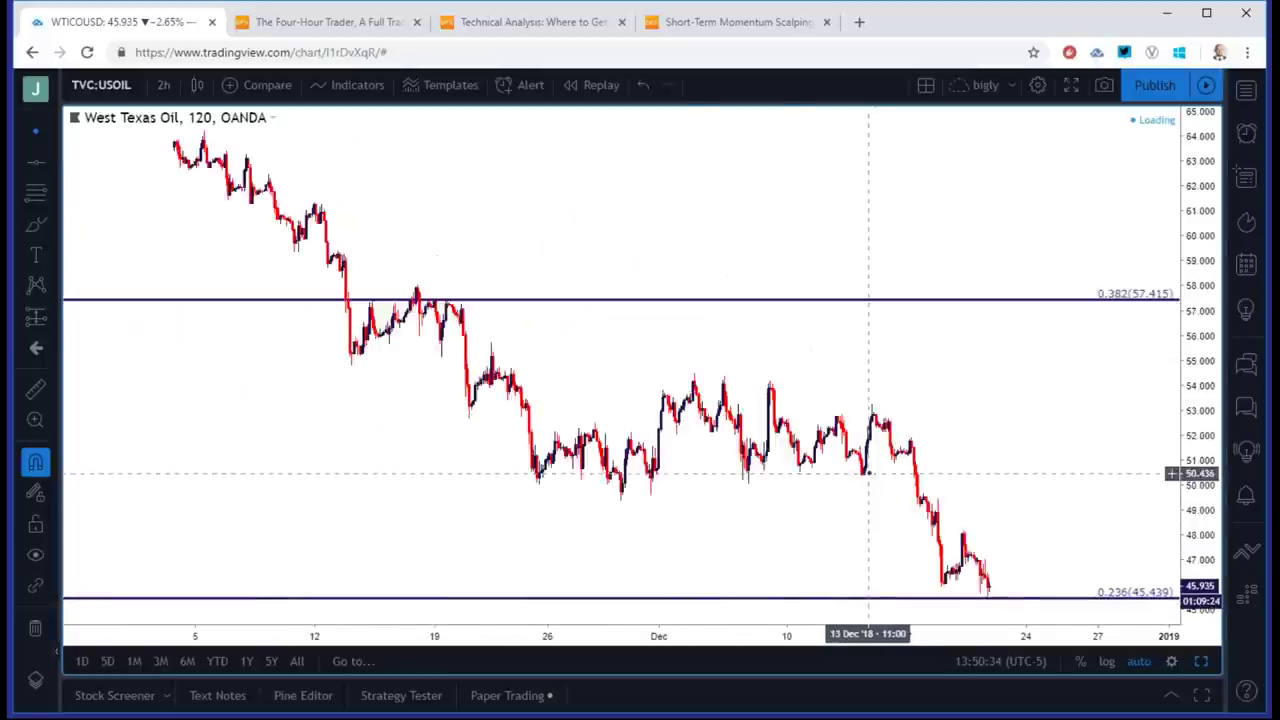
pyautogui.scroll(-2, 861, 456)
pyautogui.scroll(6, 850, 452)
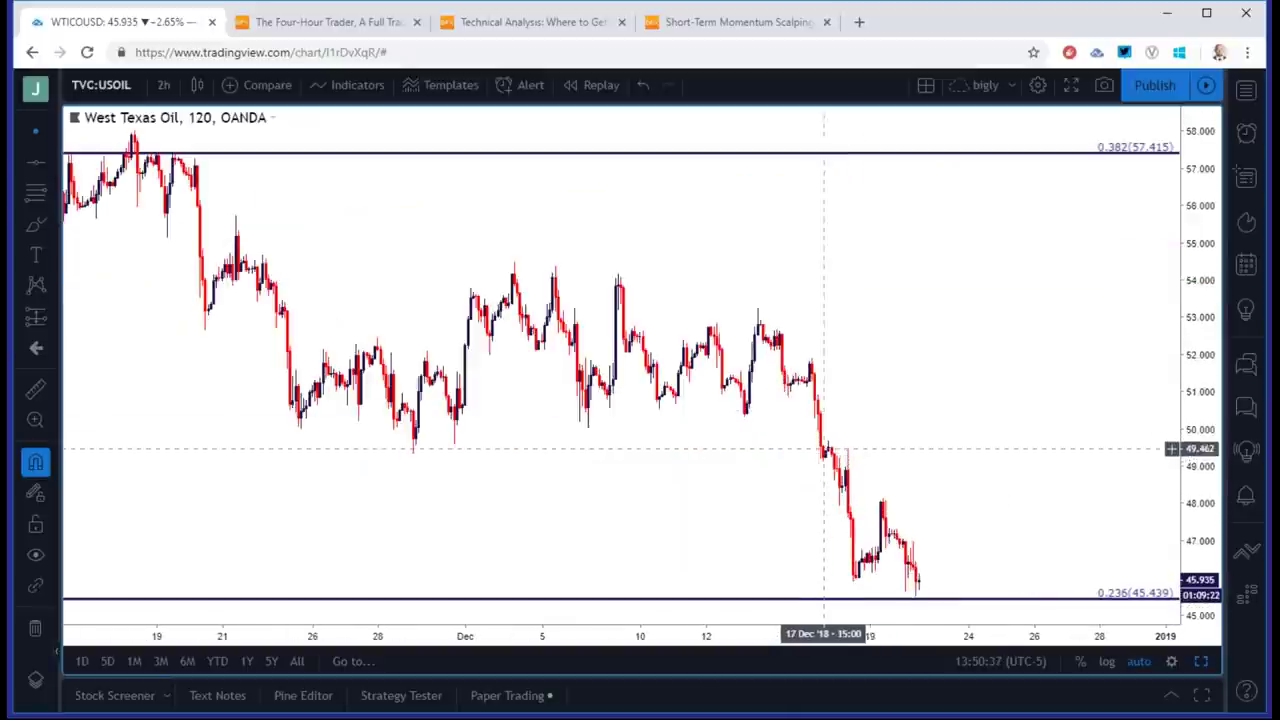
pyautogui.scroll(-1, 788, 432)
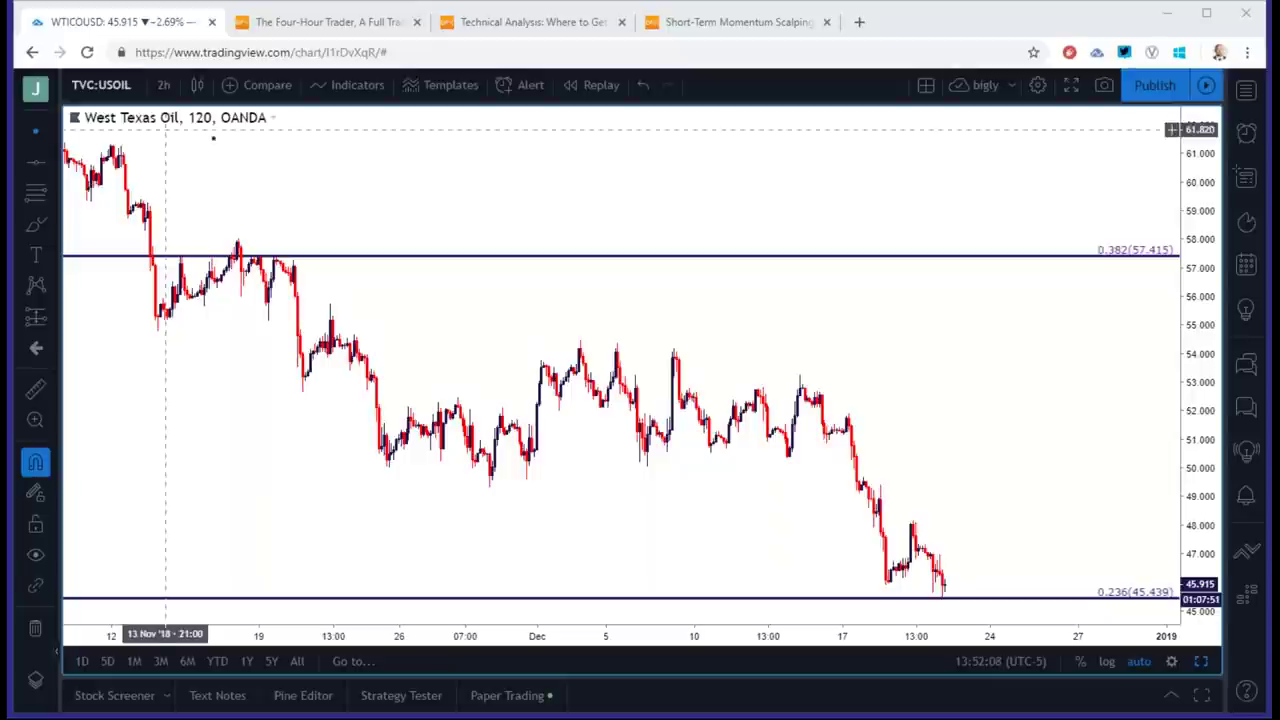
# Look up USDCAD in the symbol search, and replace it with CADJPY.
pyautogui.click(124, 85)
pyautogui.write('USDCAD')
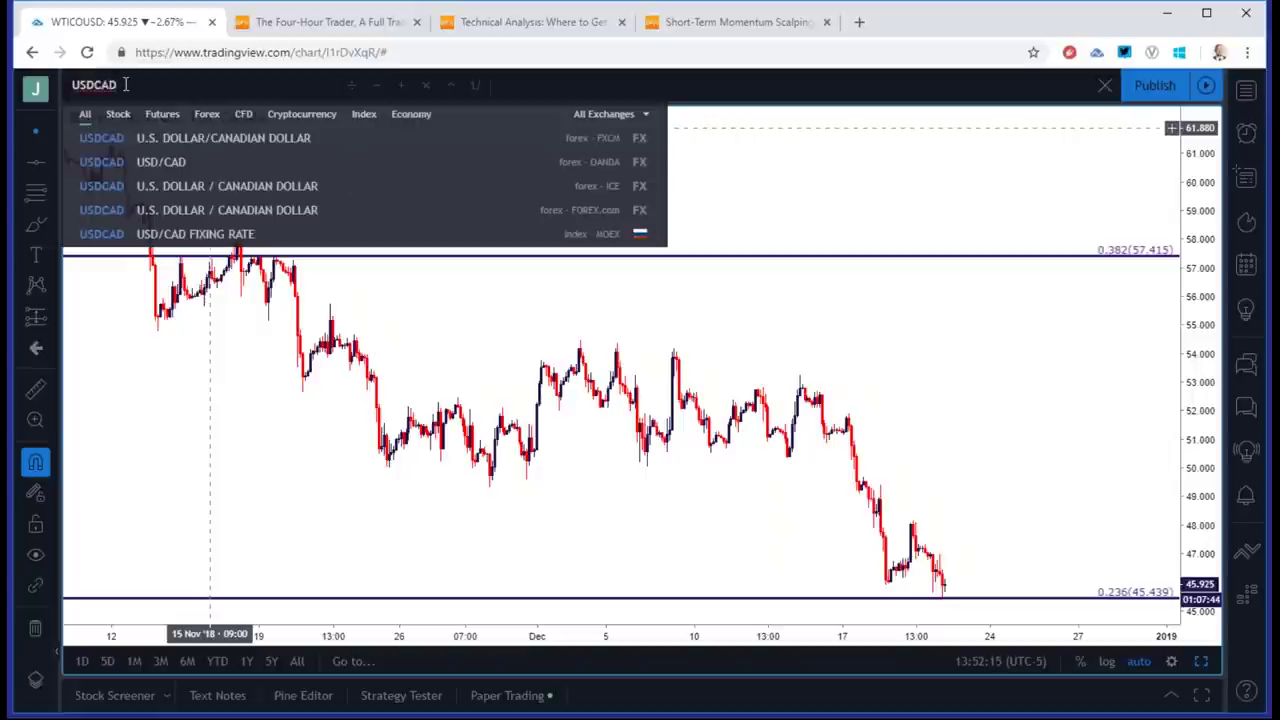
pyautogui.press('BackSpace')
pyautogui.press('BackSpace')
pyautogui.press('BackSpace')
pyautogui.press('BackSpace')
pyautogui.press('BackSpace')
pyautogui.press('BackSpace')
pyautogui.write('CADJPY')
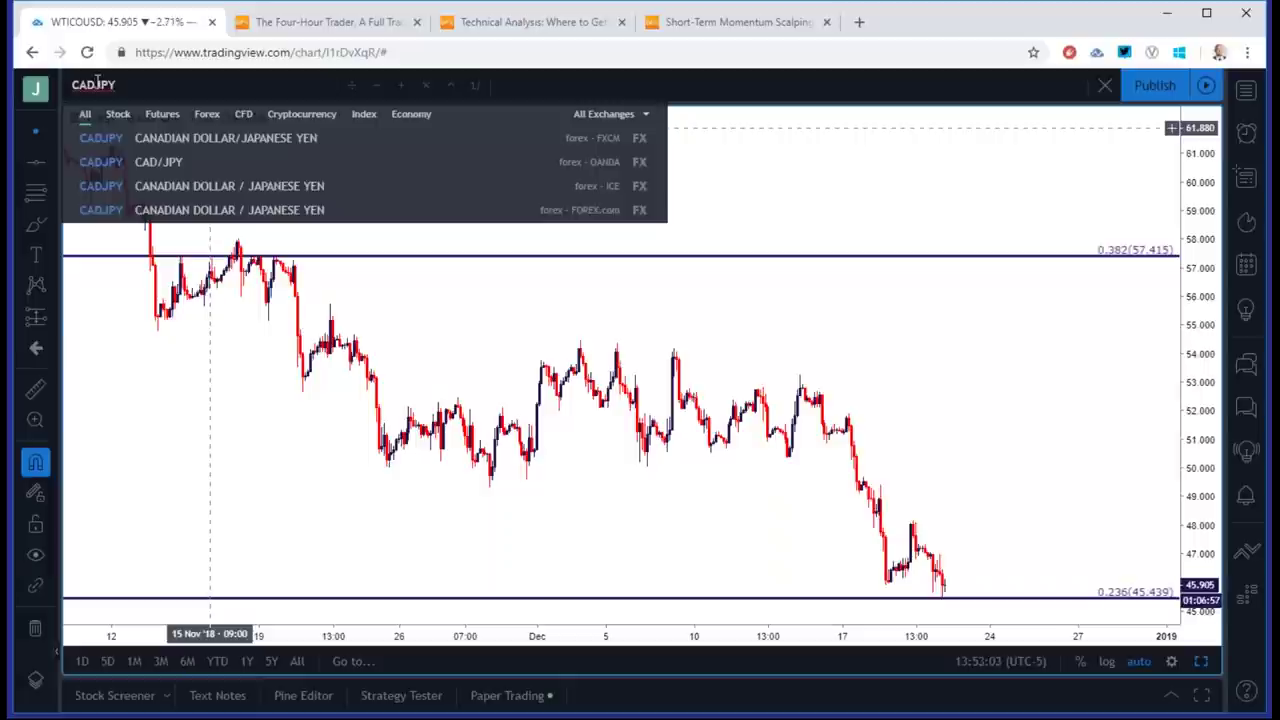
# Compare the symbol search entries for CADJPY, USDCAD and USDJPY, ending on USDCAD.
pyautogui.doubleClick(97, 84)
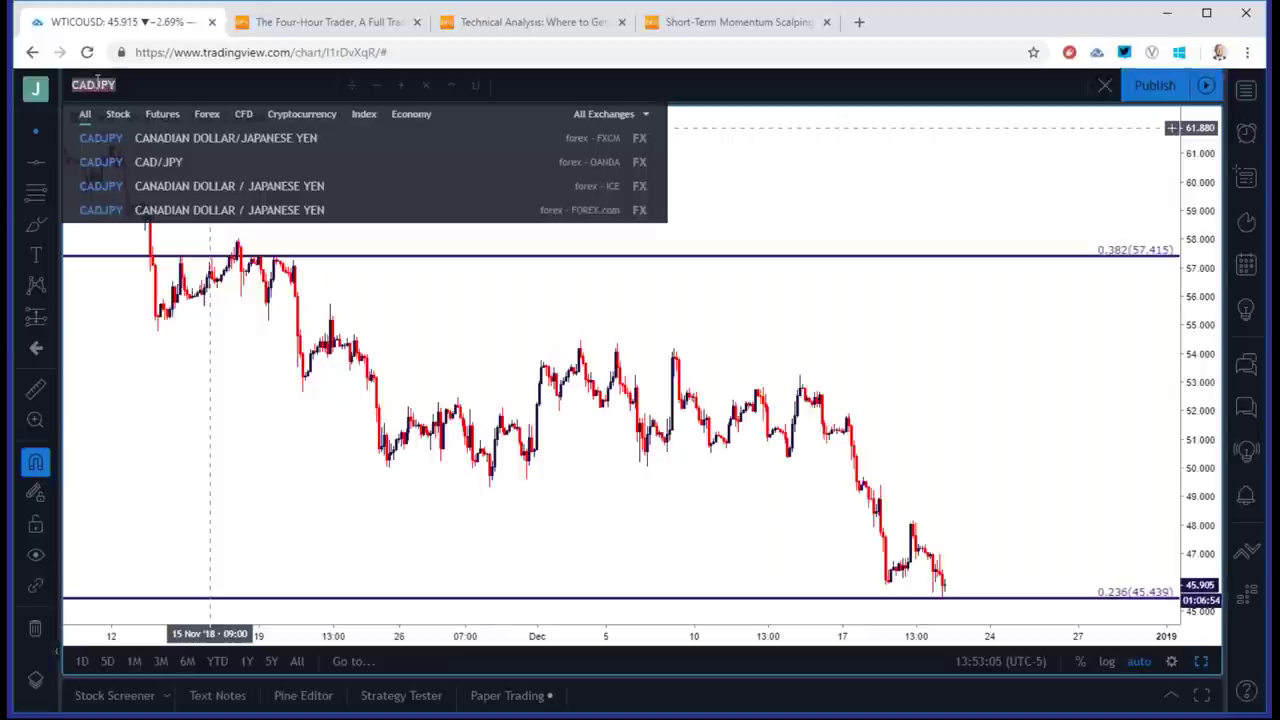
pyautogui.write('CADJPY')
pyautogui.doubleClick(97, 84)
pyautogui.write('usdcad')
pyautogui.press('BackSpace')
pyautogui.press('BackSpace')
pyautogui.press('BackSpace')
pyautogui.write('jpy')
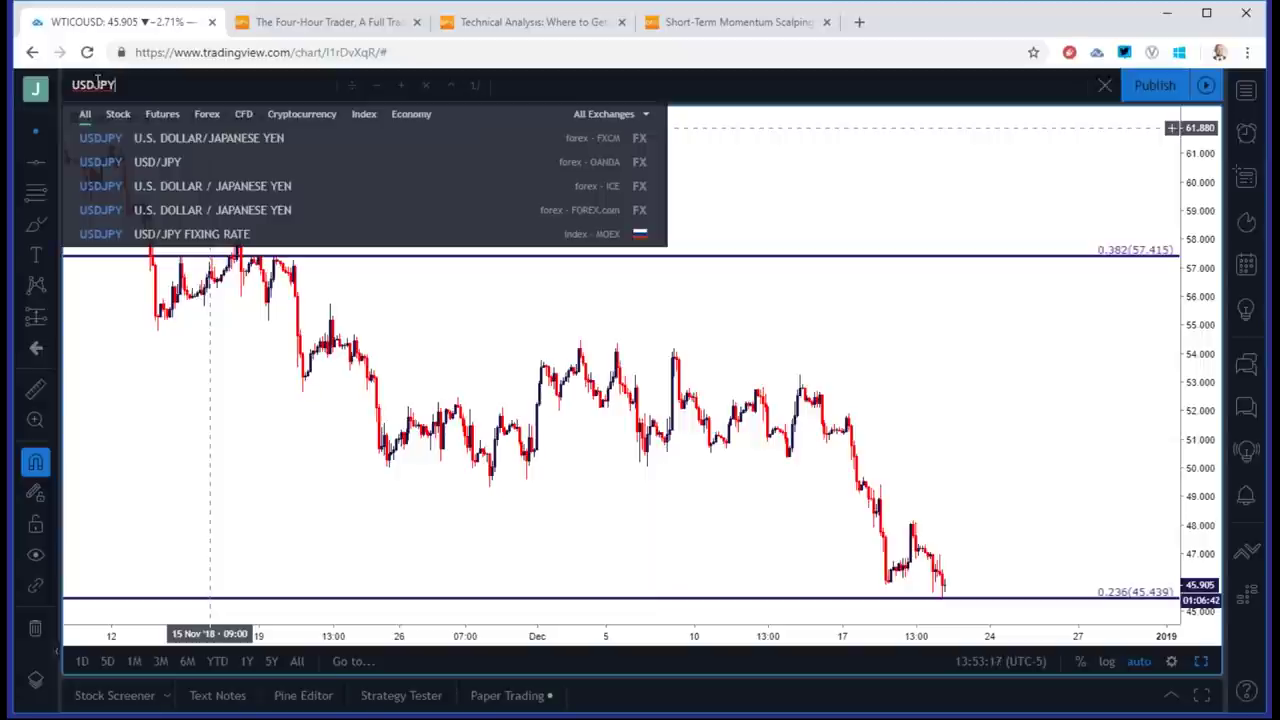
pyautogui.press('BackSpace')
pyautogui.press('BackSpace')
pyautogui.press('BackSpace')
pyautogui.write('cad')
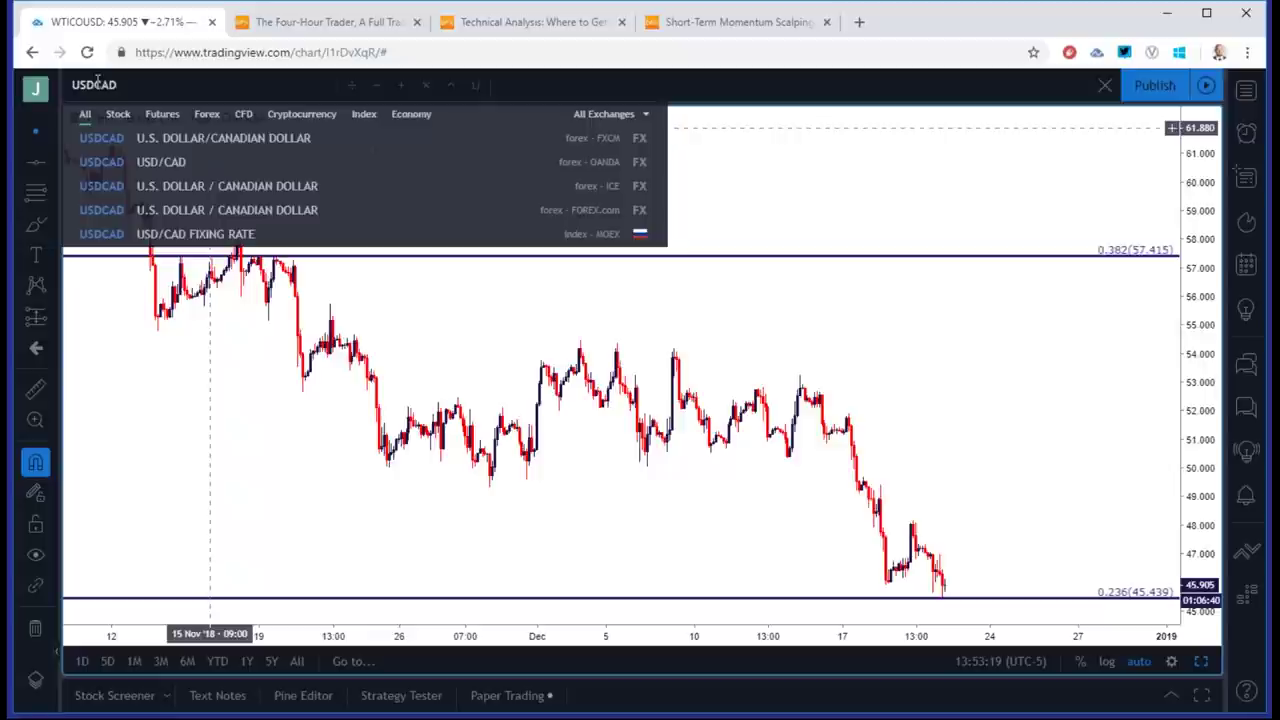
# Alternate the symbol search between CADJPY and USDCAD to compare the two pairs, and dismiss it without loading a symbol.
pyautogui.press('BackSpace')
pyautogui.press('BackSpace')
pyautogui.press('BackSpace')
pyautogui.press('BackSpace')
pyautogui.press('BackSpace')
pyautogui.write('CA')
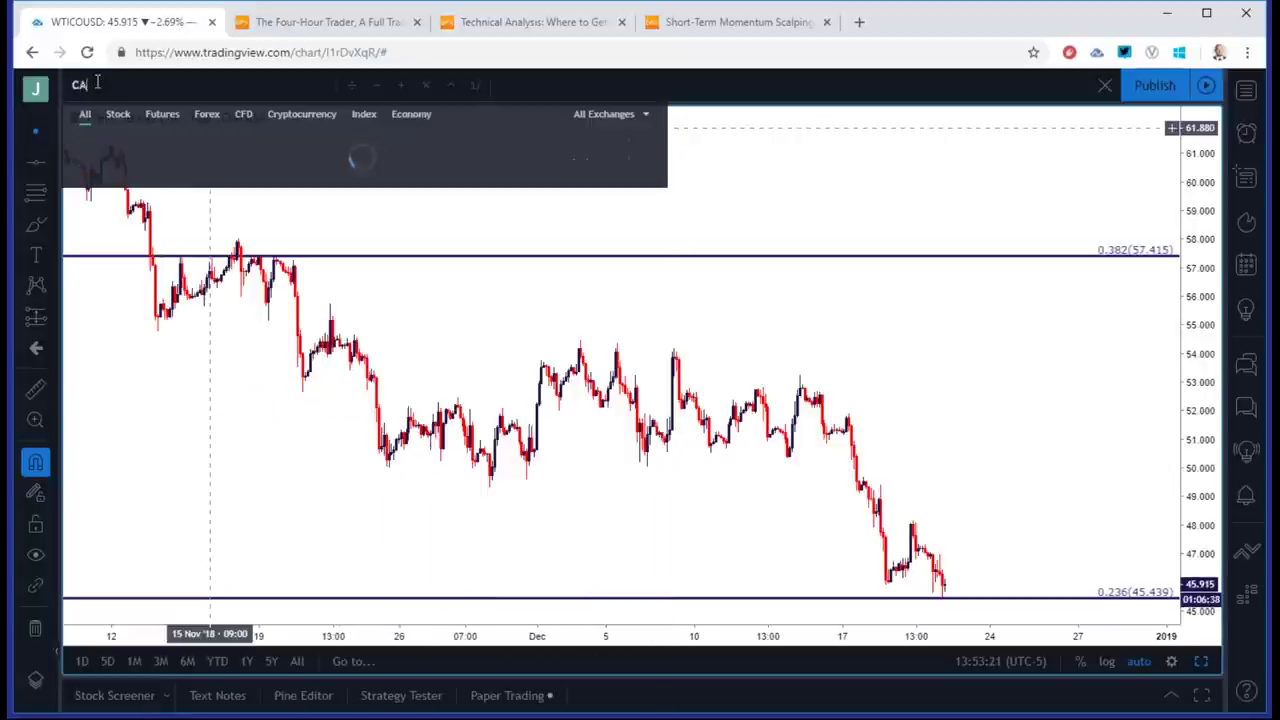
pyautogui.write('DJPY')
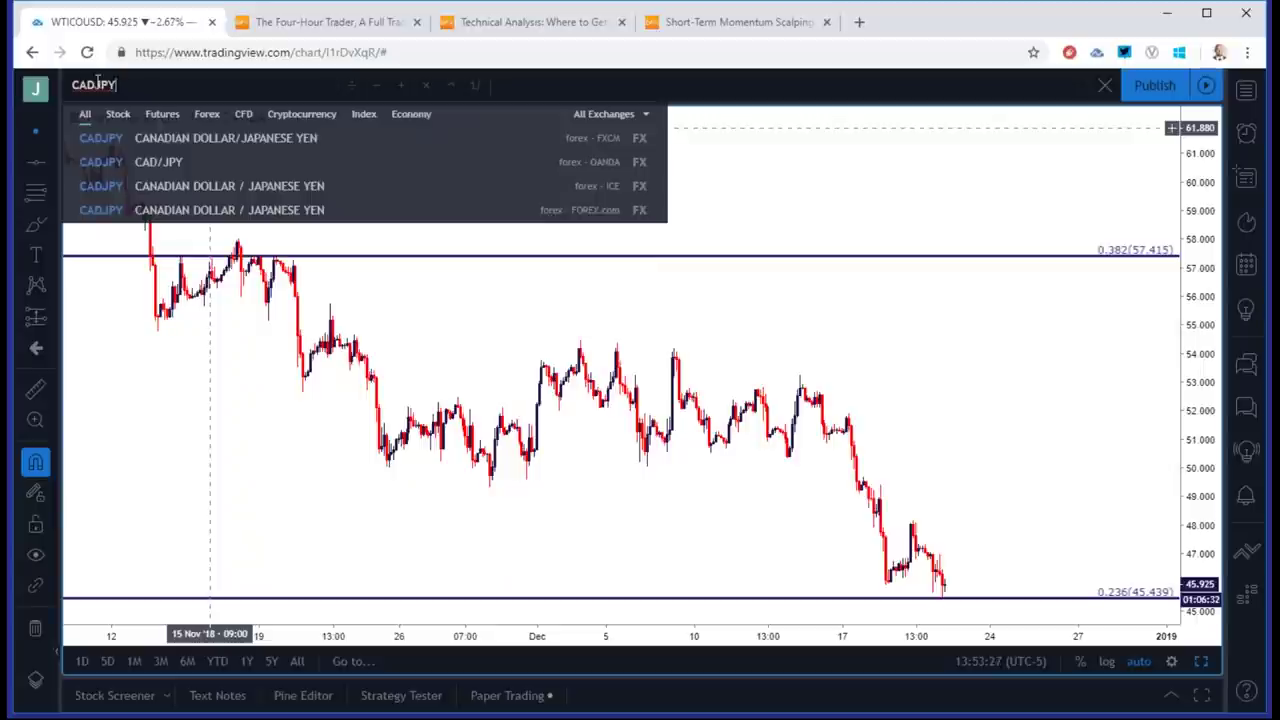
pyautogui.press('BackSpace')
pyautogui.press('BackSpace')
pyautogui.press('BackSpace')
pyautogui.press('BackSpace')
pyautogui.press('BackSpace')
pyautogui.press('BackSpace')
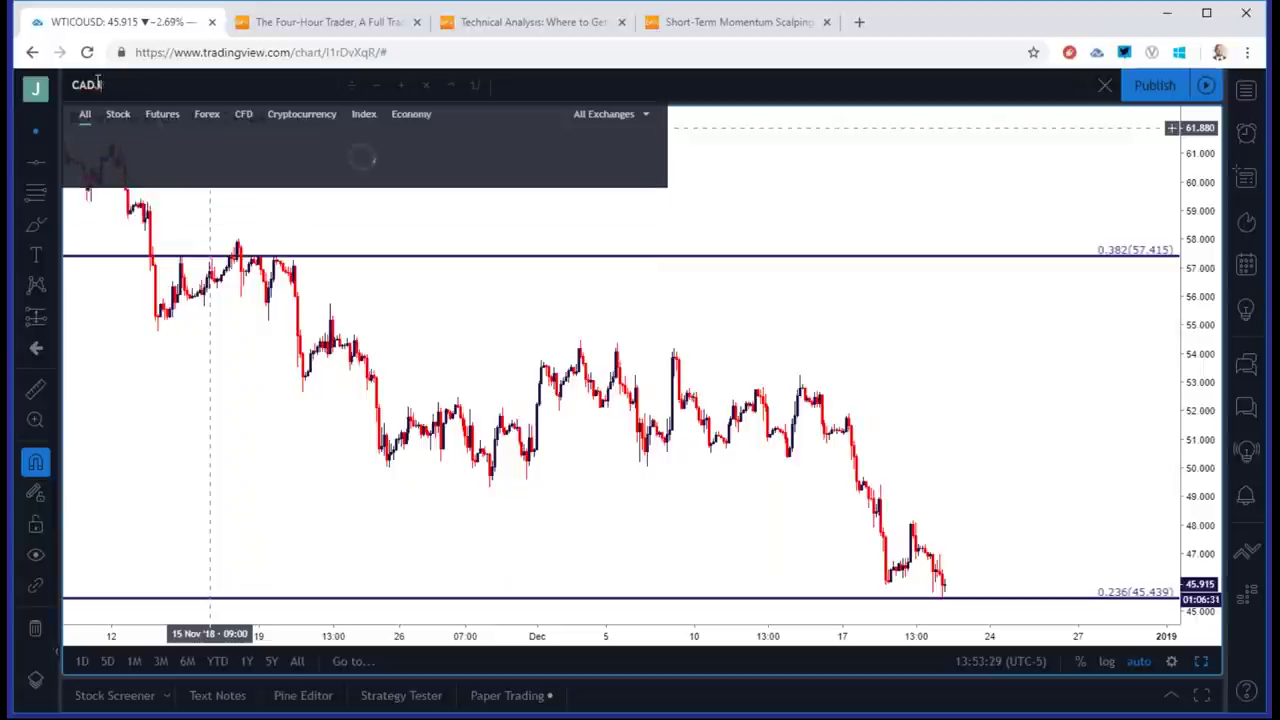
pyautogui.write('USDCA')
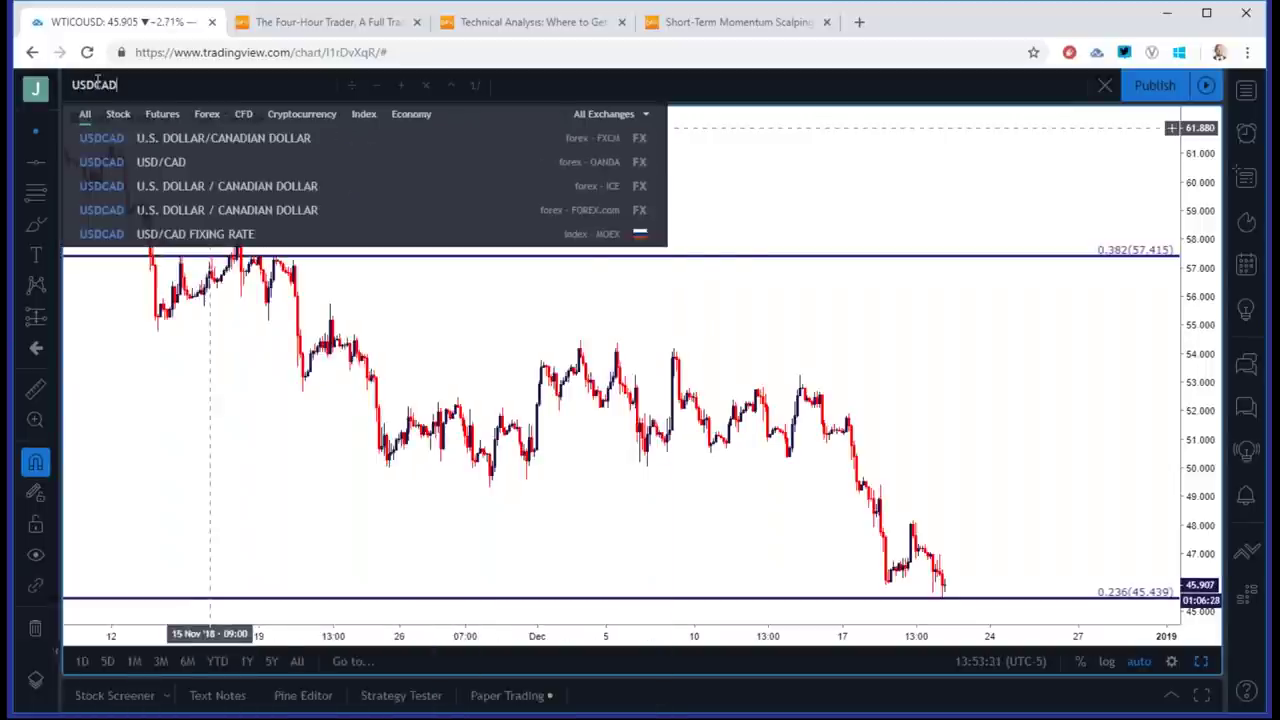
pyautogui.press('BackSpace')
pyautogui.press('BackSpace')
pyautogui.press('BackSpace')
pyautogui.press('BackSpace')
pyautogui.press('BackSpace')
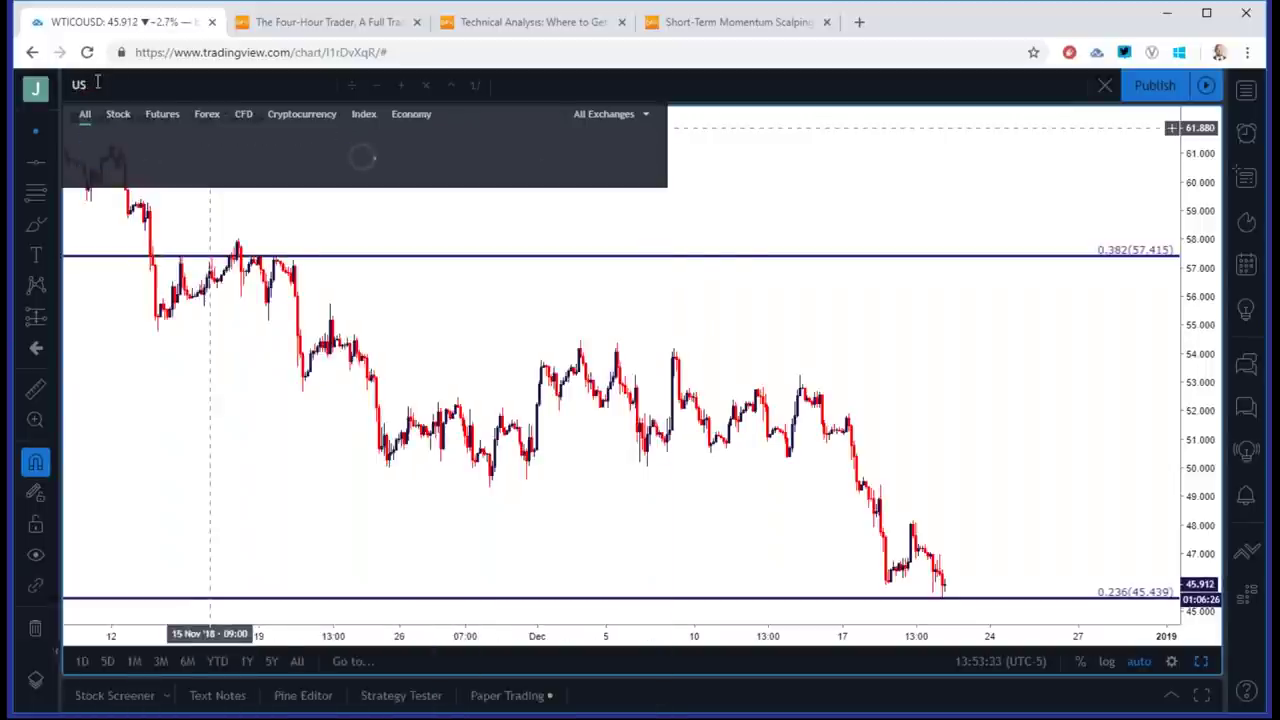
pyautogui.write('CADJPY')
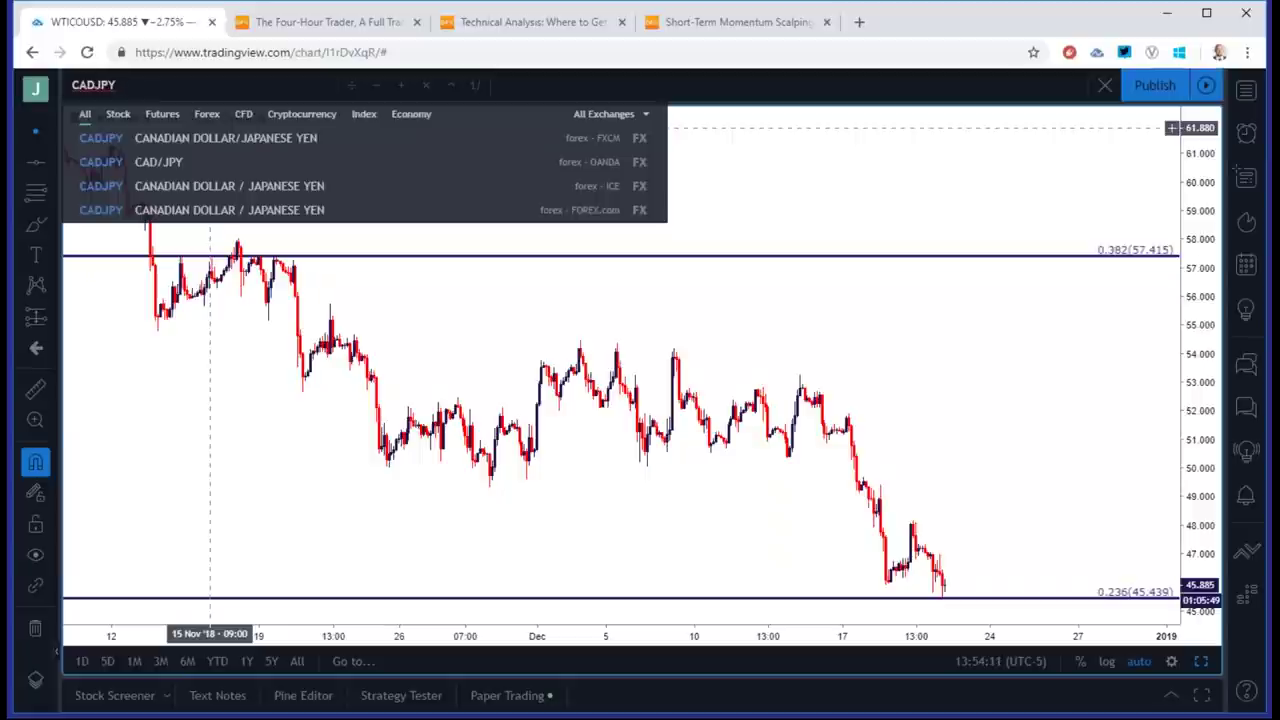
pyautogui.press('Escape')
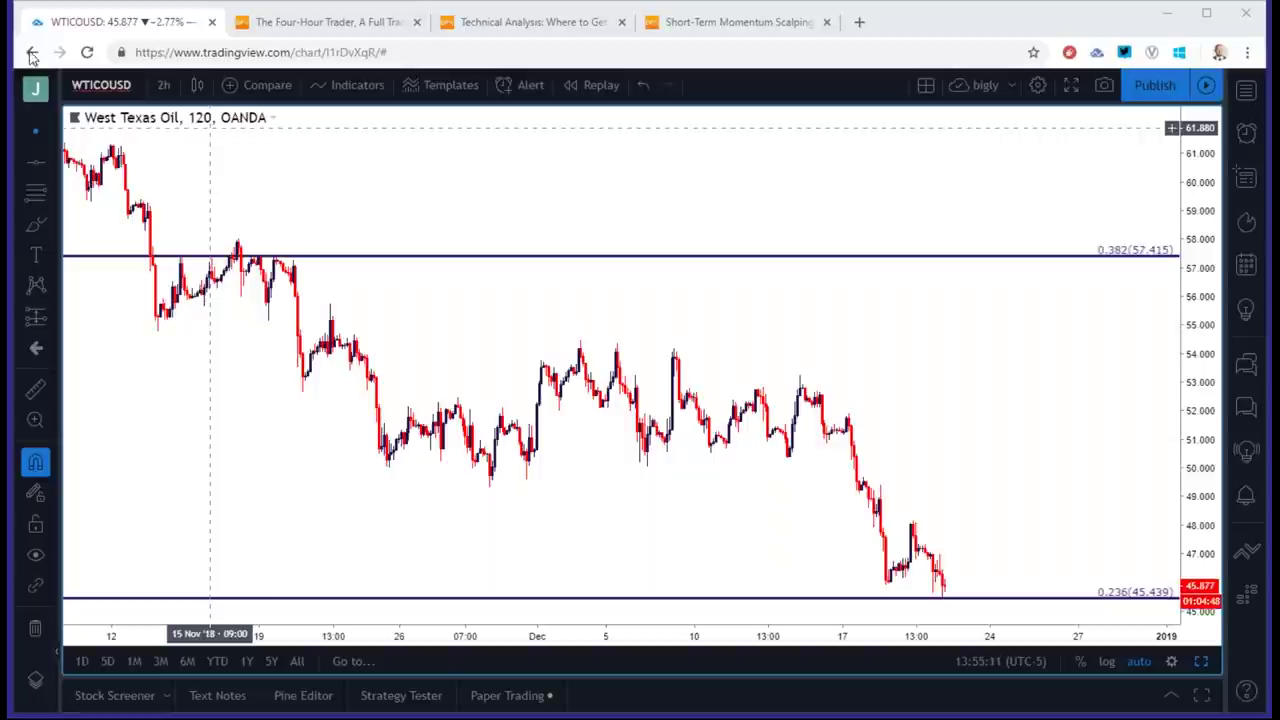
# Load the US Dollar Index (DXY) chart and switch its timeframe to 1 day.
pyautogui.click(66, 73)
pyautogui.write('DXY')
pyautogui.press('Return')
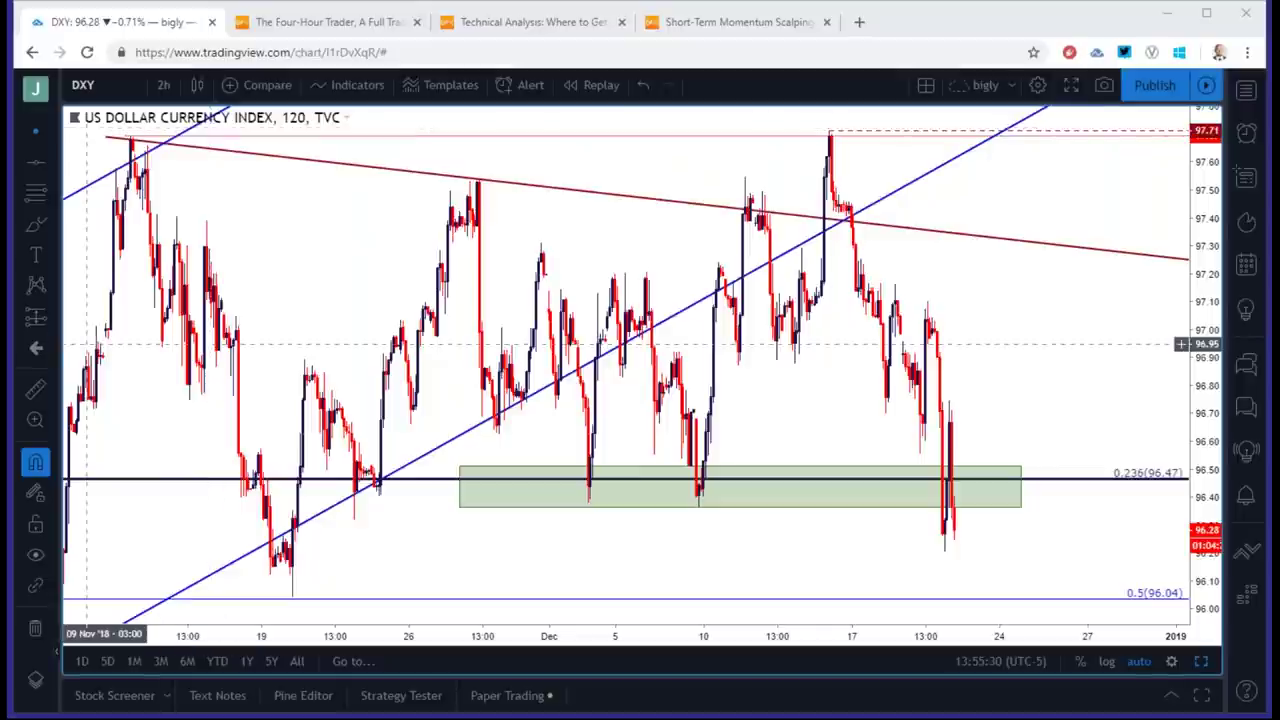
pyautogui.scroll(-3, 105, 345)
pyautogui.scroll(3, 729, 529)
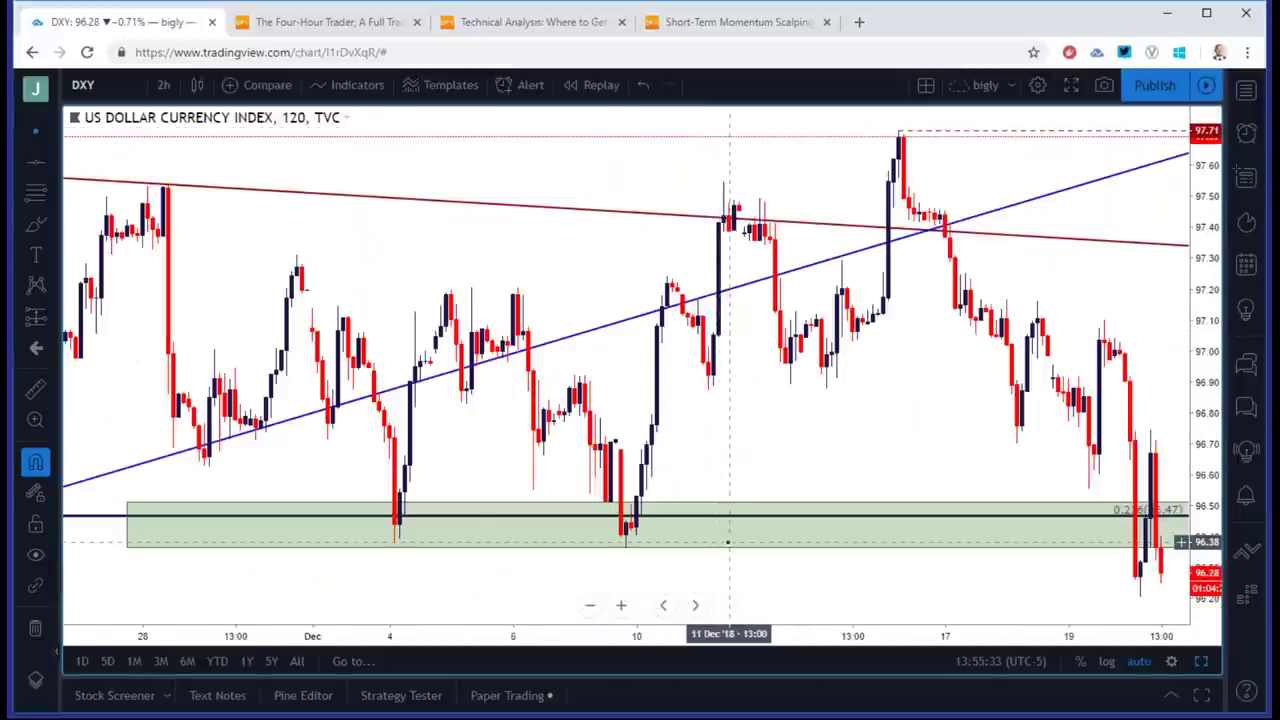
pyautogui.click(163, 85)
pyautogui.click(205, 415)
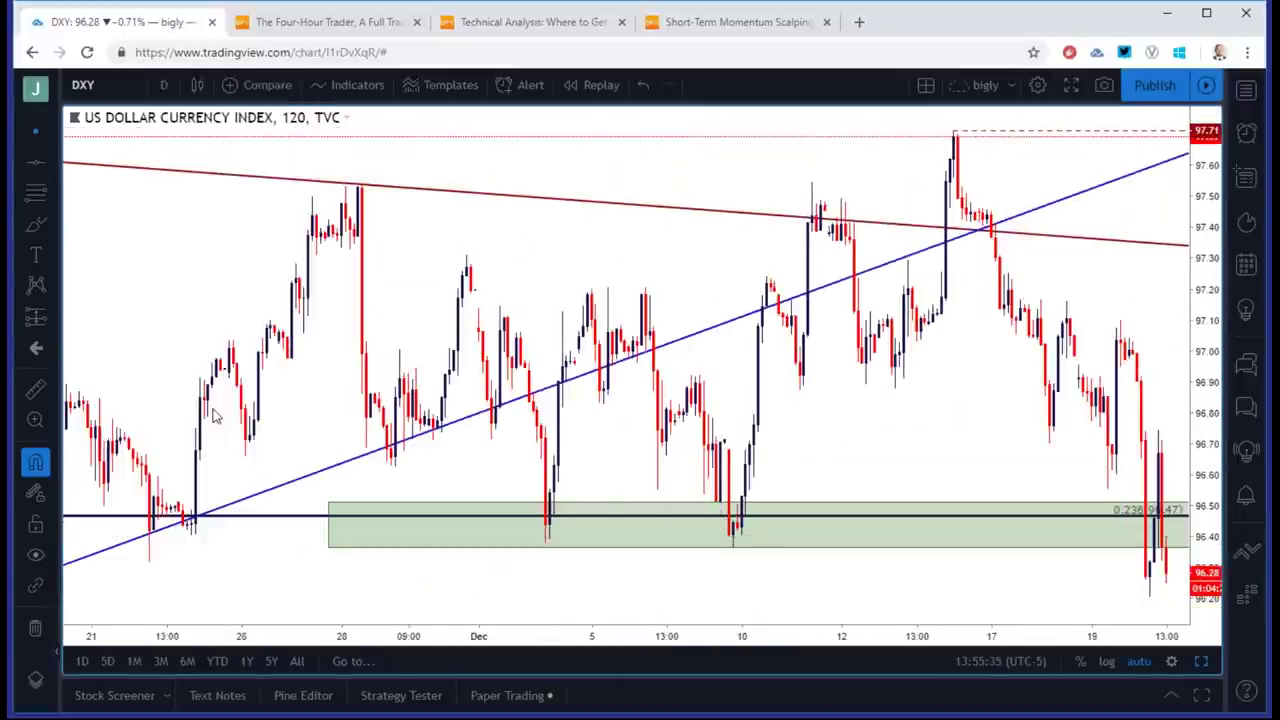